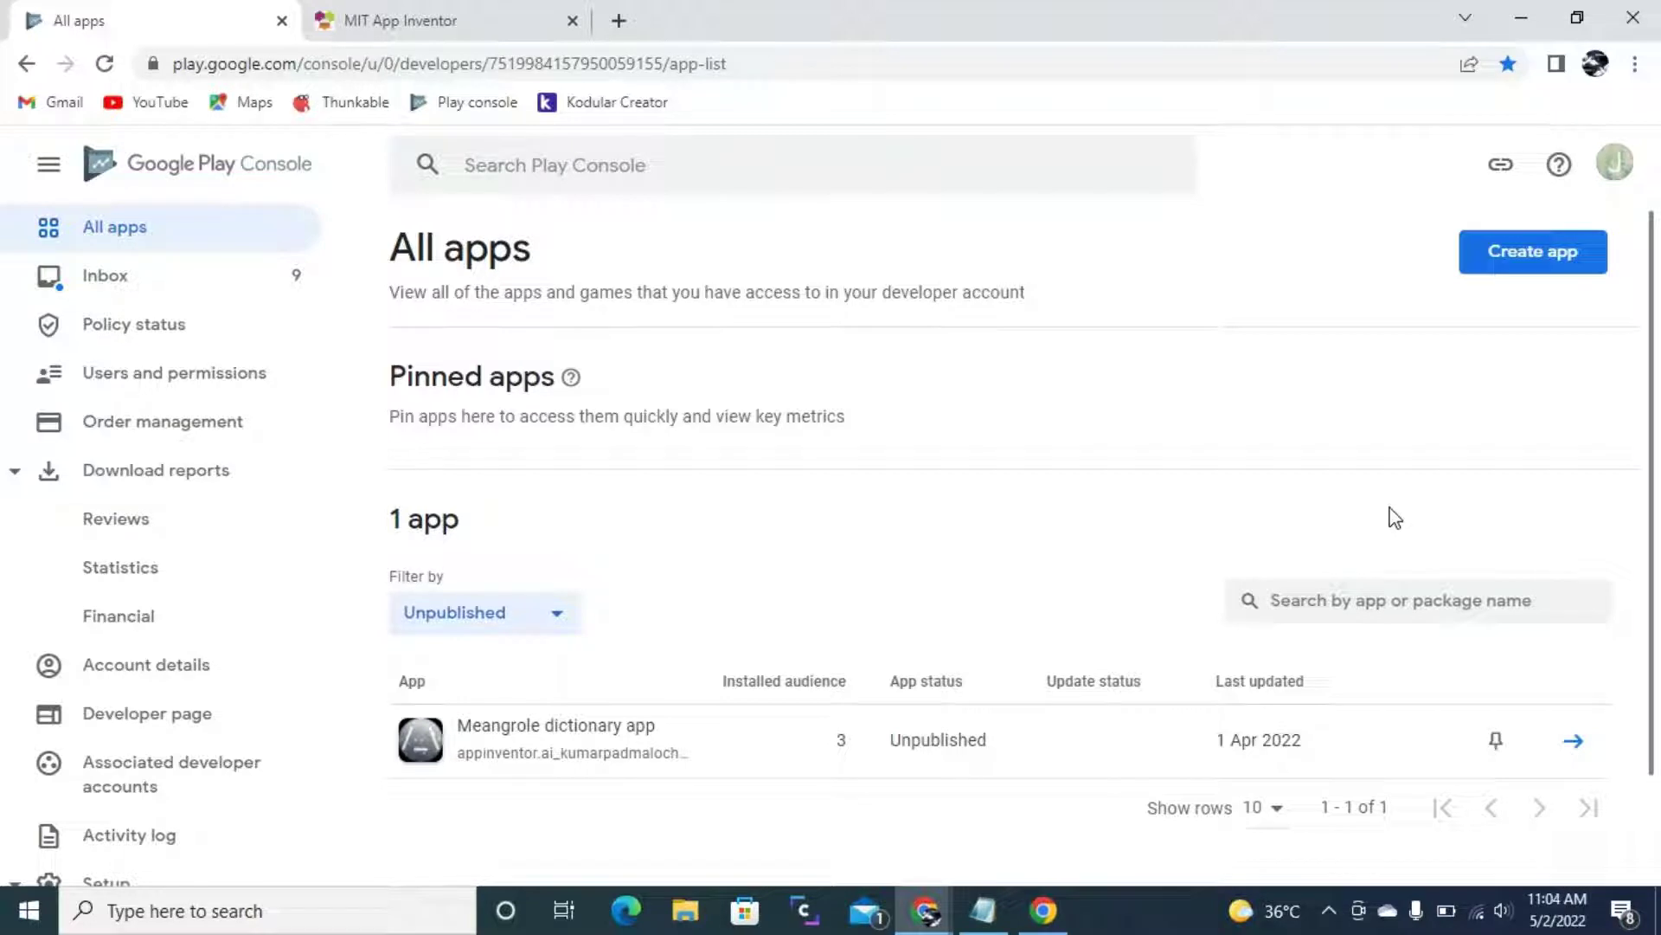
- Look over the AudioApp project design, then return to the Play Console app list
click(542, 26)
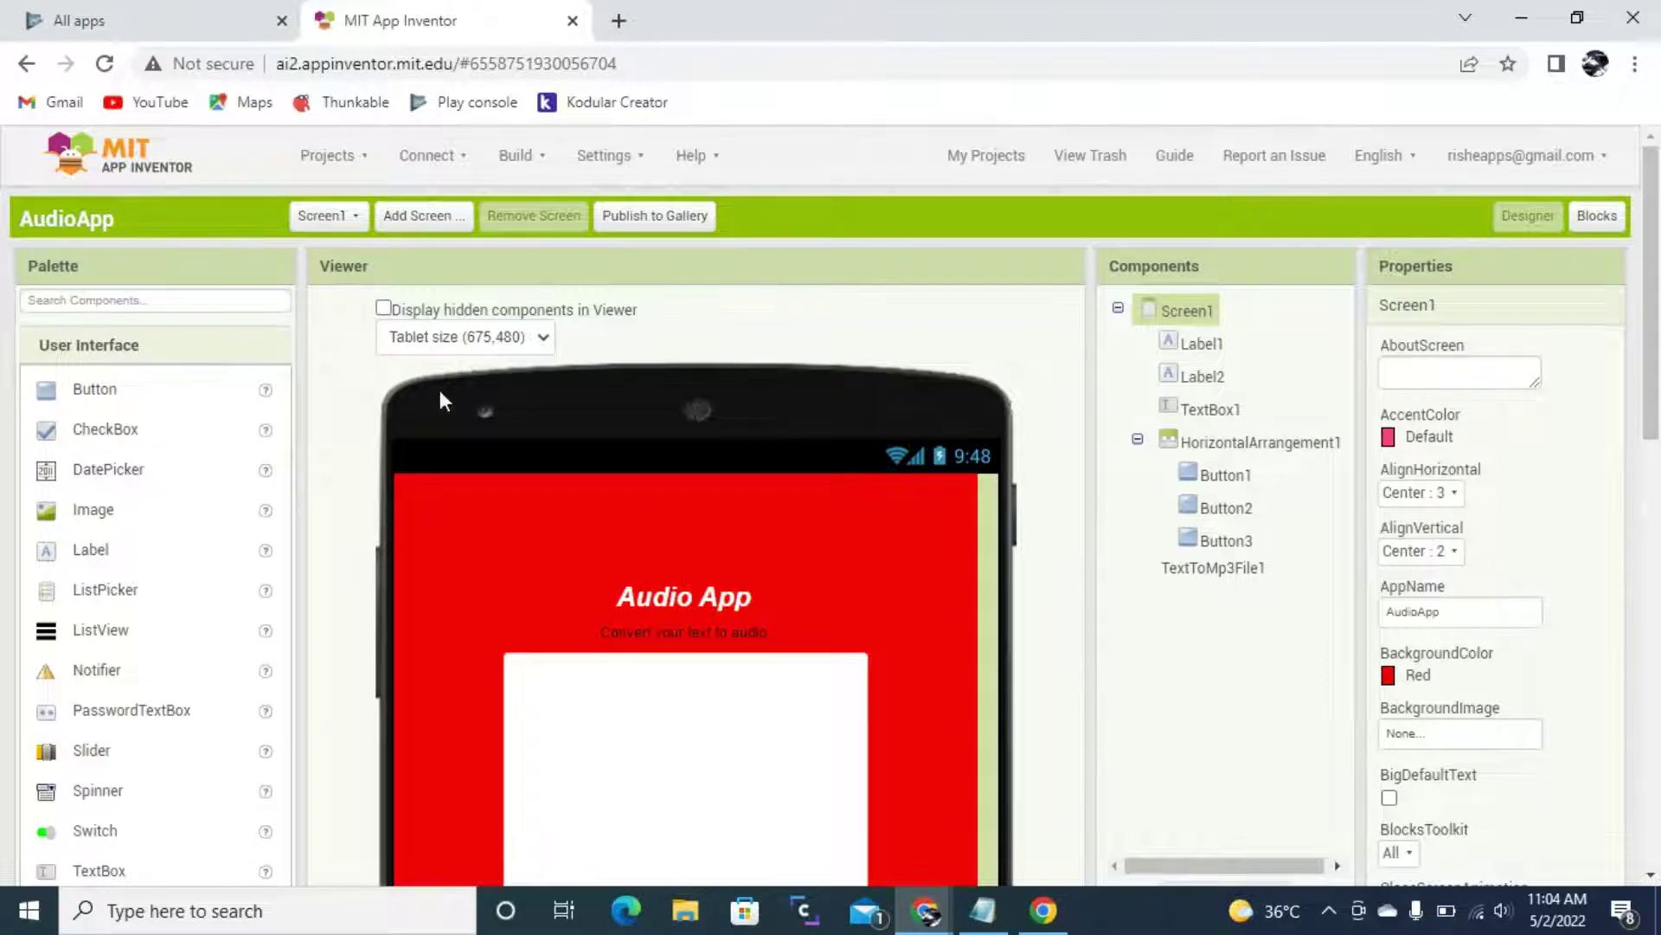
scroll(440, 396, down, 4)
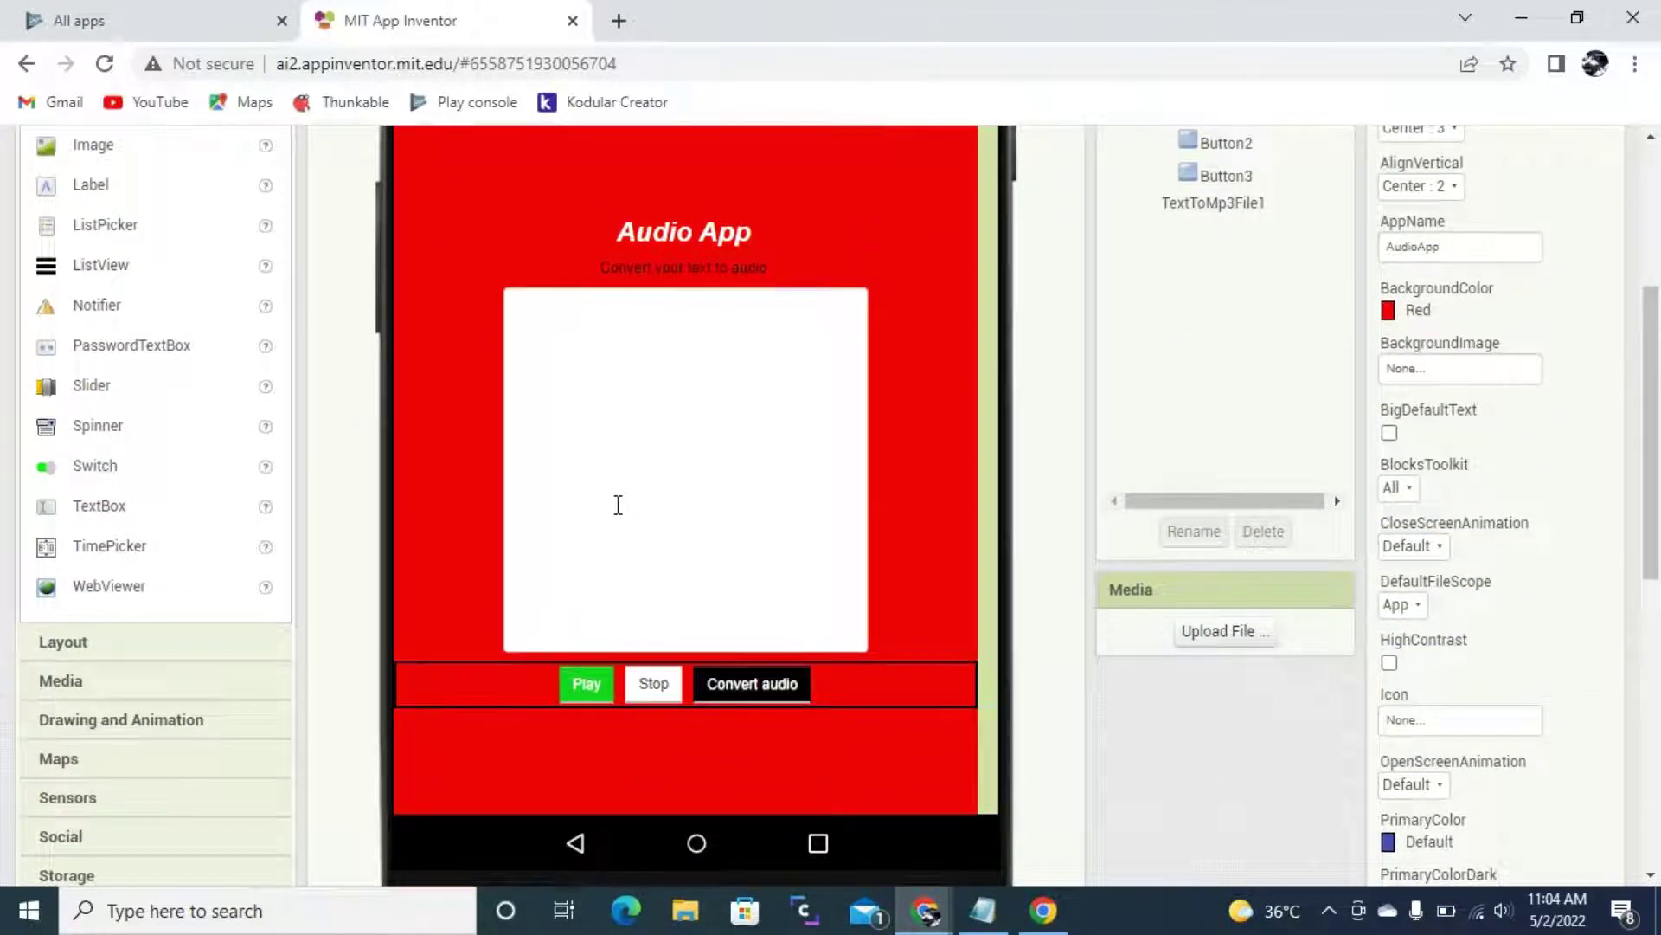
scroll(730, 561, up, 4)
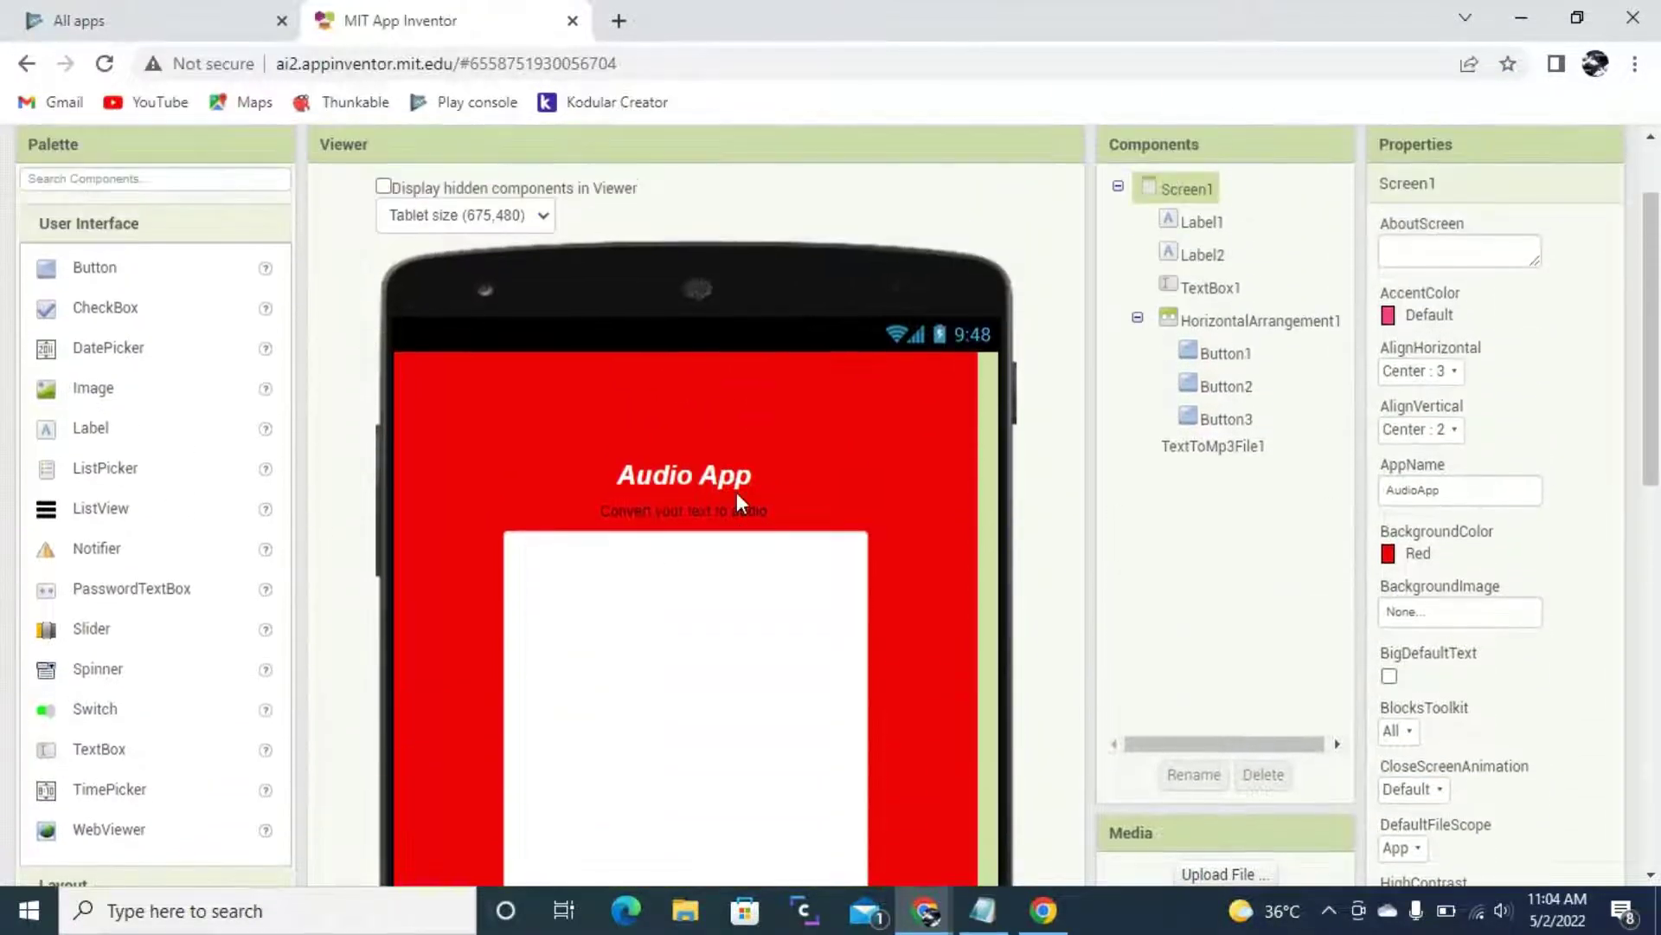
click(208, 13)
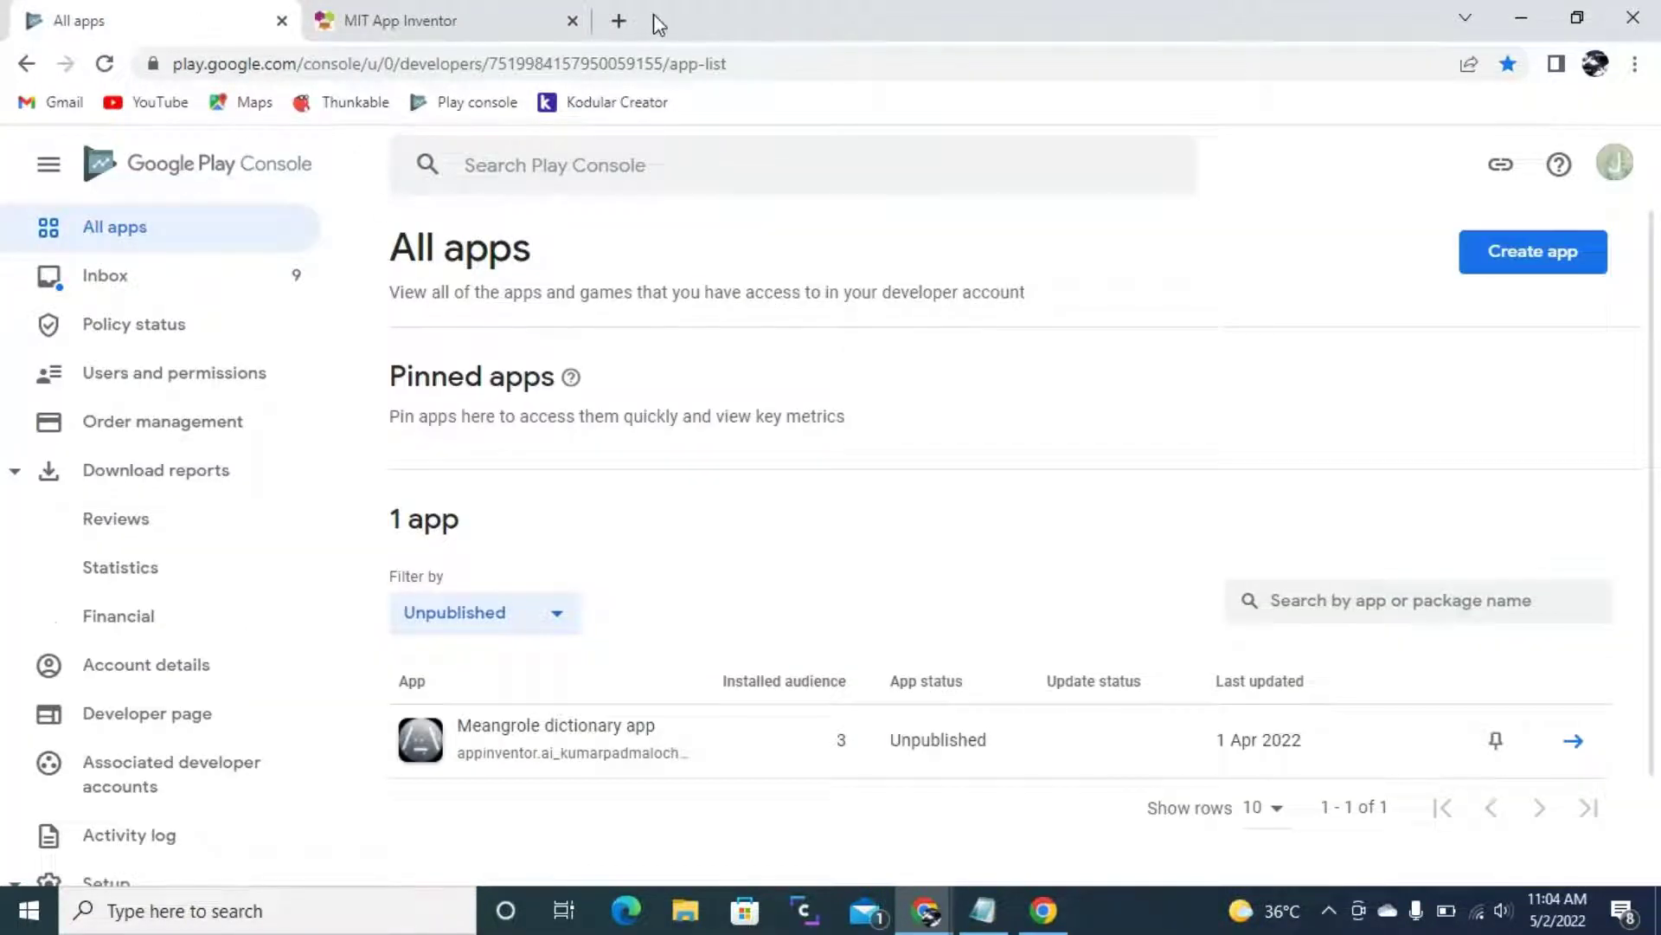
- Load play.google.com/console in a new tab, then go back to the All apps list
click(618, 20)
text(pl)
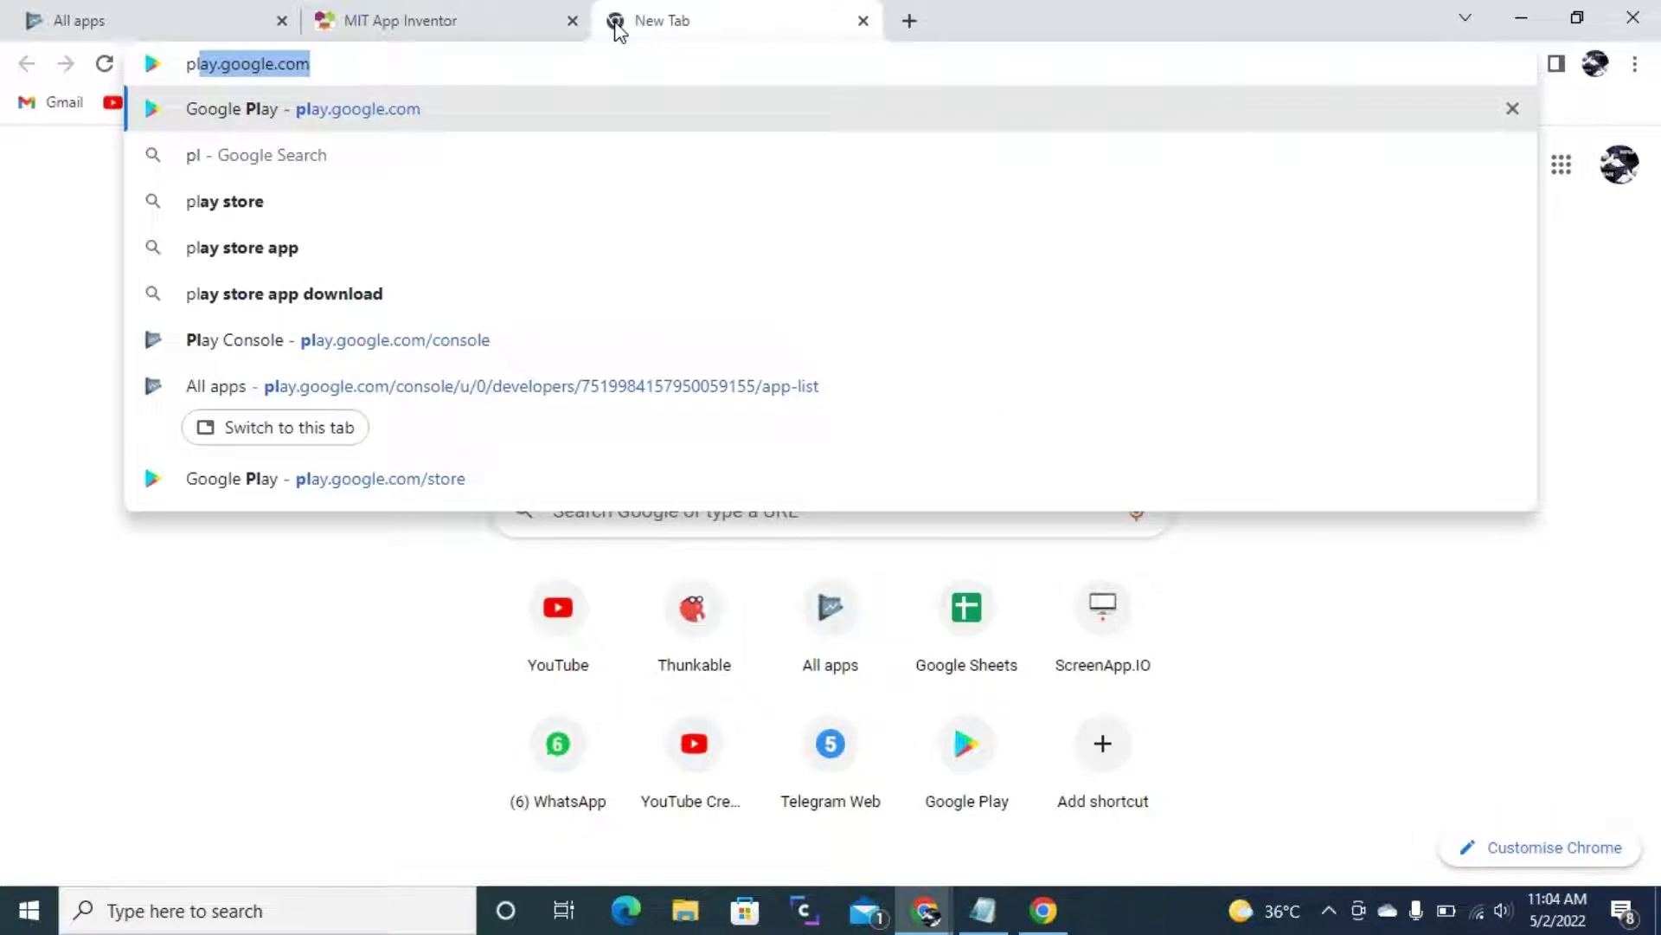
key(Right)
text(/co)
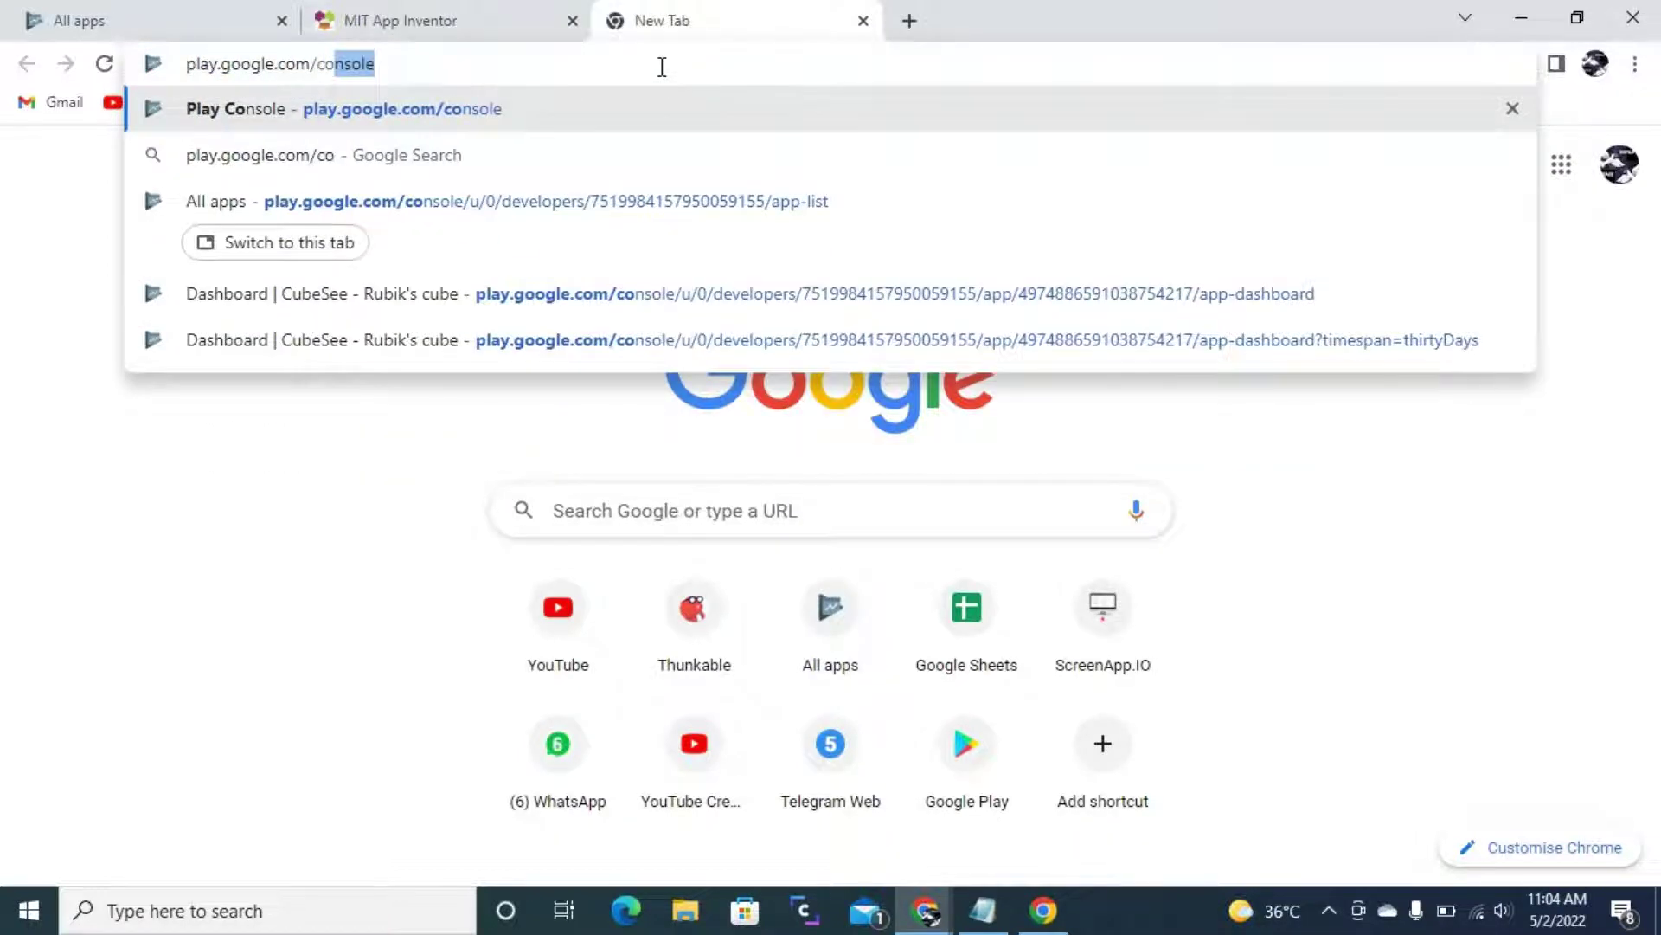
key(Return)
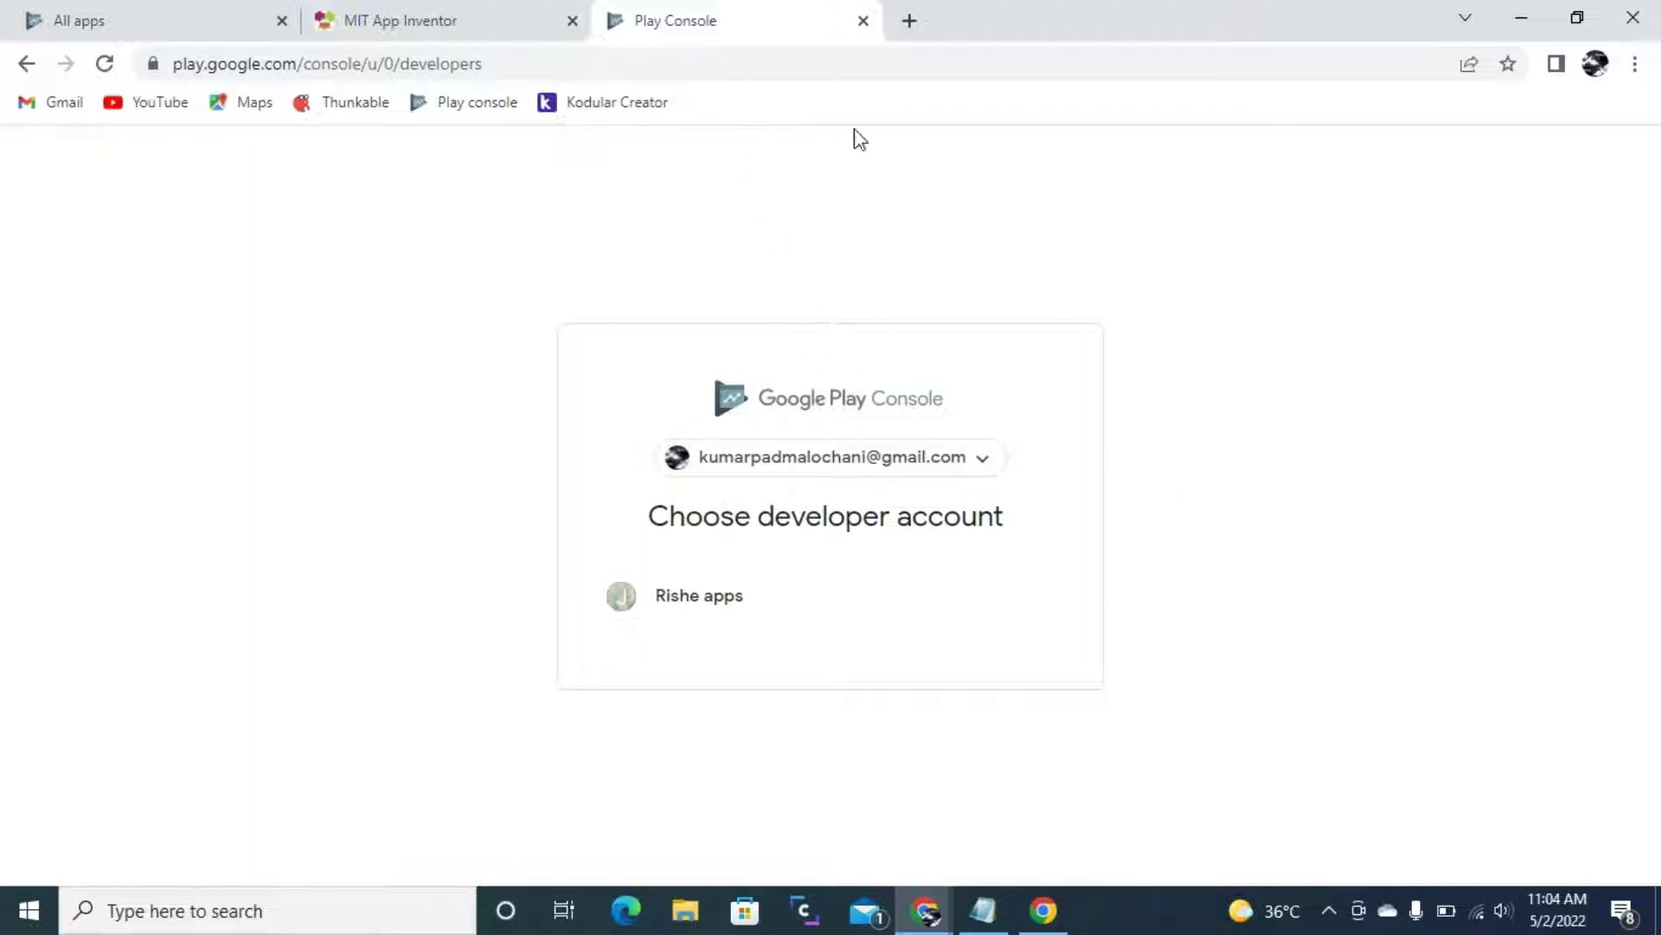
click(486, 17)
click(7, 12)
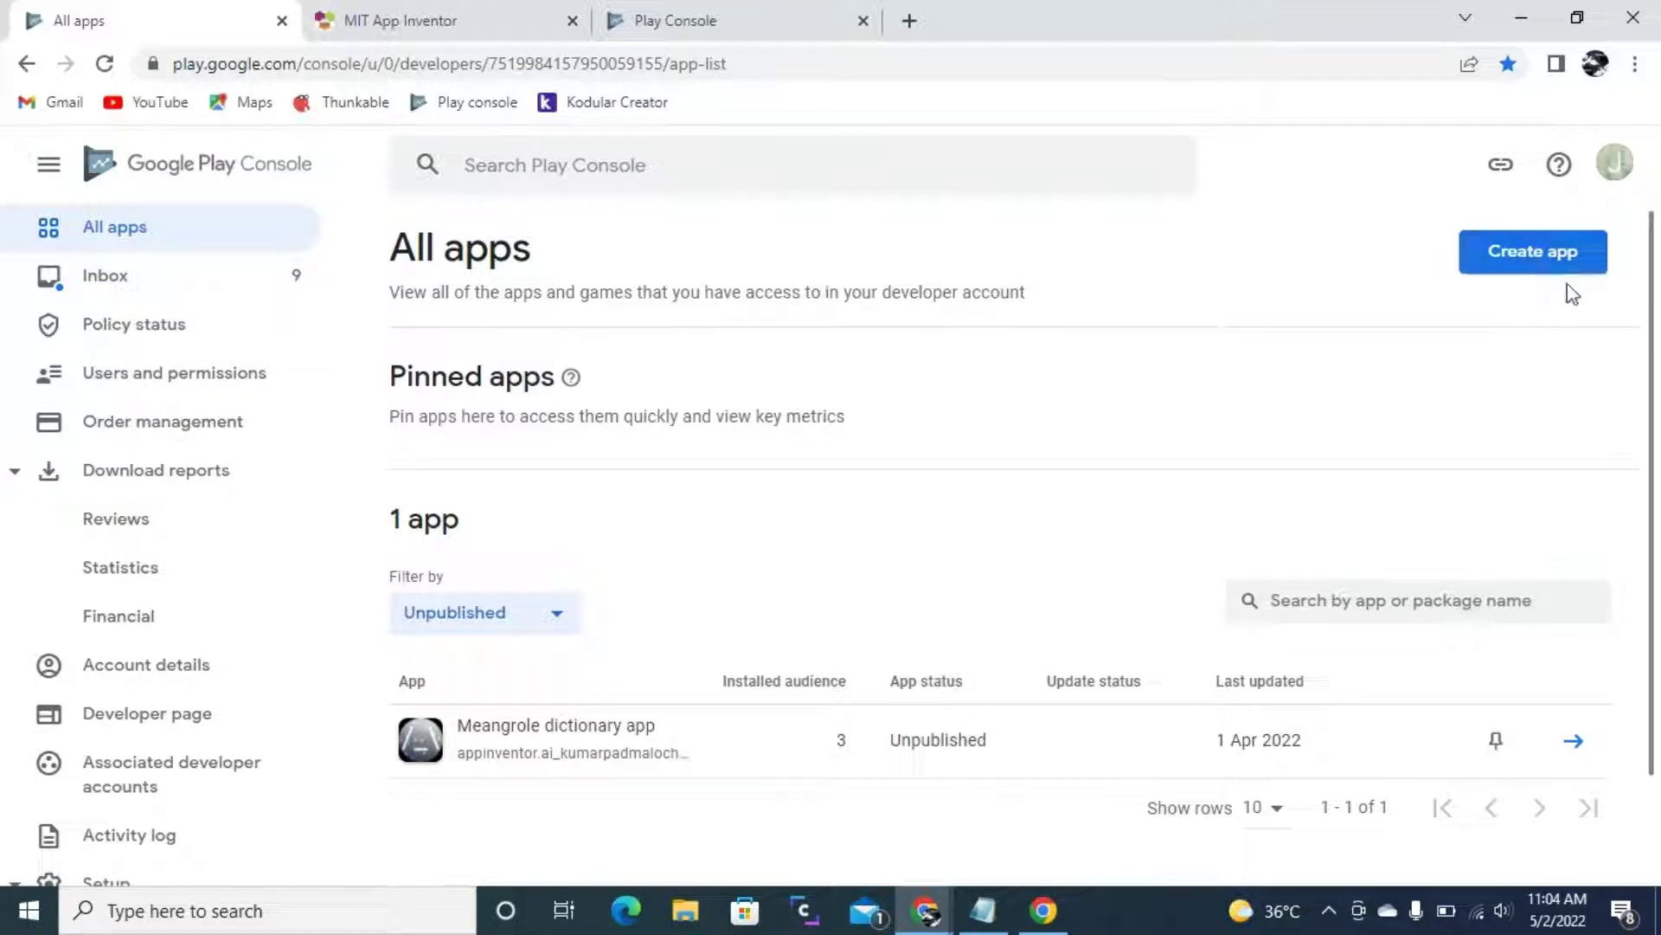
- Start a new app and name it Audio File converter app
click(1532, 254)
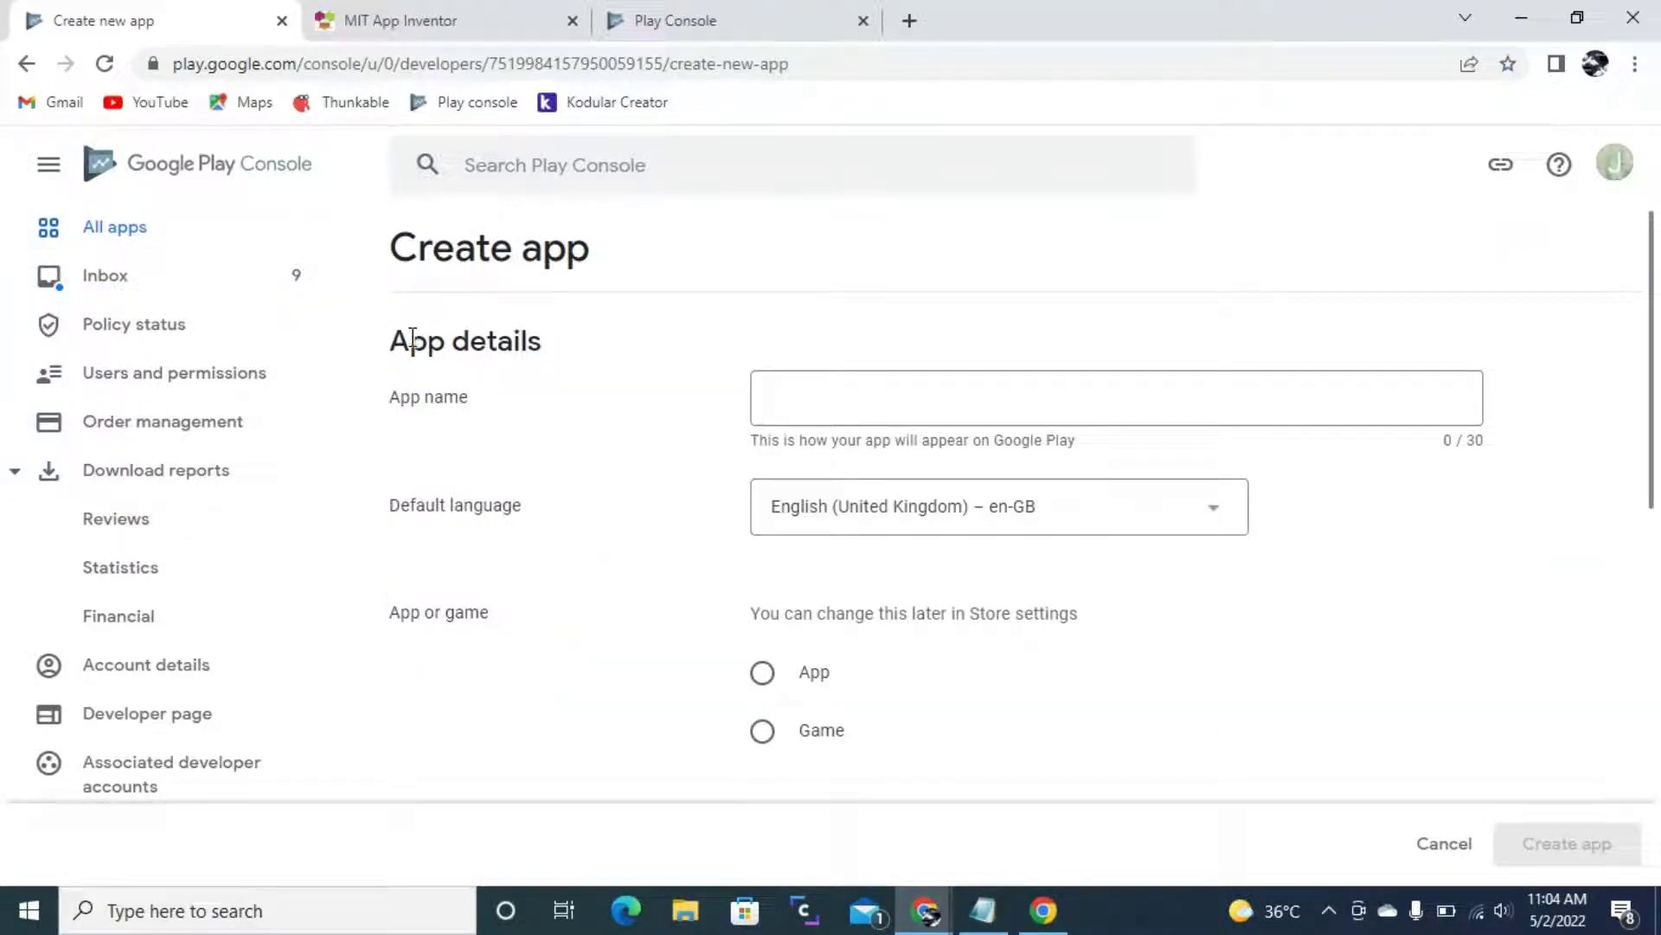
click(929, 395)
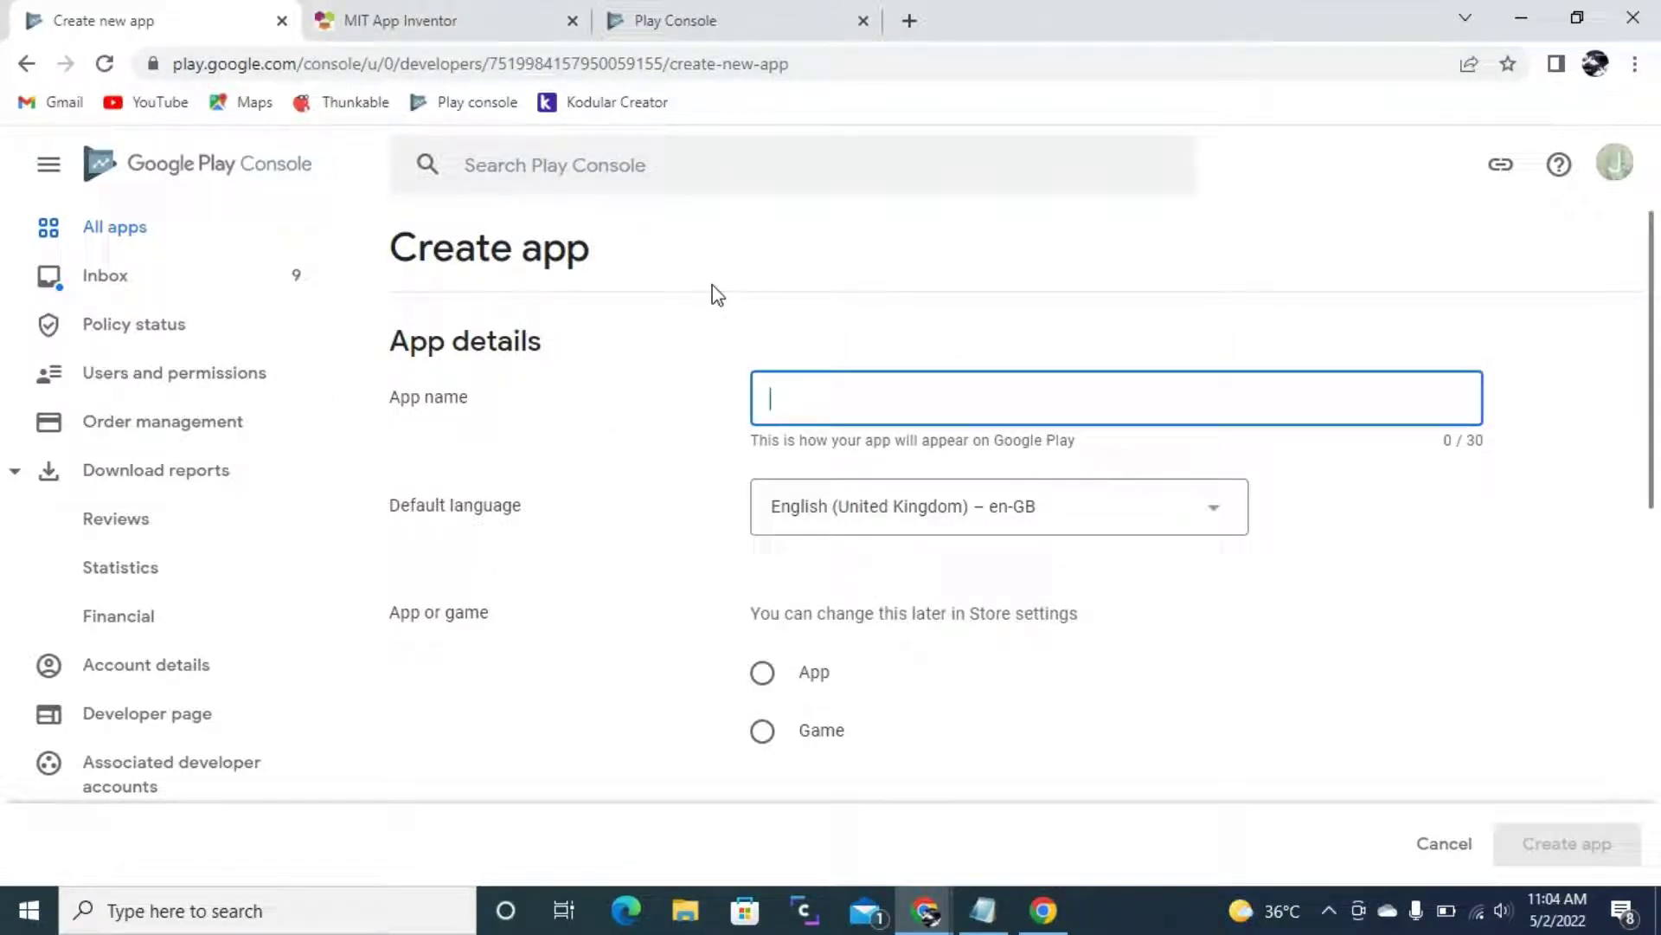
text(Audio File converter app)
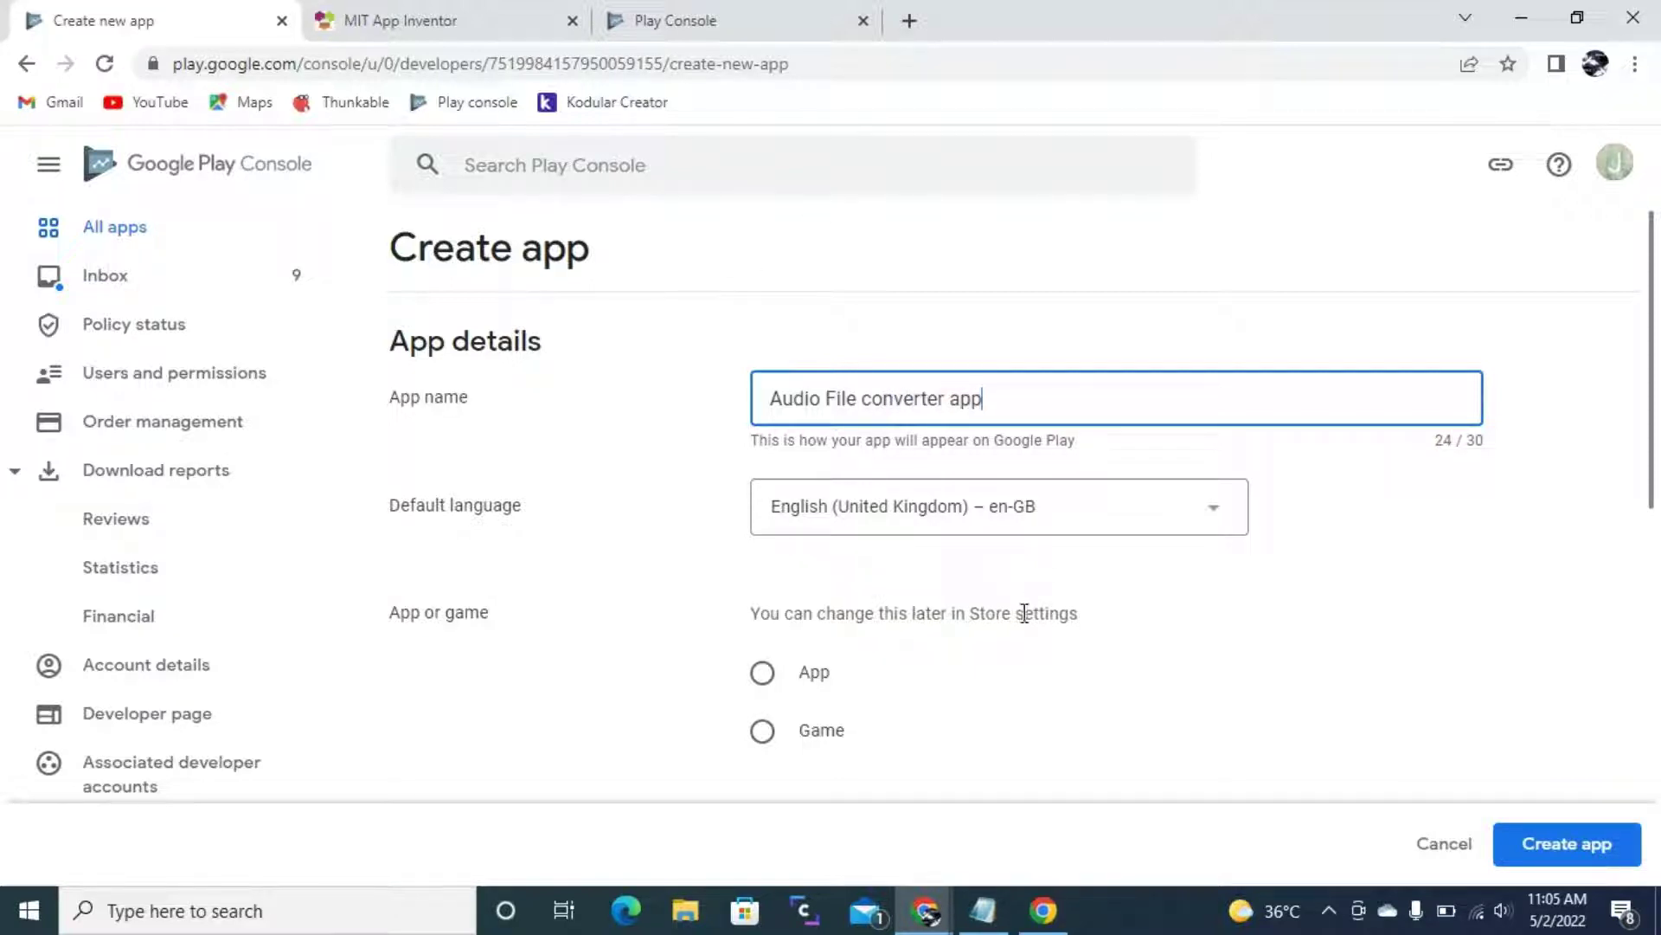
scroll(1000, 646, down, 1)
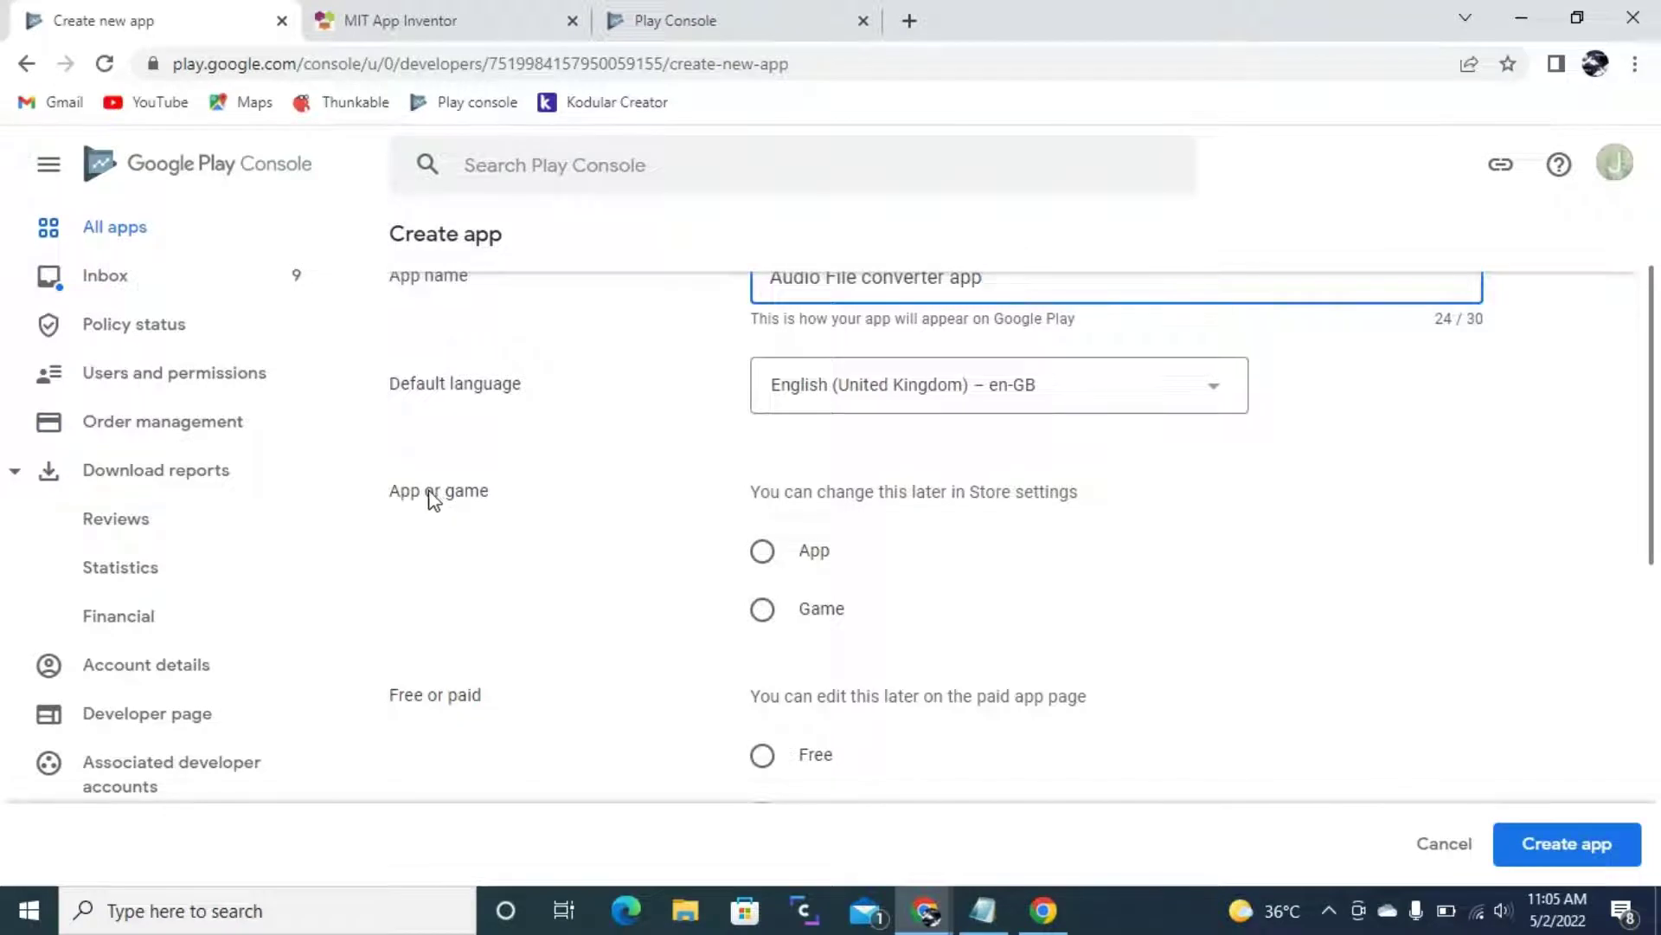
- Set the listing type to App and make it Free
click(796, 564)
scroll(869, 565, down, 1)
drag(394, 580, 500, 594)
click(479, 581)
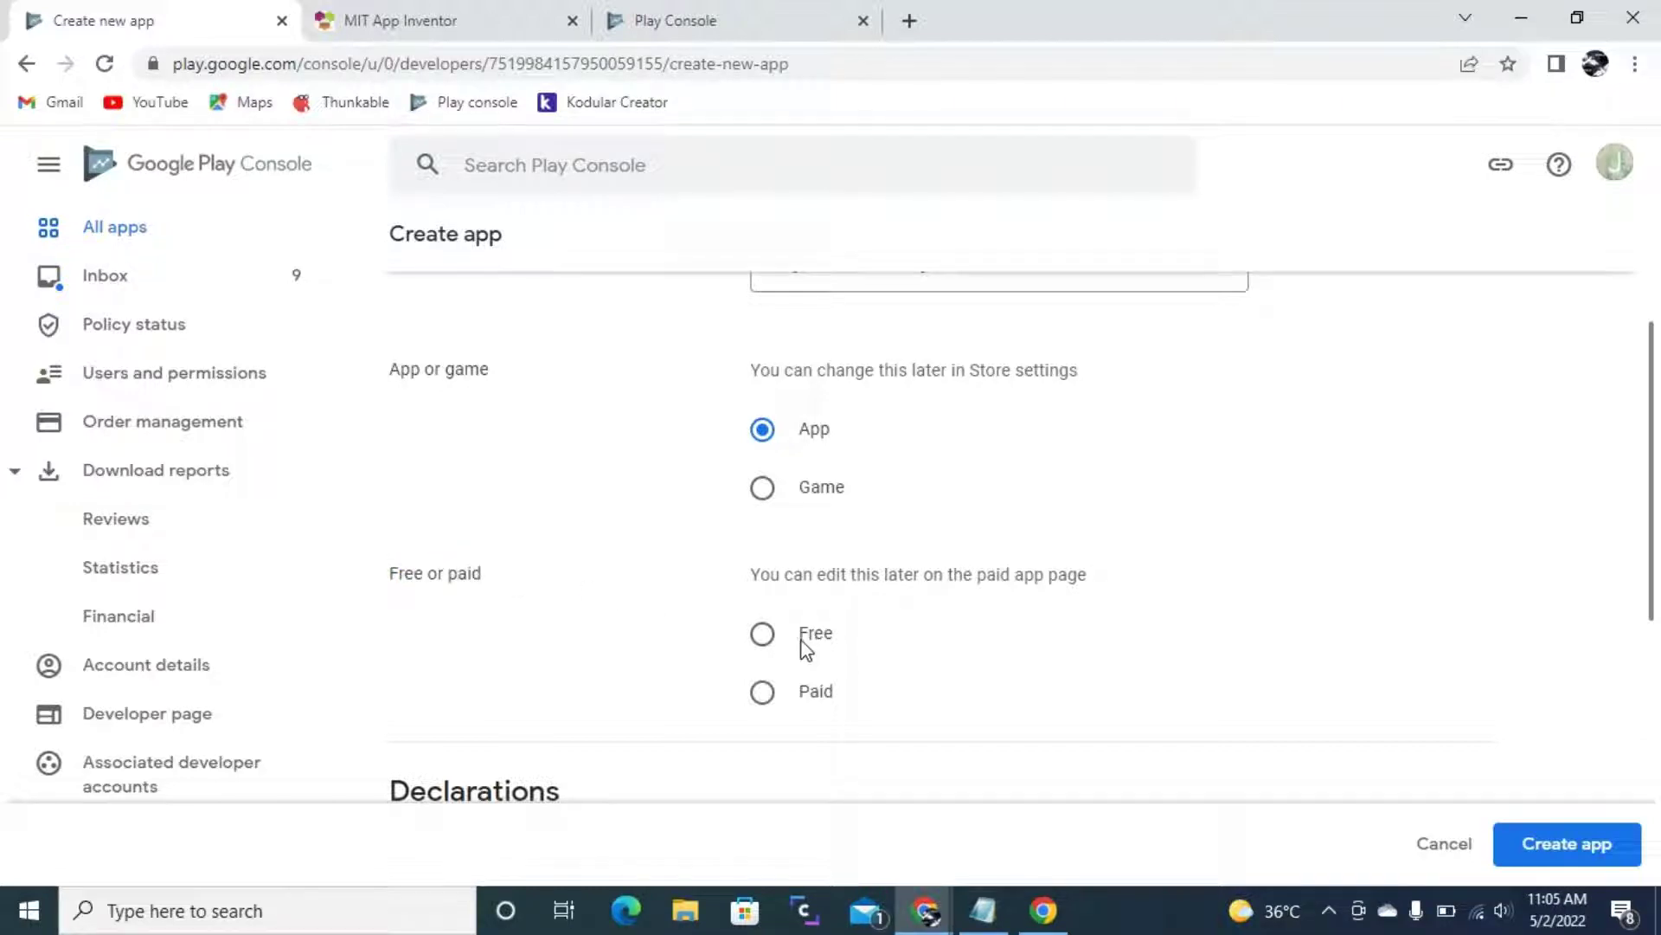
click(834, 645)
- Accept the Developer Programme Policies and US export laws declarations, then create the app
scroll(813, 645, down, 5)
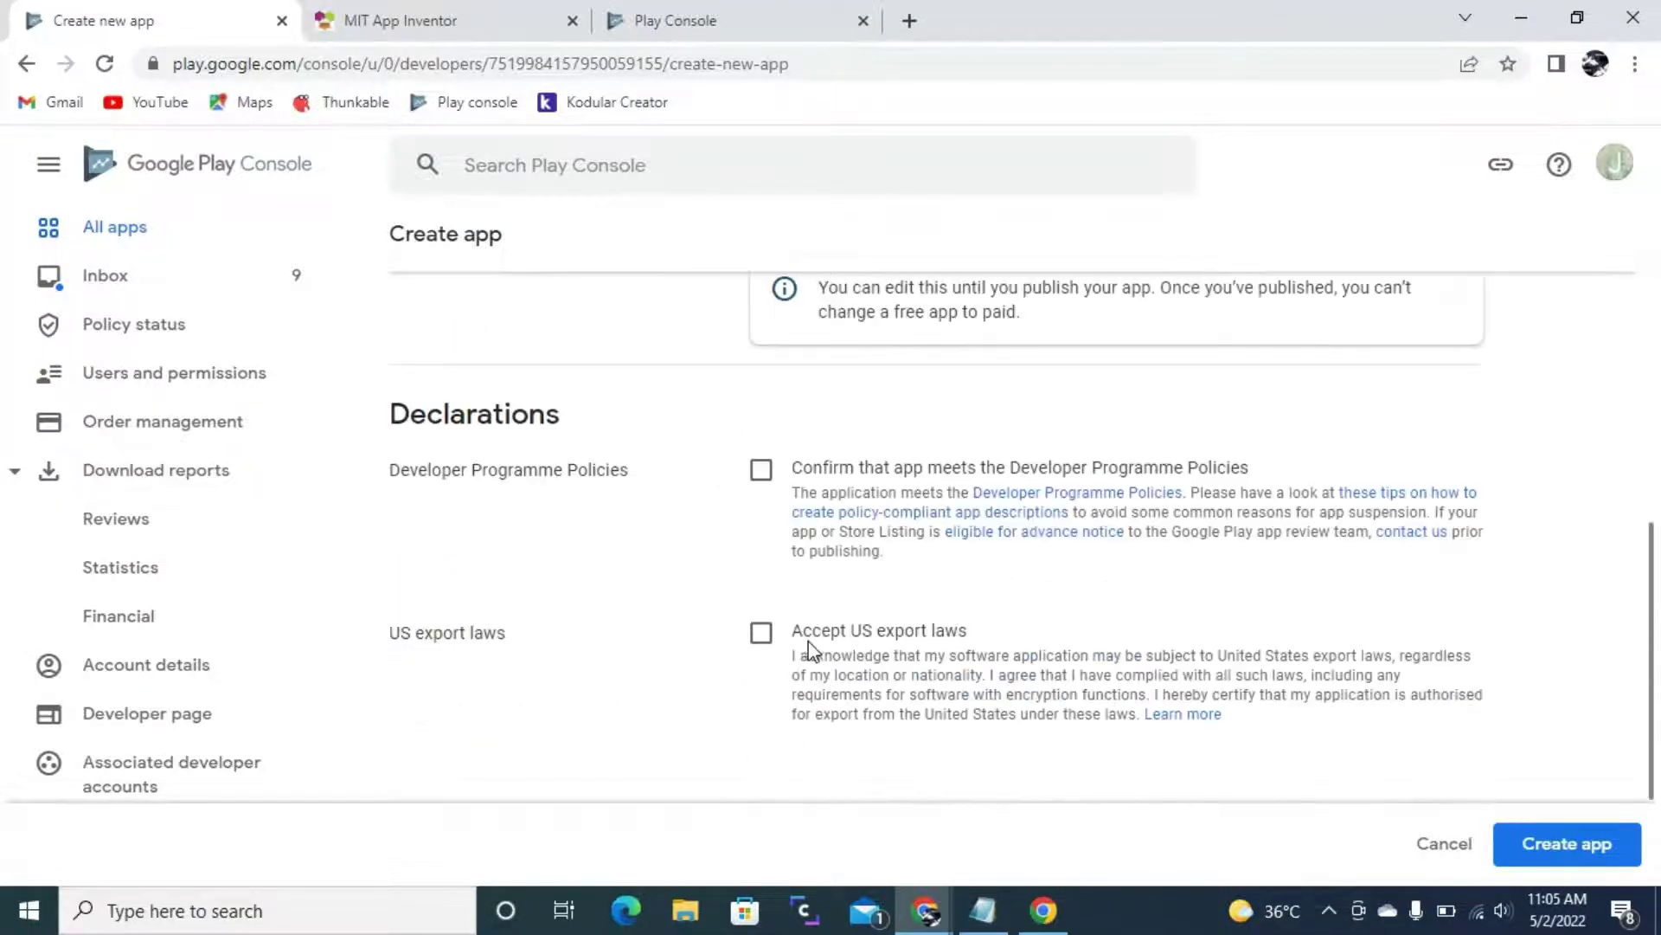
click(760, 470)
click(761, 633)
scroll(1442, 761, down, 3)
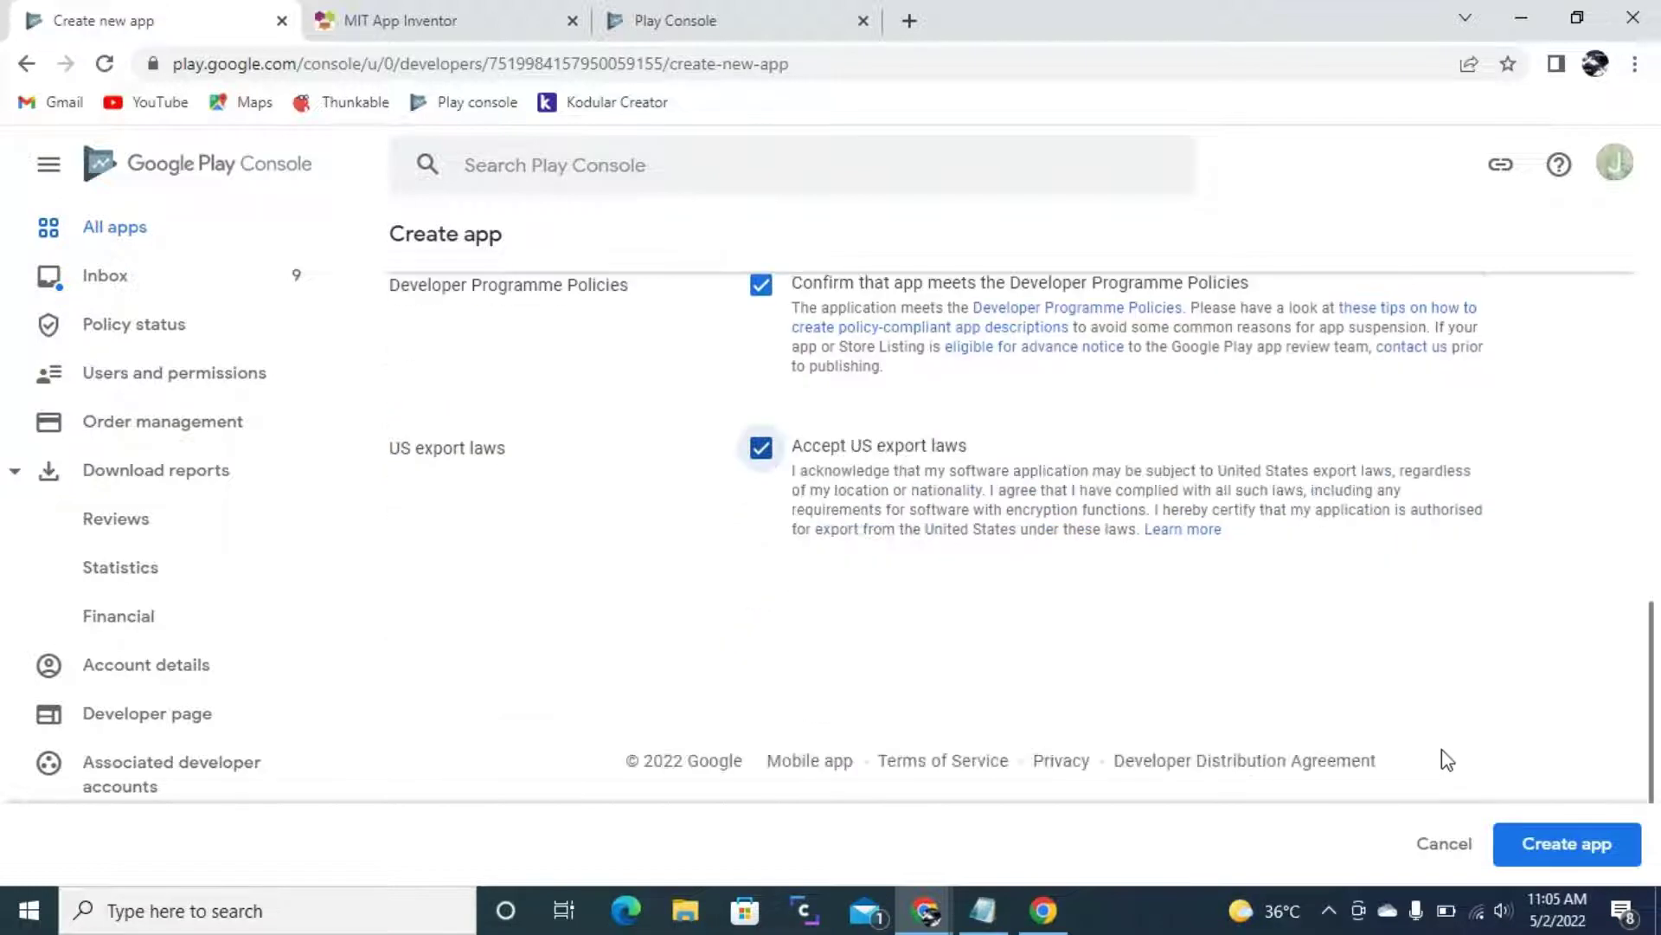
click(1572, 847)
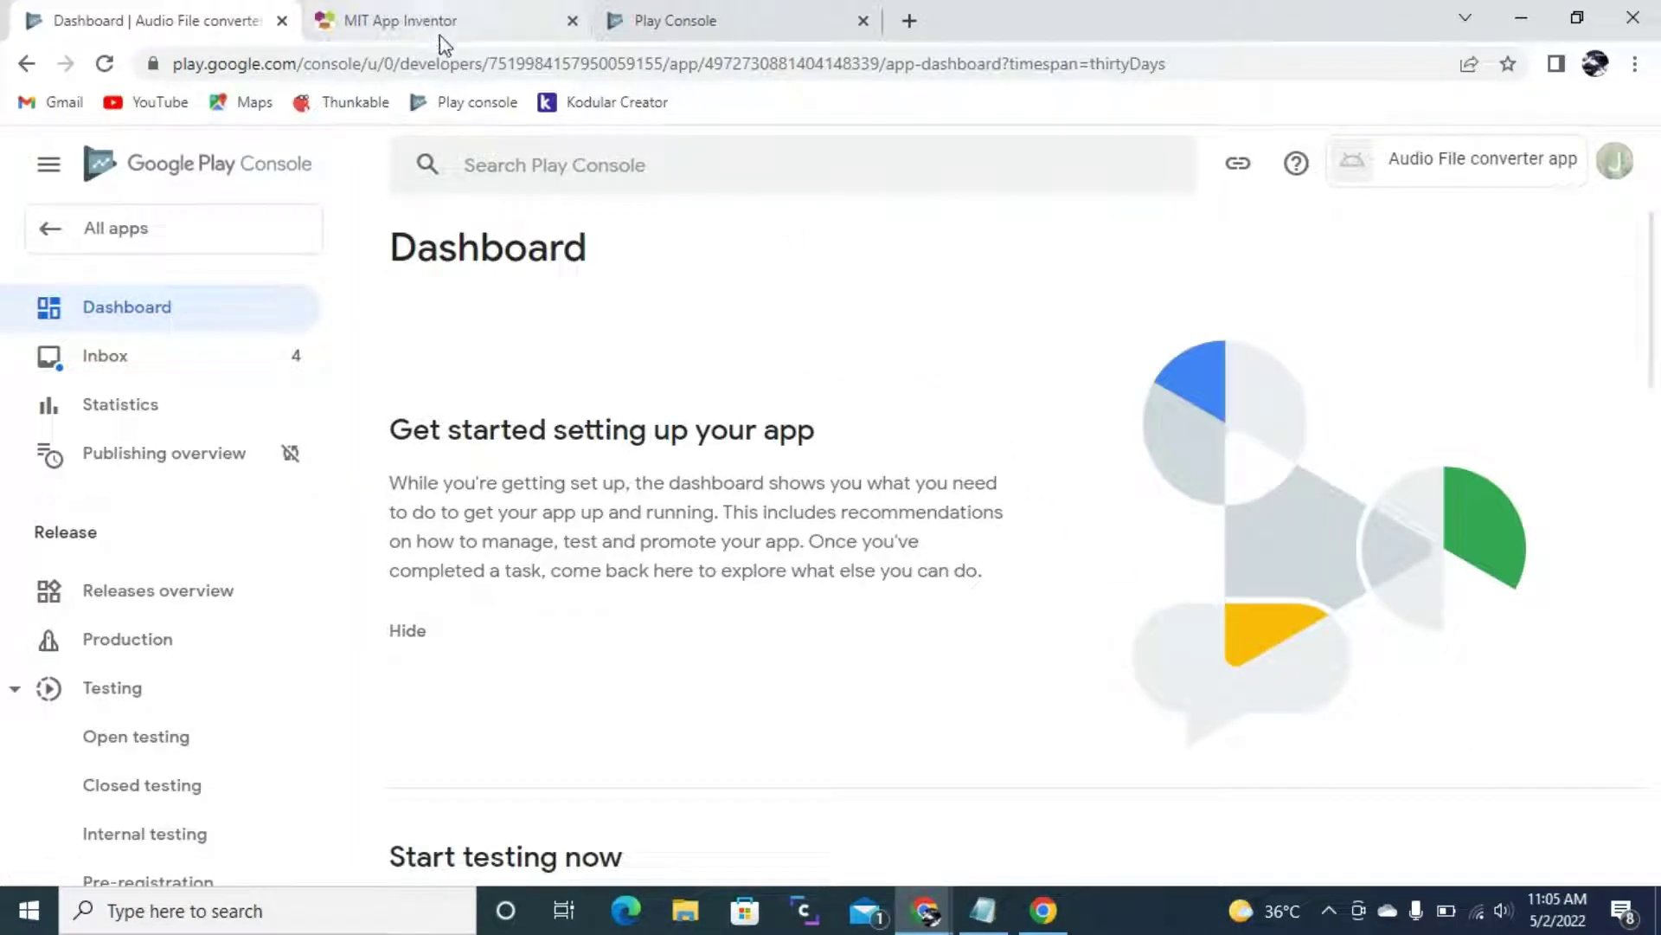
- Scroll the new app's dashboard and sidebar, then open Policy > App content
scroll(813, 378, down, 5)
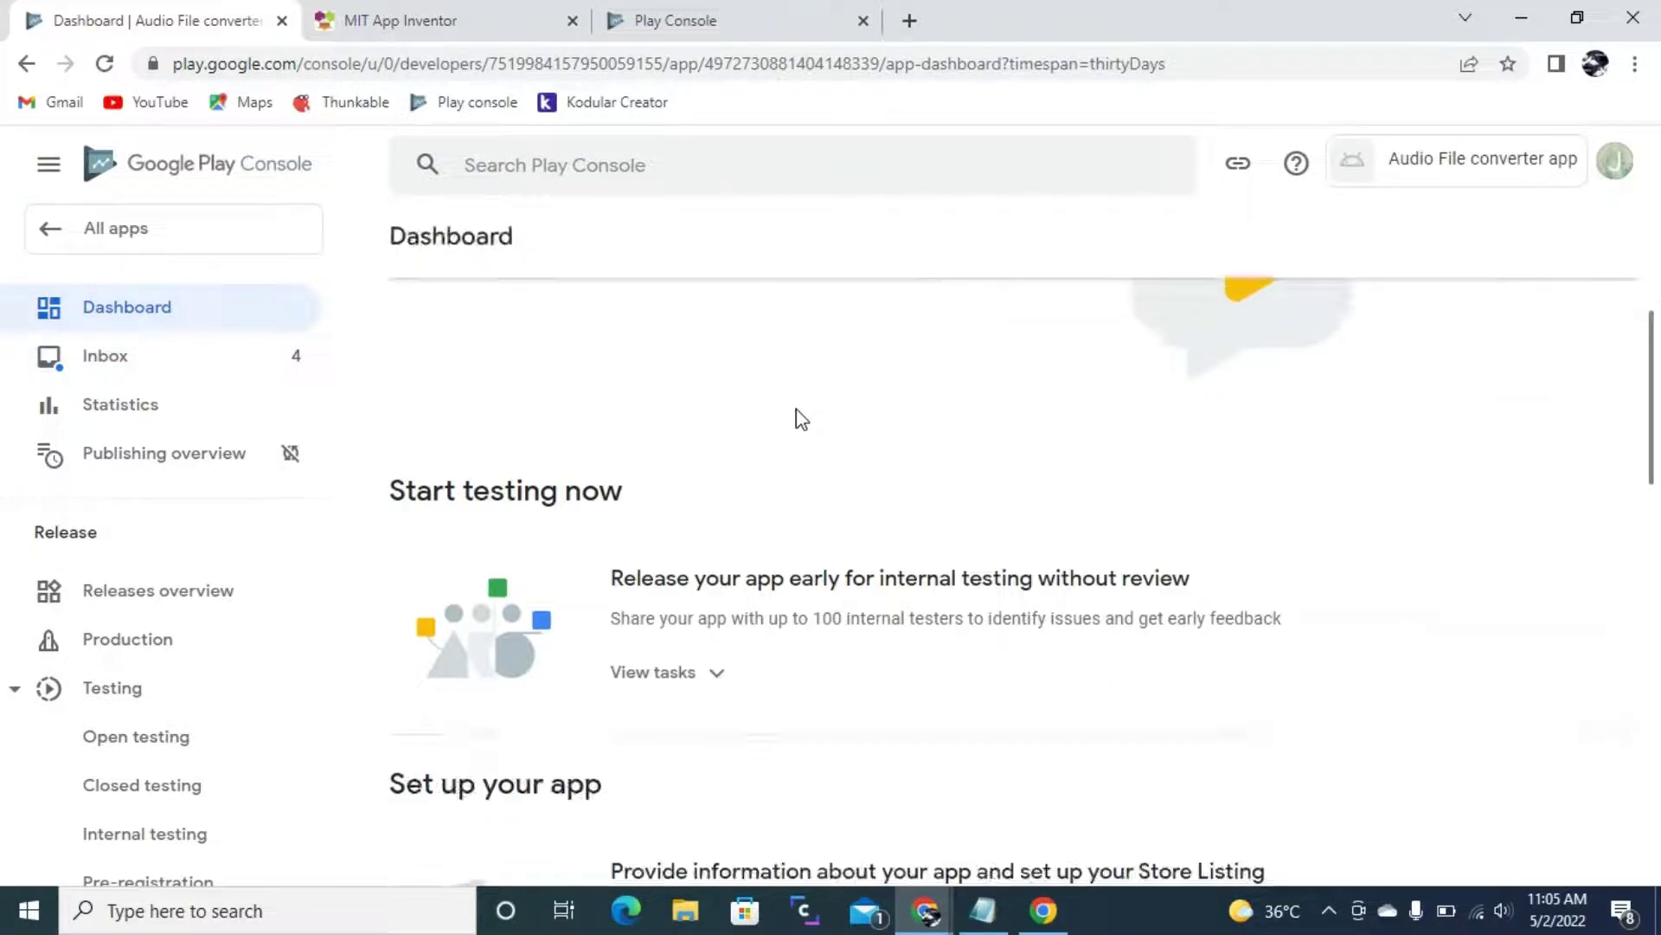
scroll(806, 346, down, 10)
scroll(818, 363, up, 12)
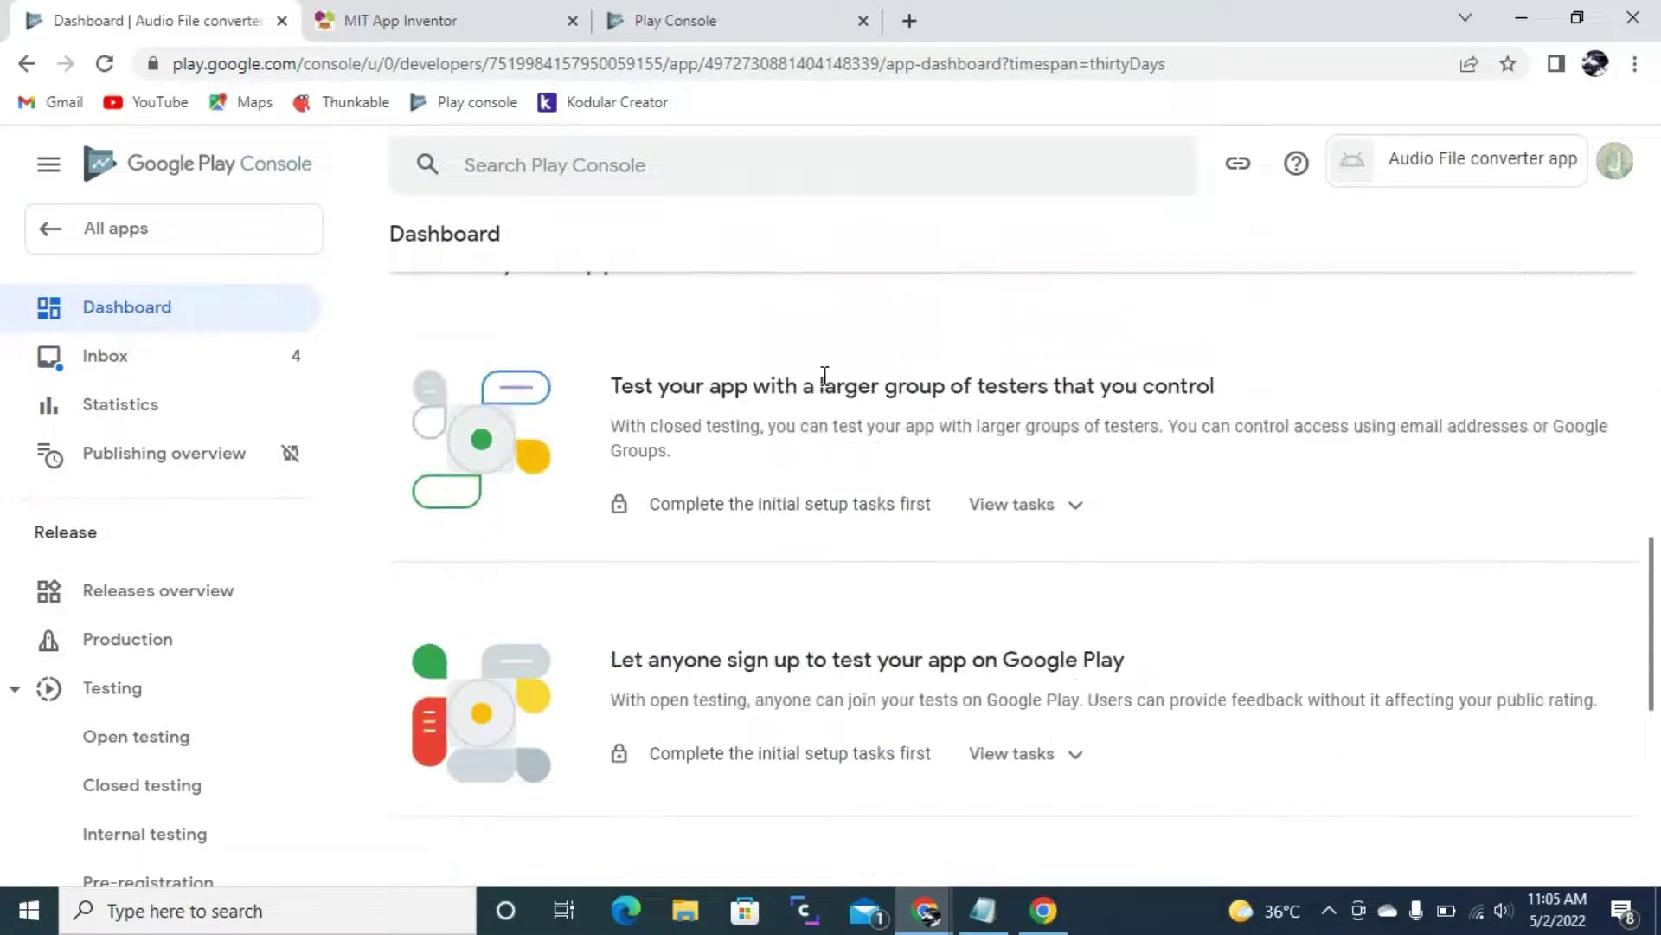
scroll(814, 363, up, 4)
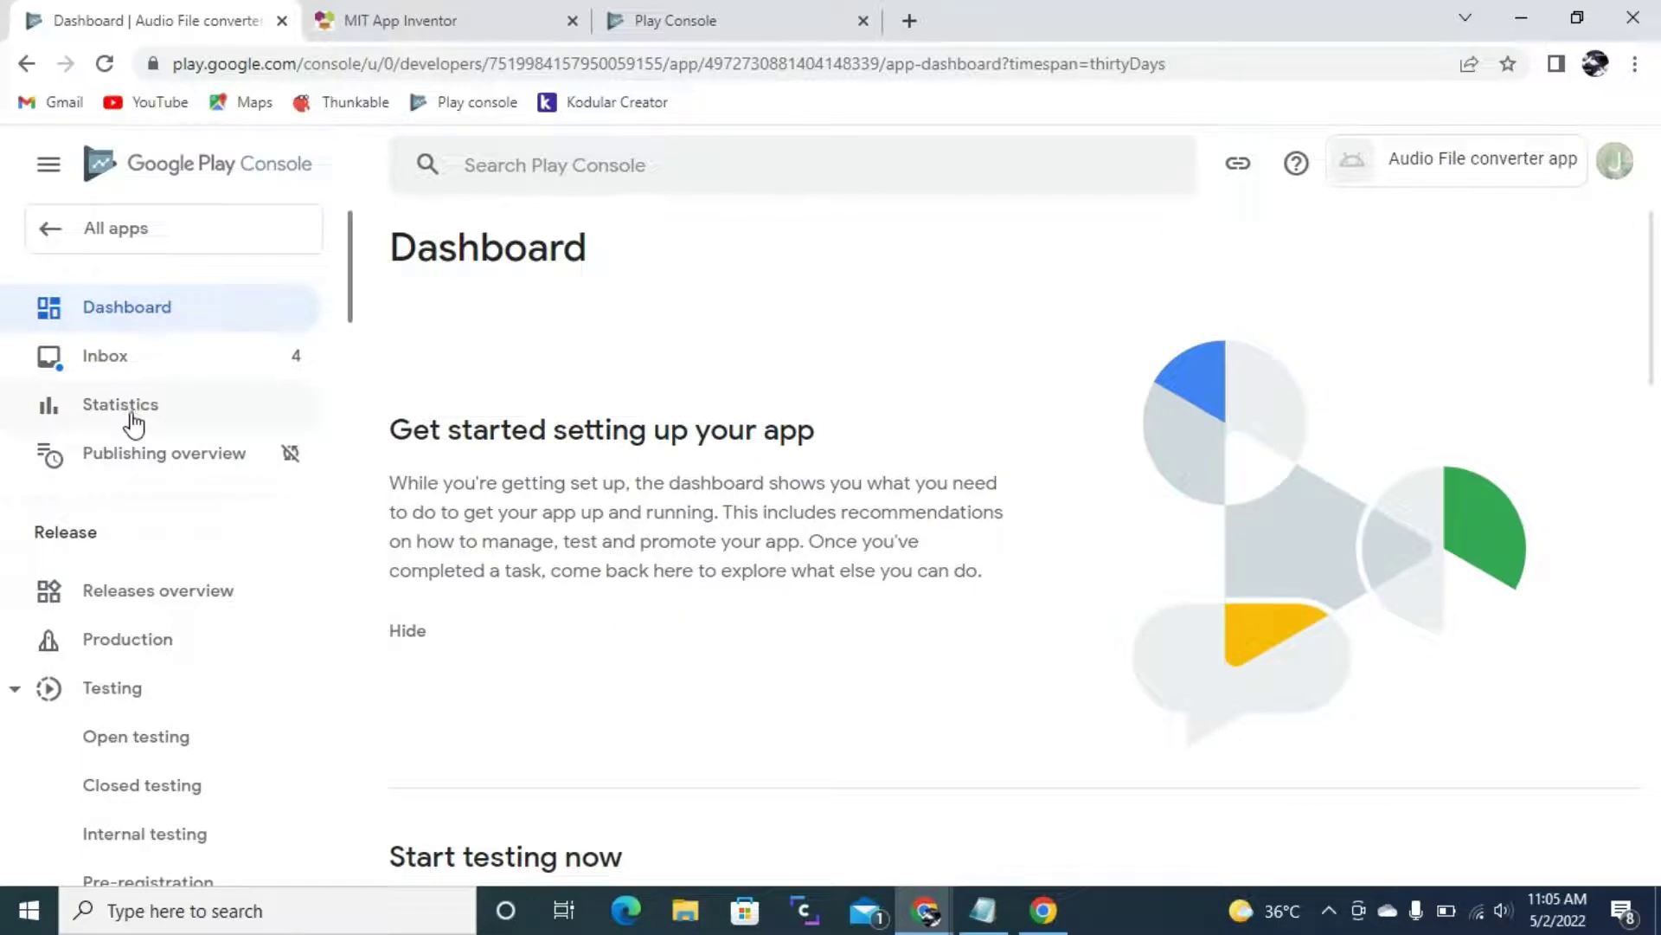
scroll(130, 450, down, 5)
scroll(130, 469, down, 15)
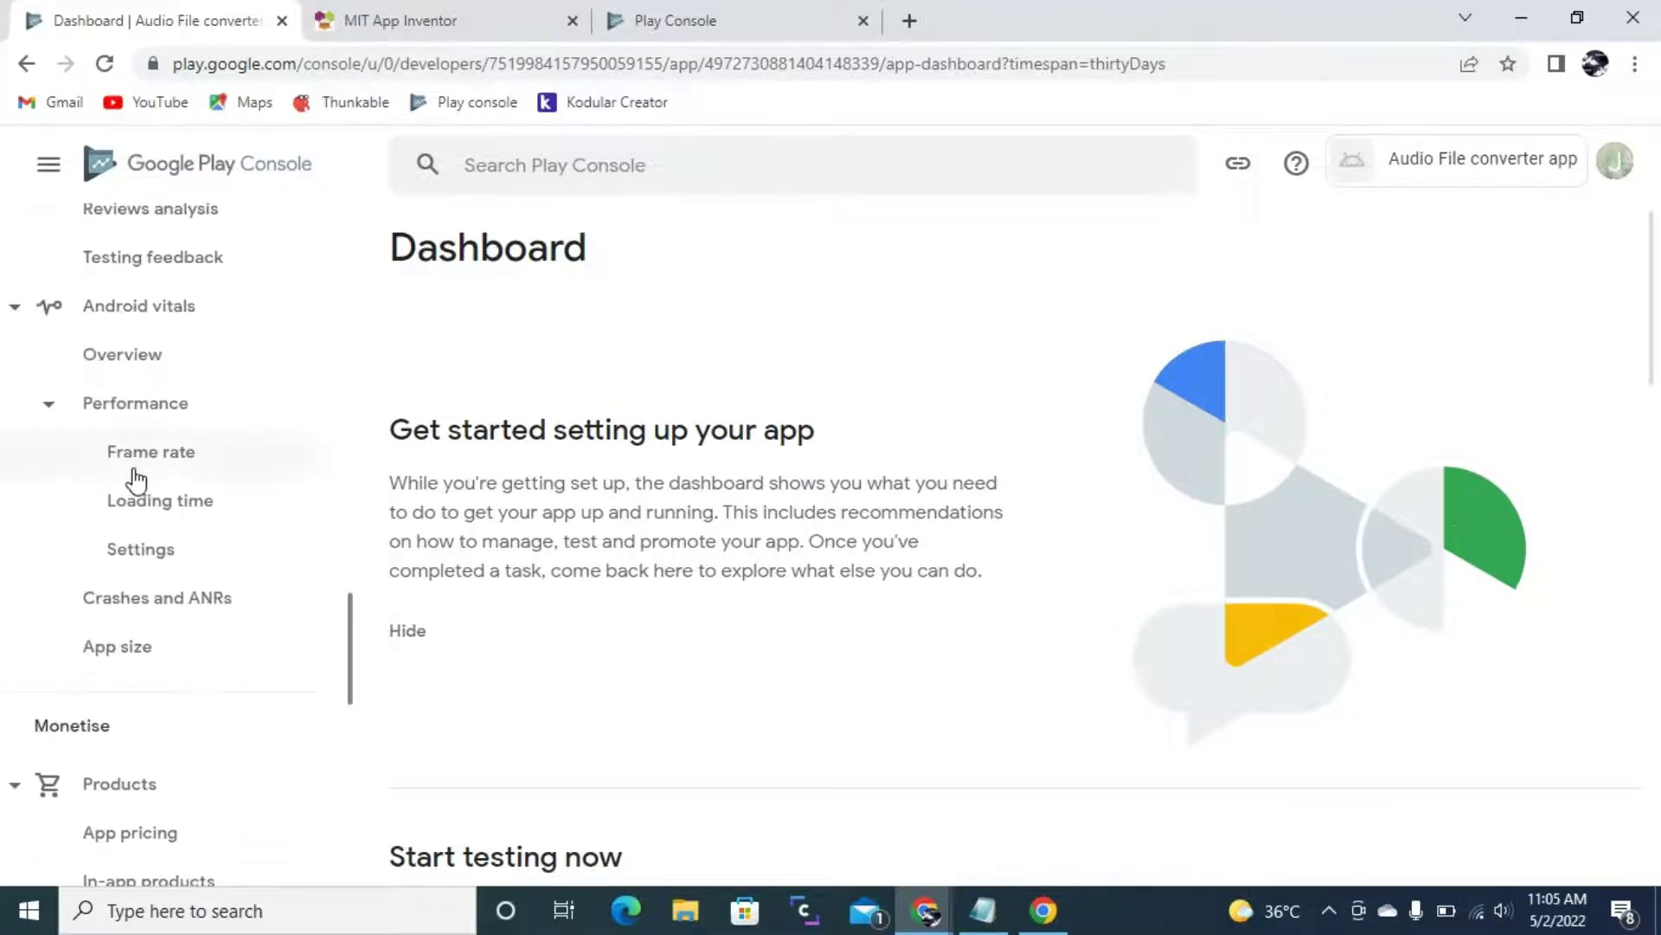
scroll(142, 495, down, 3)
click(152, 725)
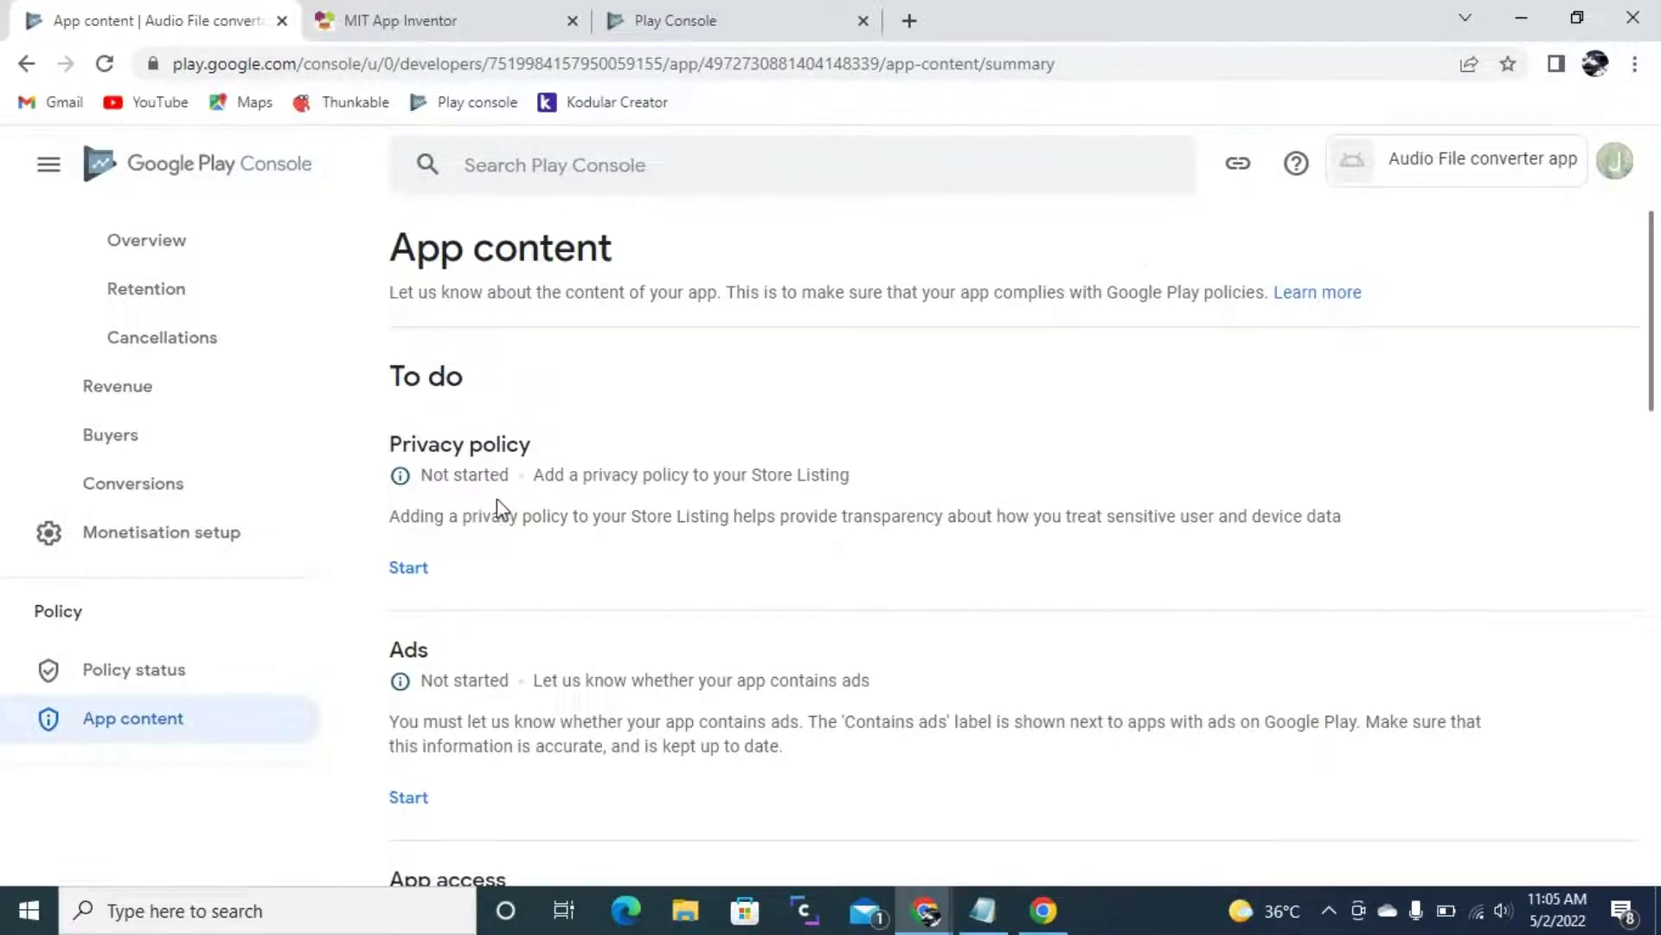
- Declare that the app contains no ads and save the Ads declaration
scroll(604, 519, down, 1)
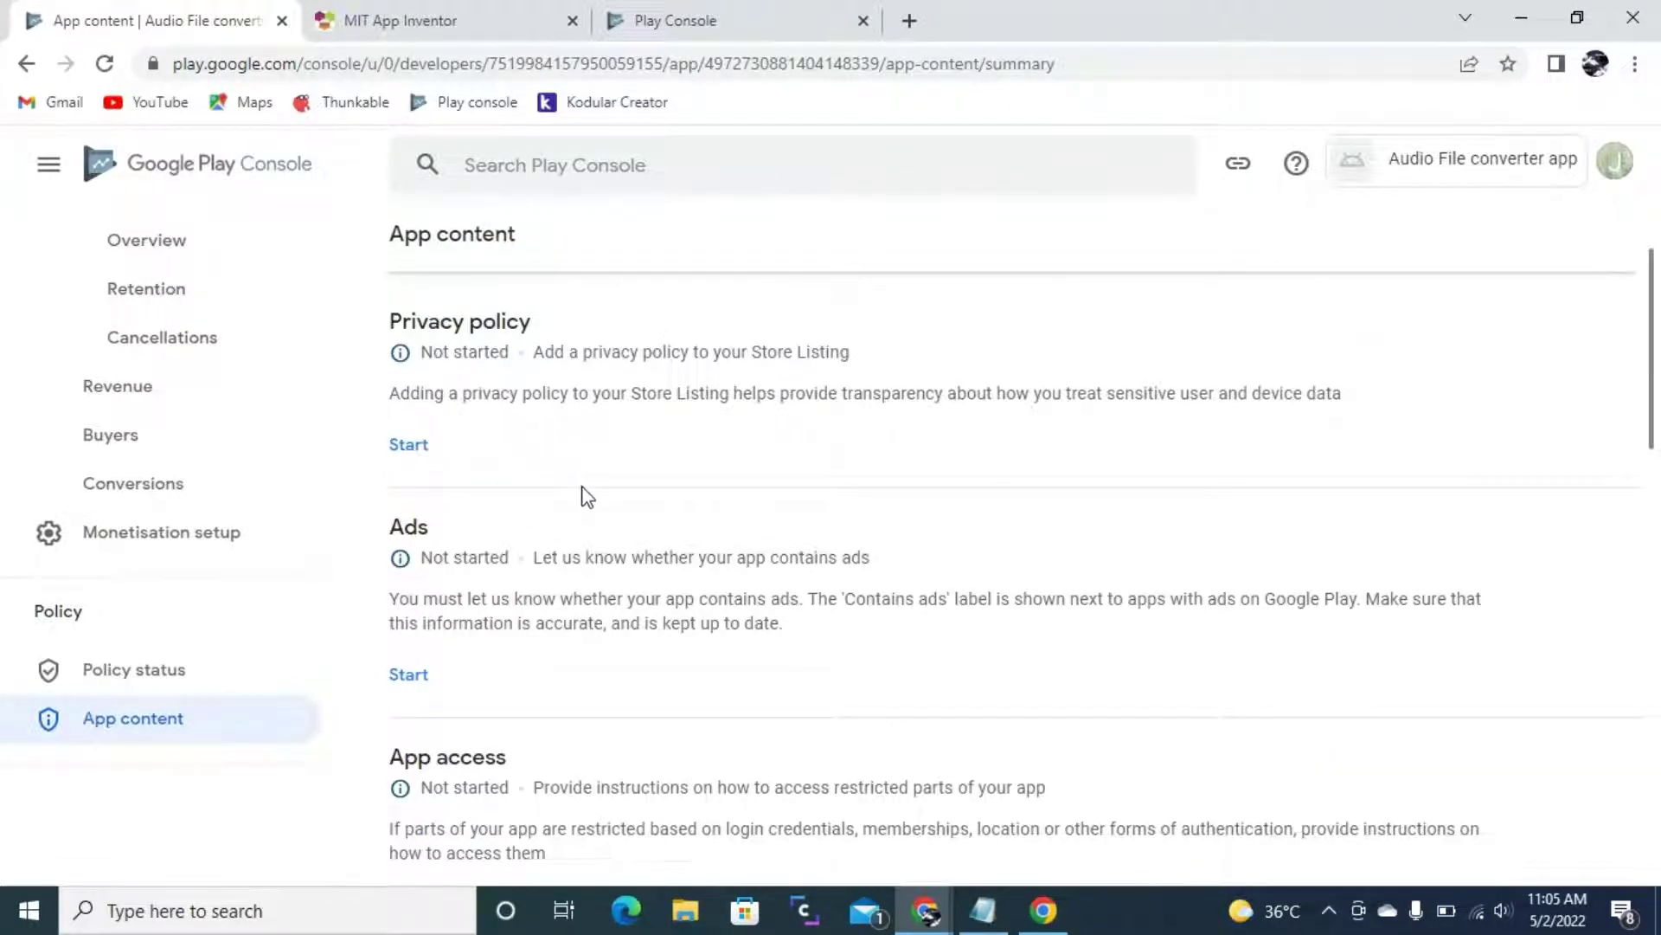
scroll(583, 493, up, 1)
scroll(603, 679, down, 1)
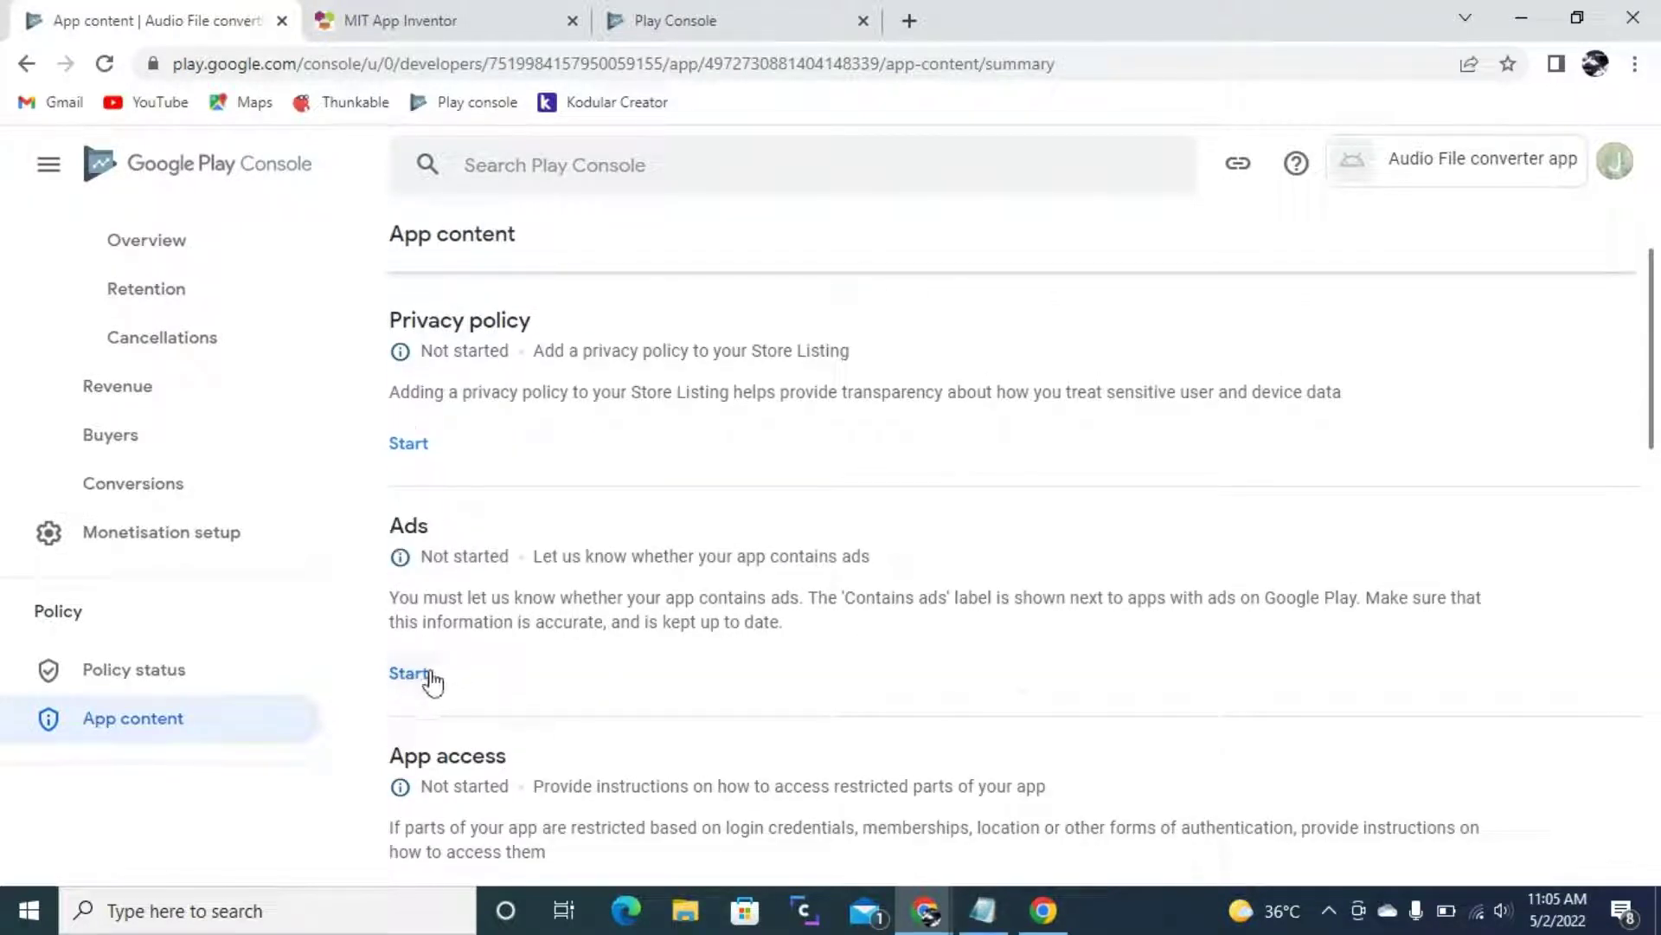
click(405, 672)
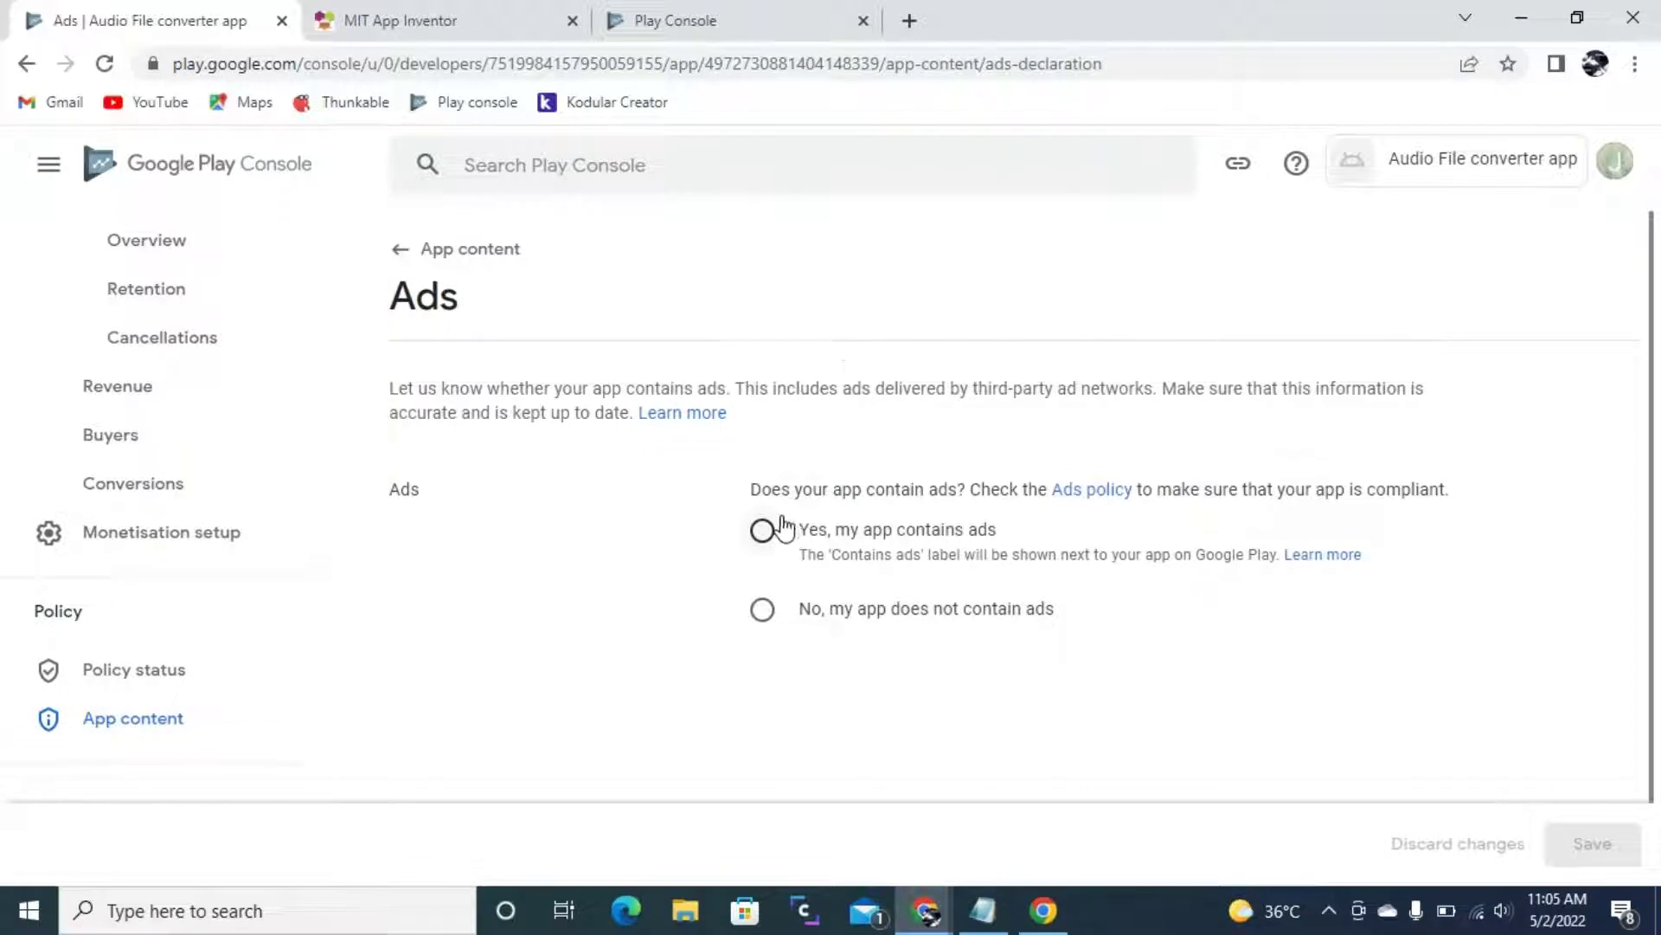
drag(749, 490, 967, 491)
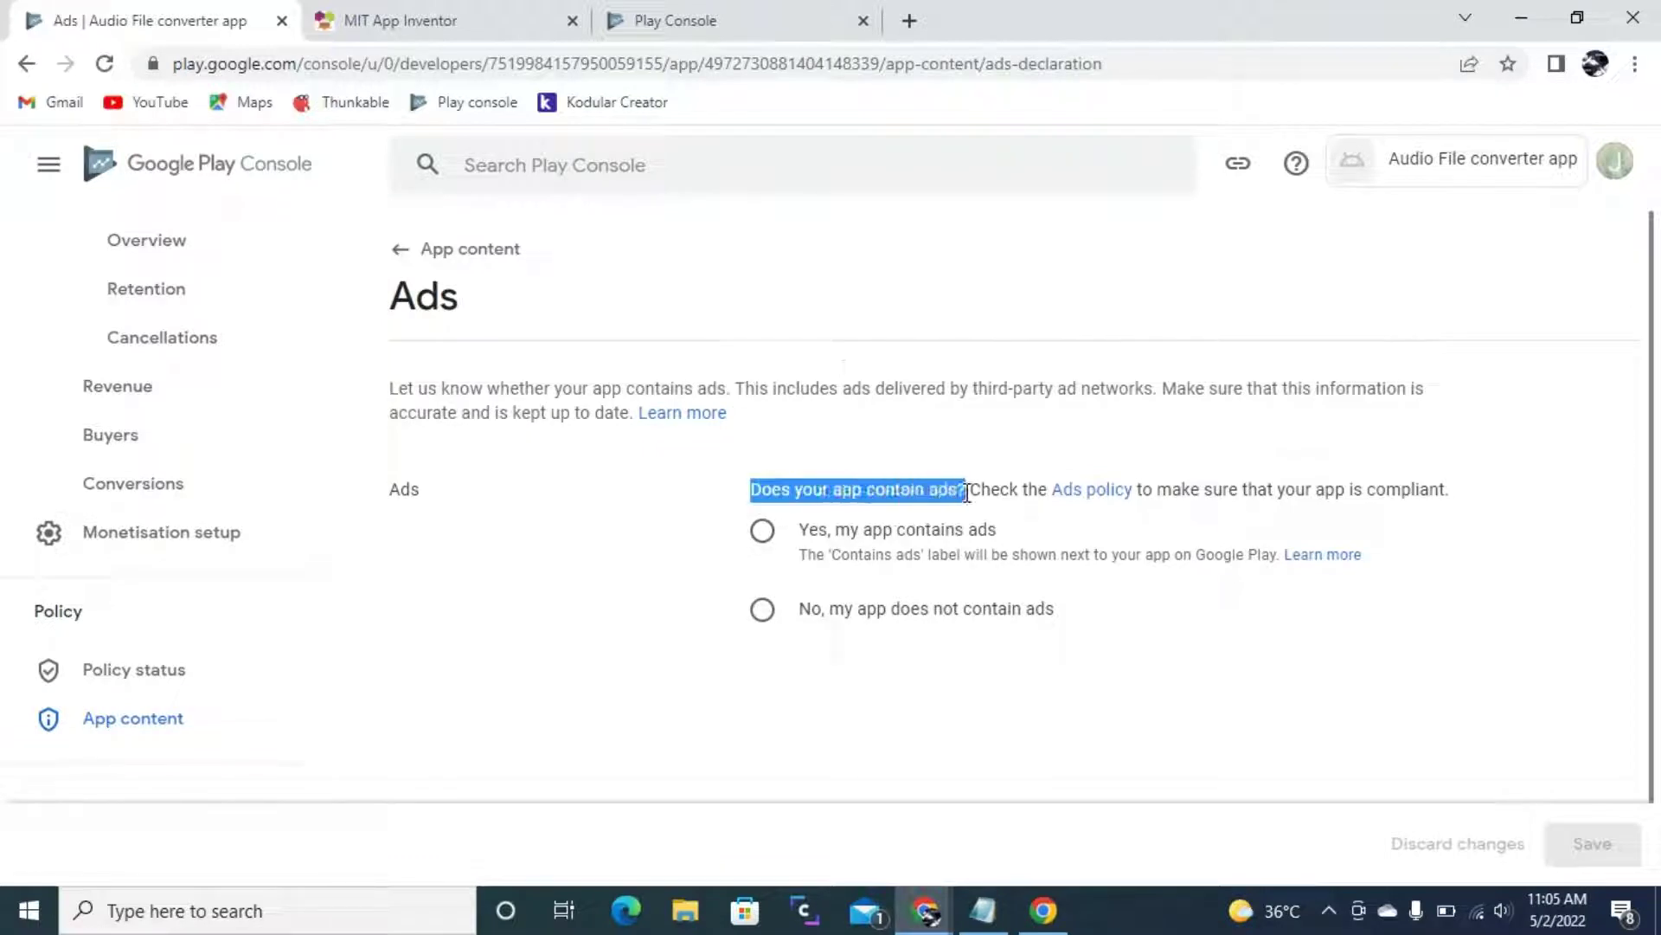
click(923, 490)
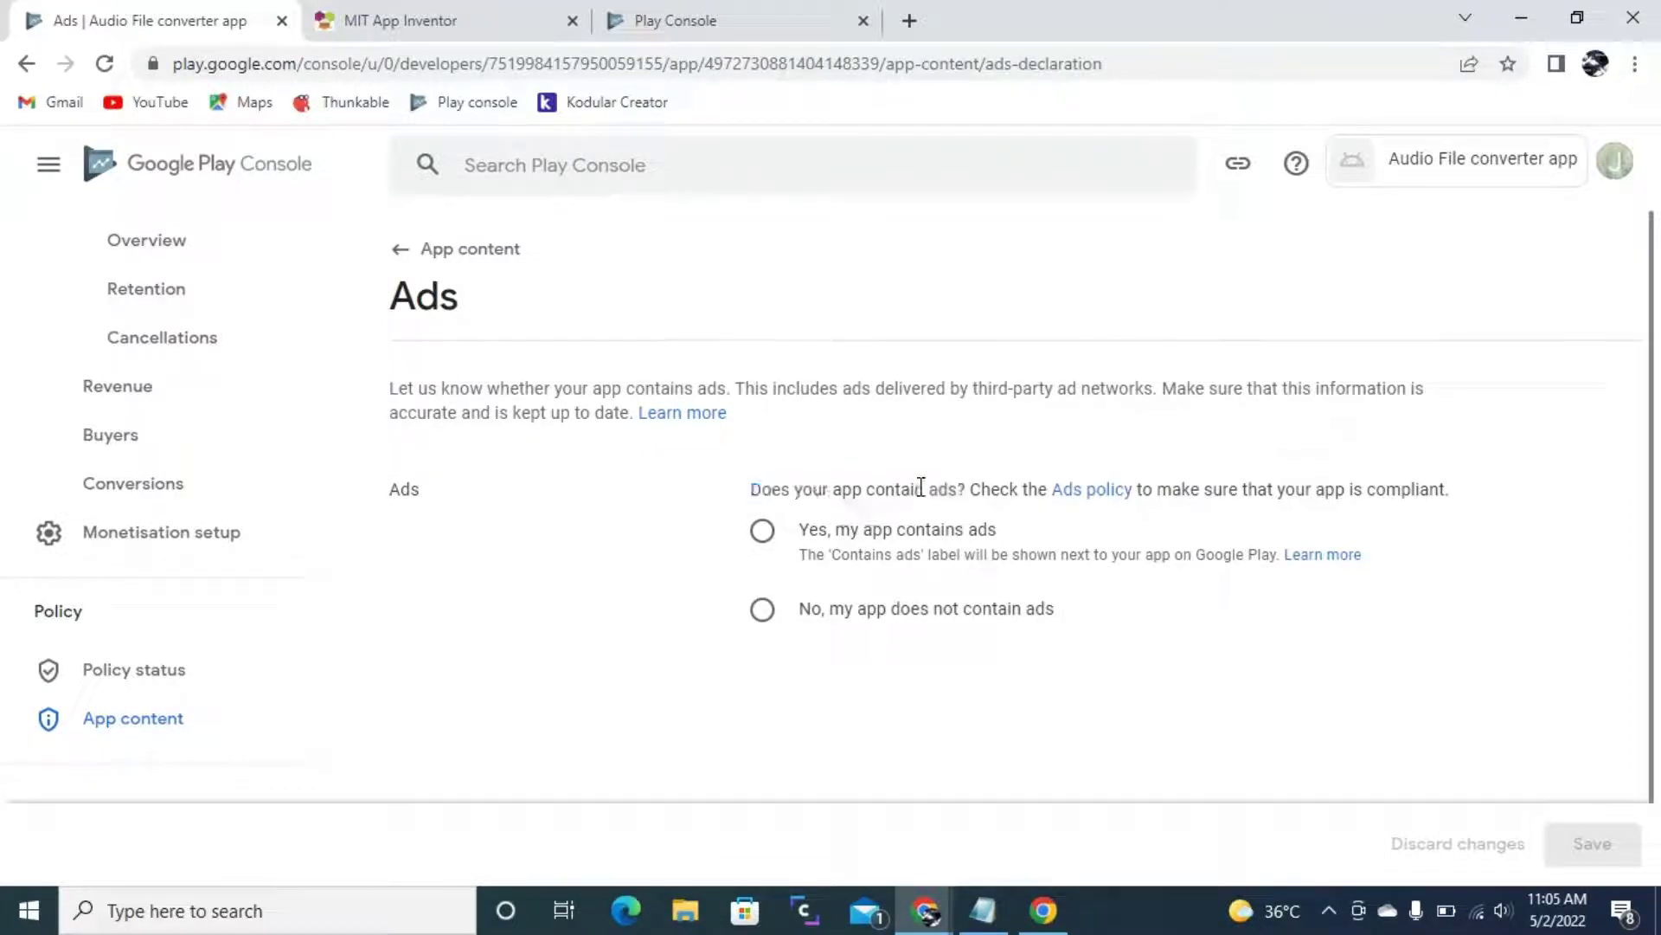
click(804, 615)
click(1589, 840)
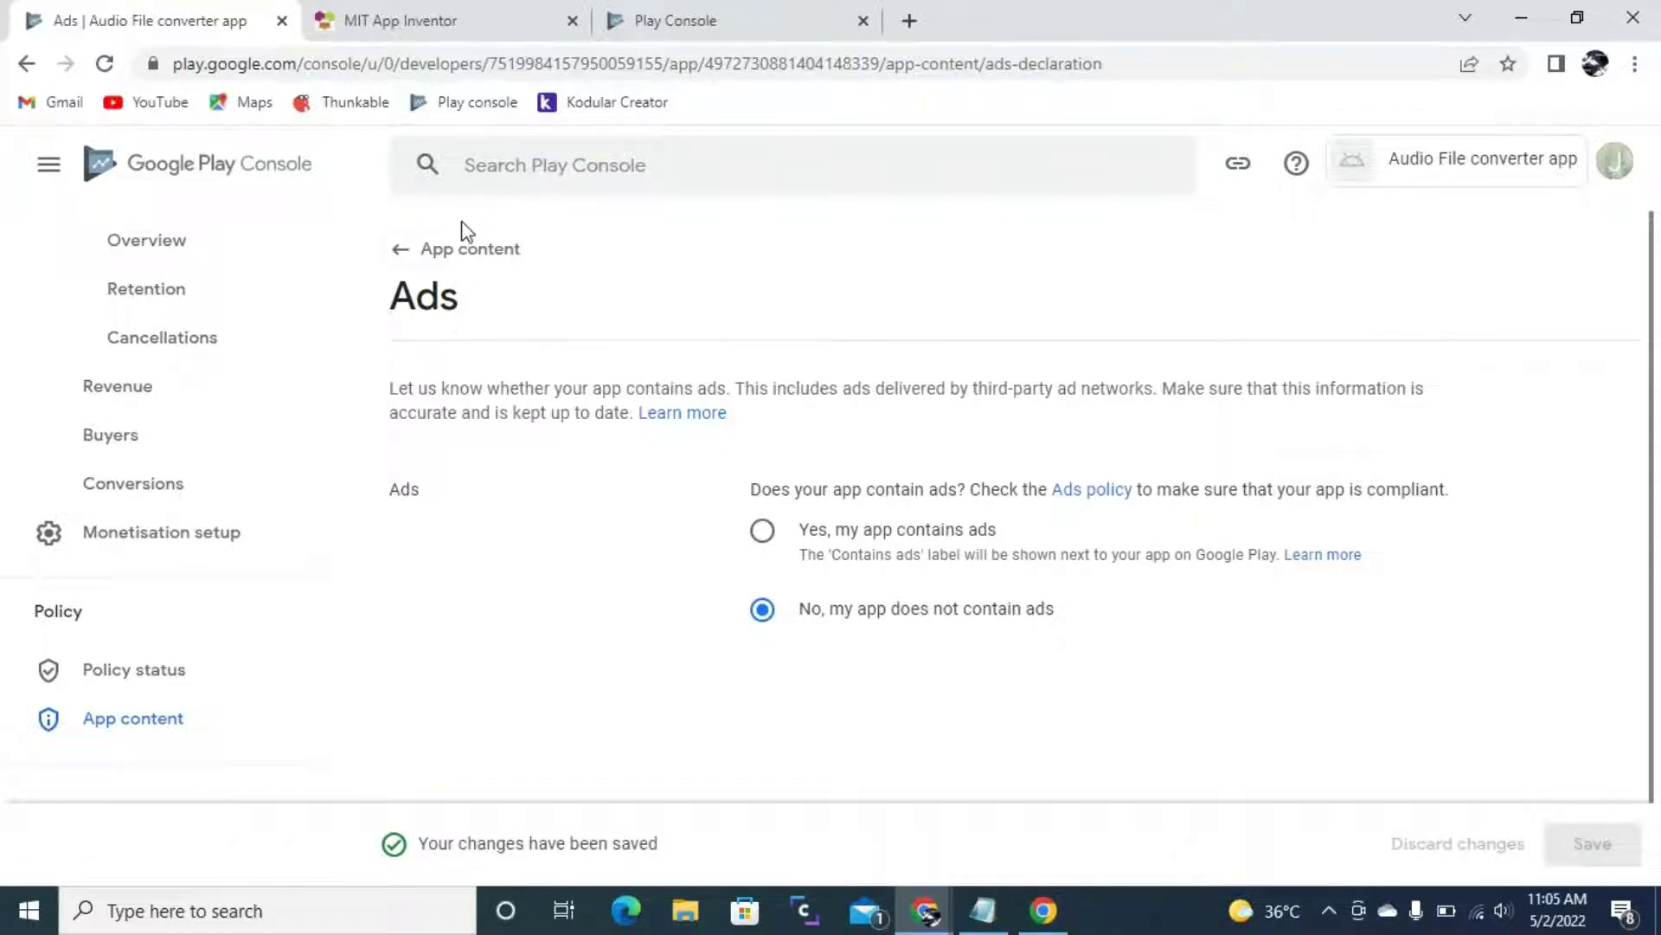
click(461, 259)
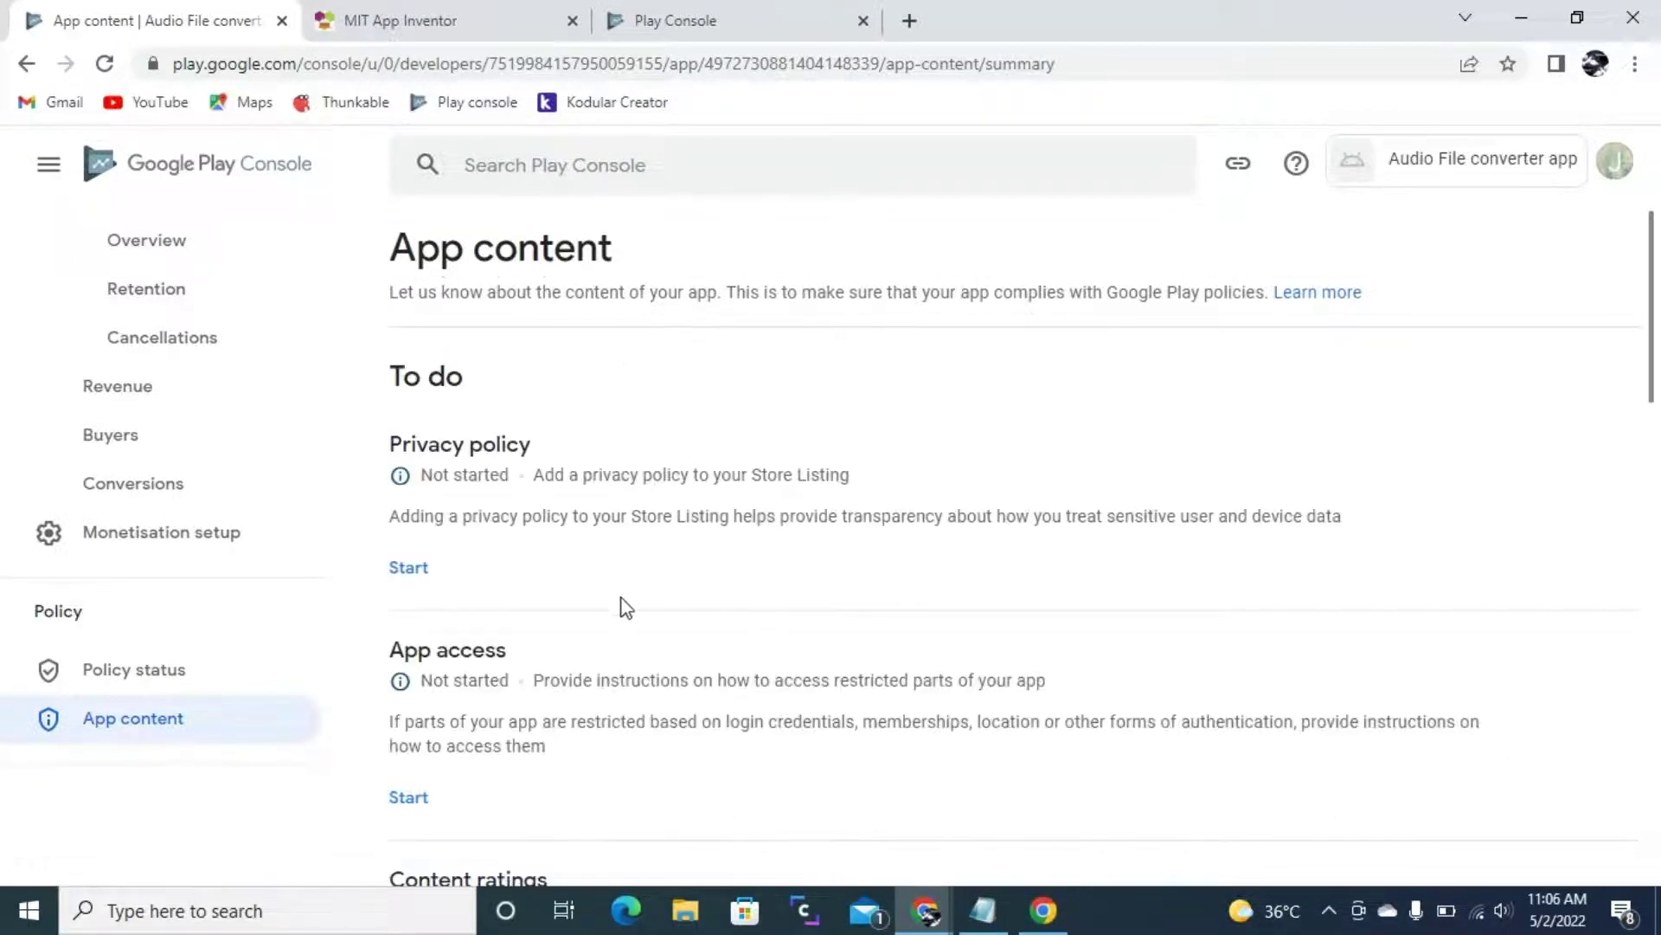
- Set App access to all functionality available without special access and save
scroll(511, 658, down, 1)
click(417, 674)
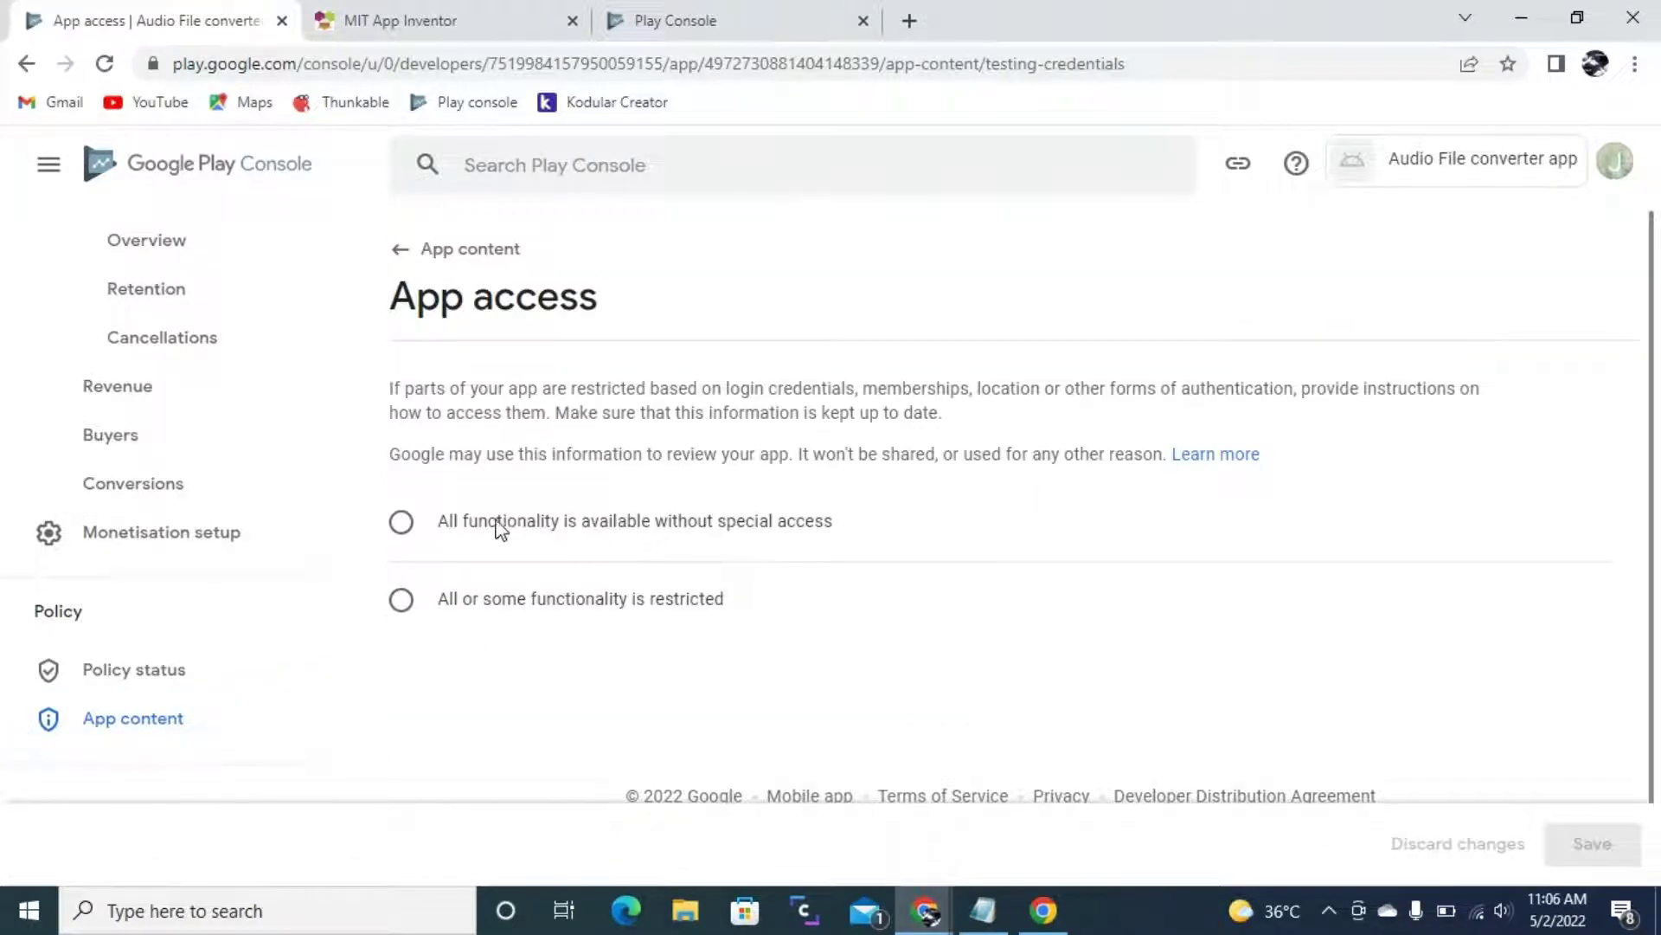
click(476, 528)
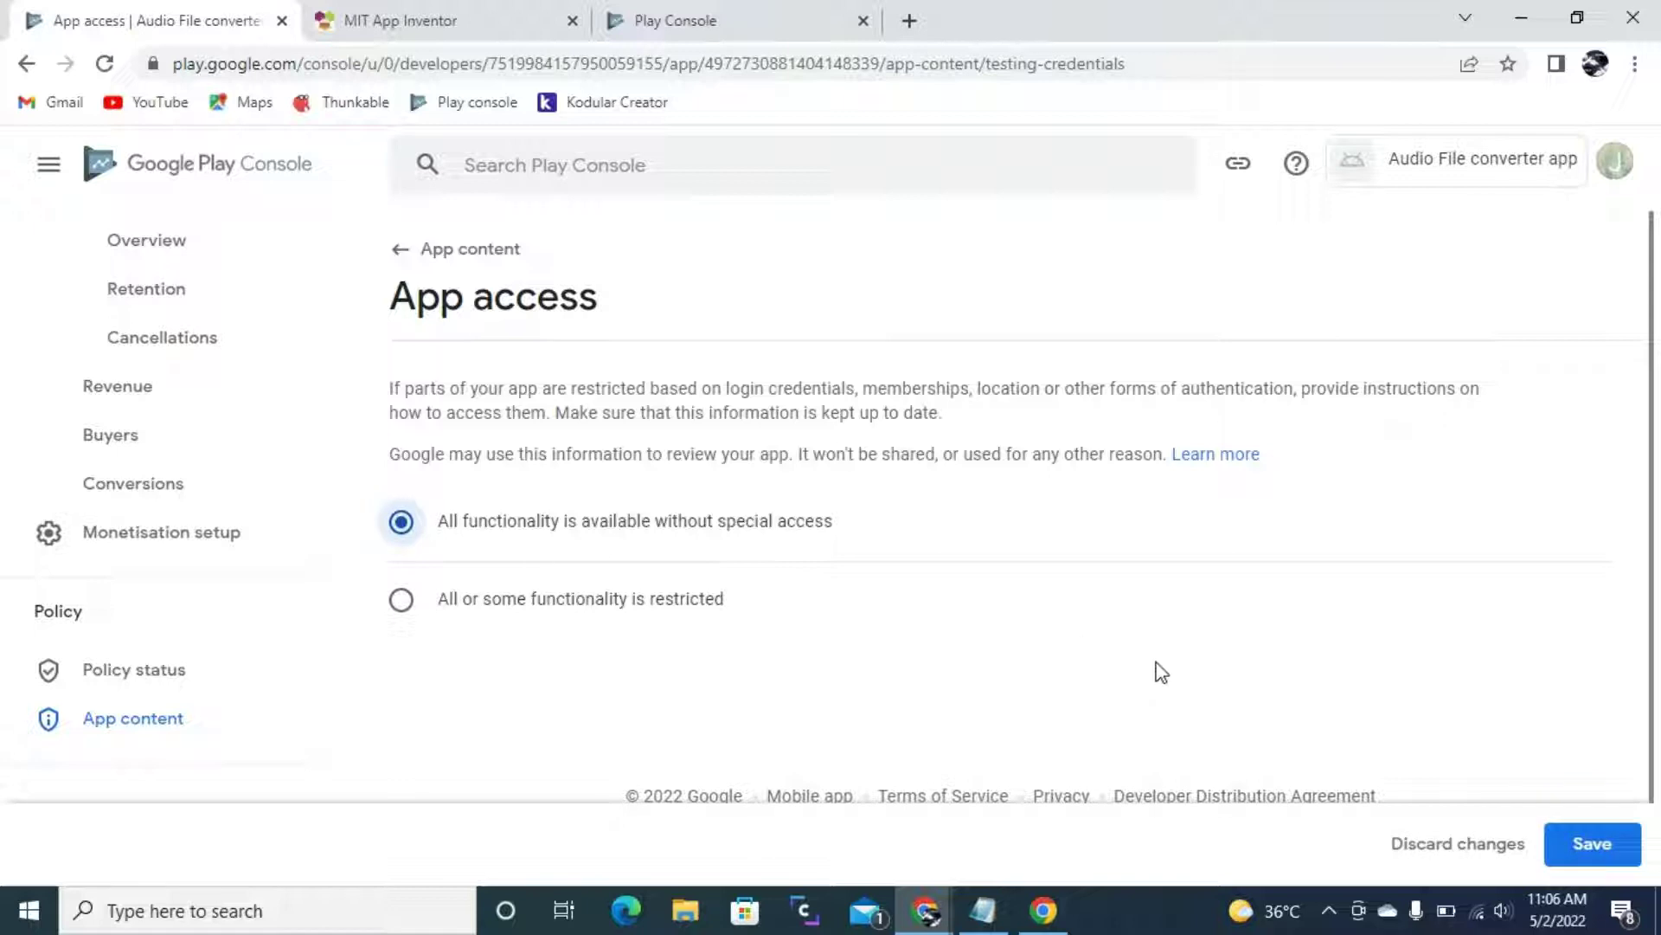
click(1593, 844)
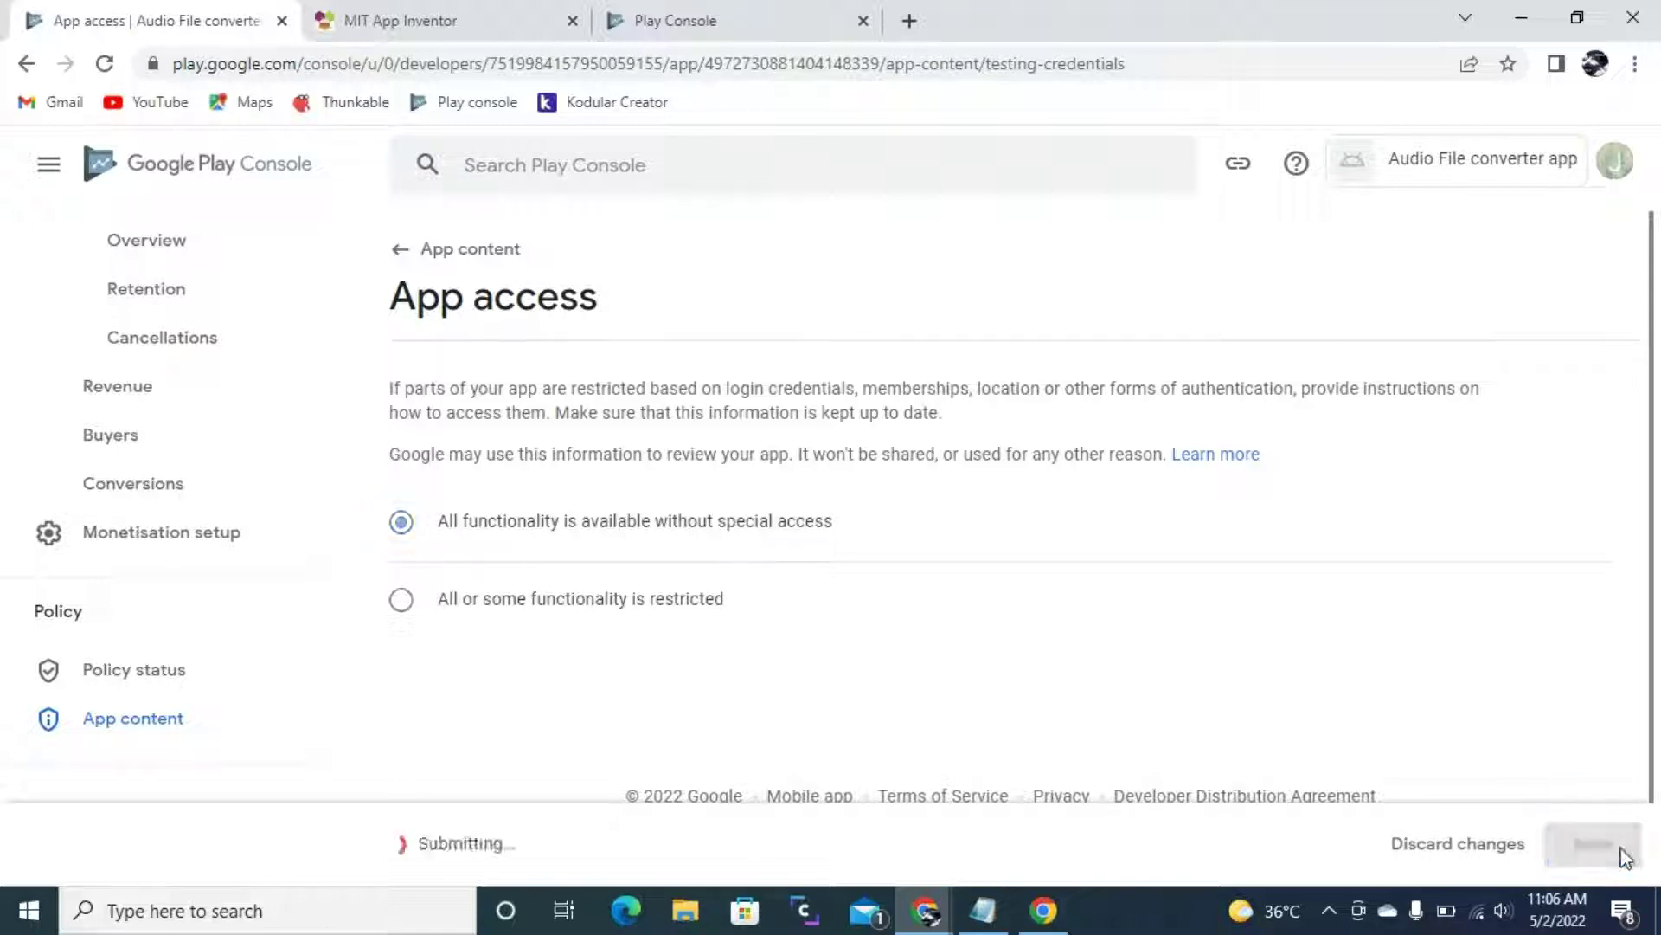
click(426, 257)
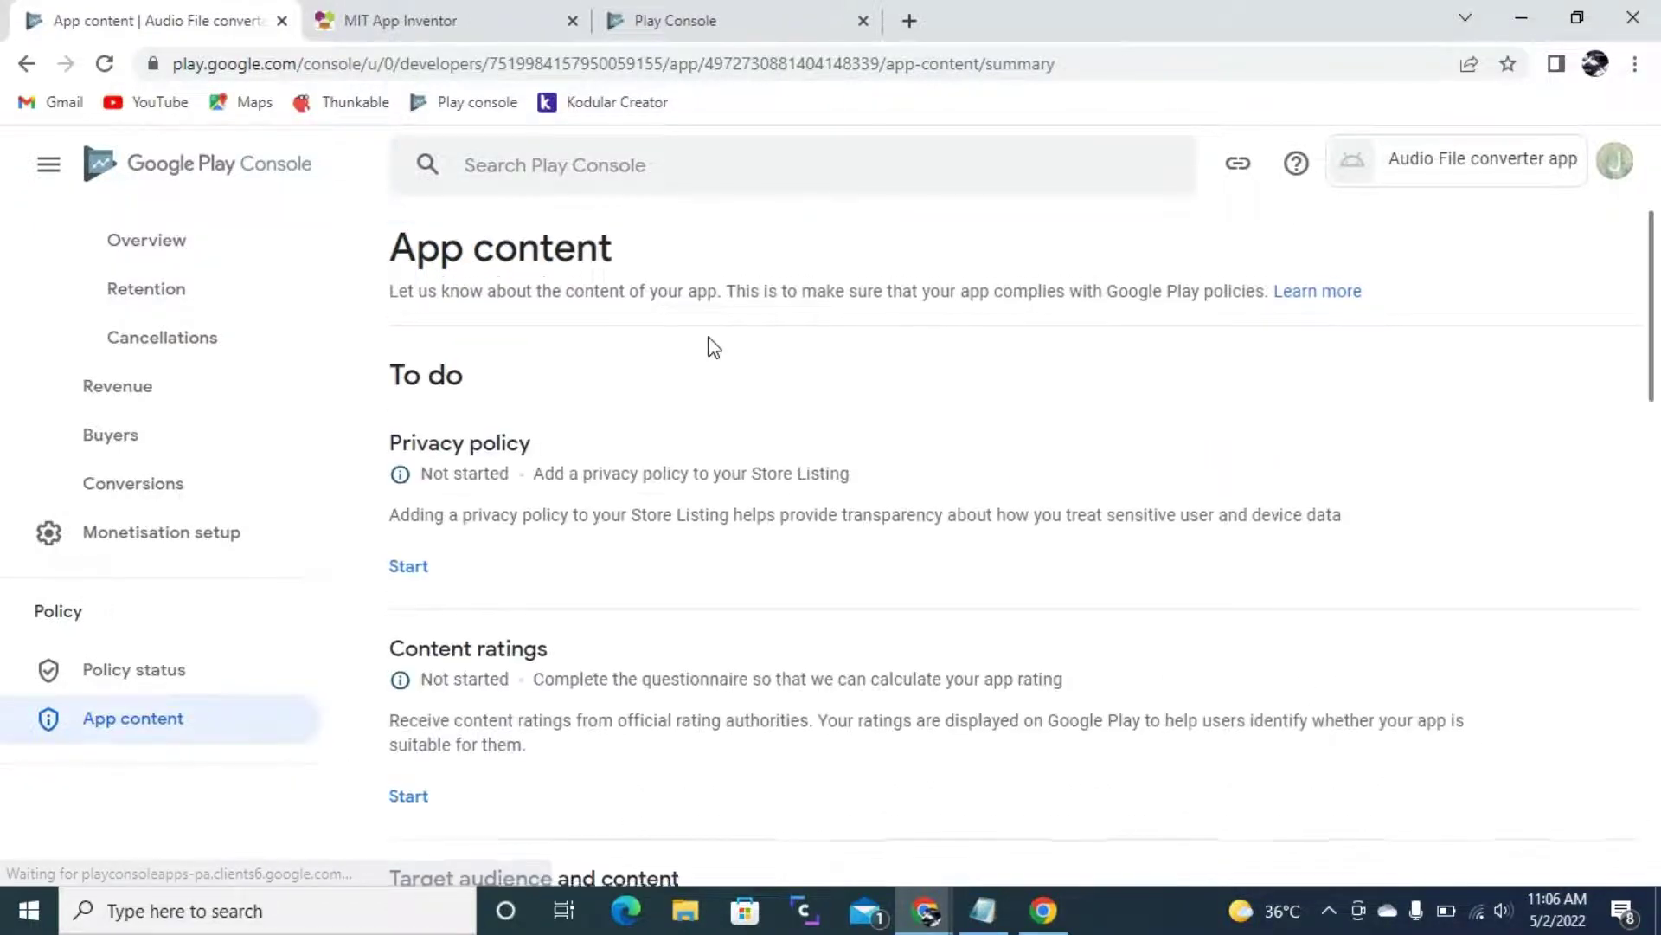
scroll(549, 684, down, 1)
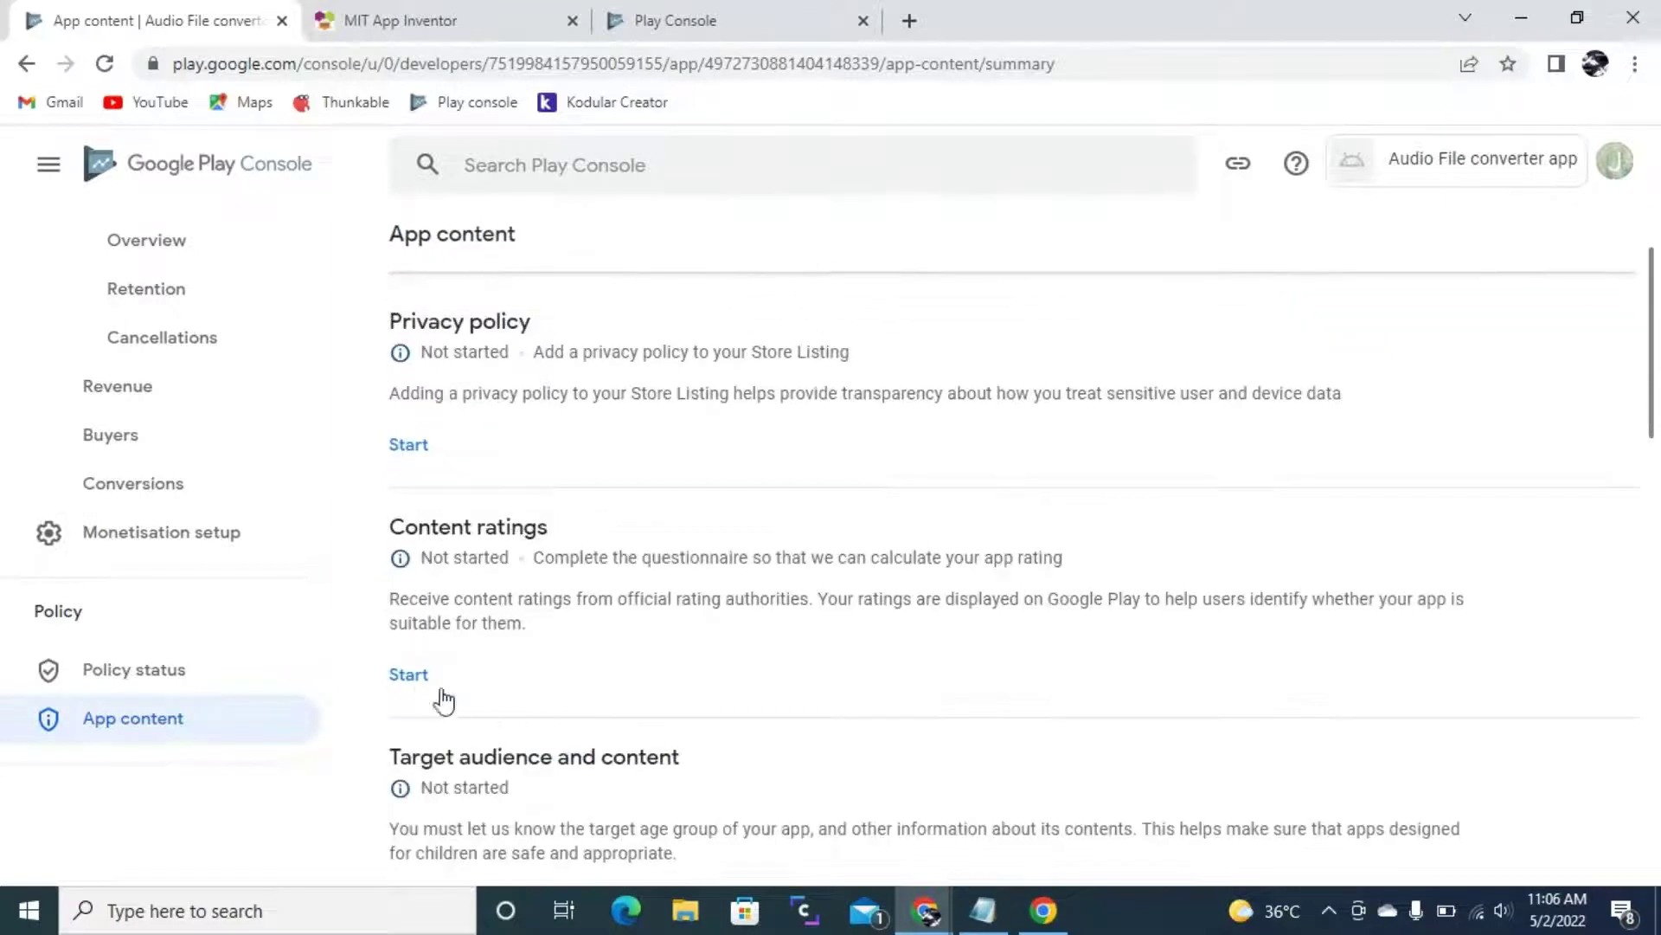
click(420, 679)
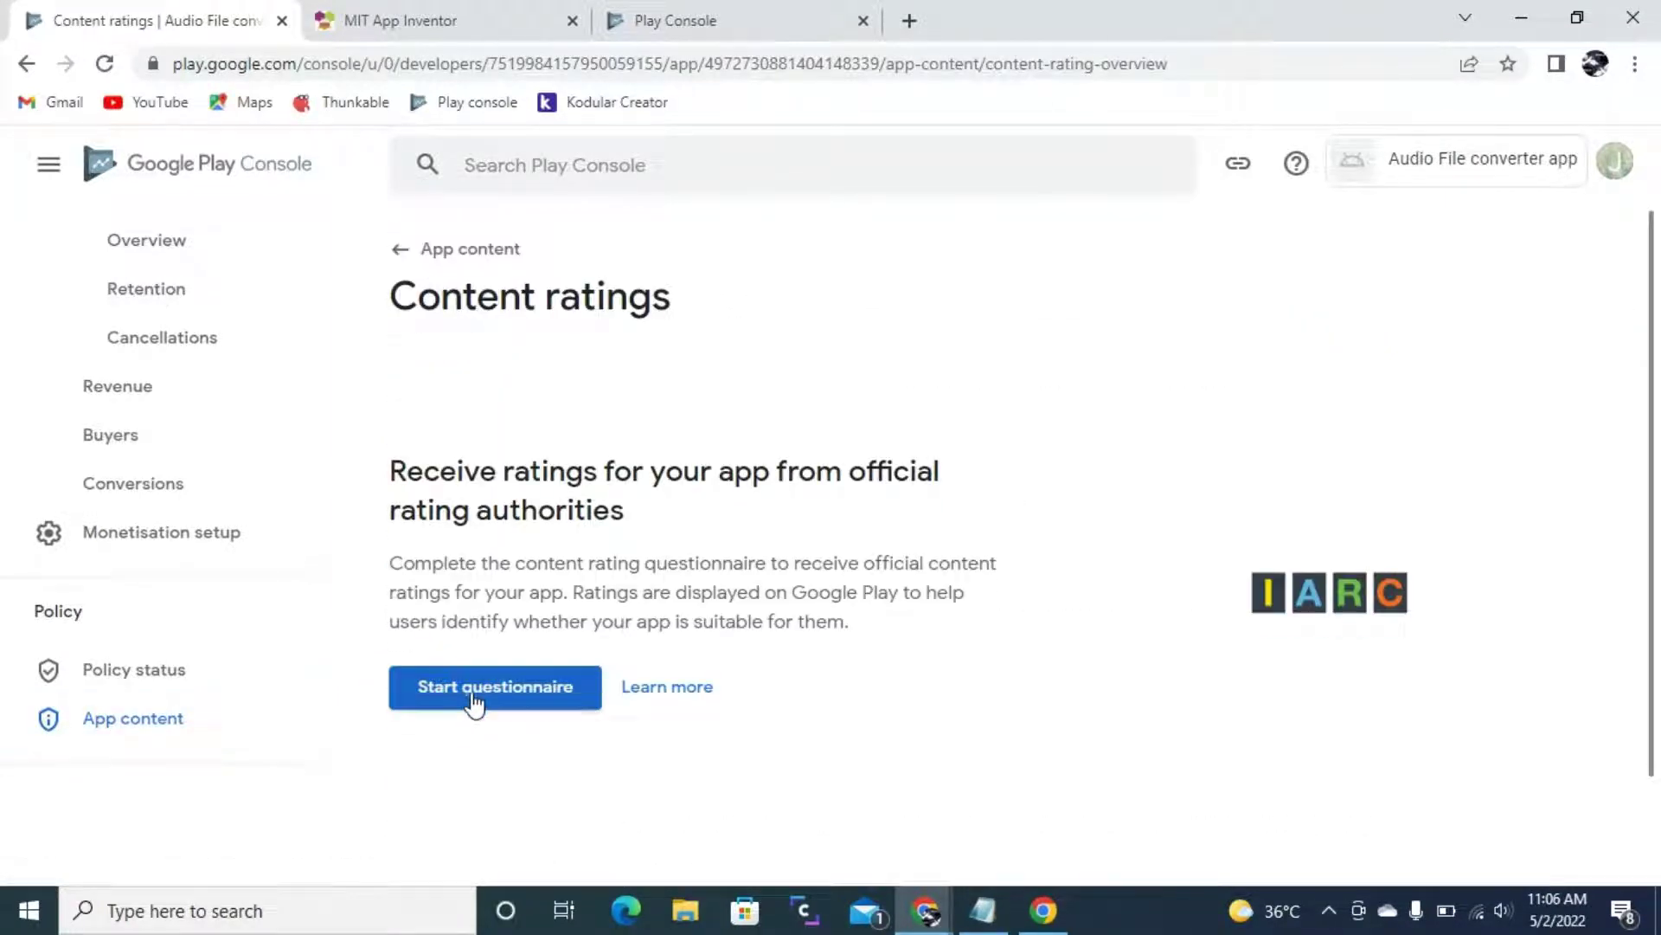
- Start the content ratings questionnaire and enter the contact e-mail address
click(542, 699)
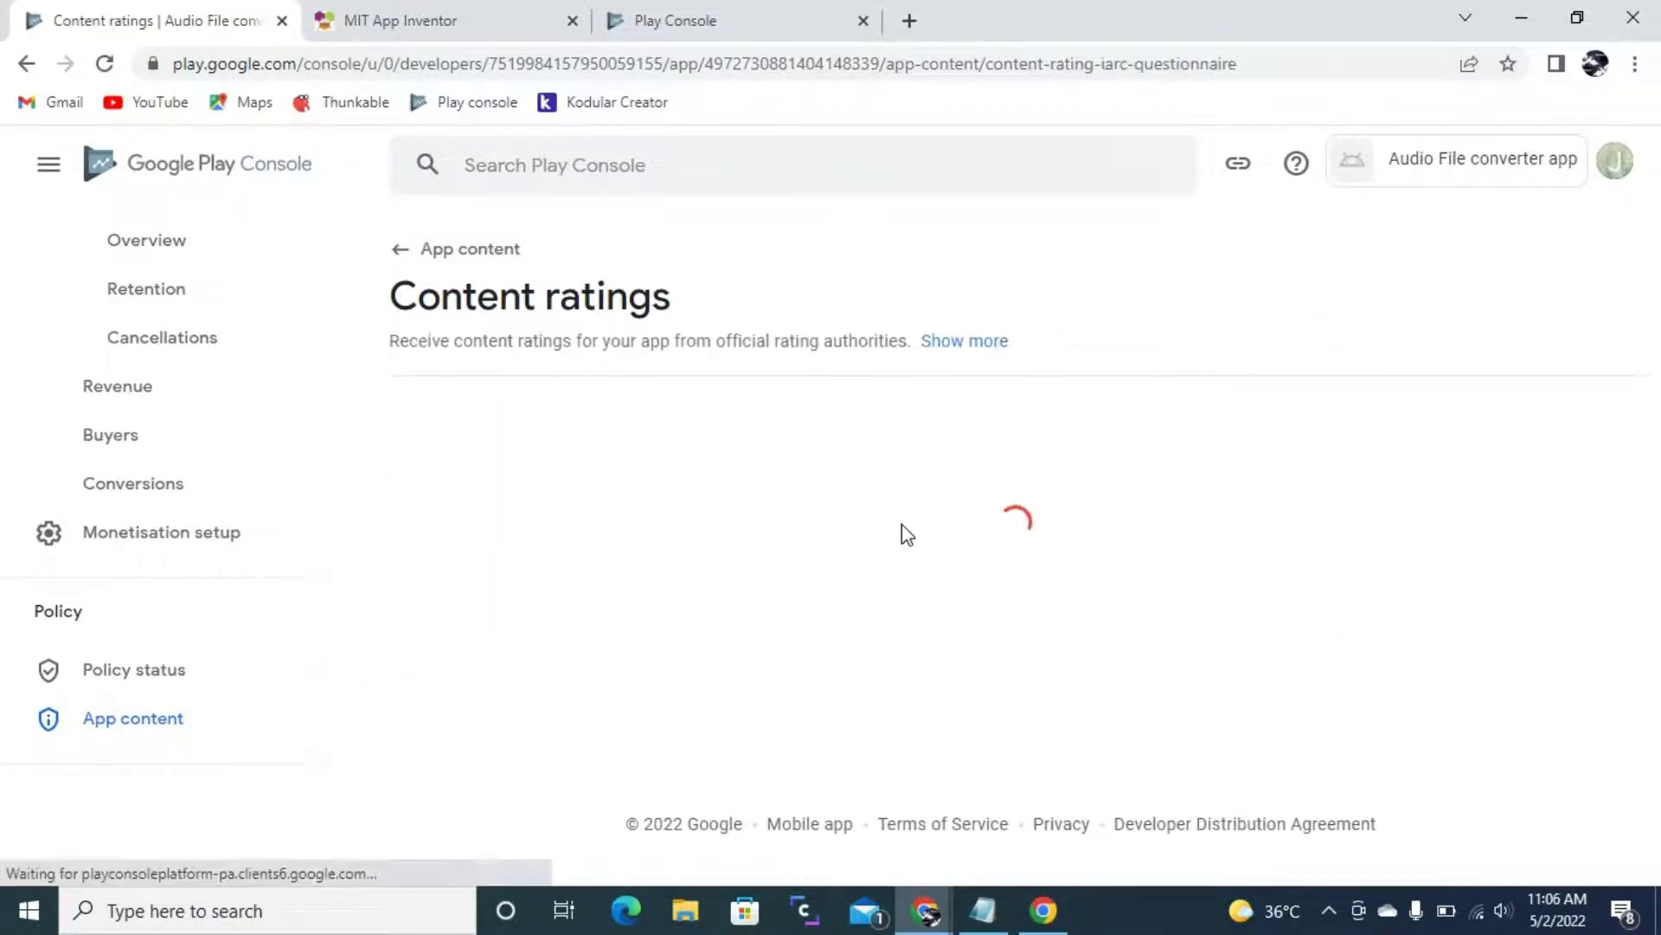
drag(391, 518, 493, 530)
click(493, 530)
click(765, 521)
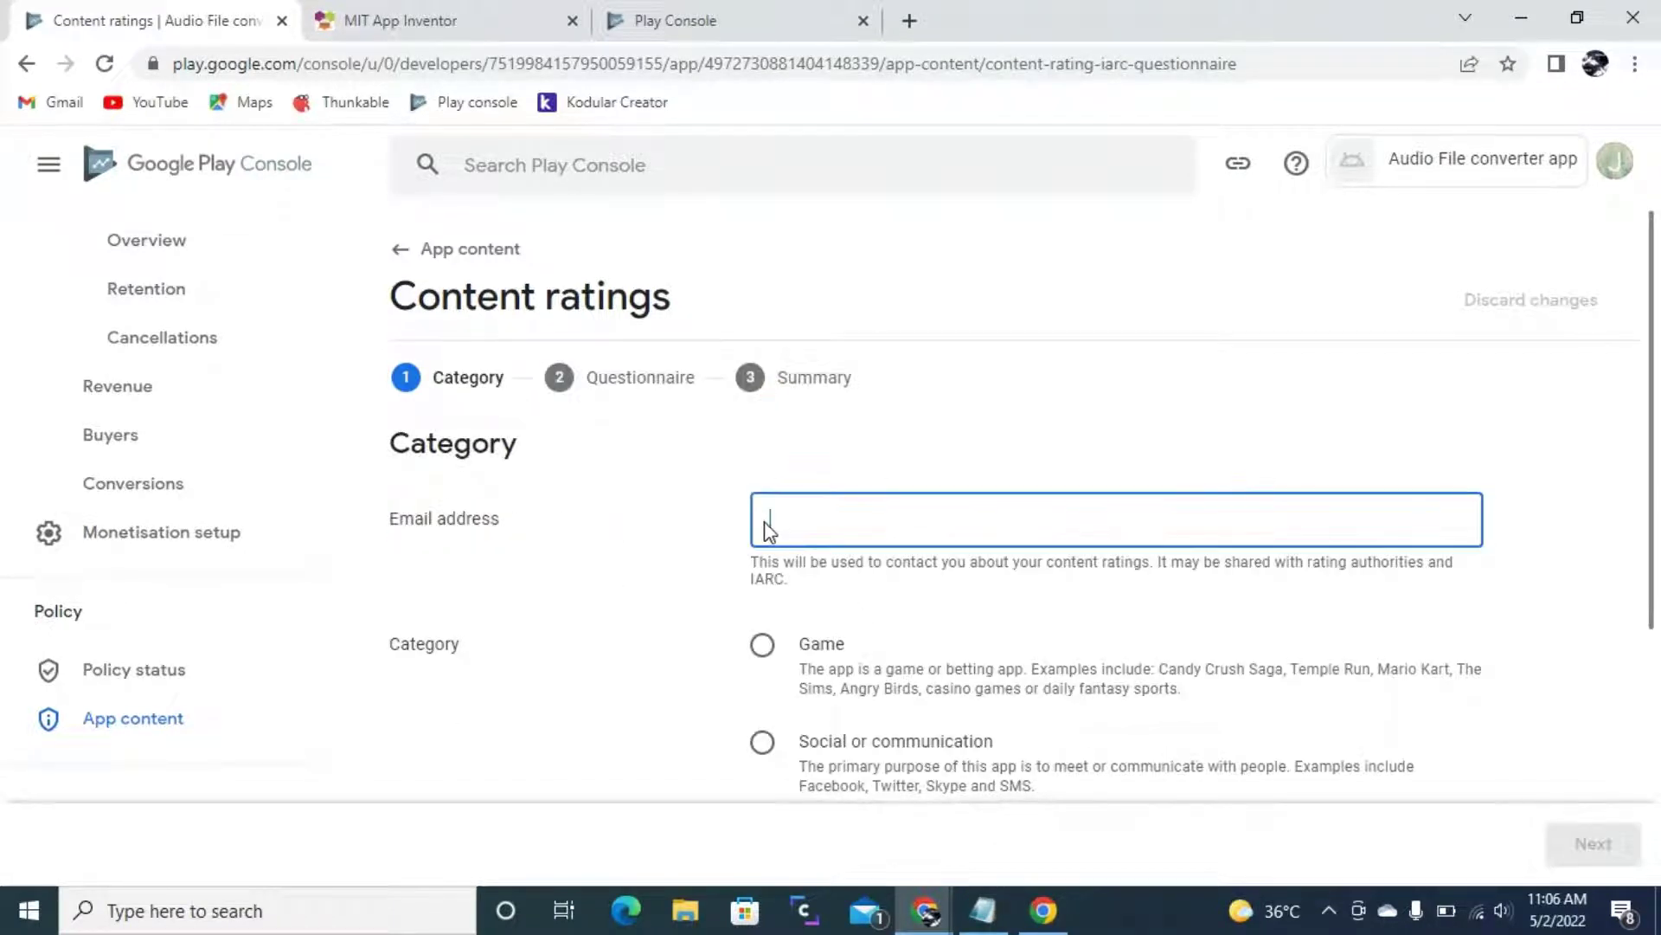
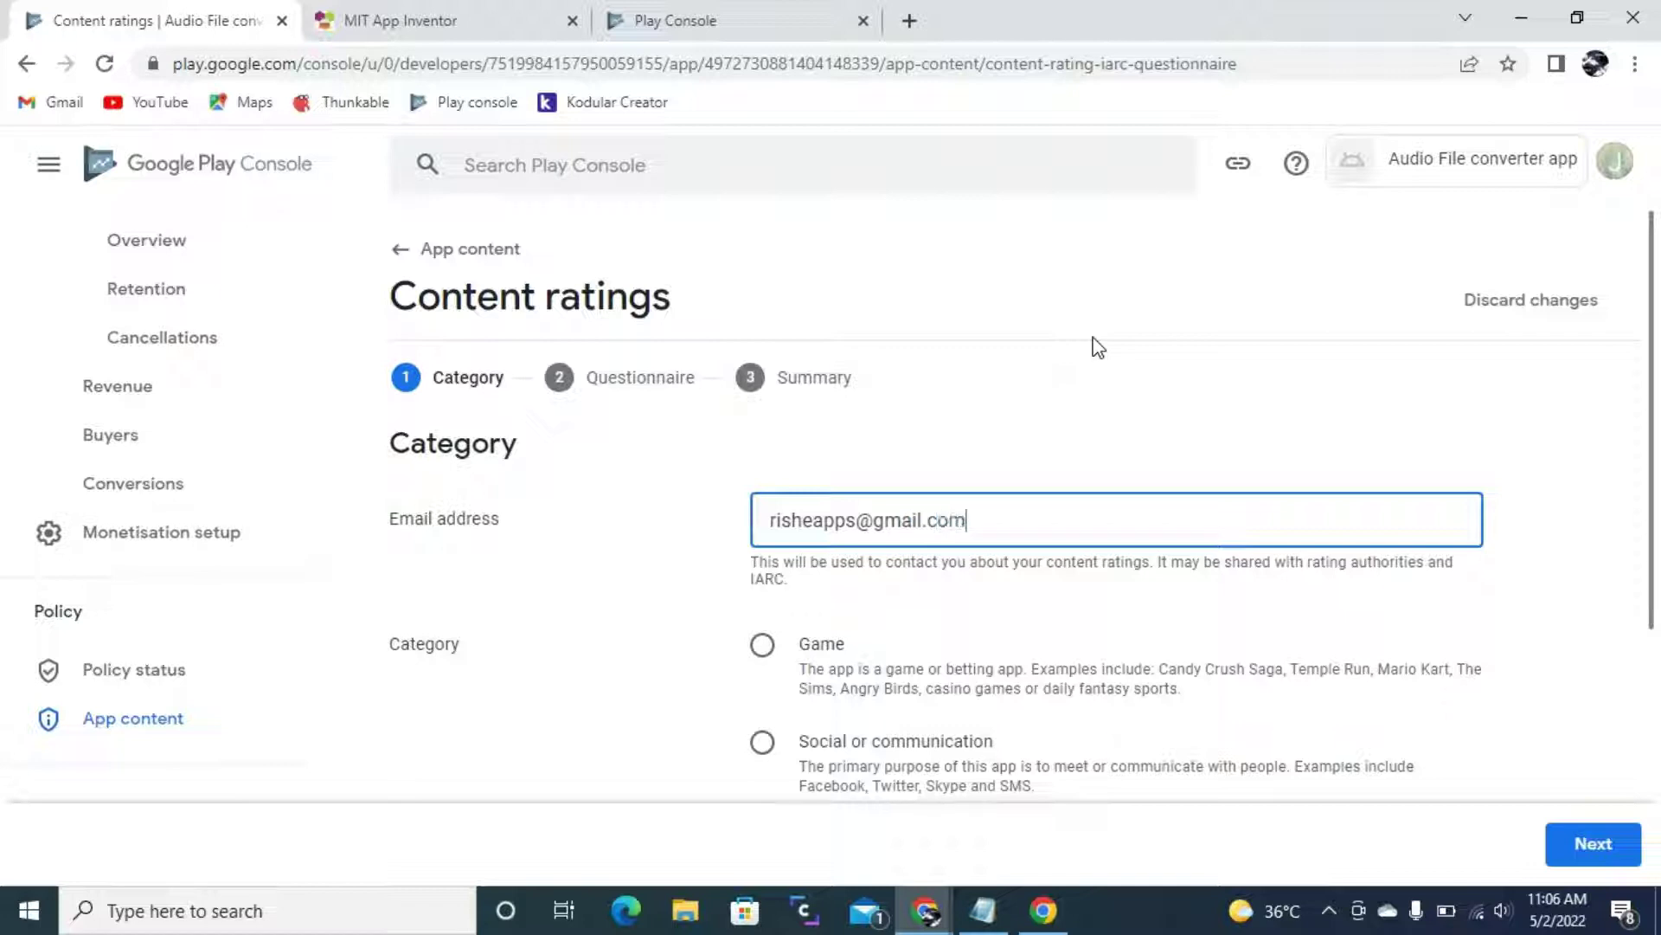
drag(1064, 524, 705, 530)
click(993, 540)
- Choose All other app types as the category and continue to the questions
scroll(891, 611, down, 1)
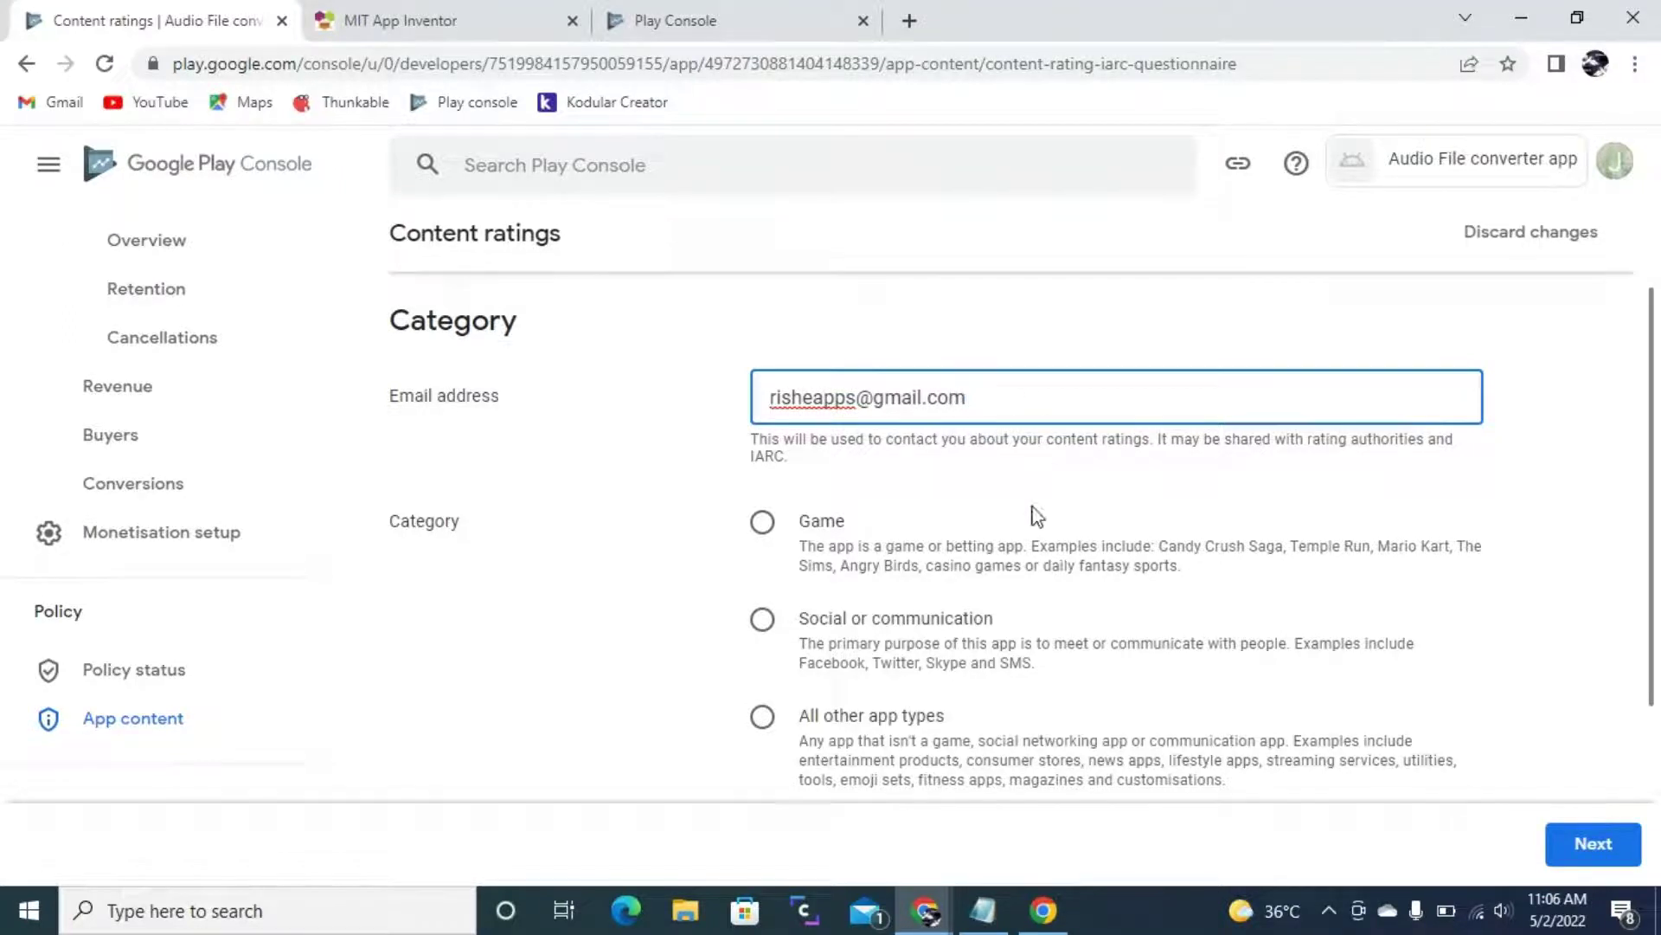
scroll(1035, 516, down, 2)
scroll(864, 475, up, 1)
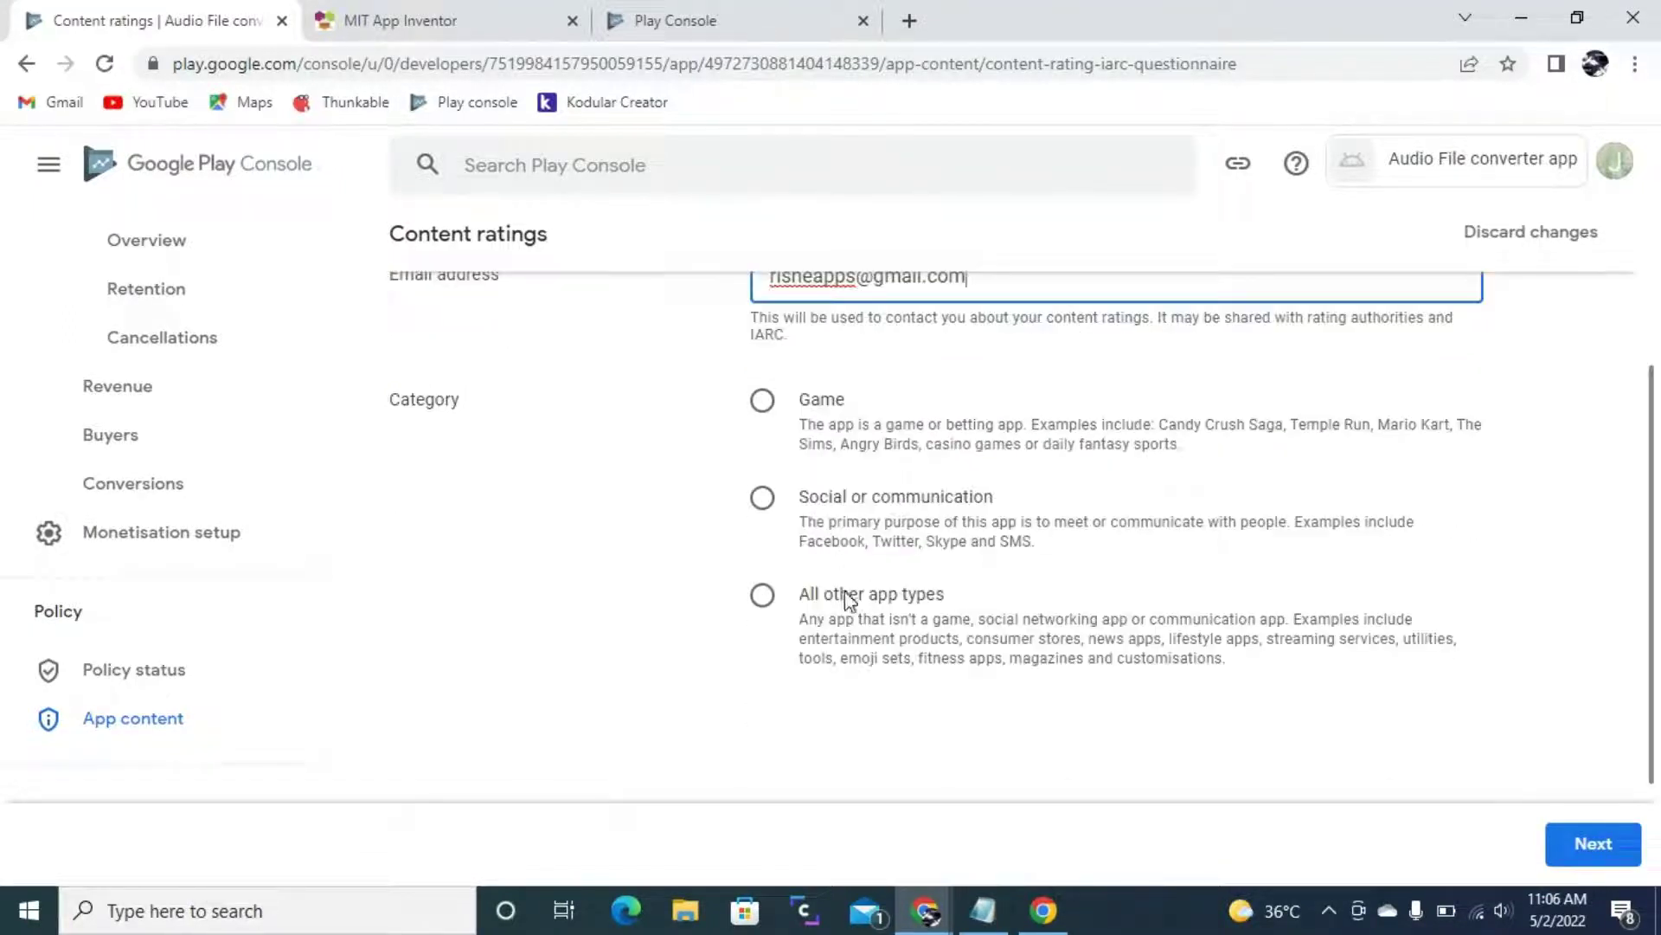
click(765, 595)
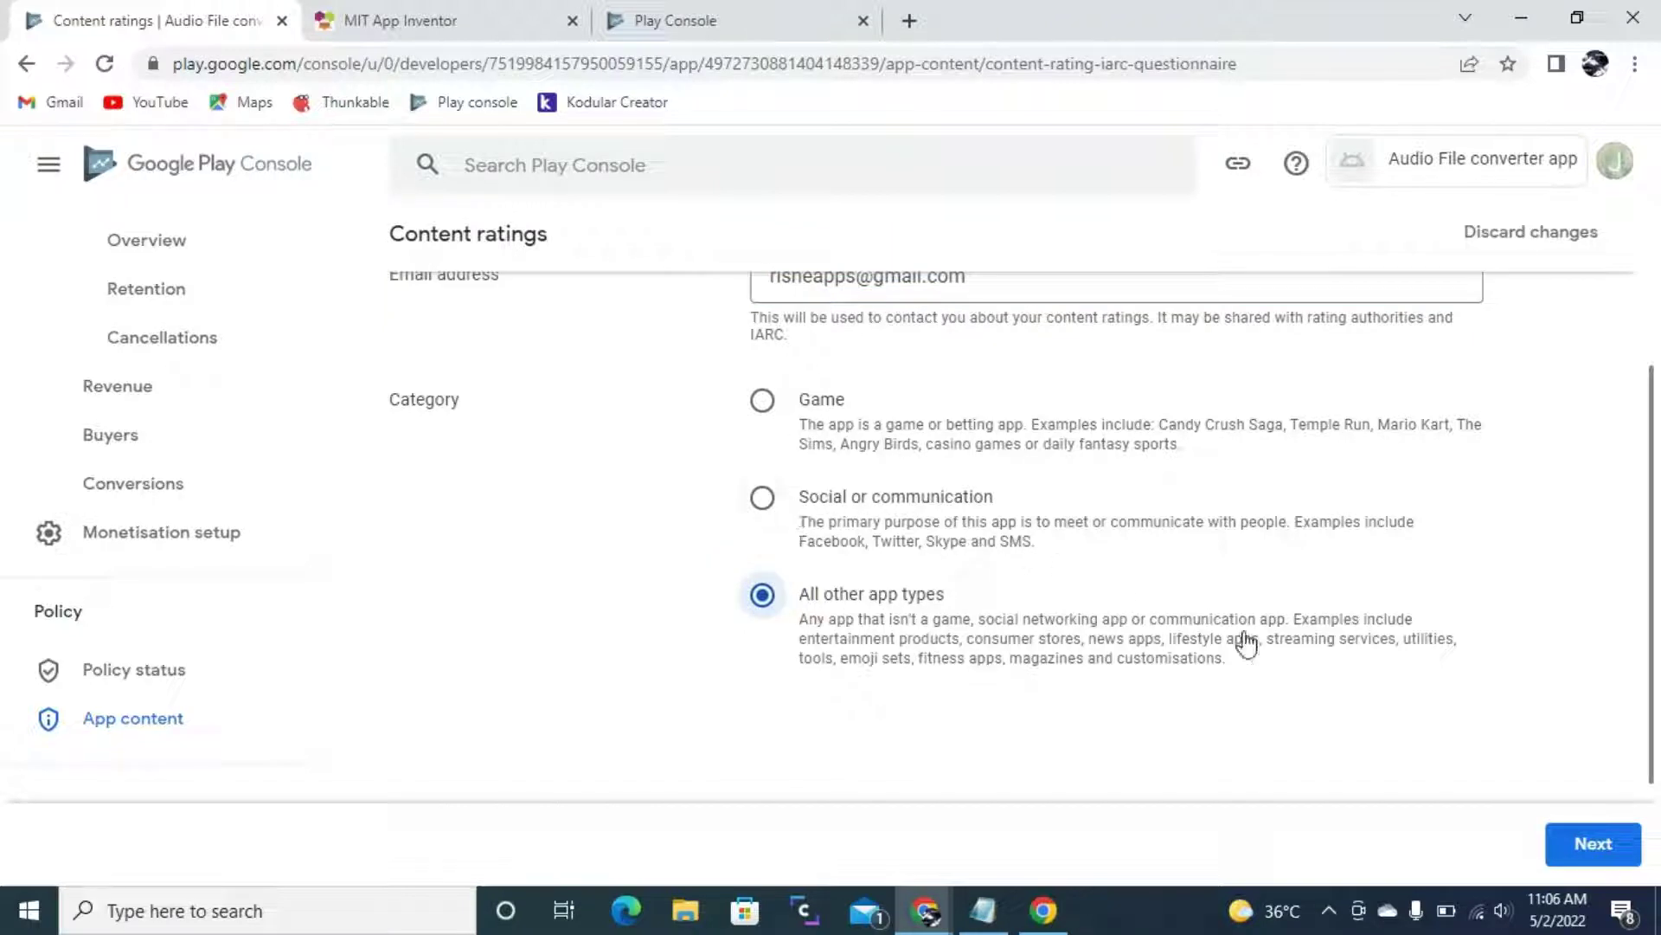
scroll(1125, 658, up, 1)
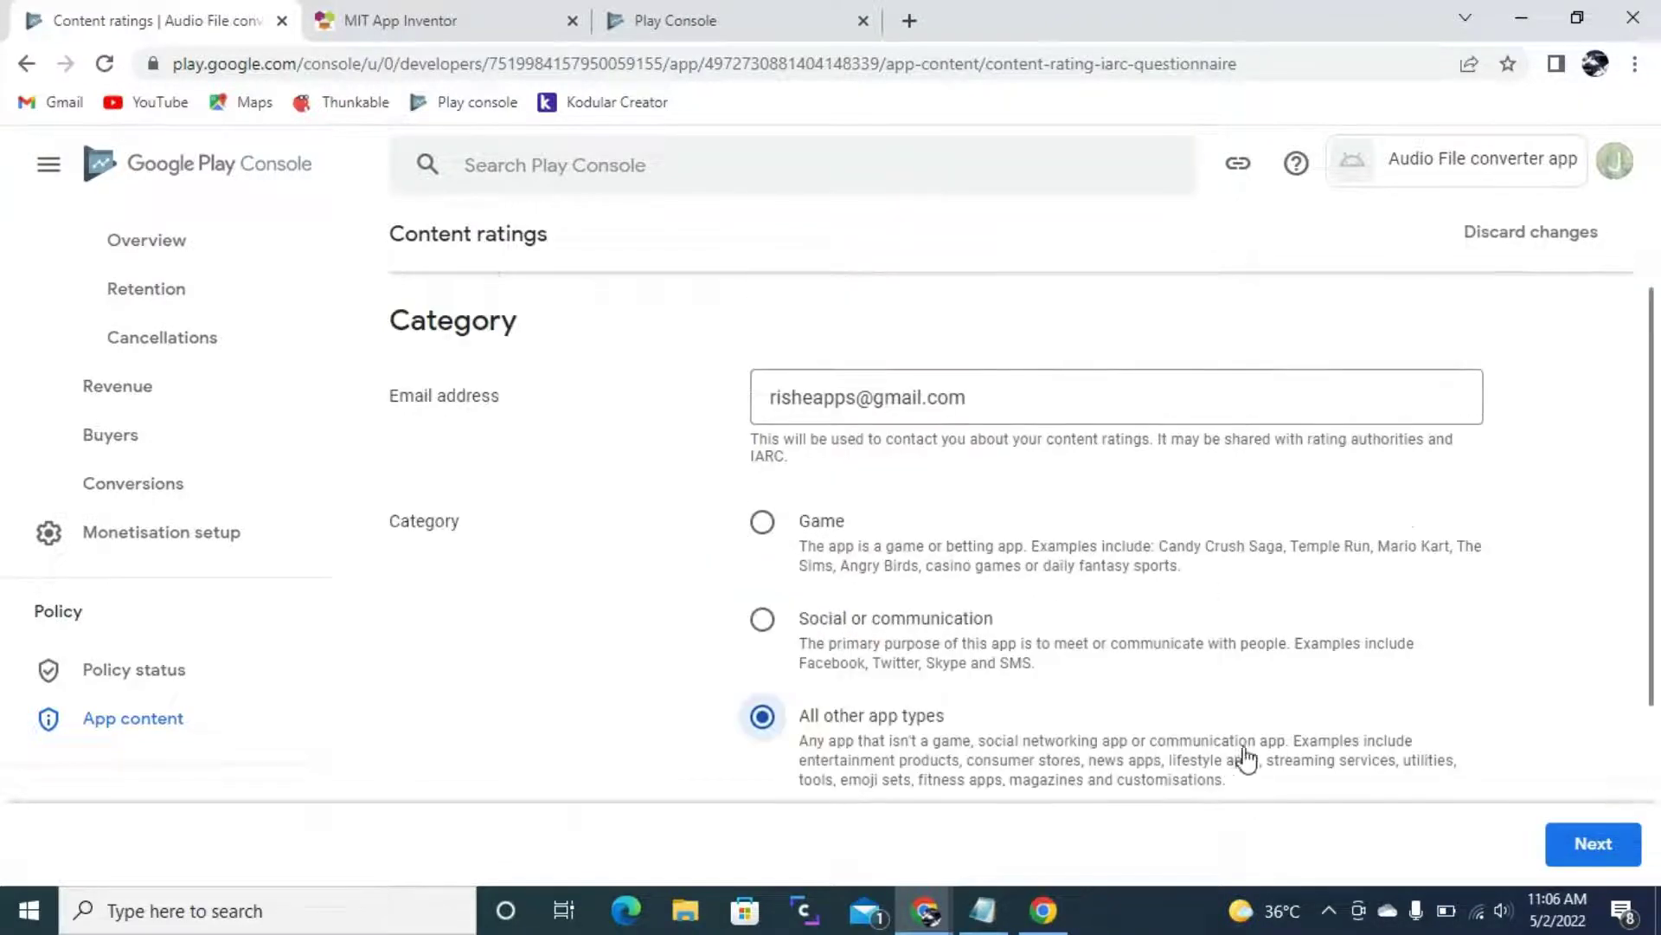
click(1597, 846)
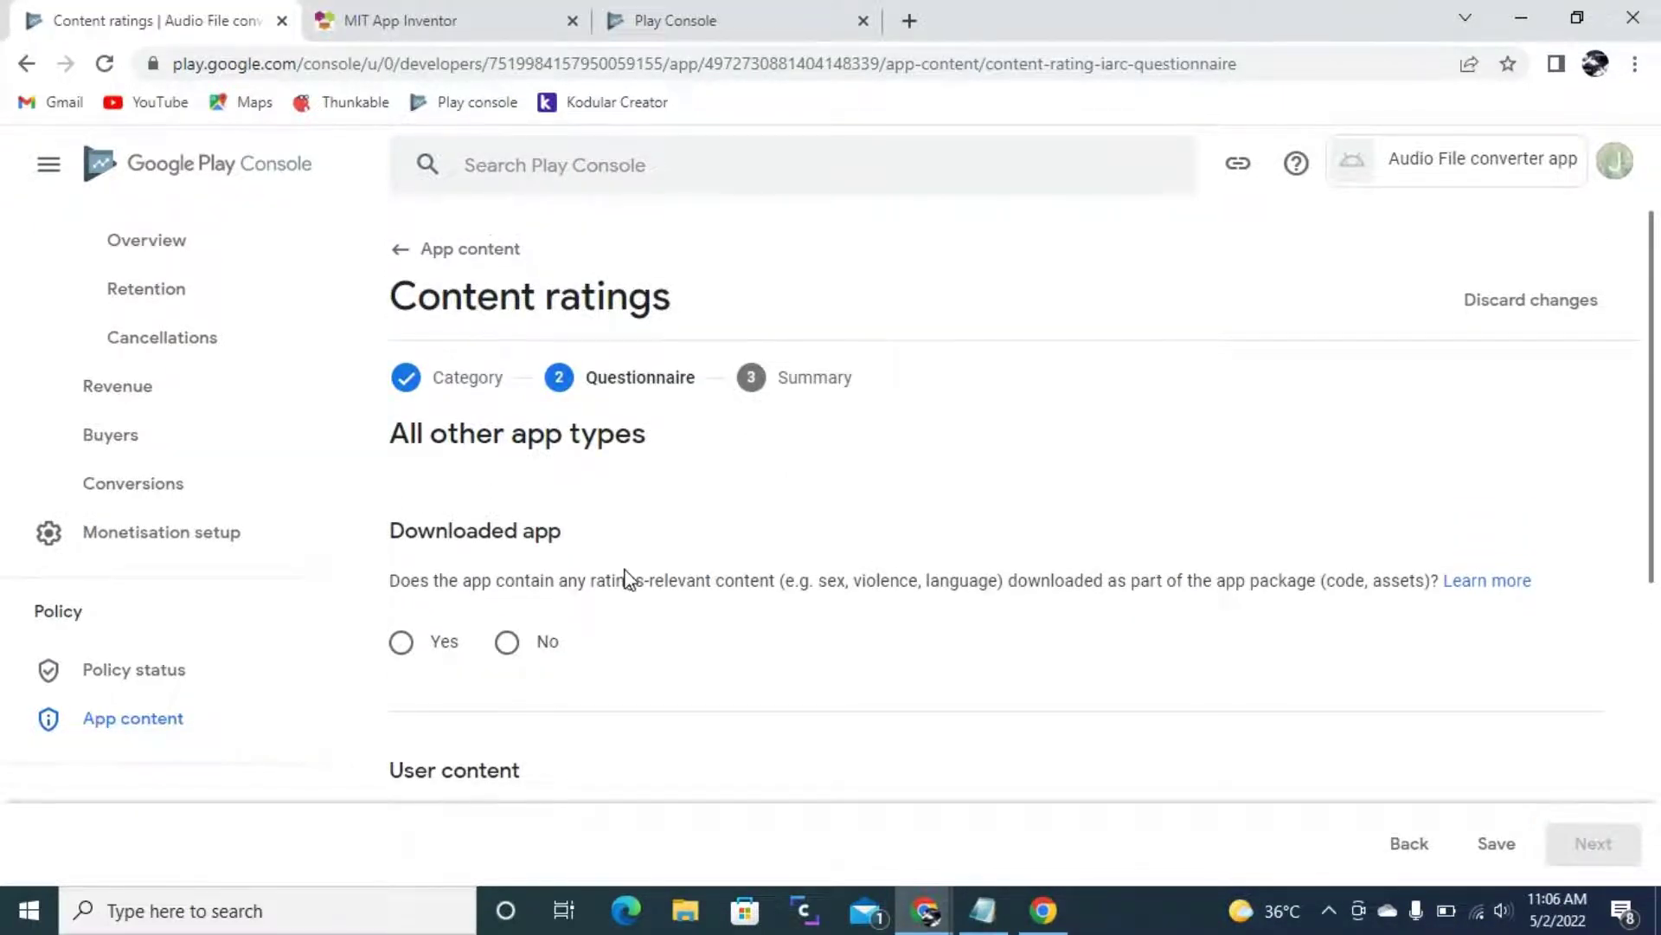
- Answer No to downloaded content, user exchange, online content, age-restricted products and location sharing
scroll(606, 563, down, 2)
click(508, 449)
scroll(532, 437, down, 1)
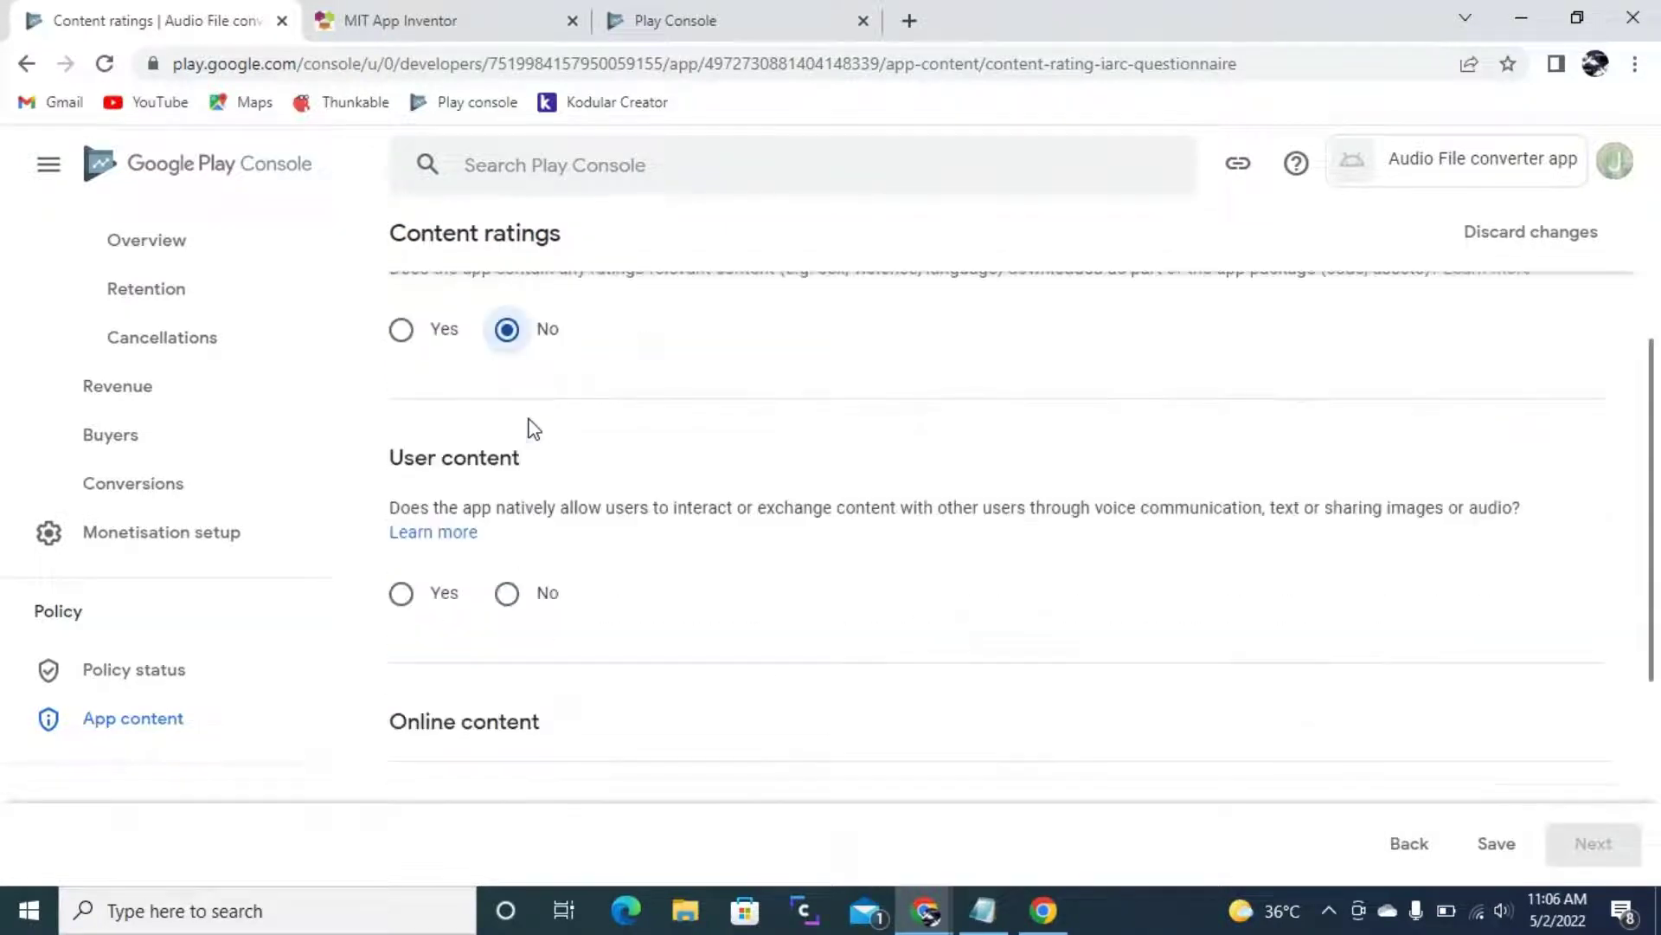
click(511, 592)
scroll(532, 554, down, 3)
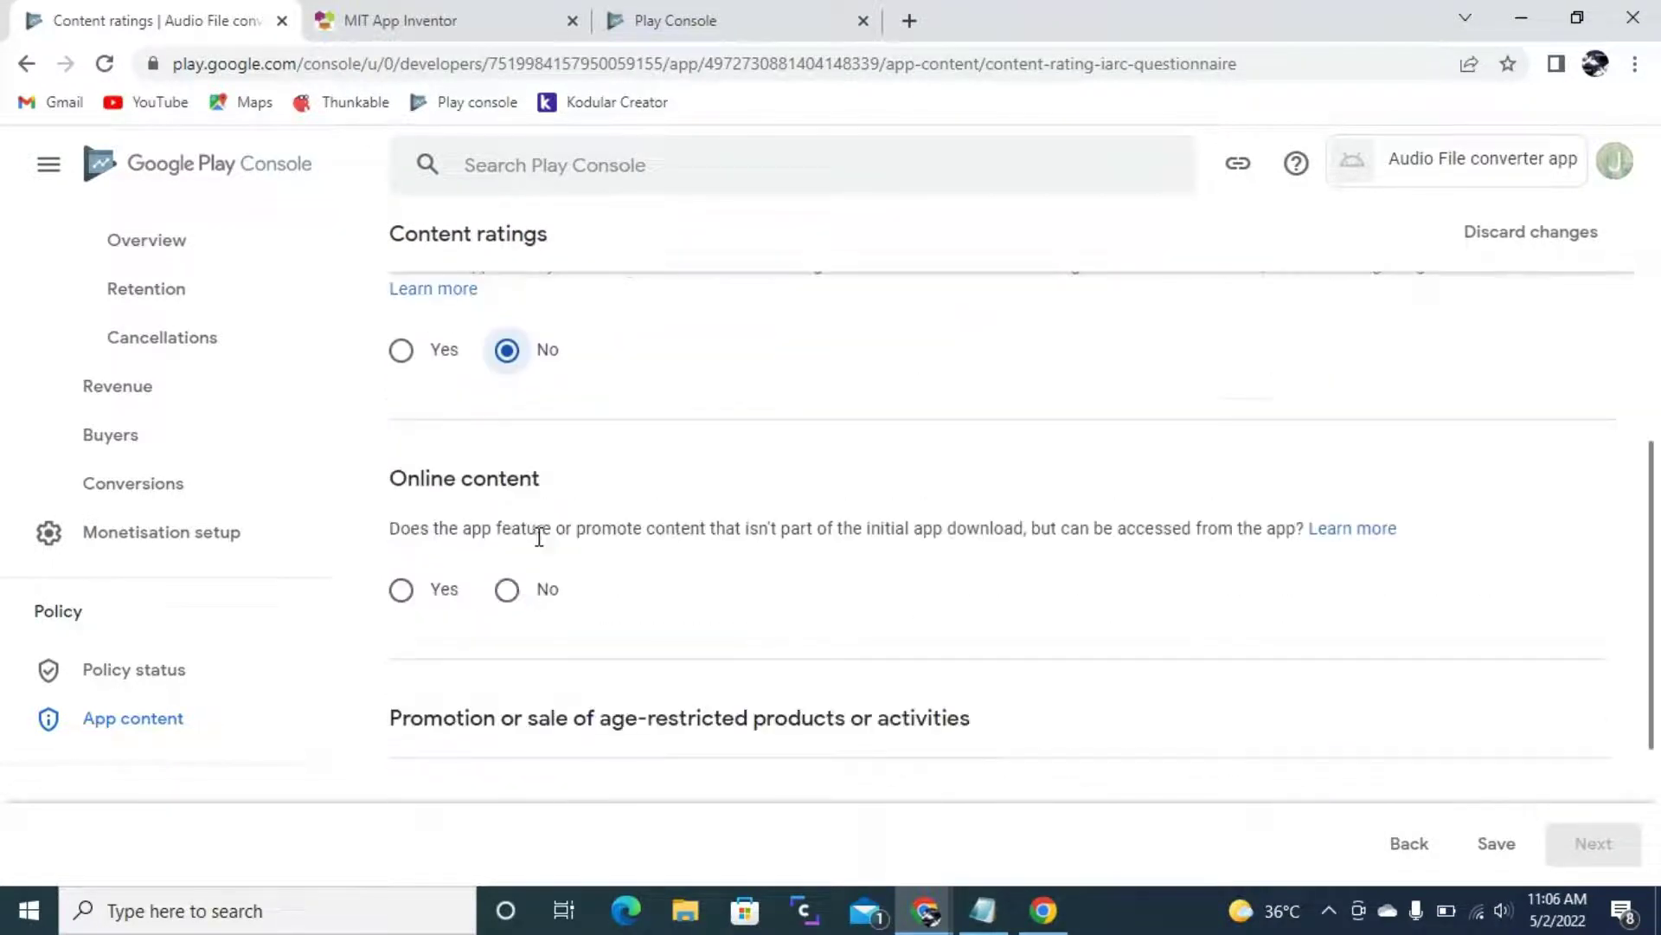
click(518, 593)
scroll(606, 494, down, 3)
click(509, 588)
scroll(511, 599, down, 3)
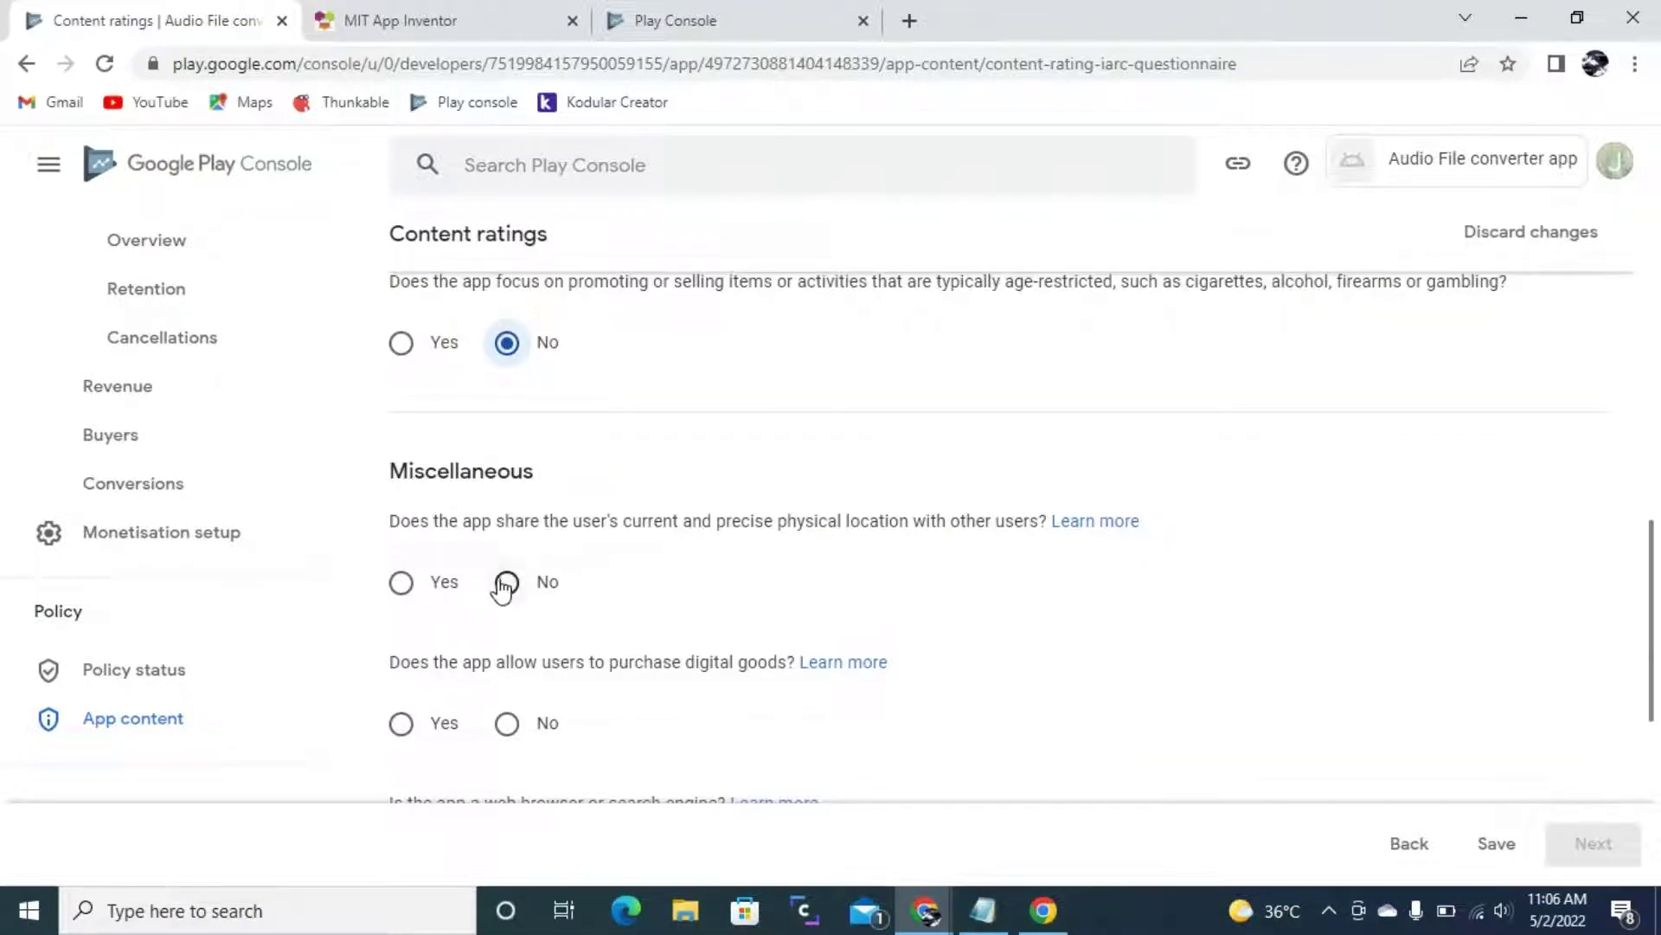
click(507, 588)
- Answer No to digital purchases, web browser and news or educational questions
scroll(527, 545, down, 2)
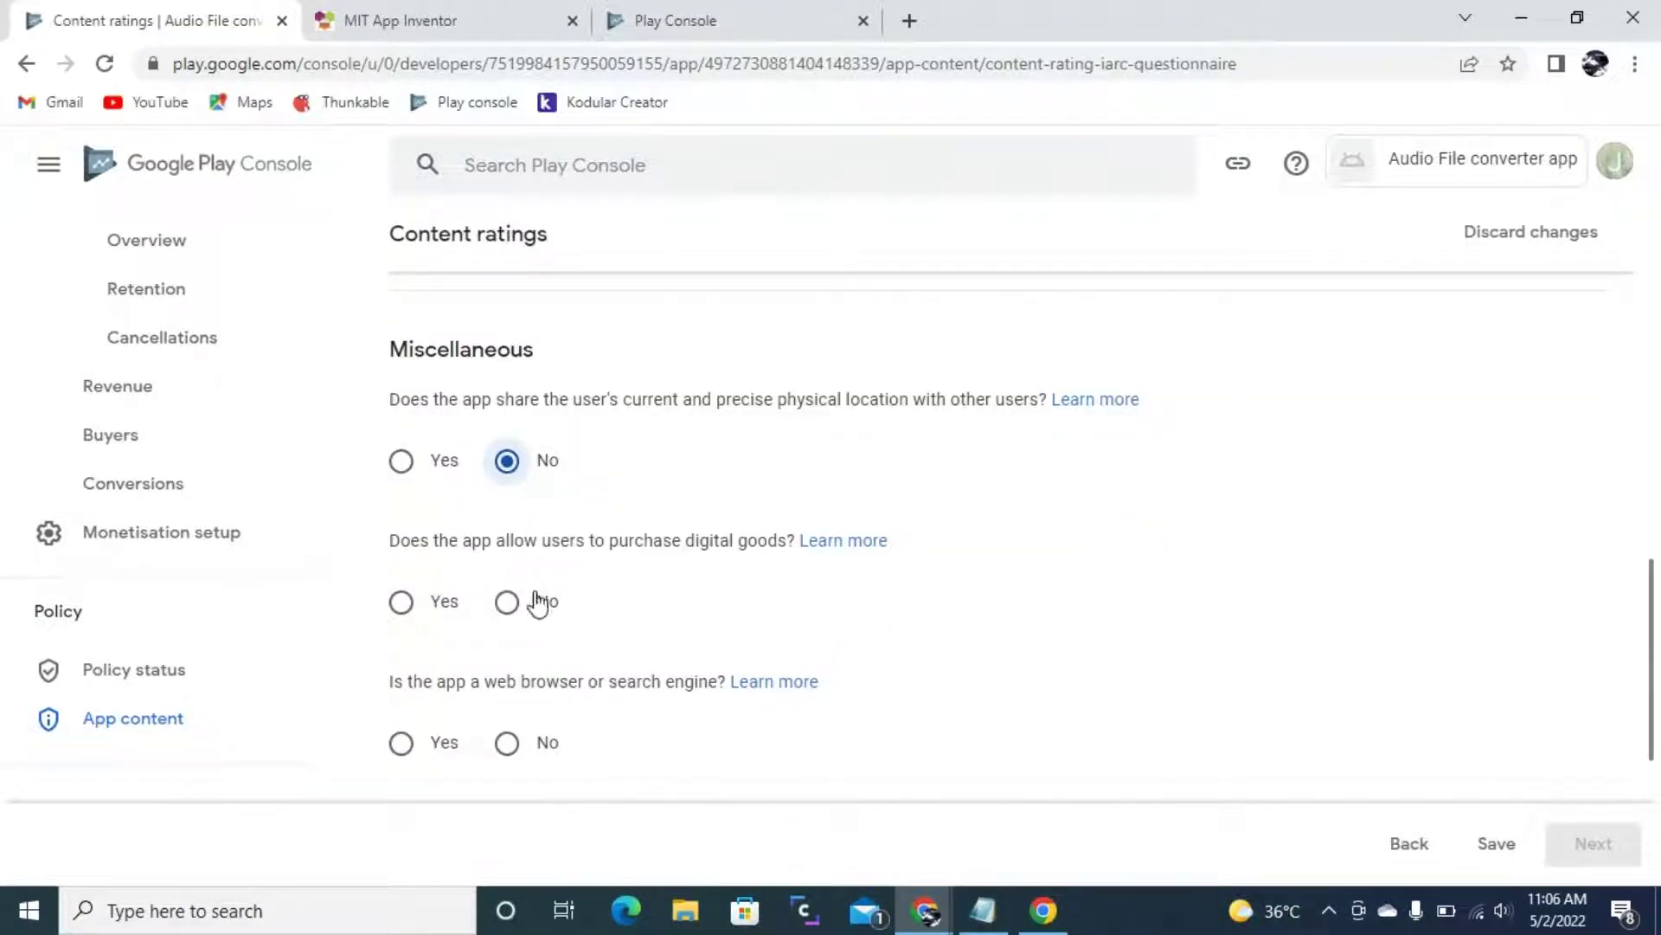
click(506, 601)
scroll(519, 614, down, 3)
click(511, 504)
scroll(519, 545, down, 2)
click(507, 514)
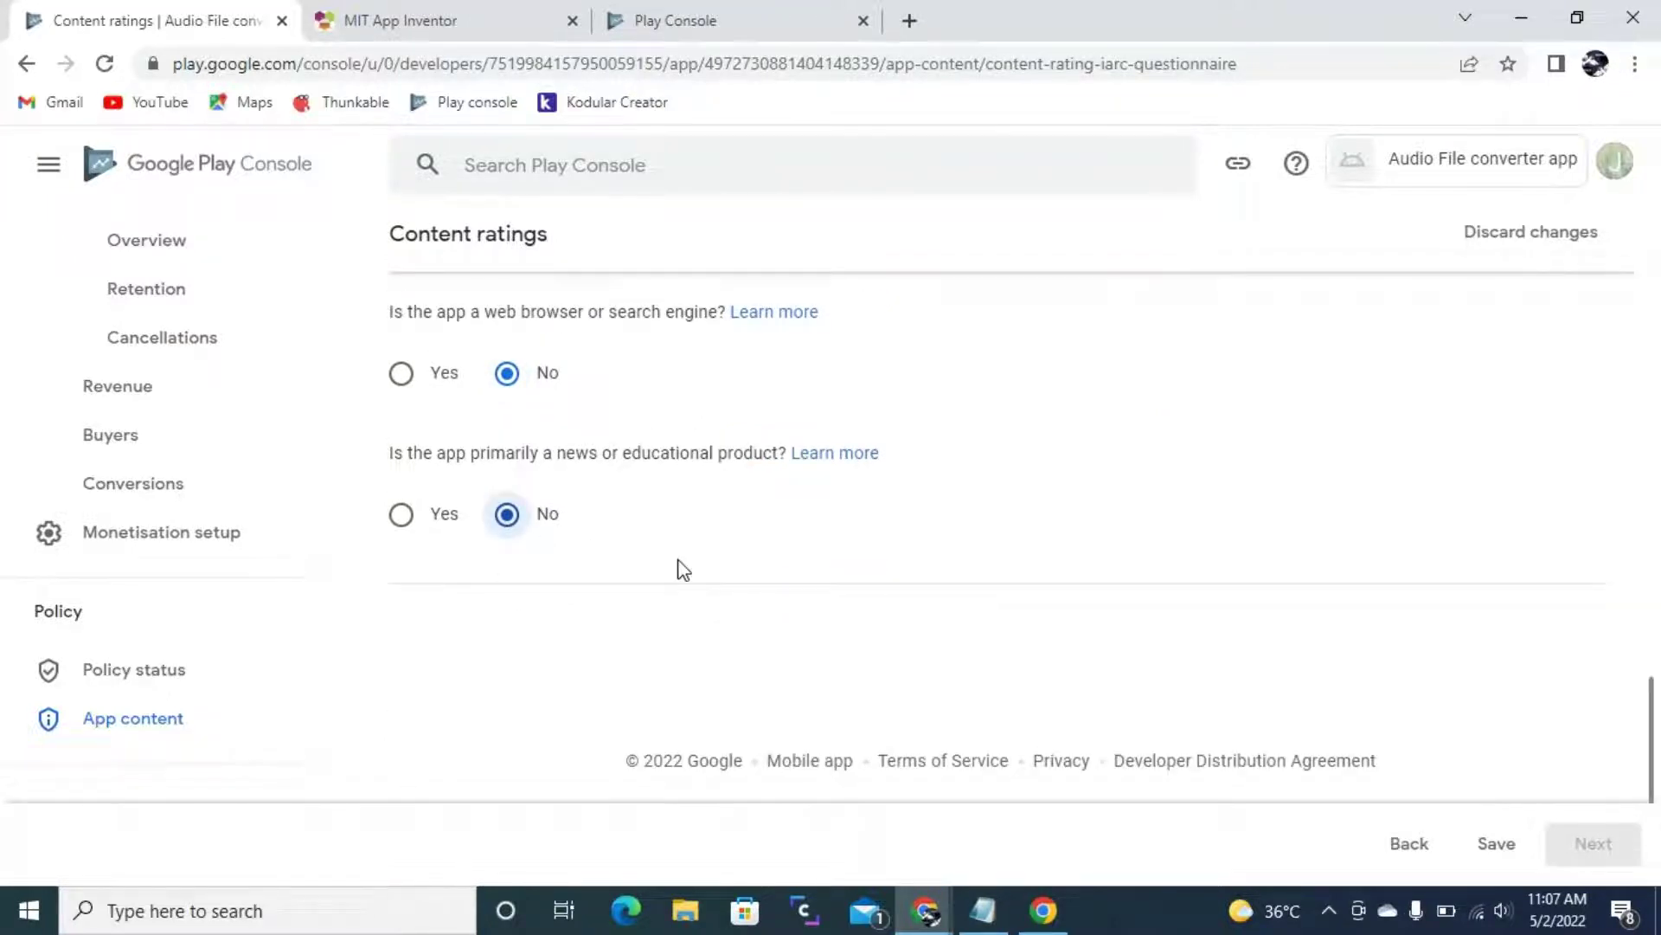
scroll(693, 556, up, 7)
scroll(697, 554, down, 7)
- Save the answers, review the rating summary and submit the questionnaire
click(1506, 851)
click(1615, 851)
scroll(586, 434, up, 10)
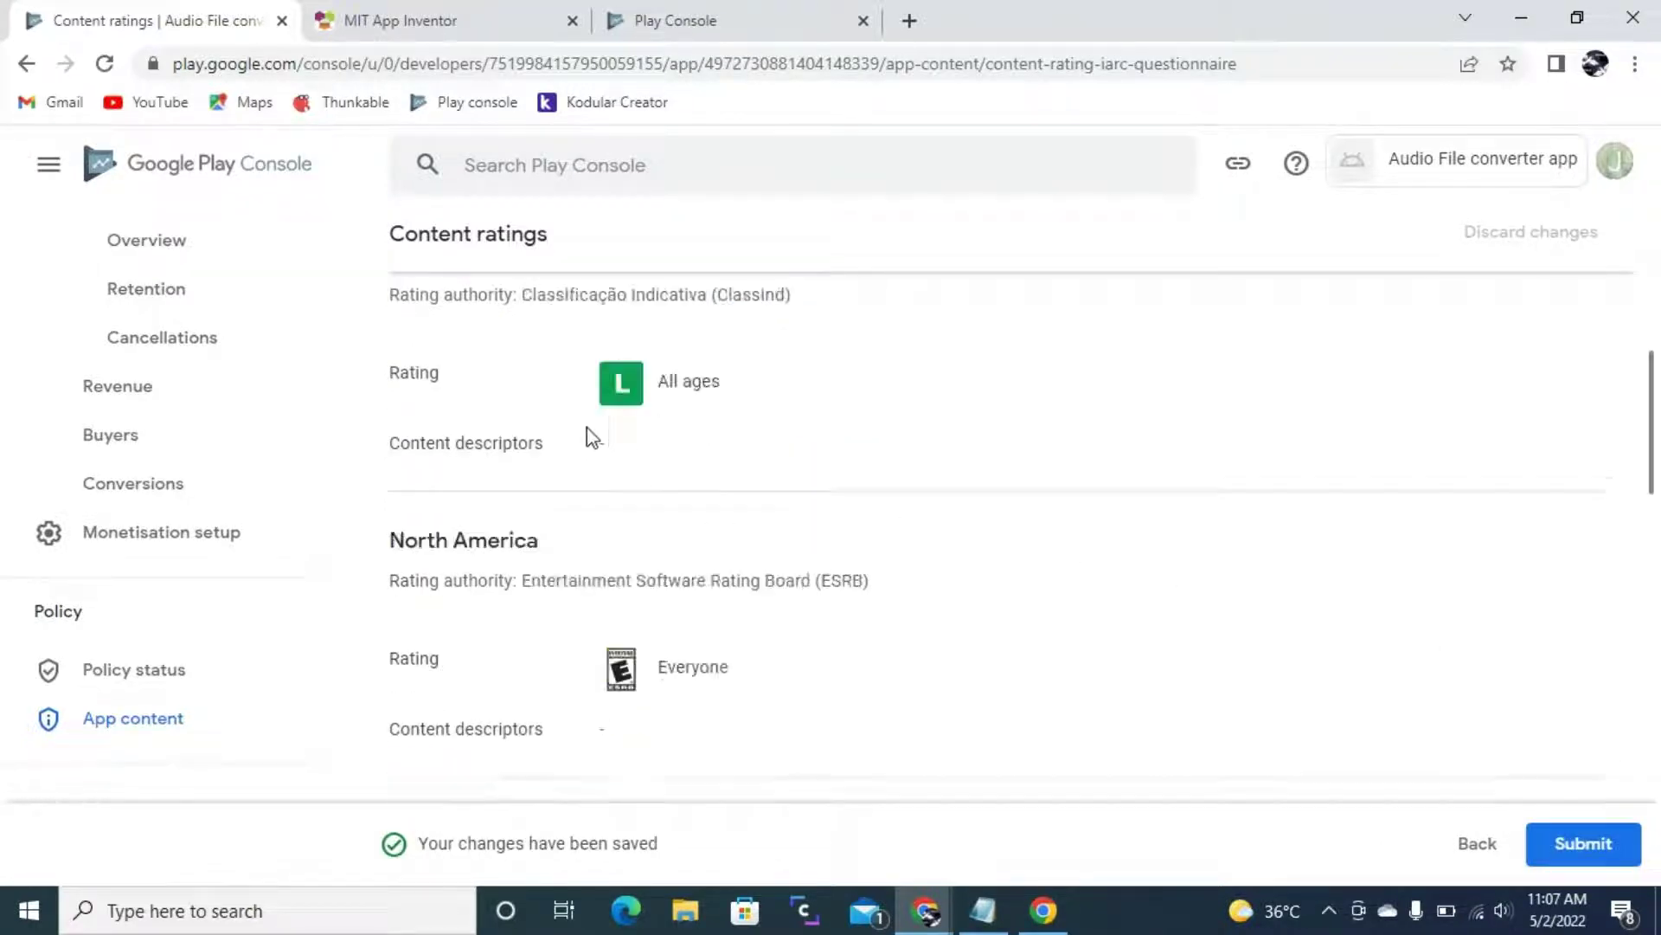
scroll(586, 382, down, 18)
scroll(575, 381, down, 5)
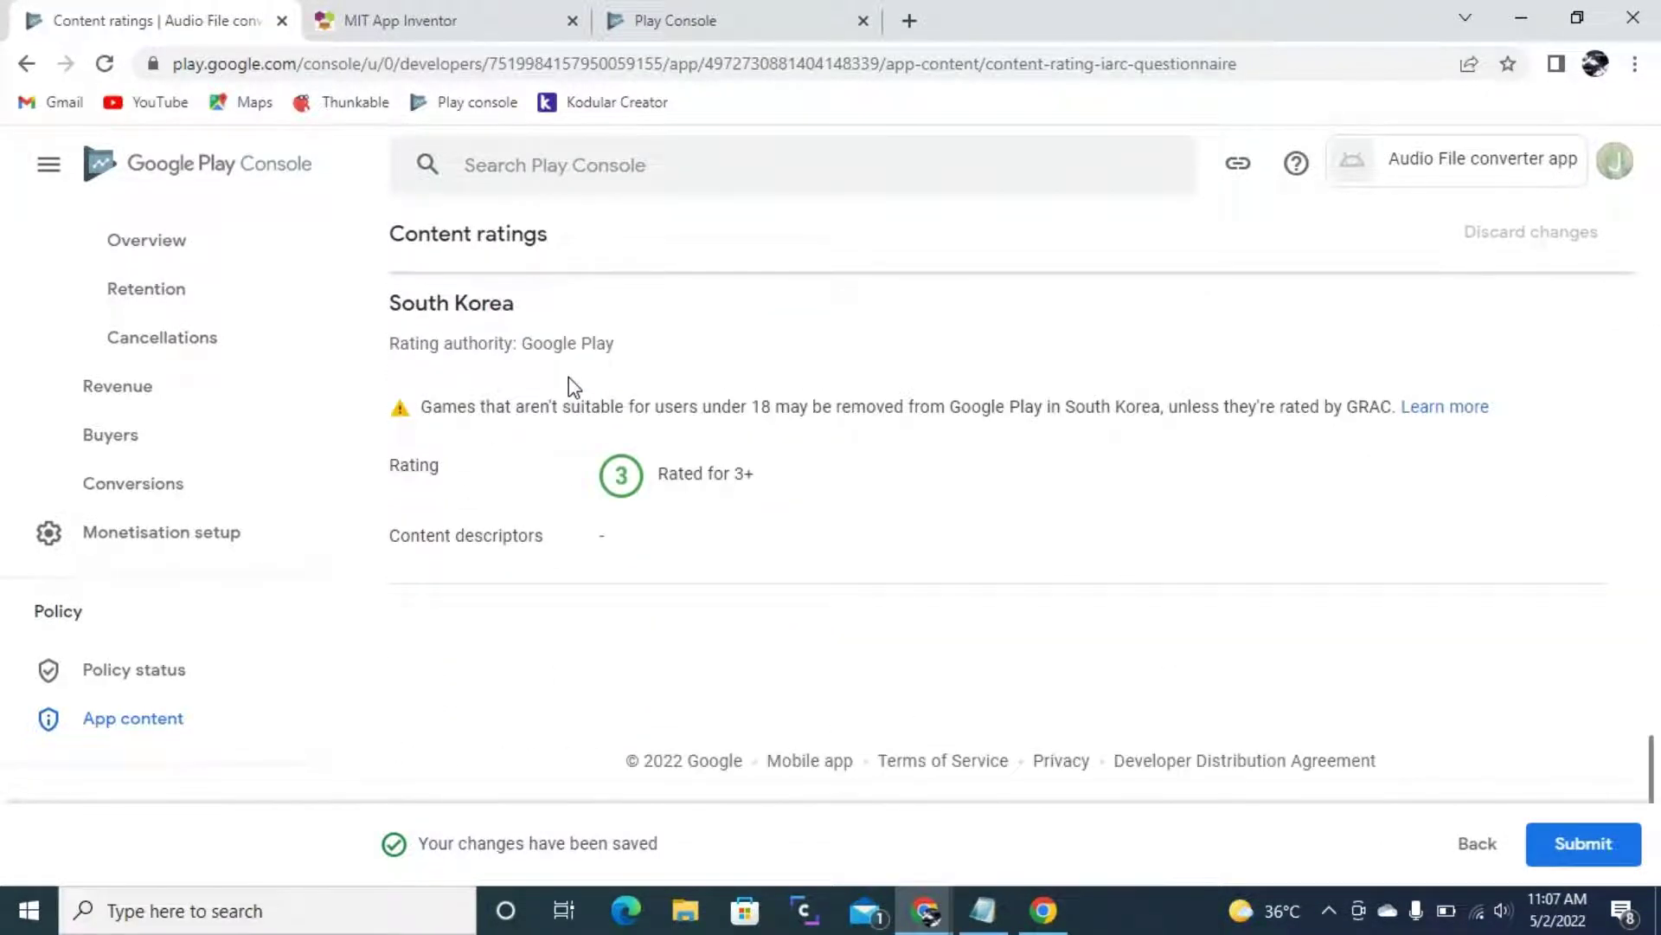
click(1586, 845)
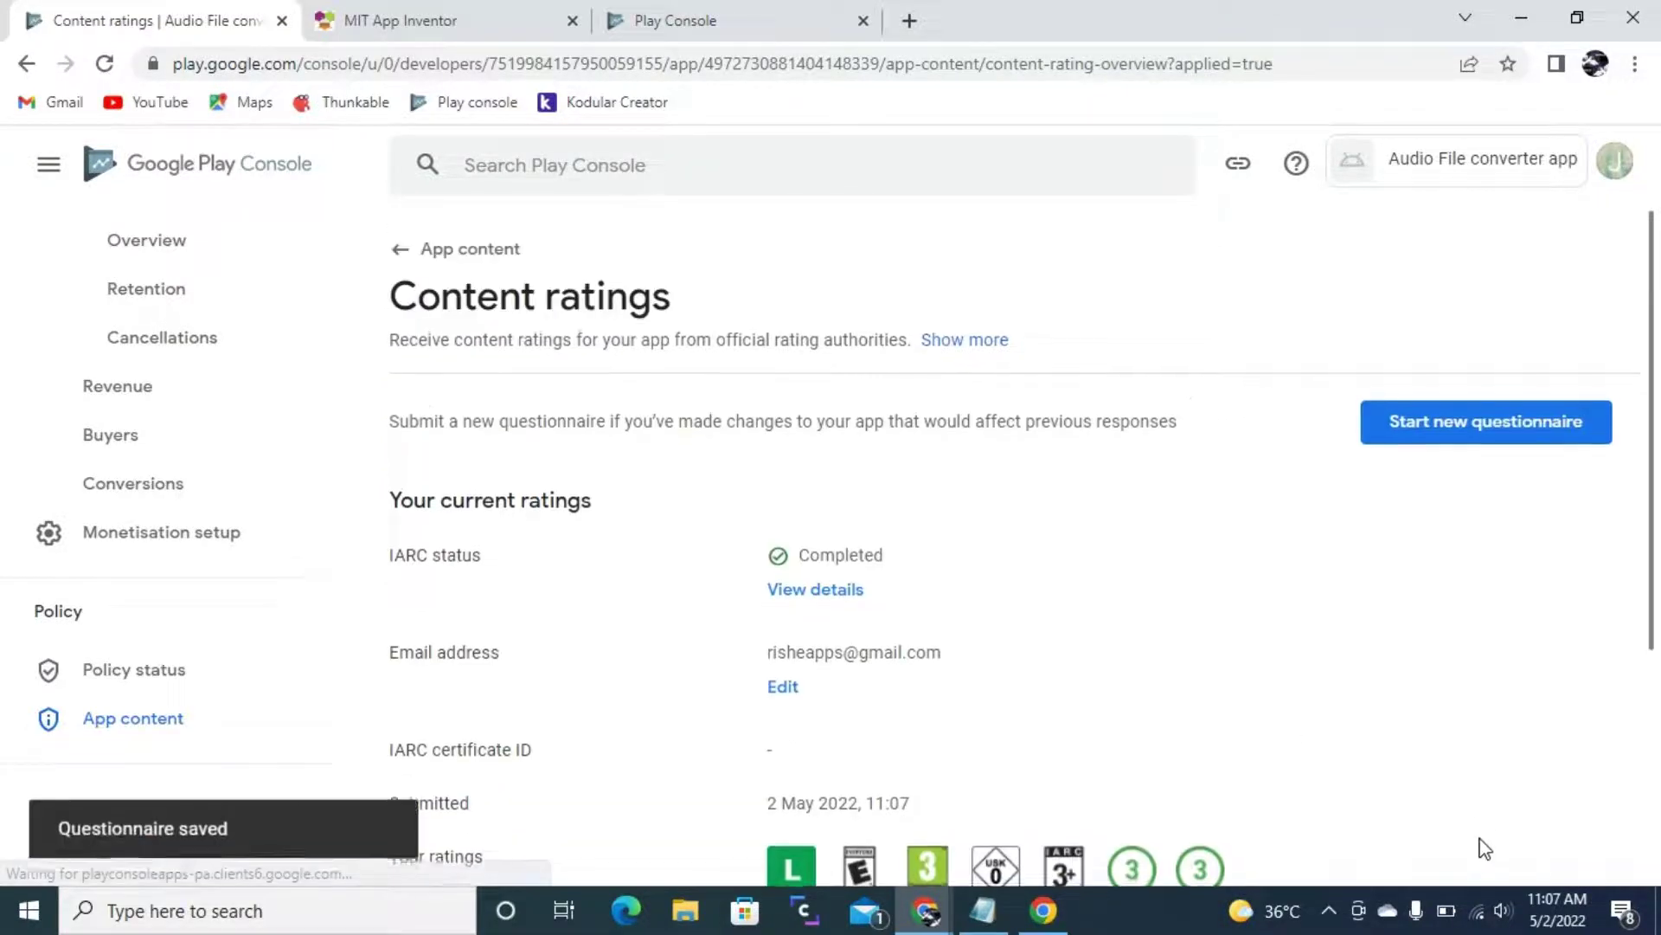
- Set the target audience to ages 13-15, 16-17 and 18 and over
click(450, 250)
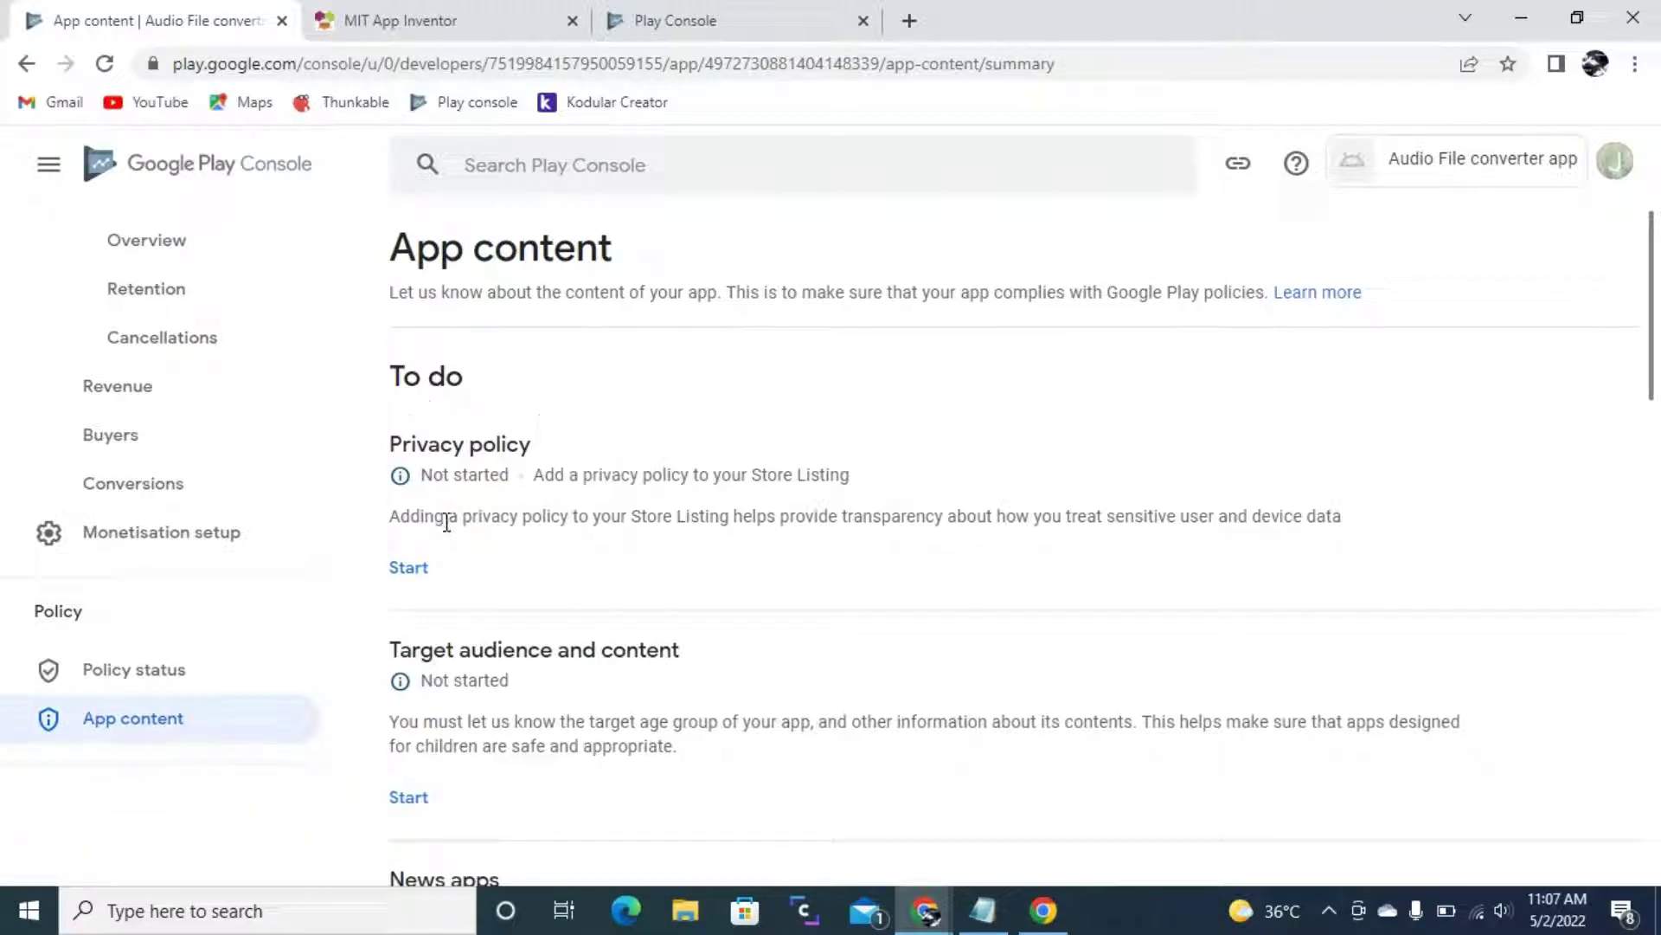
click(408, 793)
scroll(852, 537, down, 4)
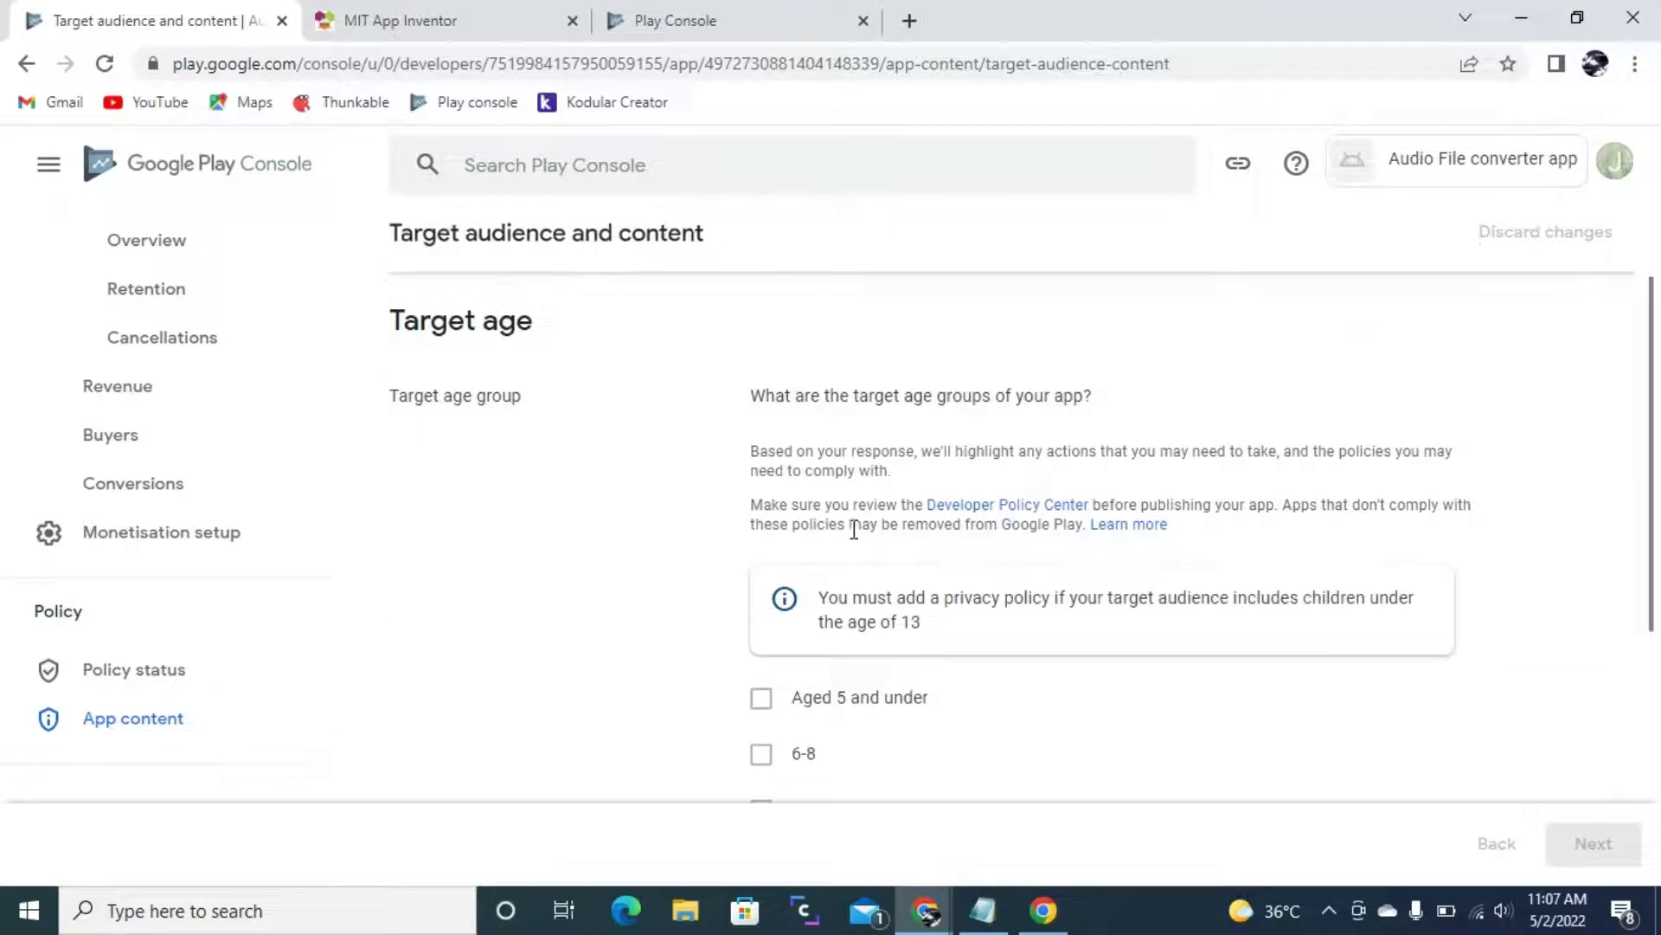
scroll(757, 622, down, 1)
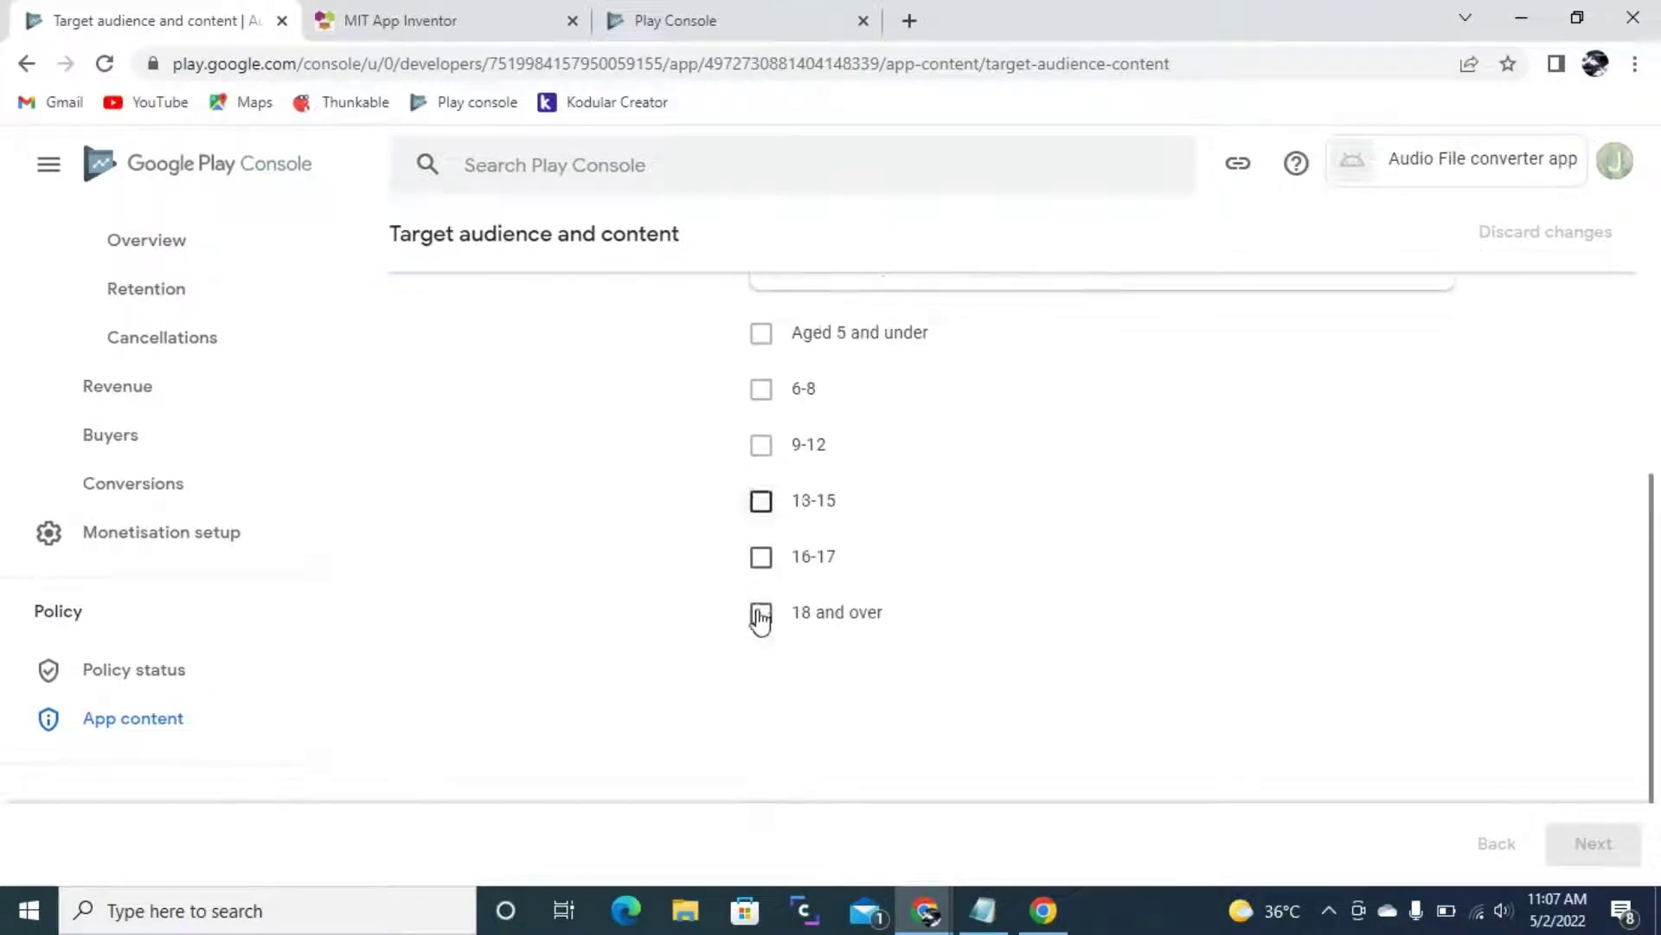
click(763, 502)
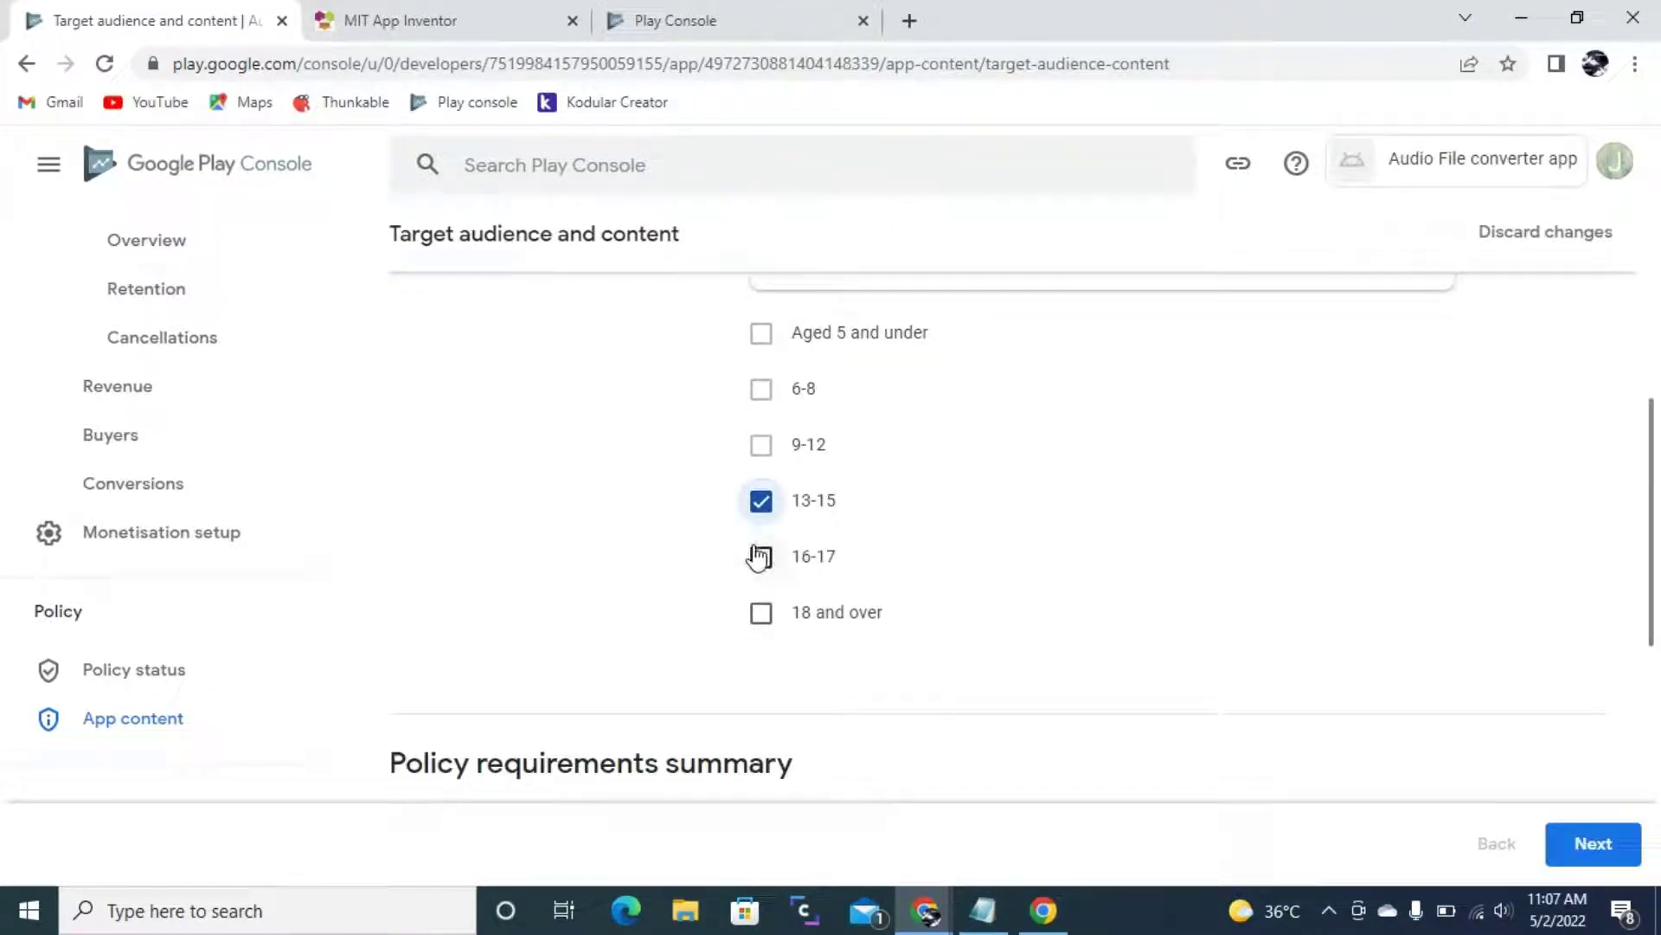
click(766, 561)
click(765, 614)
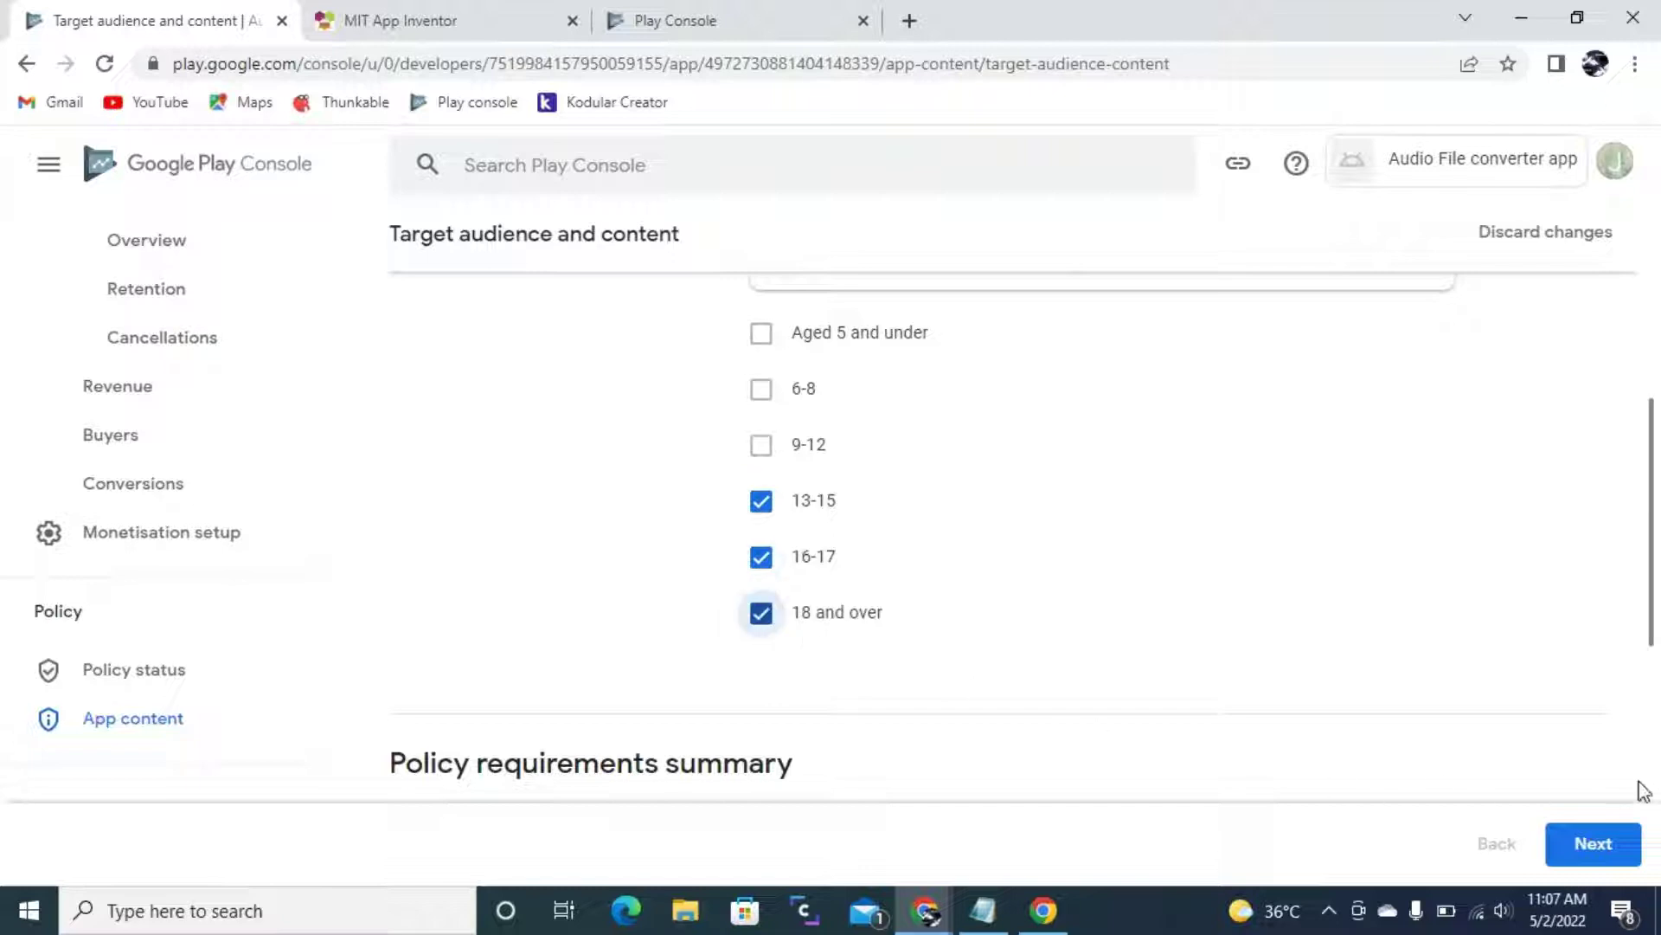
scroll(612, 536, down, 5)
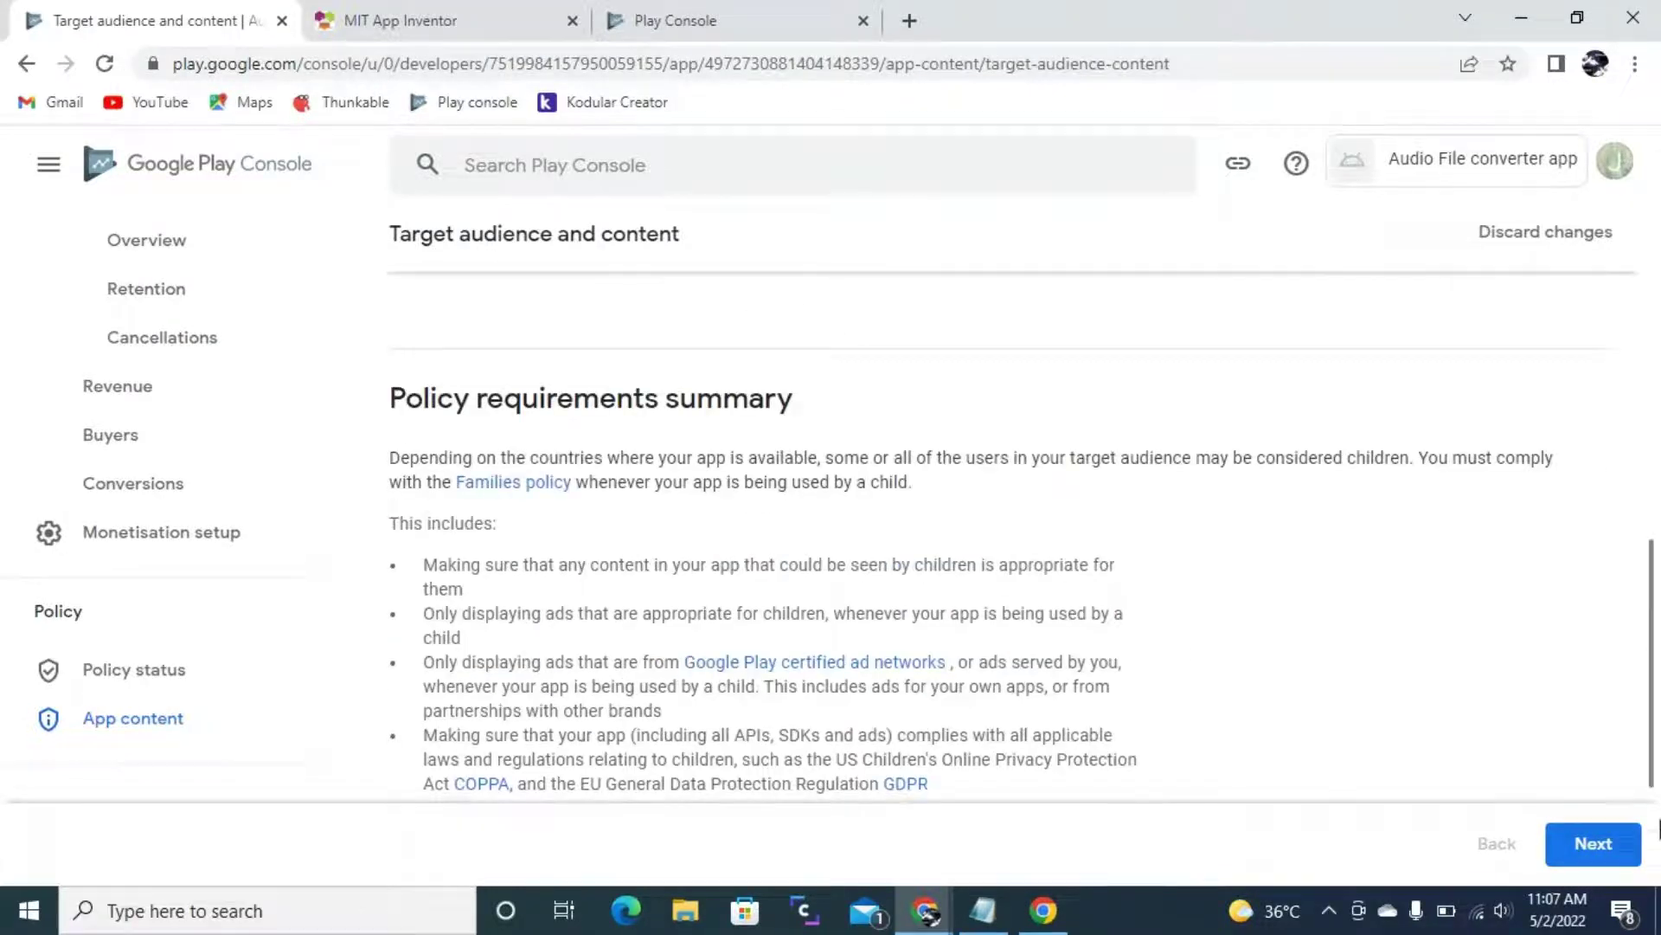
click(1614, 846)
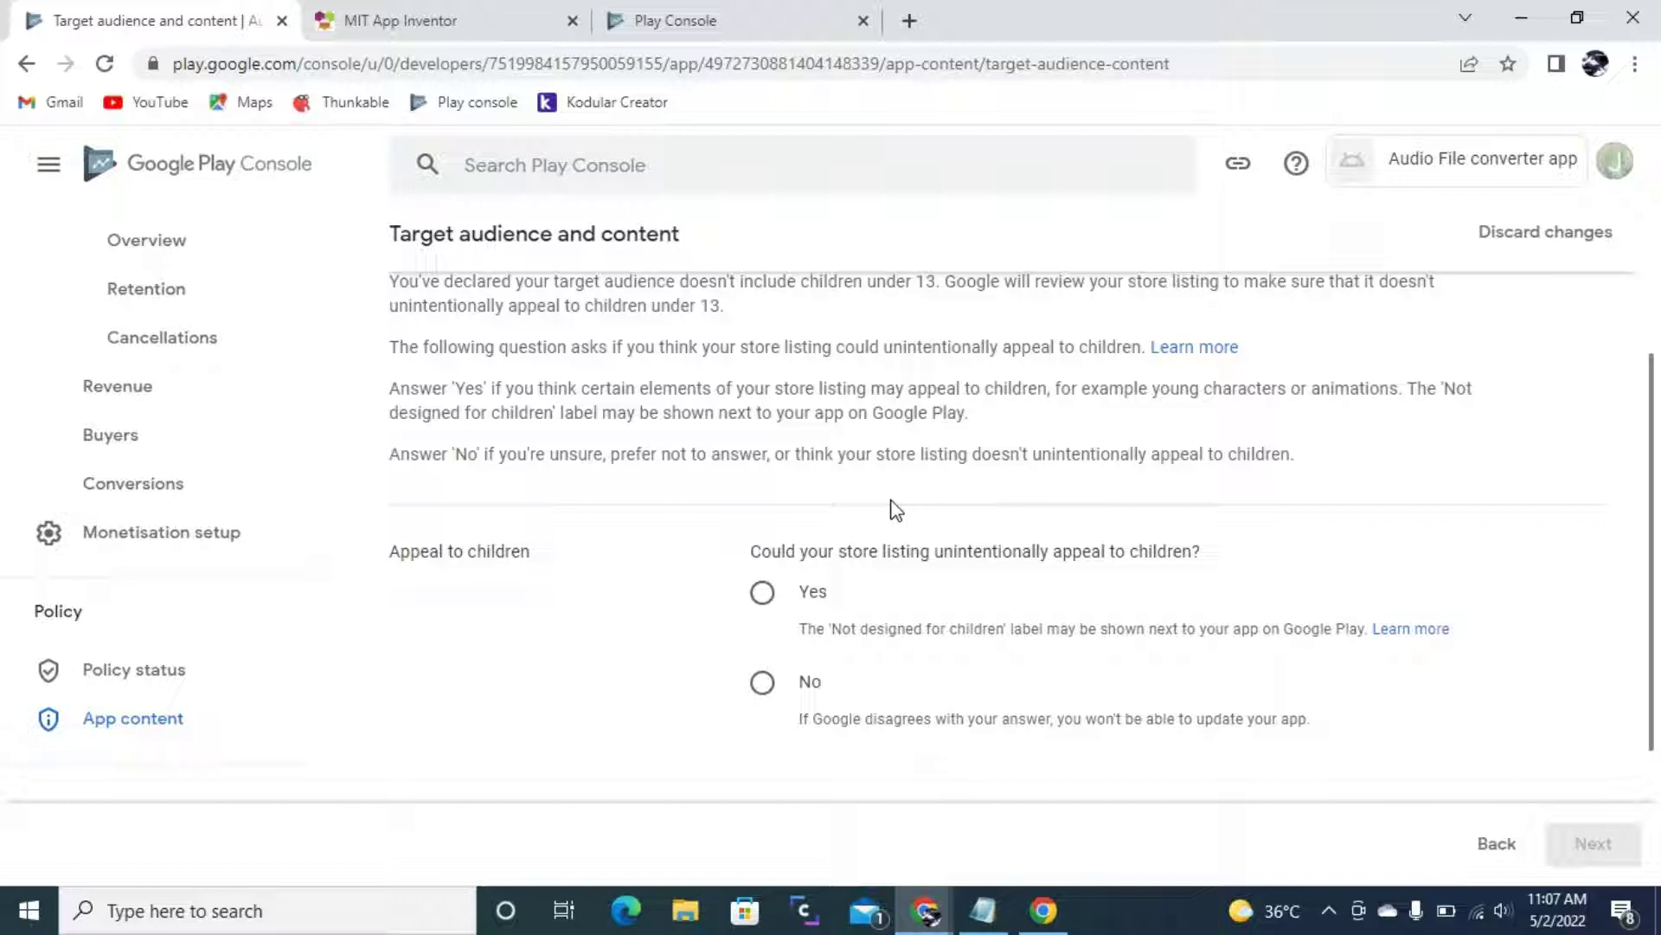
- Declare the listing doesn't appeal to children and save the target audience answers
click(763, 682)
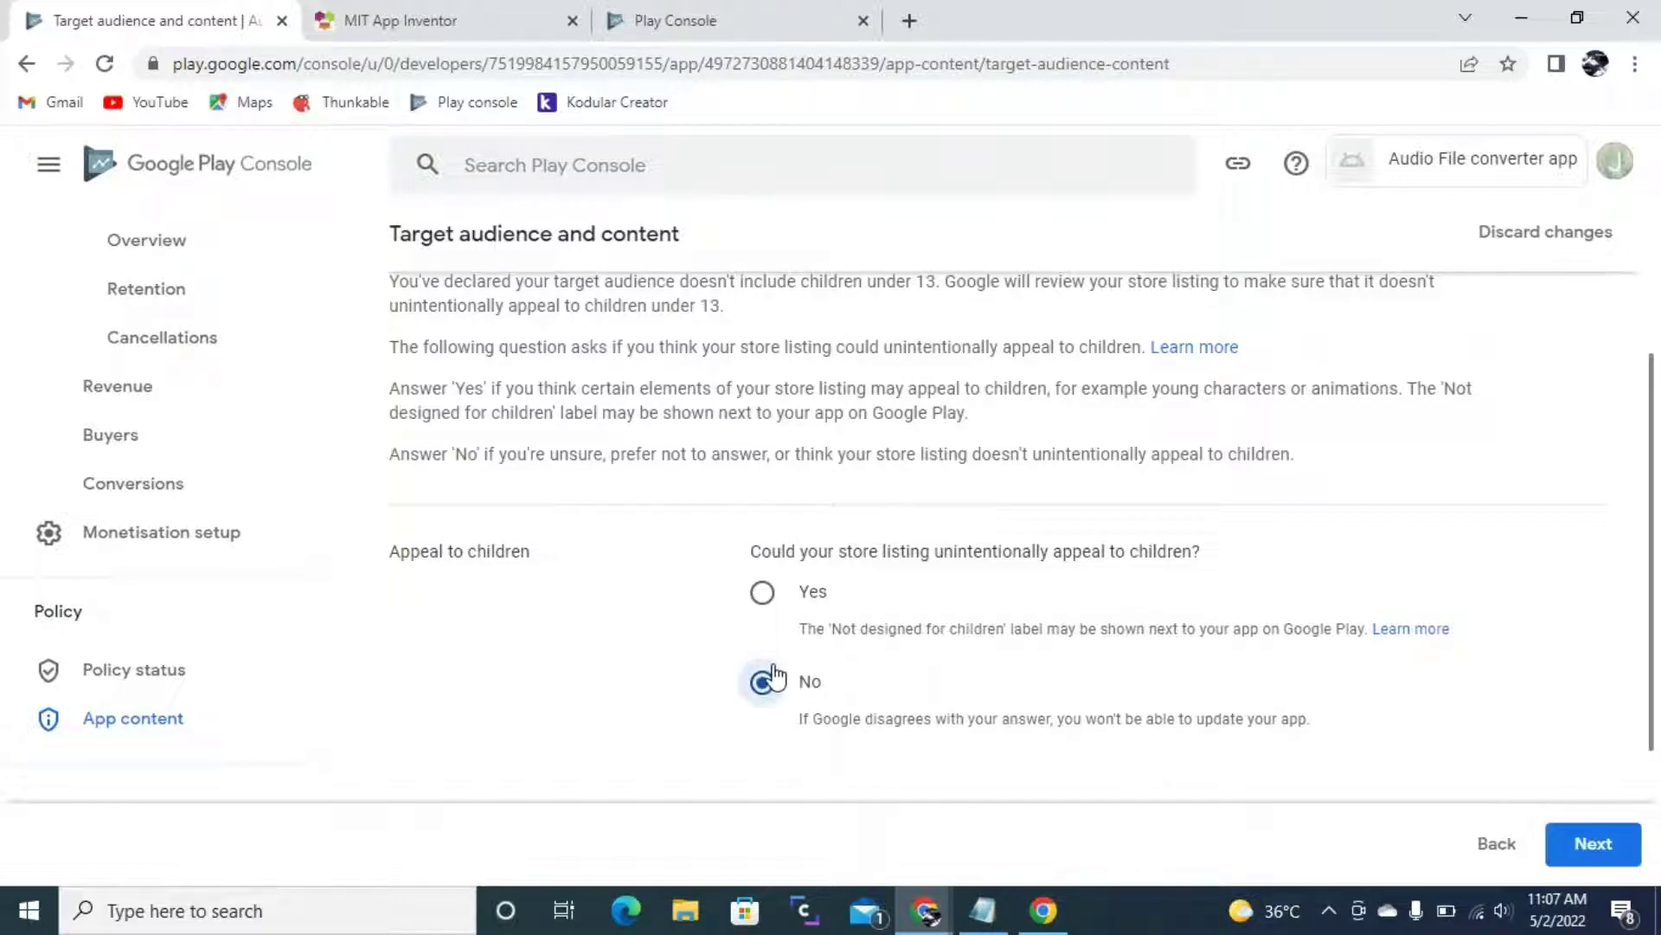
click(1611, 848)
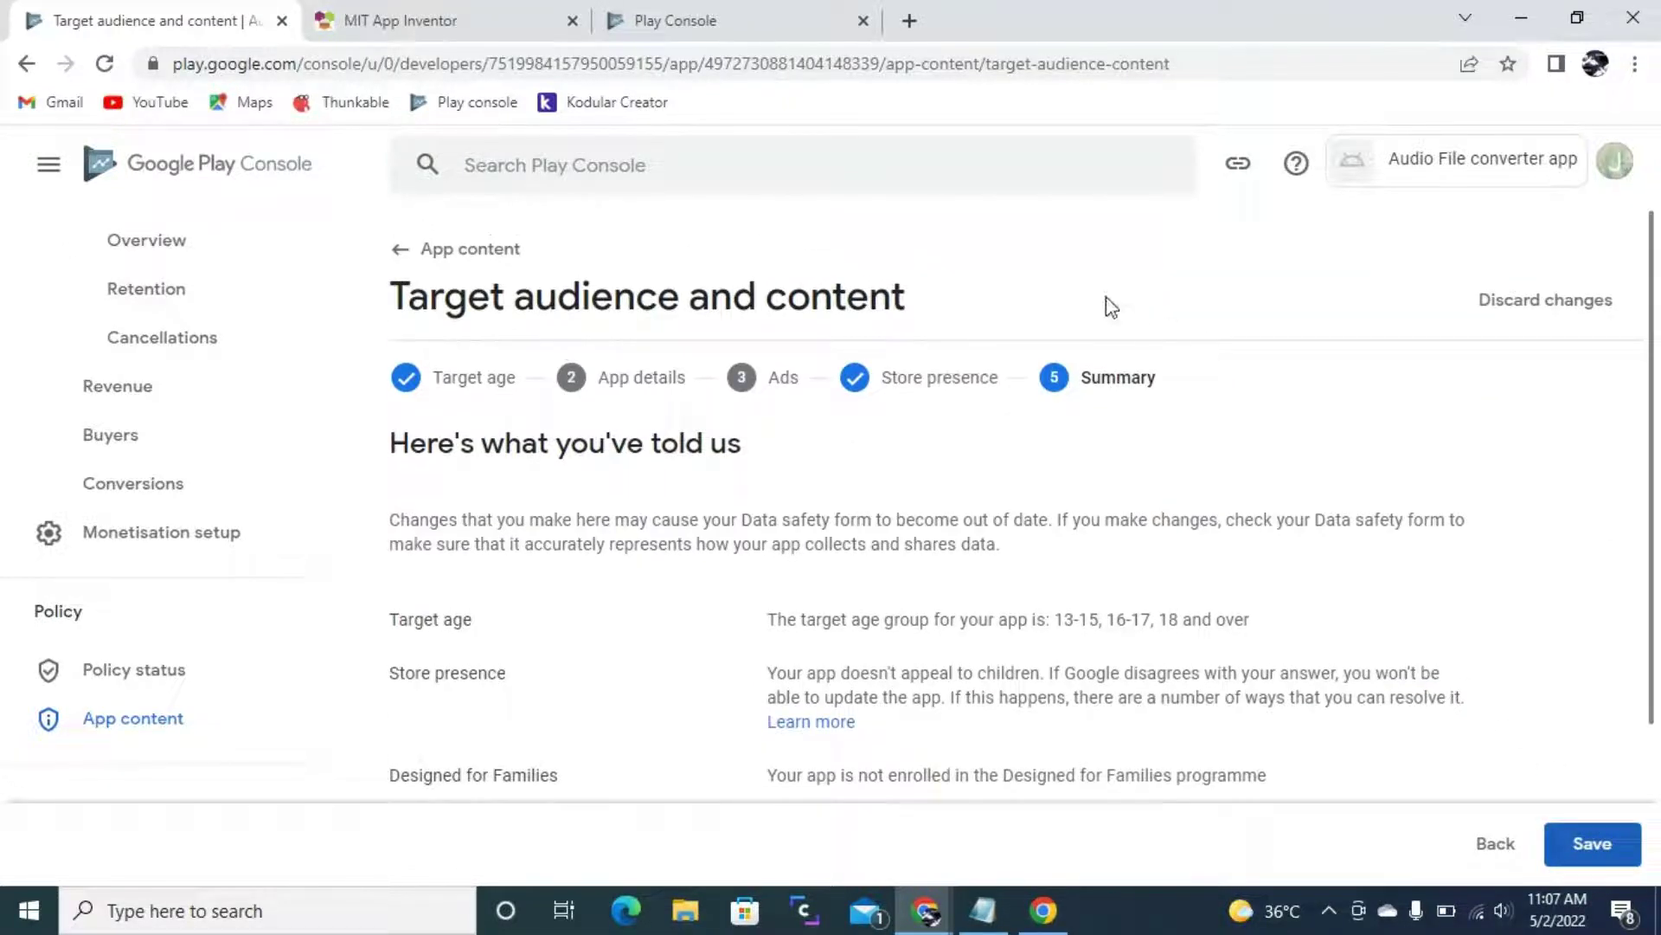
scroll(1320, 592, up, 3)
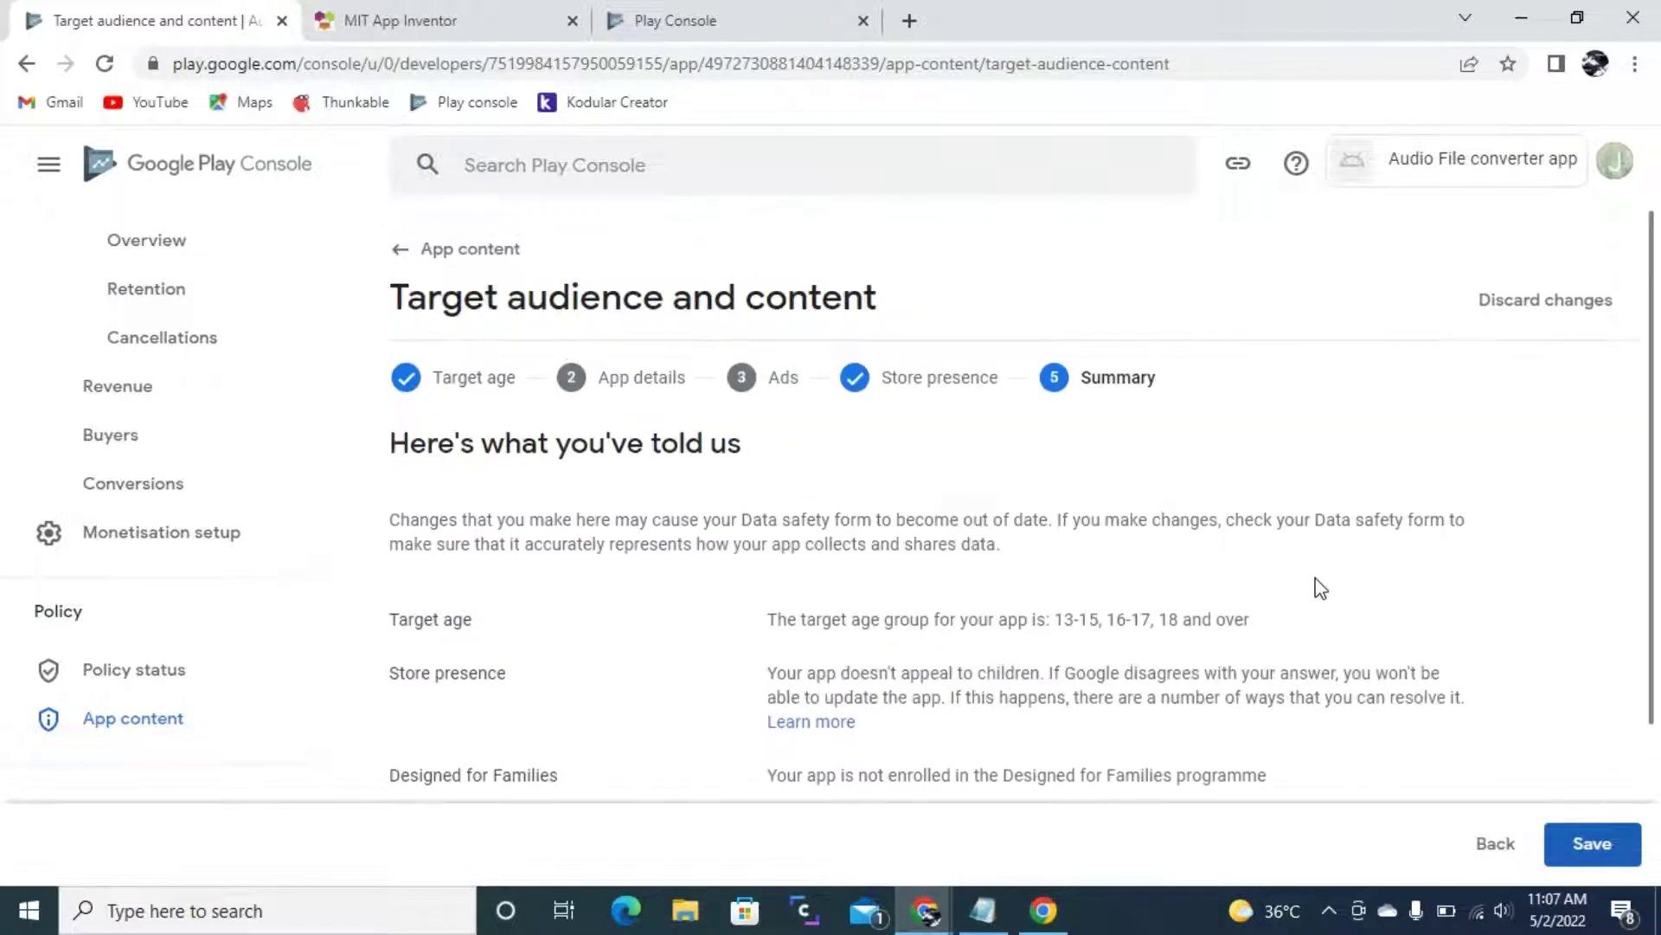
click(1589, 844)
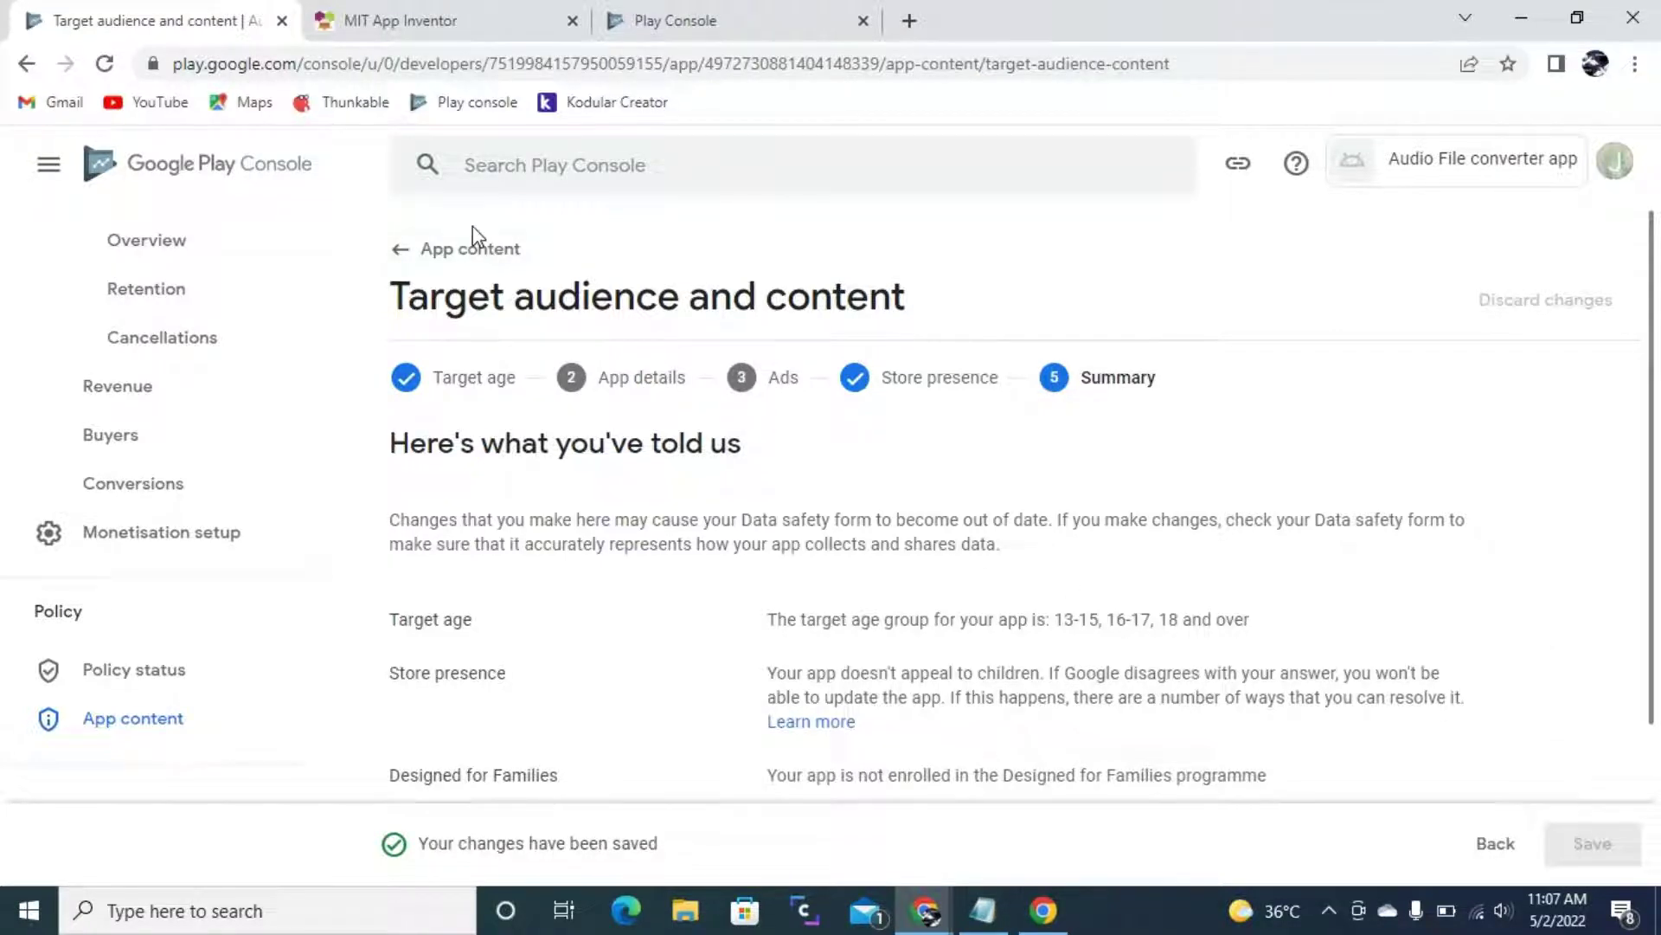
click(471, 251)
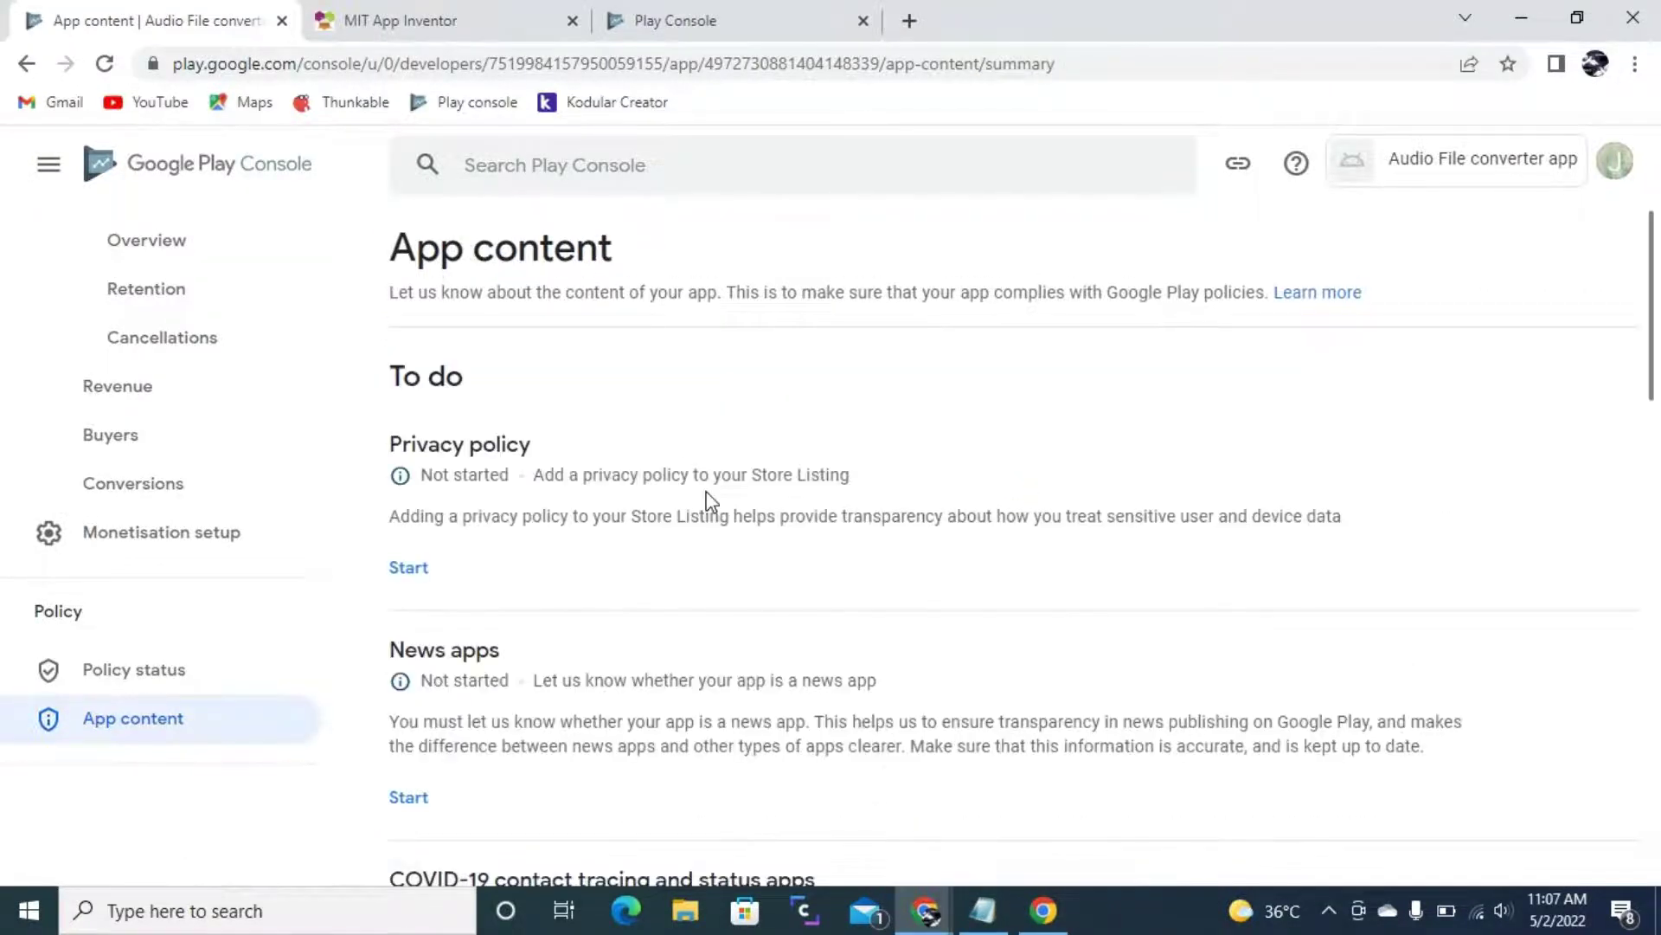
- Declare the app is not a news app and save
click(418, 790)
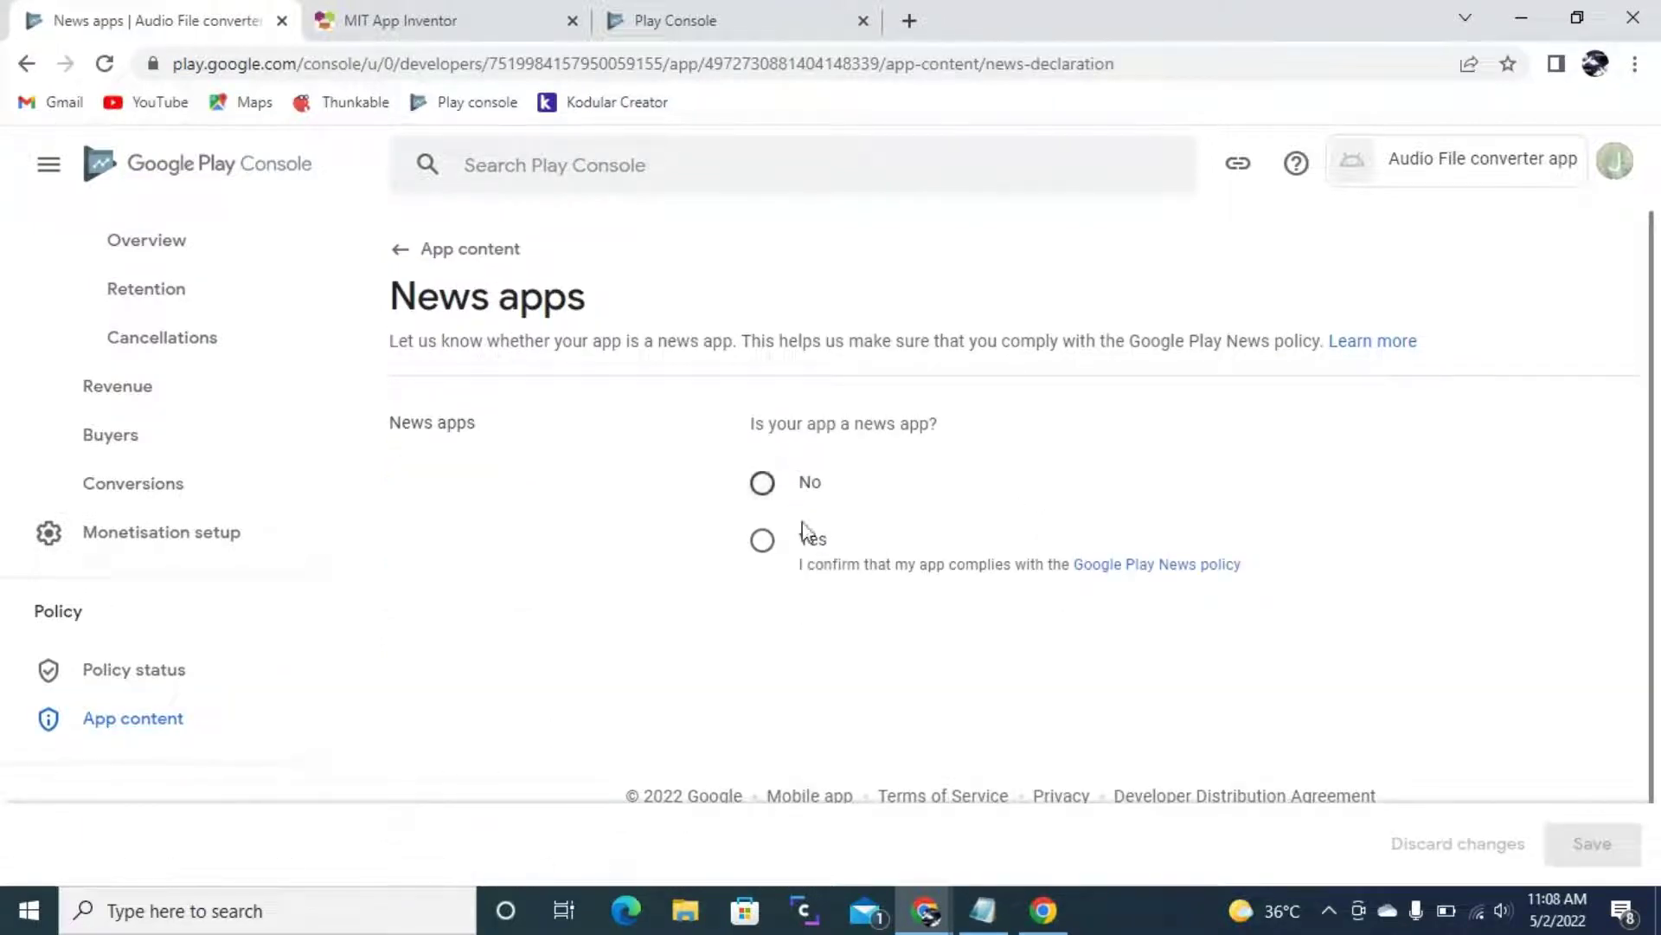
click(761, 482)
click(1592, 844)
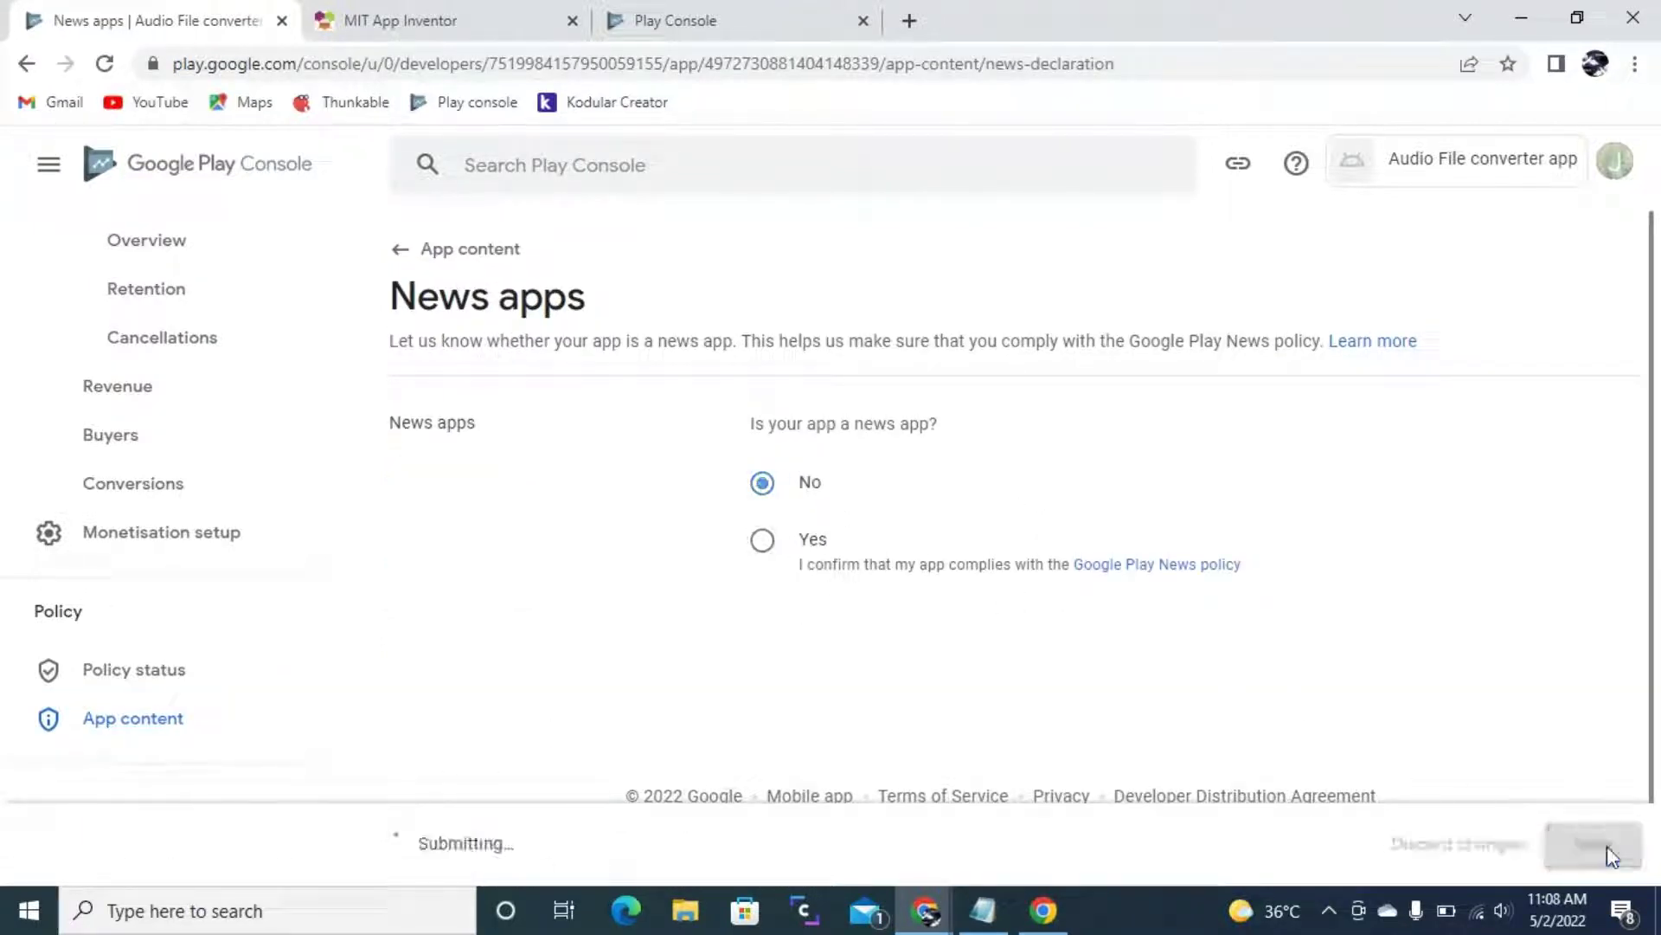
click(475, 250)
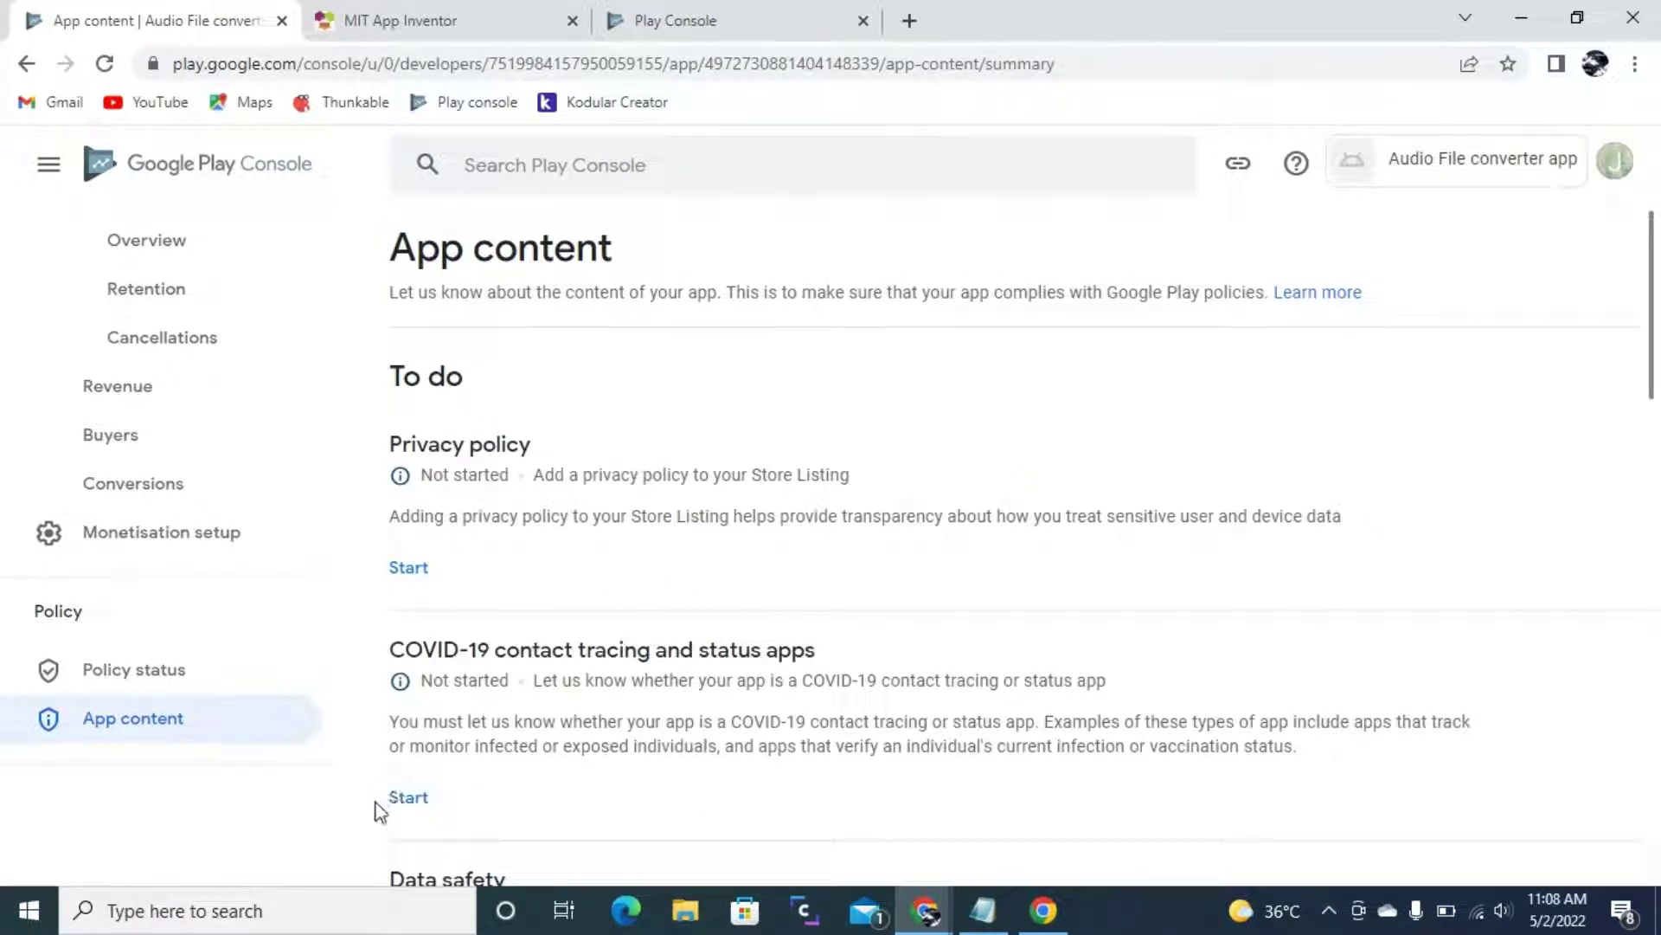
- Declare the app isn't a publicly available COVID-19 tracing or status app and save
click(409, 798)
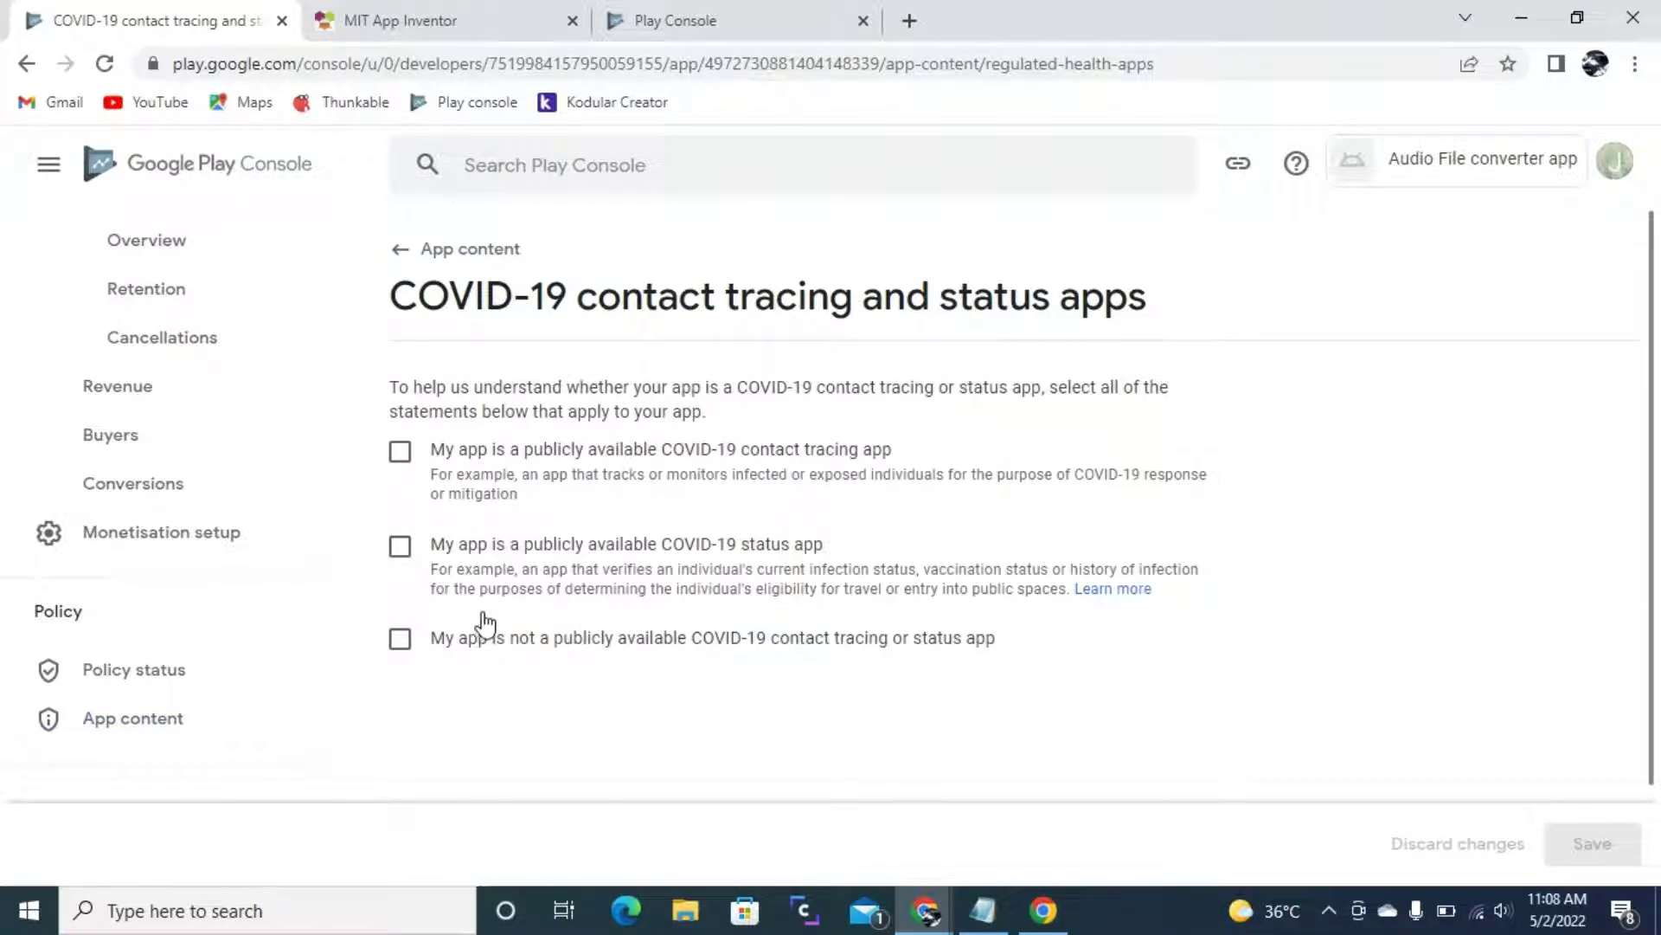
click(465, 646)
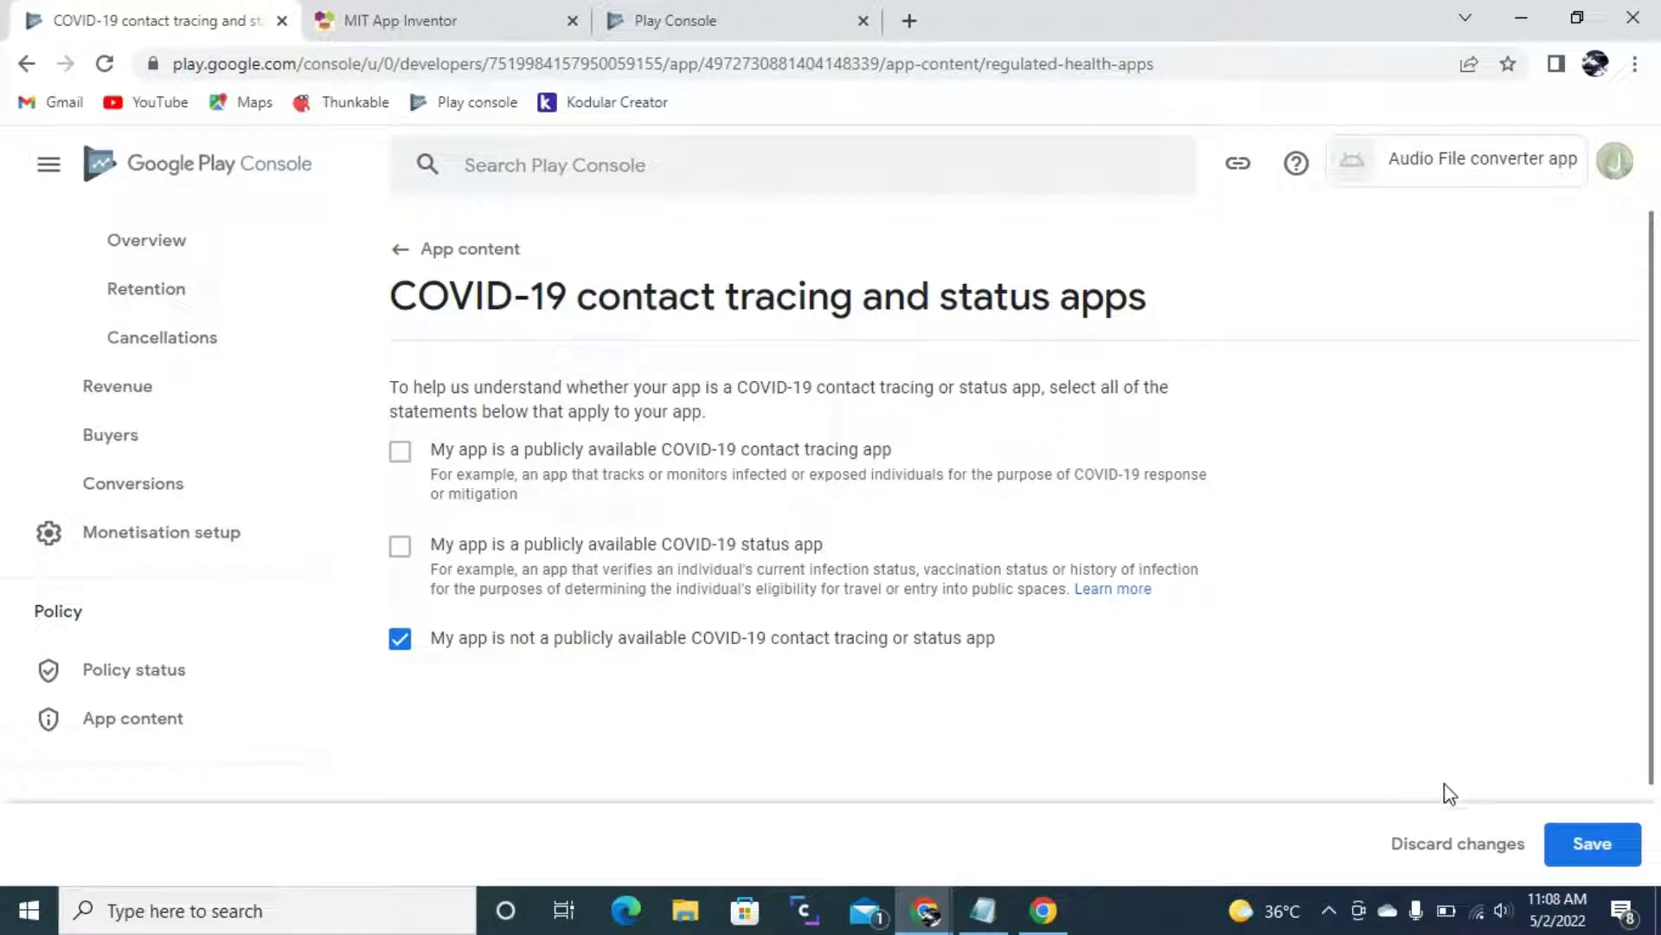
click(1548, 844)
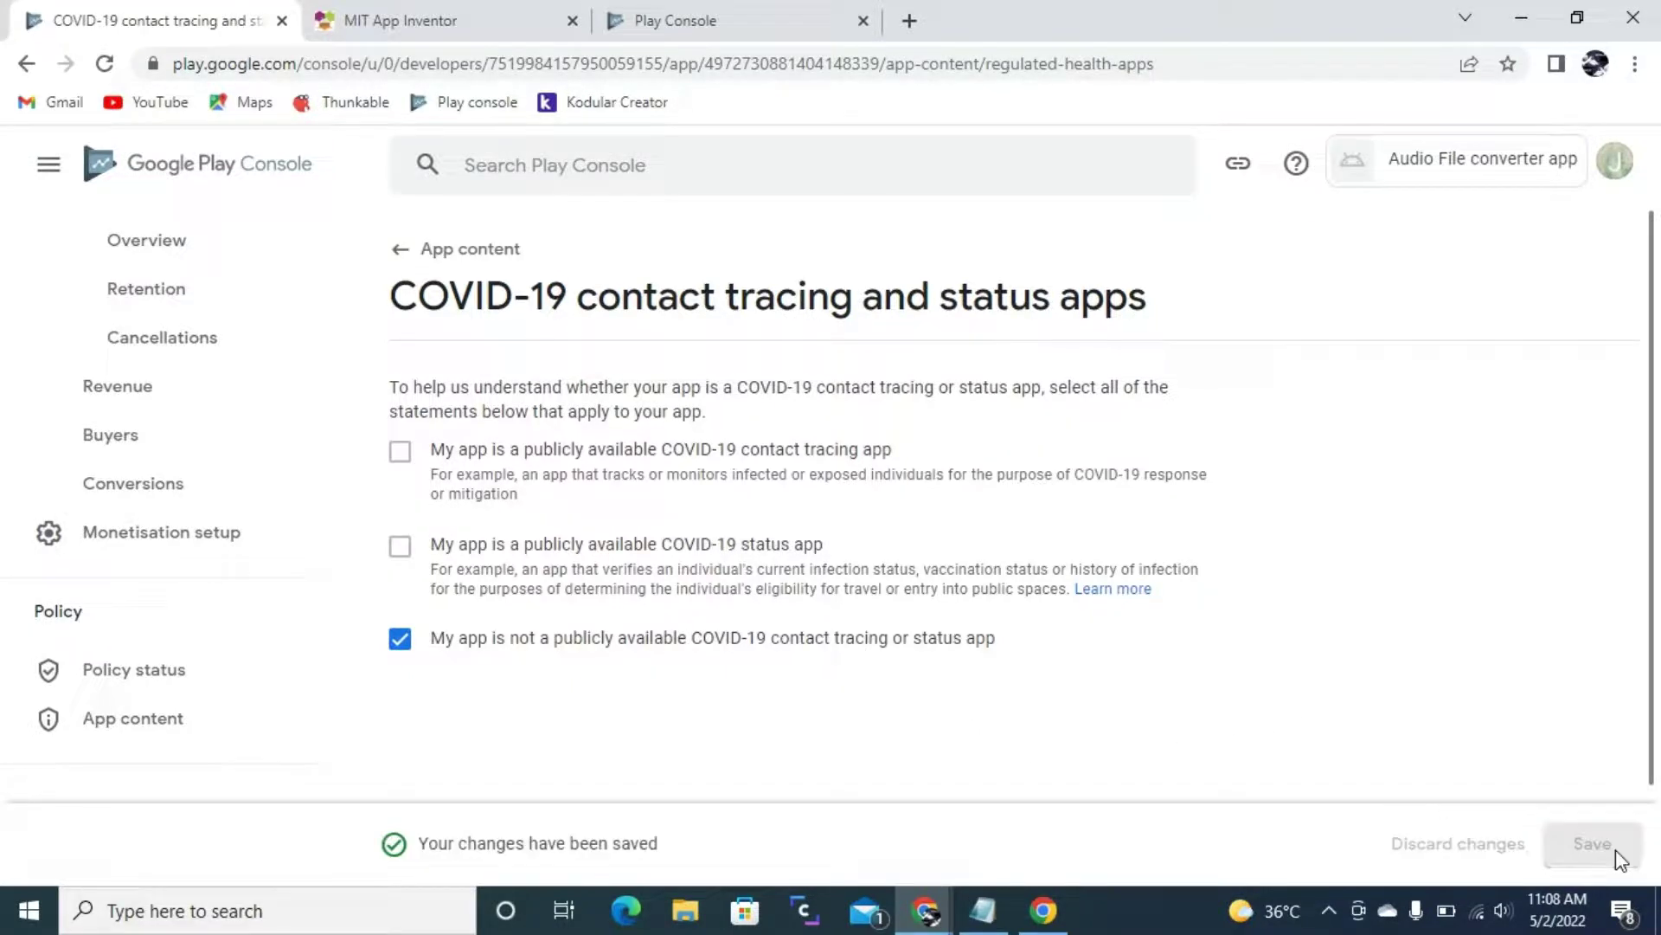
click(456, 264)
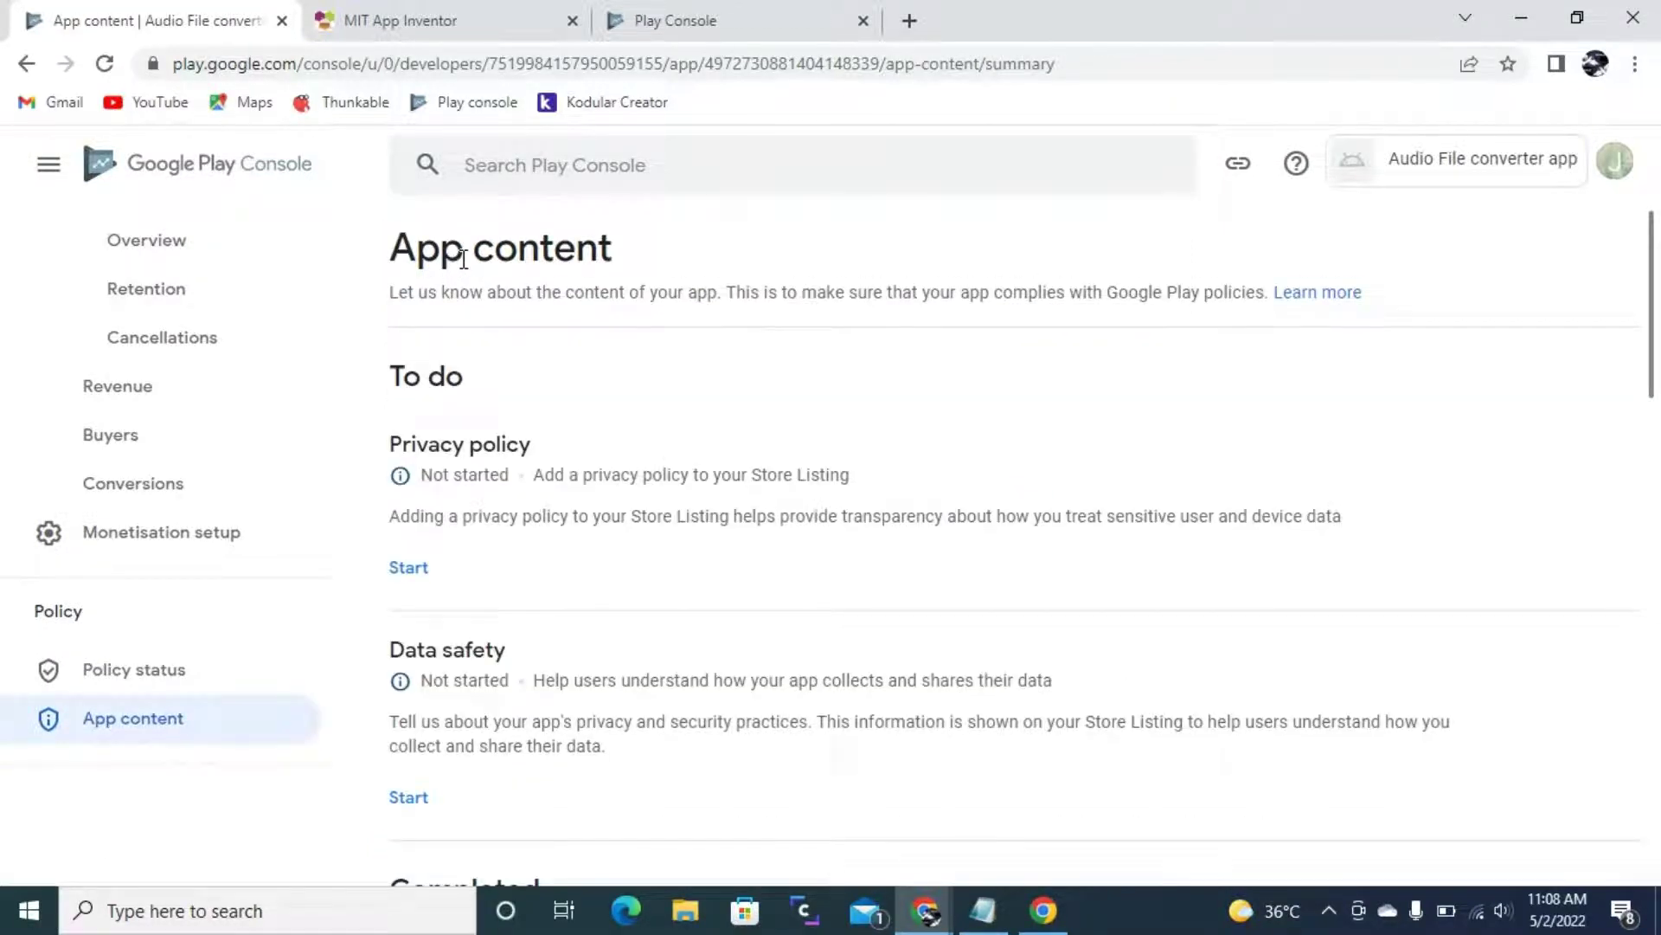
- Copy the privacy policy URL from Notepad into the Privacy policy URL field
scroll(522, 621, down, 2)
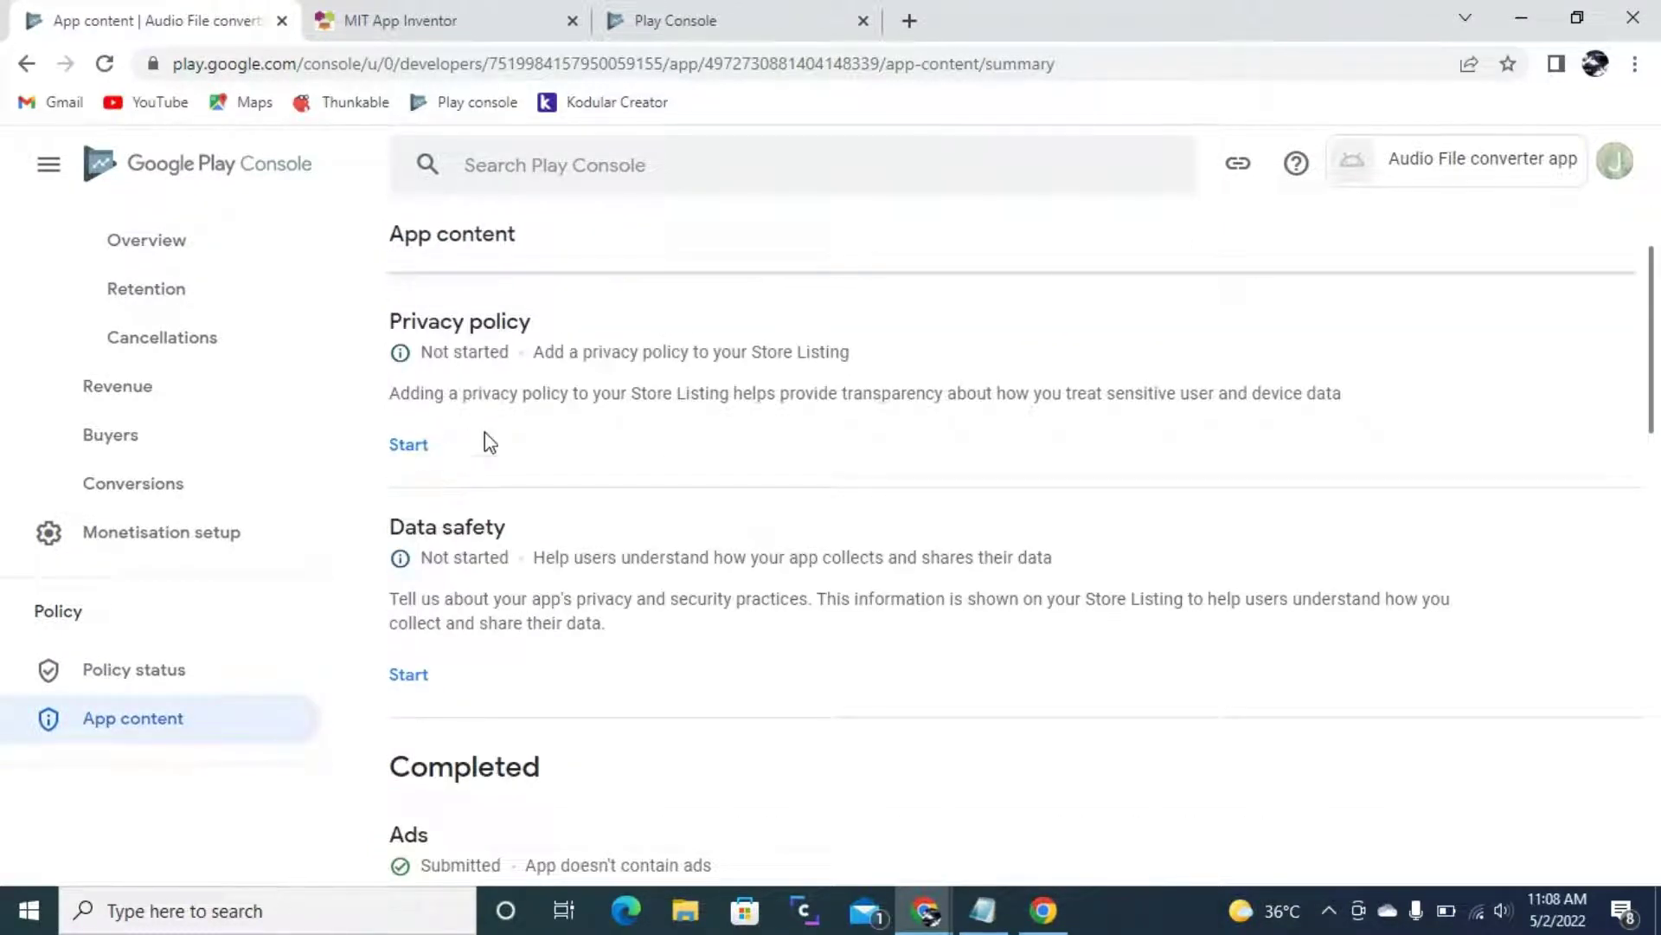
click(416, 450)
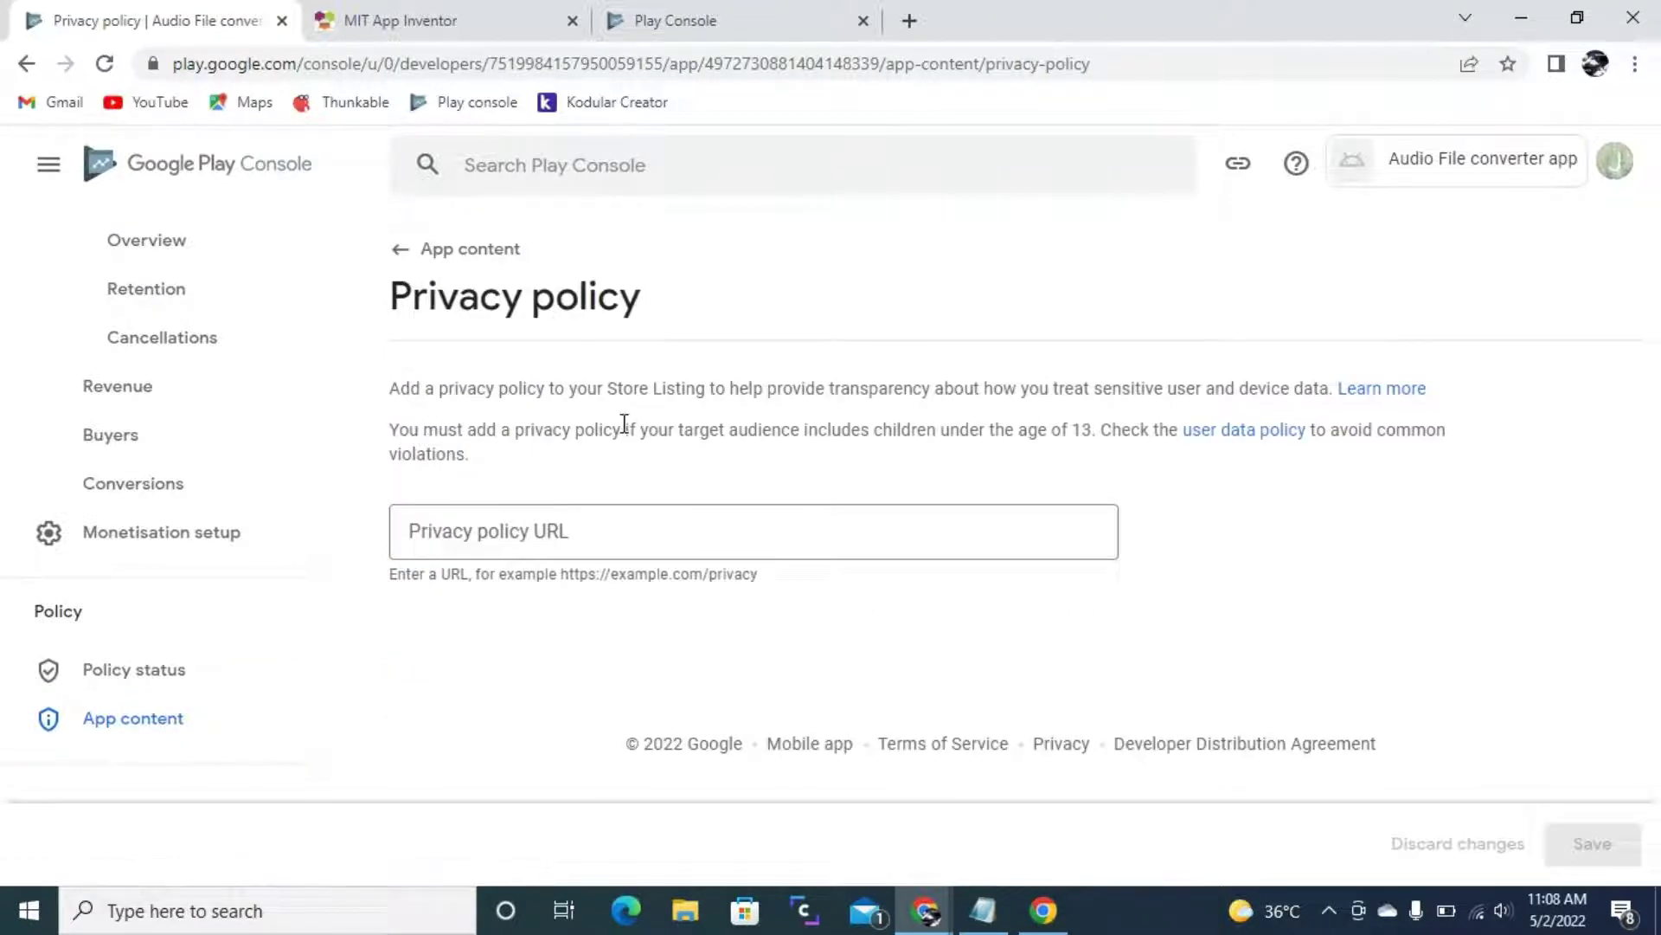
click(607, 549)
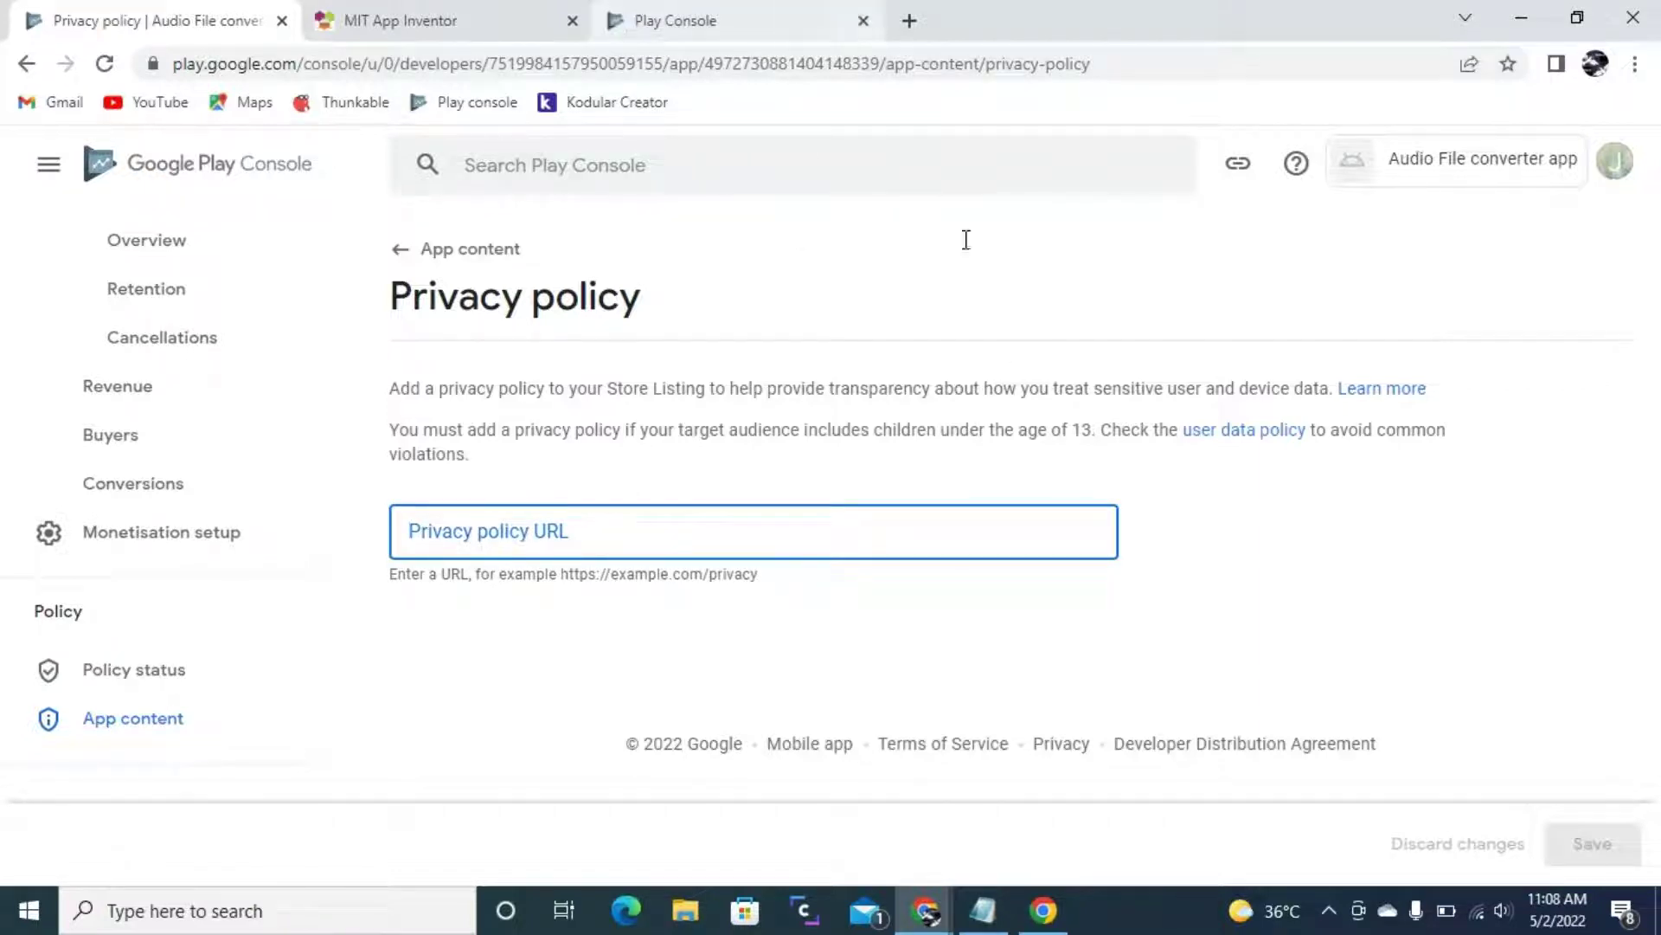
click(985, 909)
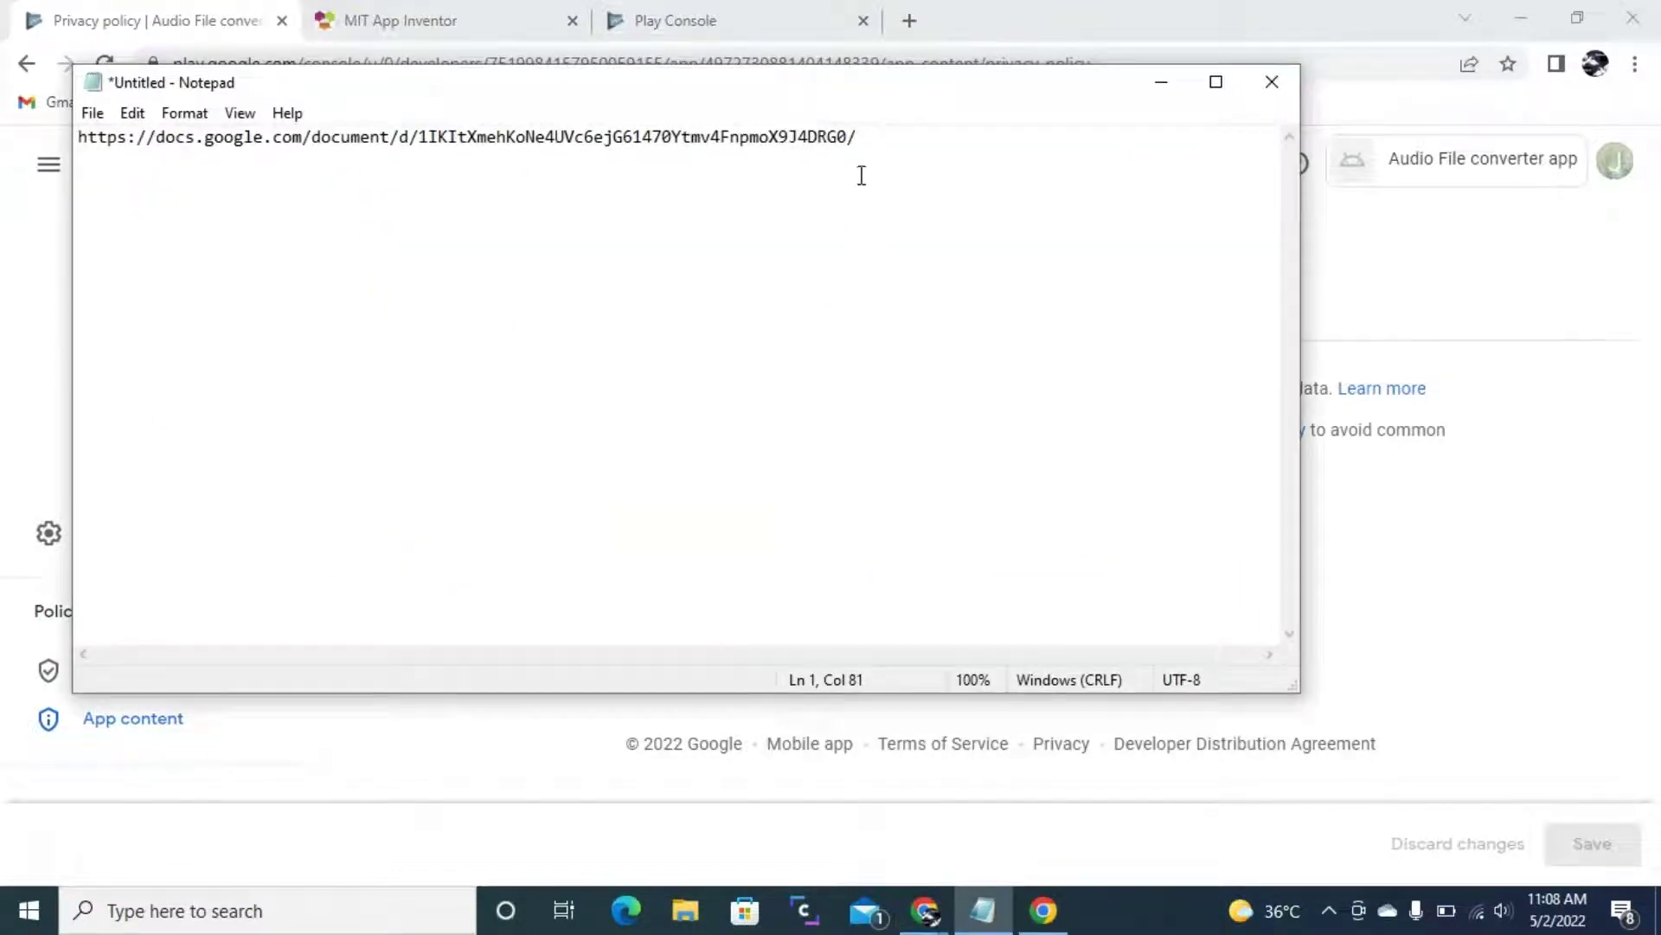
drag(891, 139, 3, 10)
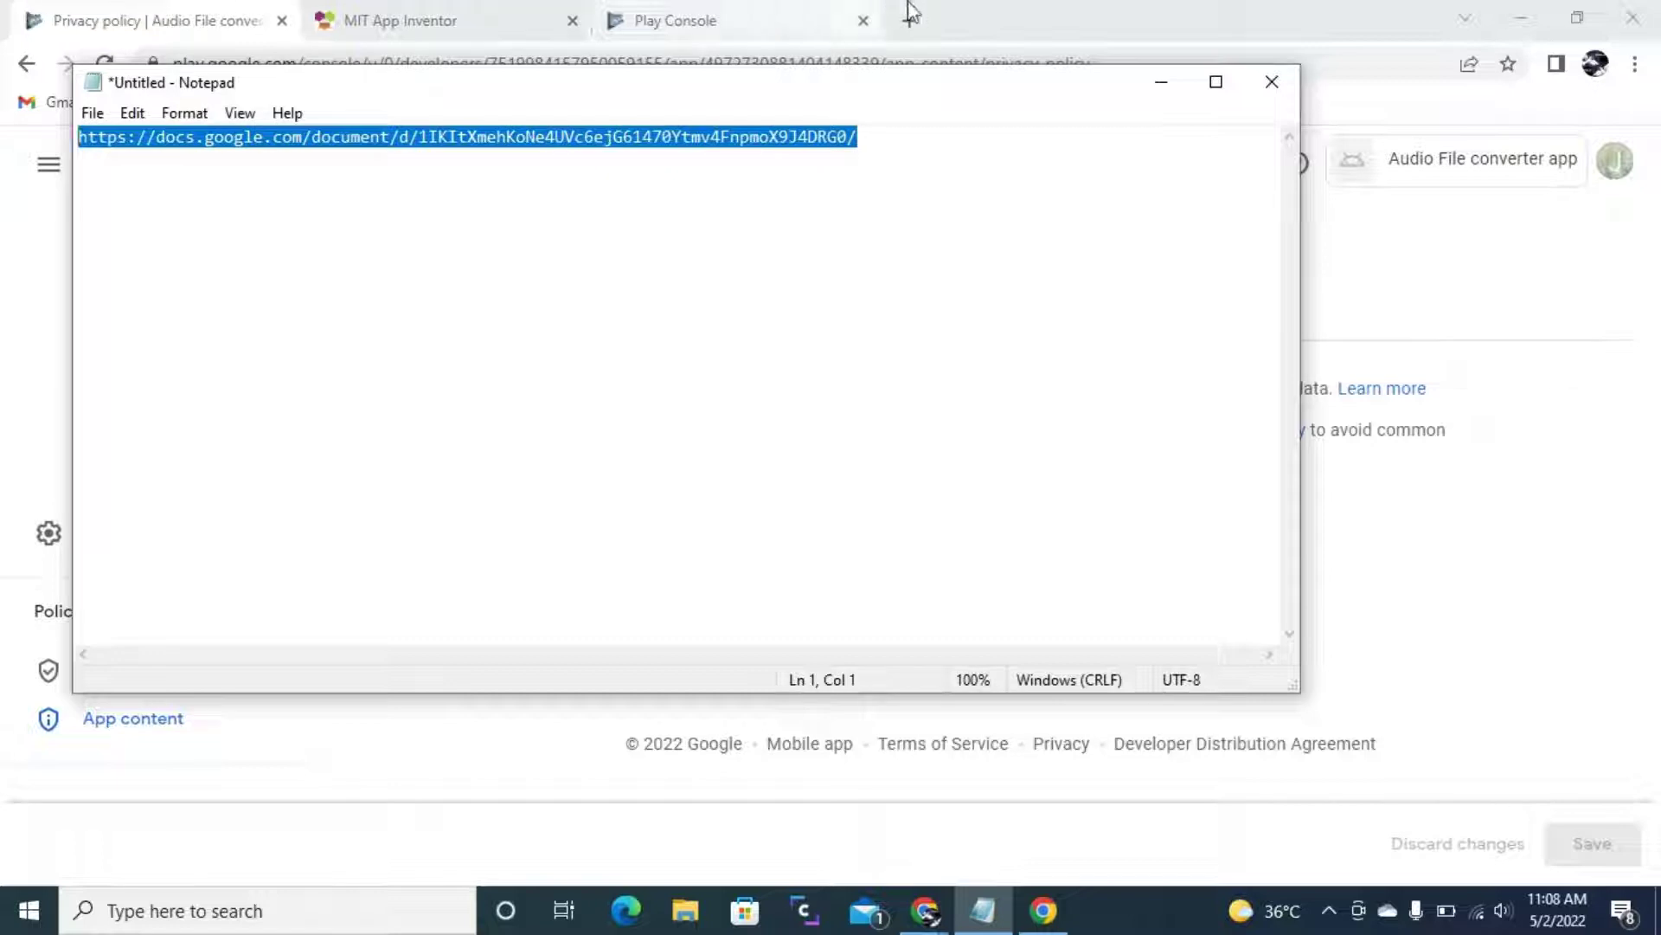
click(1161, 81)
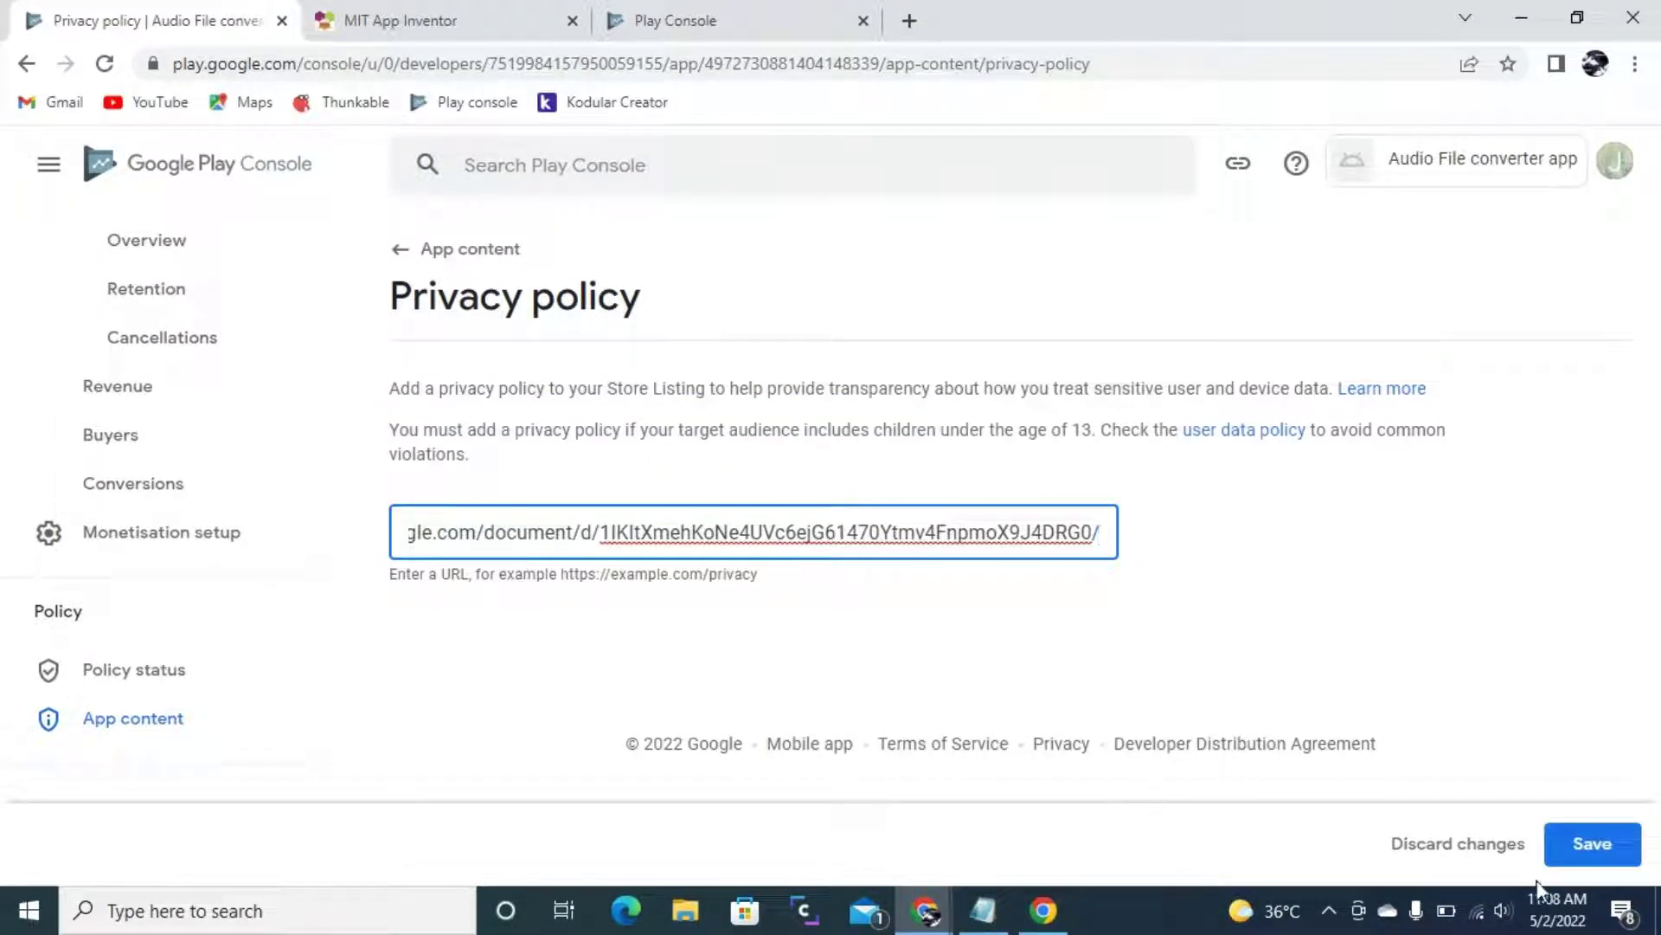
- Save the privacy policy URL and begin the Data safety questionnaire
click(1607, 858)
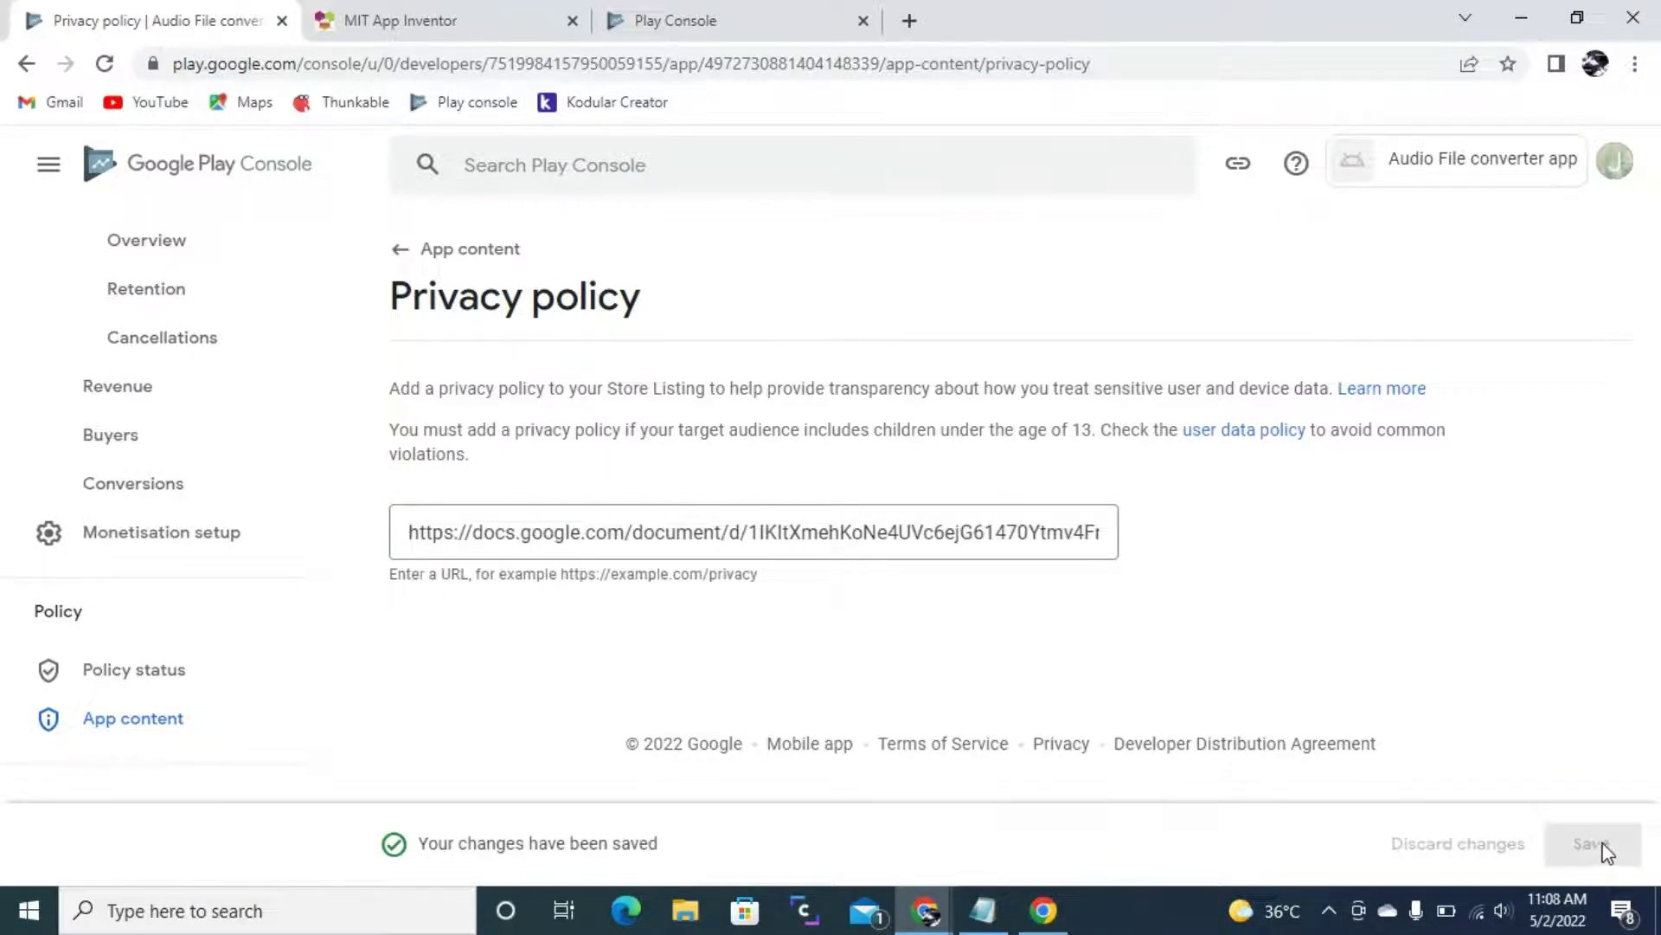
click(509, 251)
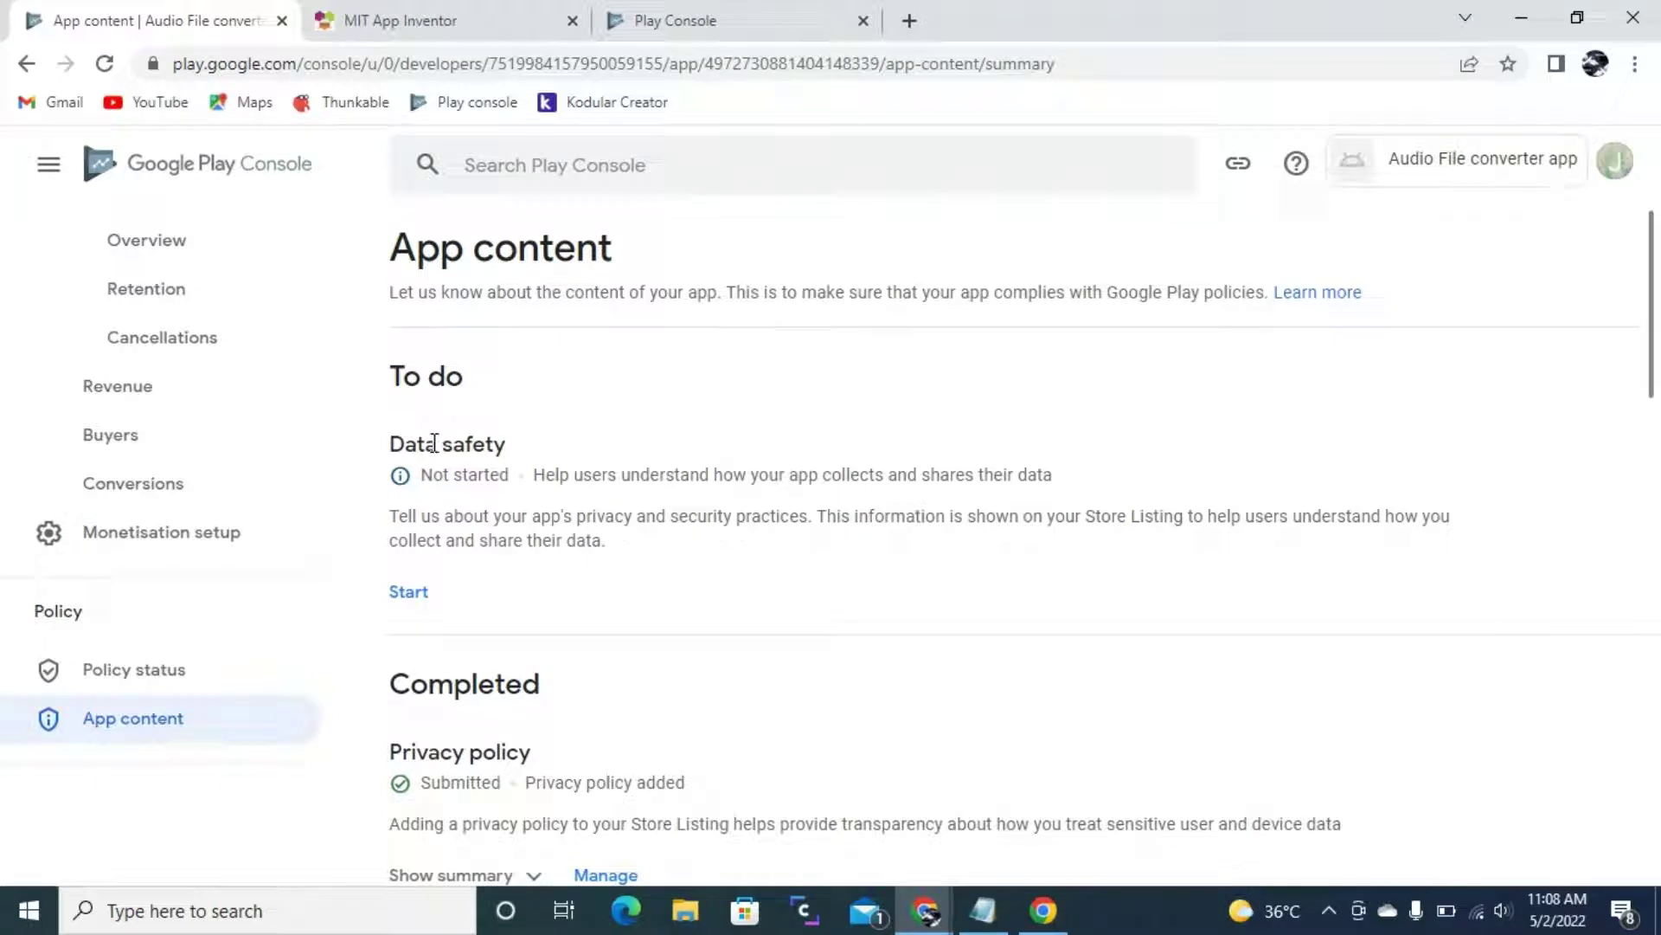
click(419, 597)
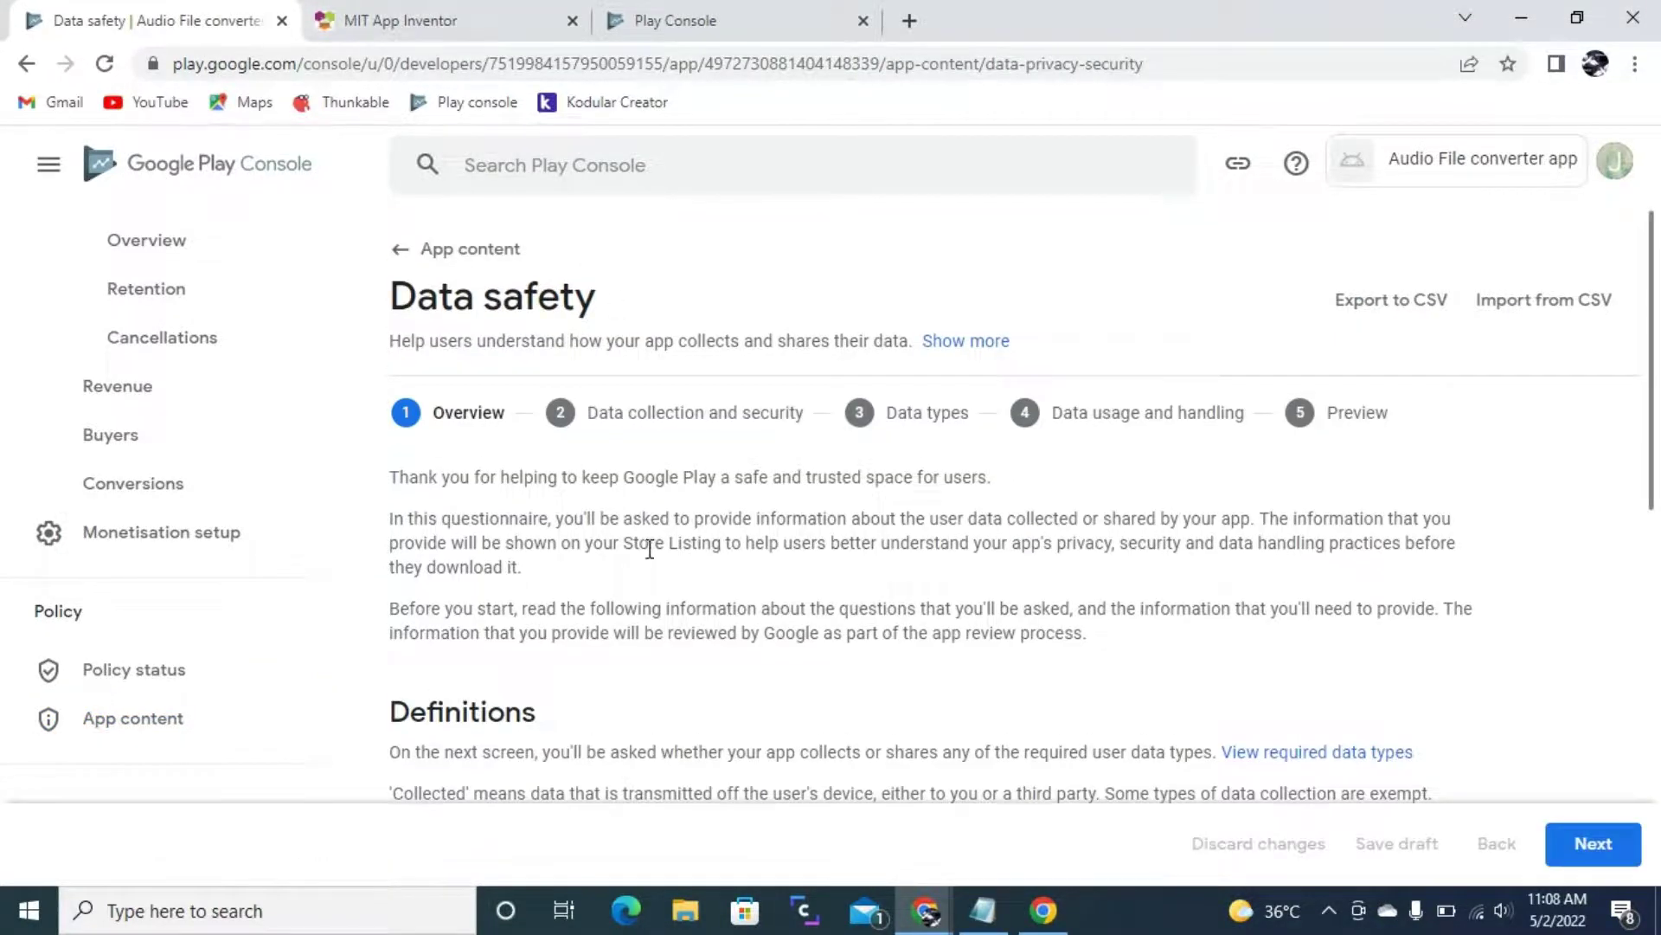
- Answer No to collecting or sharing user data, preview and save the Data safety form
scroll(608, 562, down, 9)
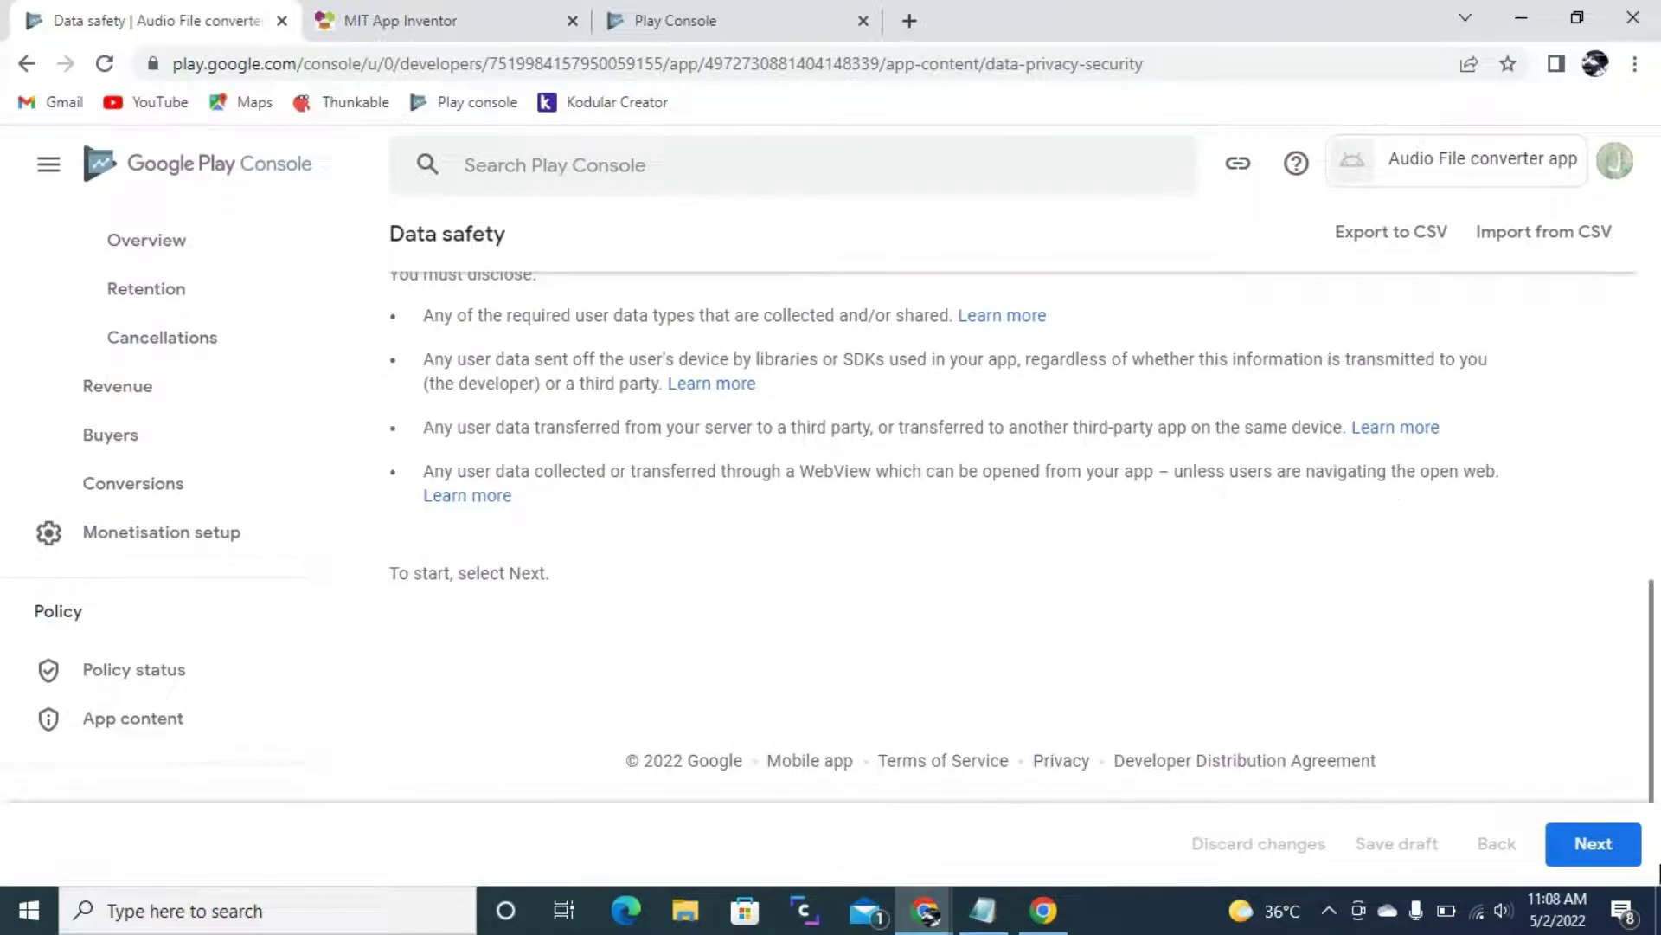
scroll(838, 490, up, 10)
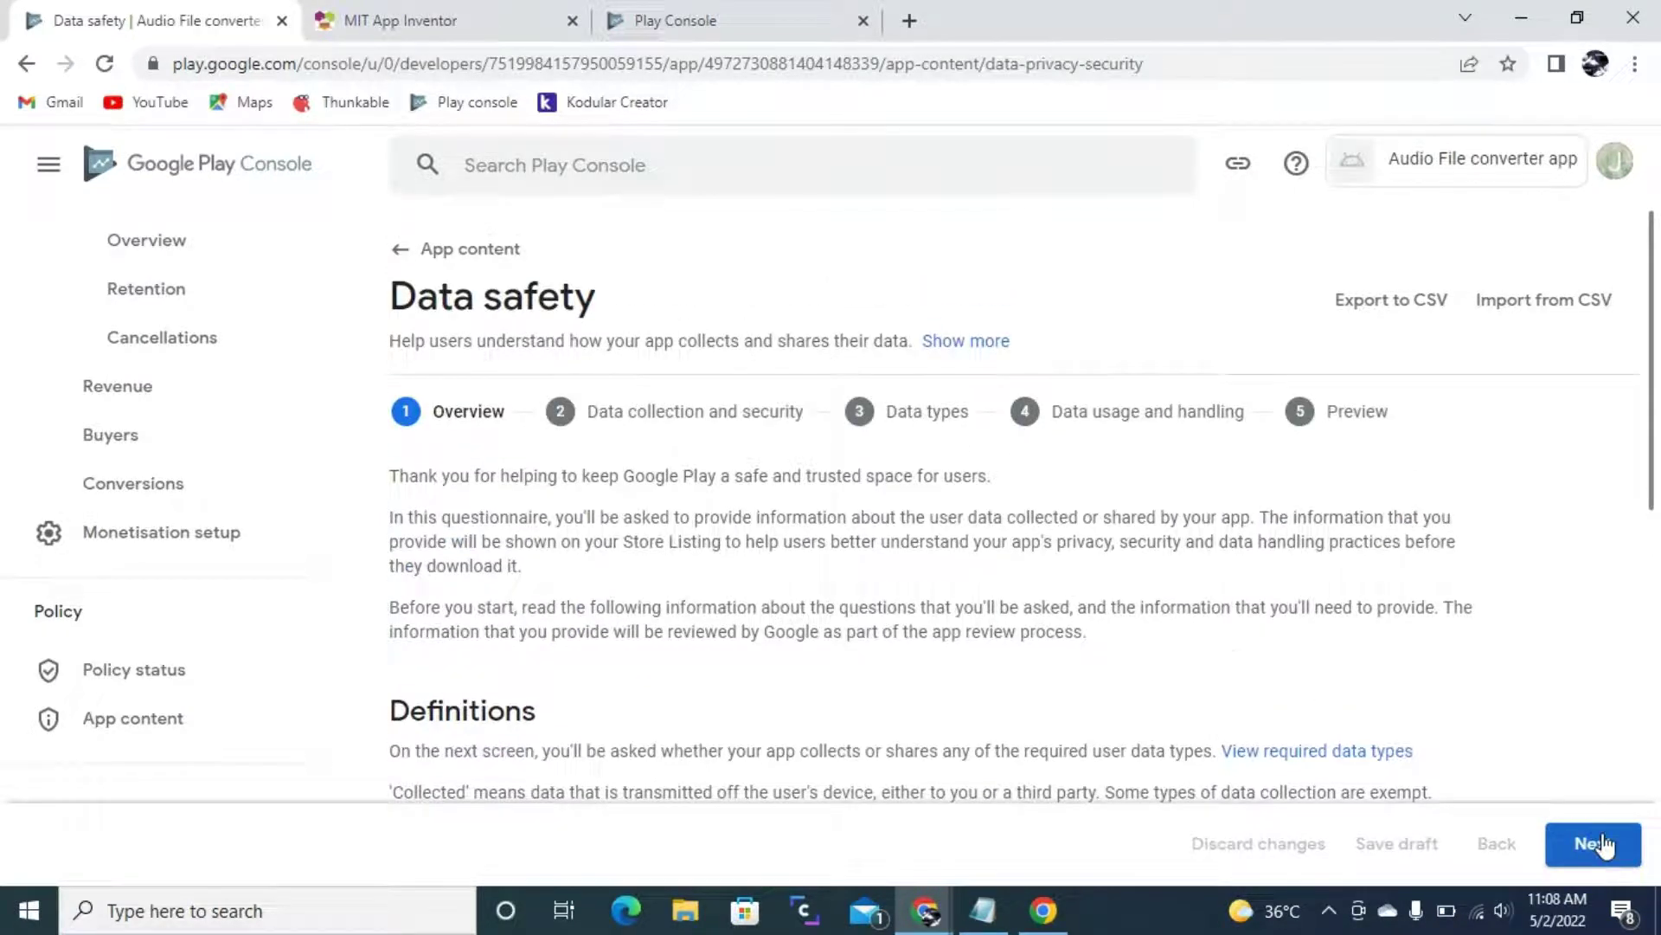
click(1602, 846)
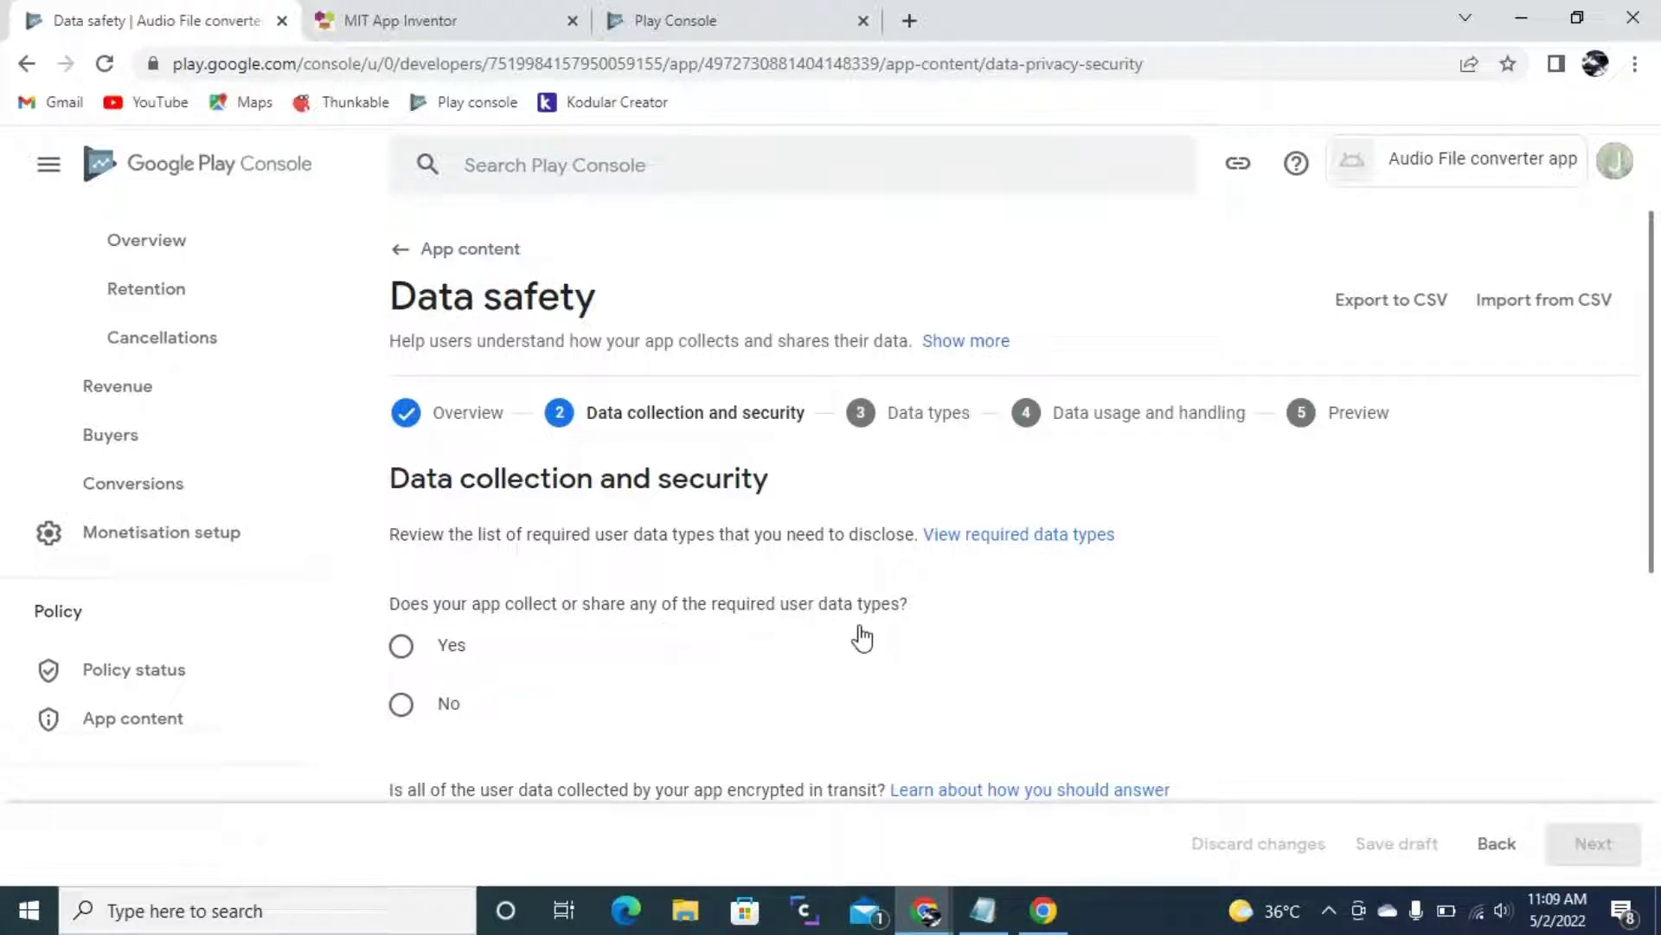
scroll(456, 593, down, 2)
click(450, 582)
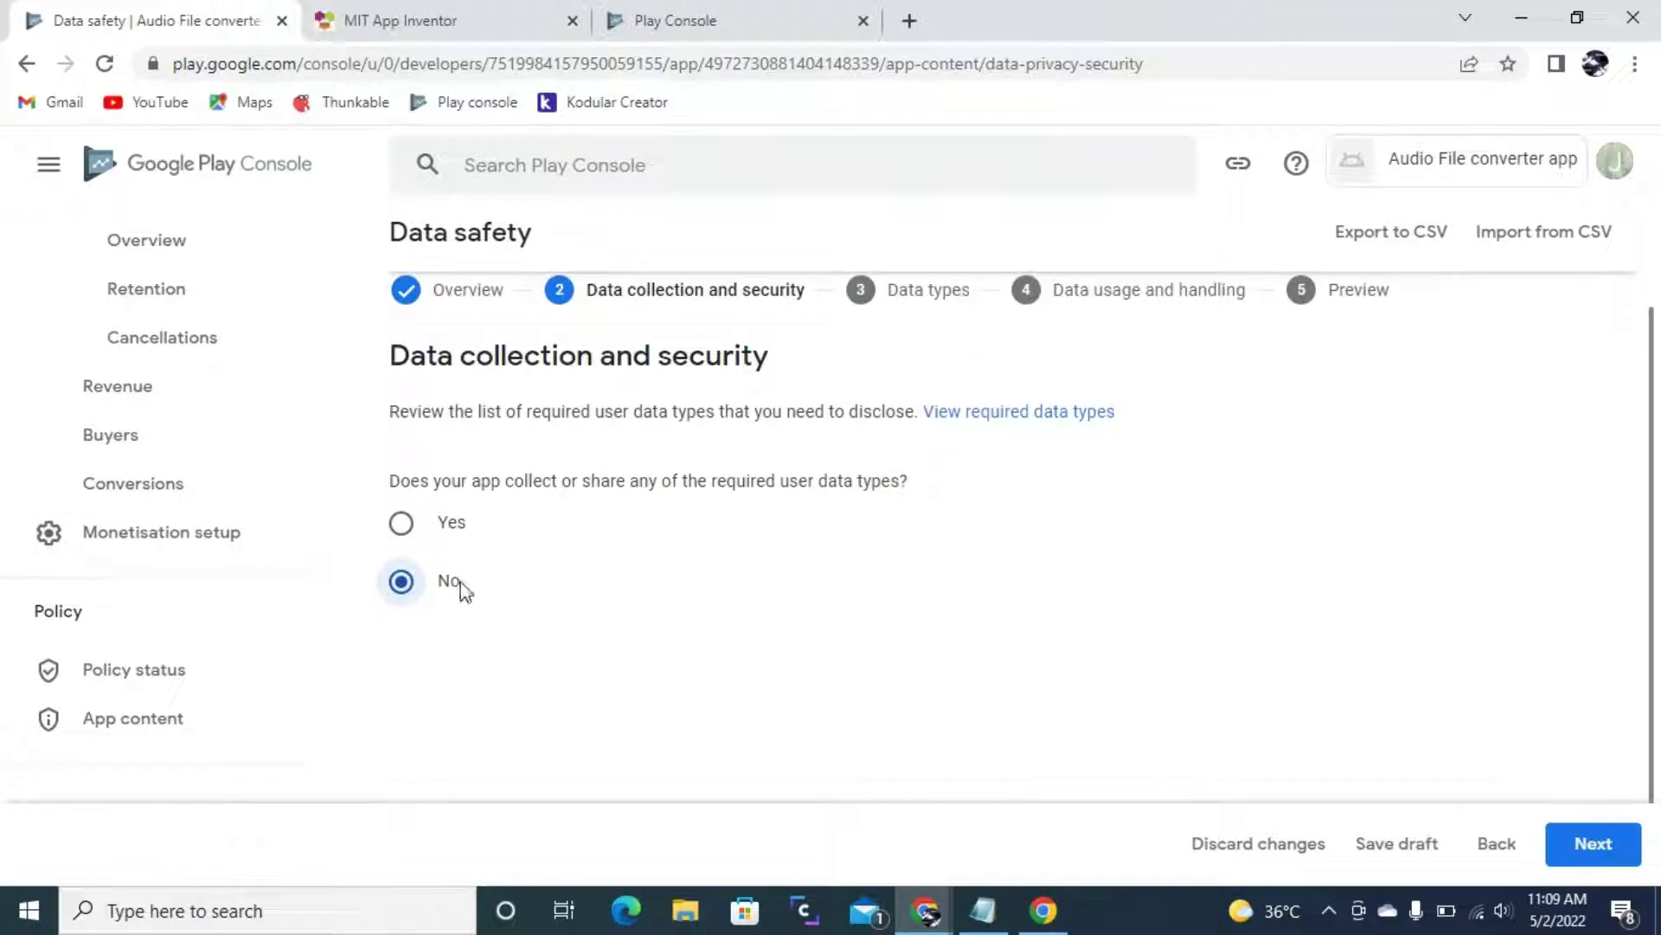
click(1597, 844)
scroll(1055, 640, down, 3)
scroll(1125, 640, up, 4)
click(1592, 844)
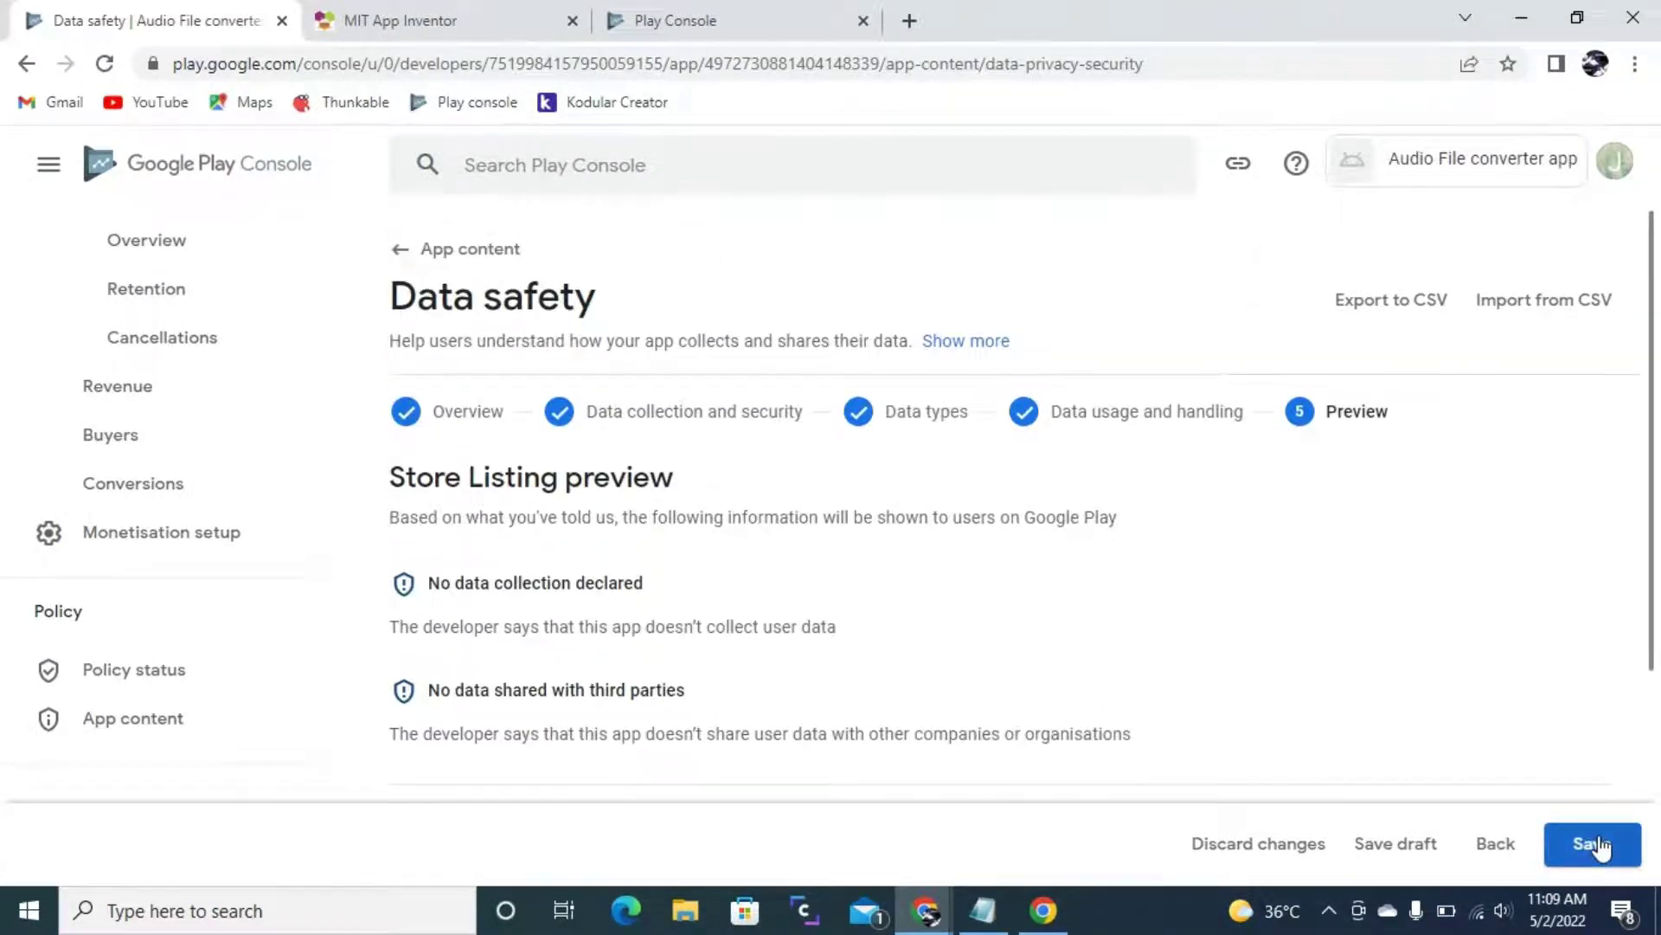
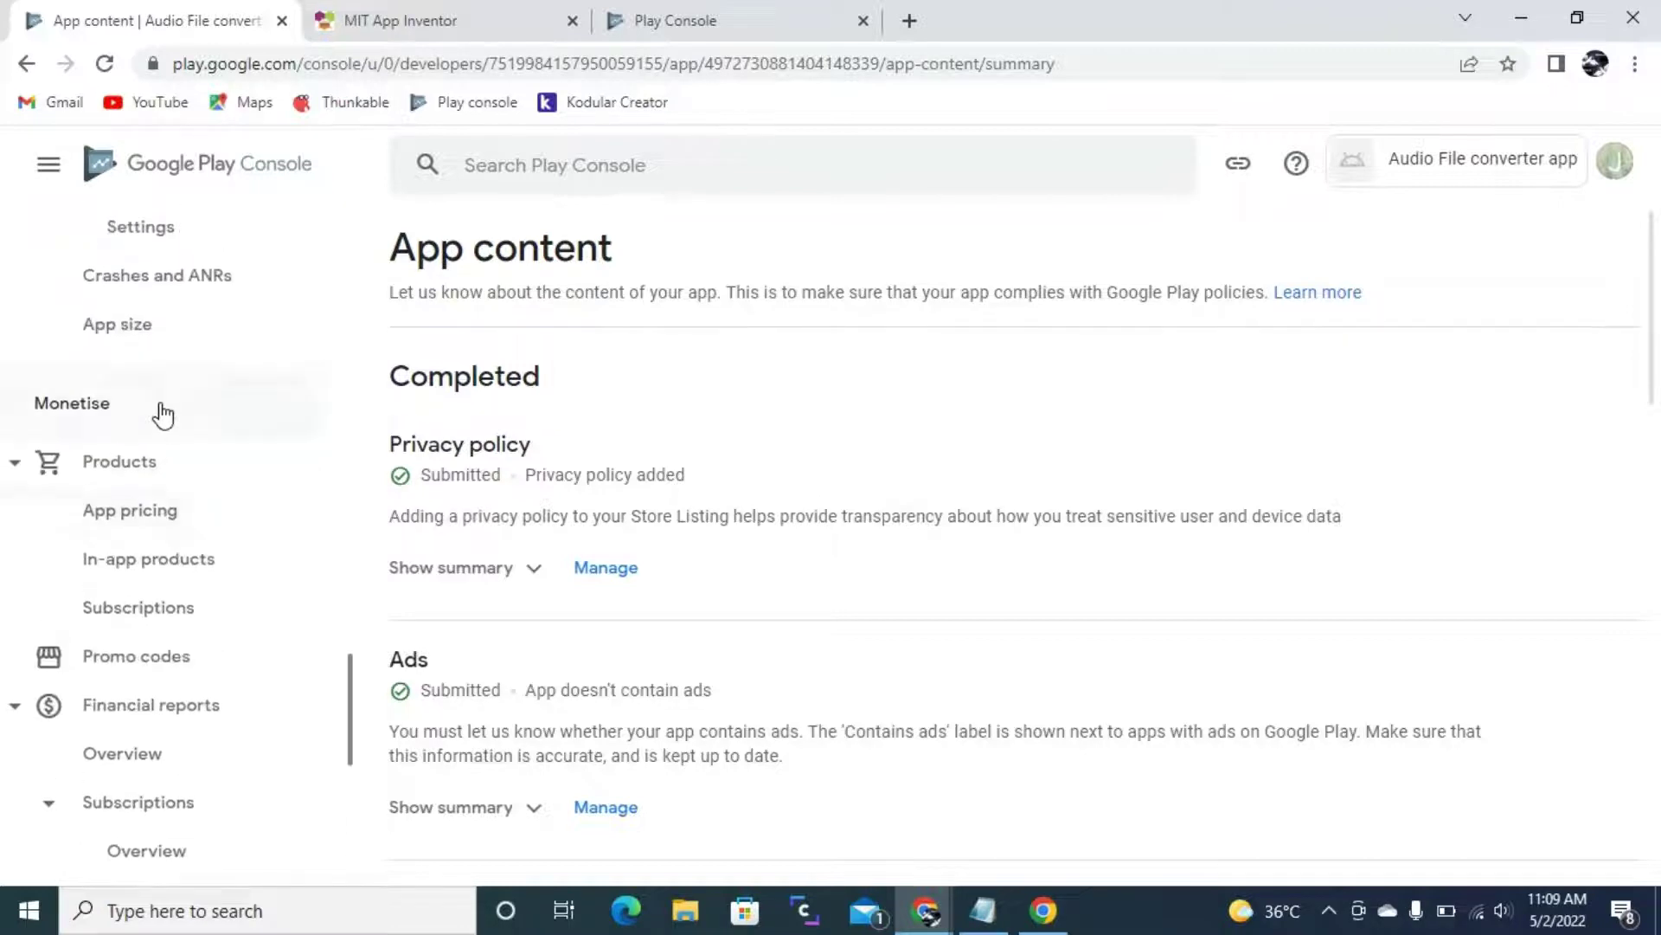
- Scroll the left navigation up toward Grow > Store presence
scroll(141, 631, up, 2)
scroll(139, 553, up, 8)
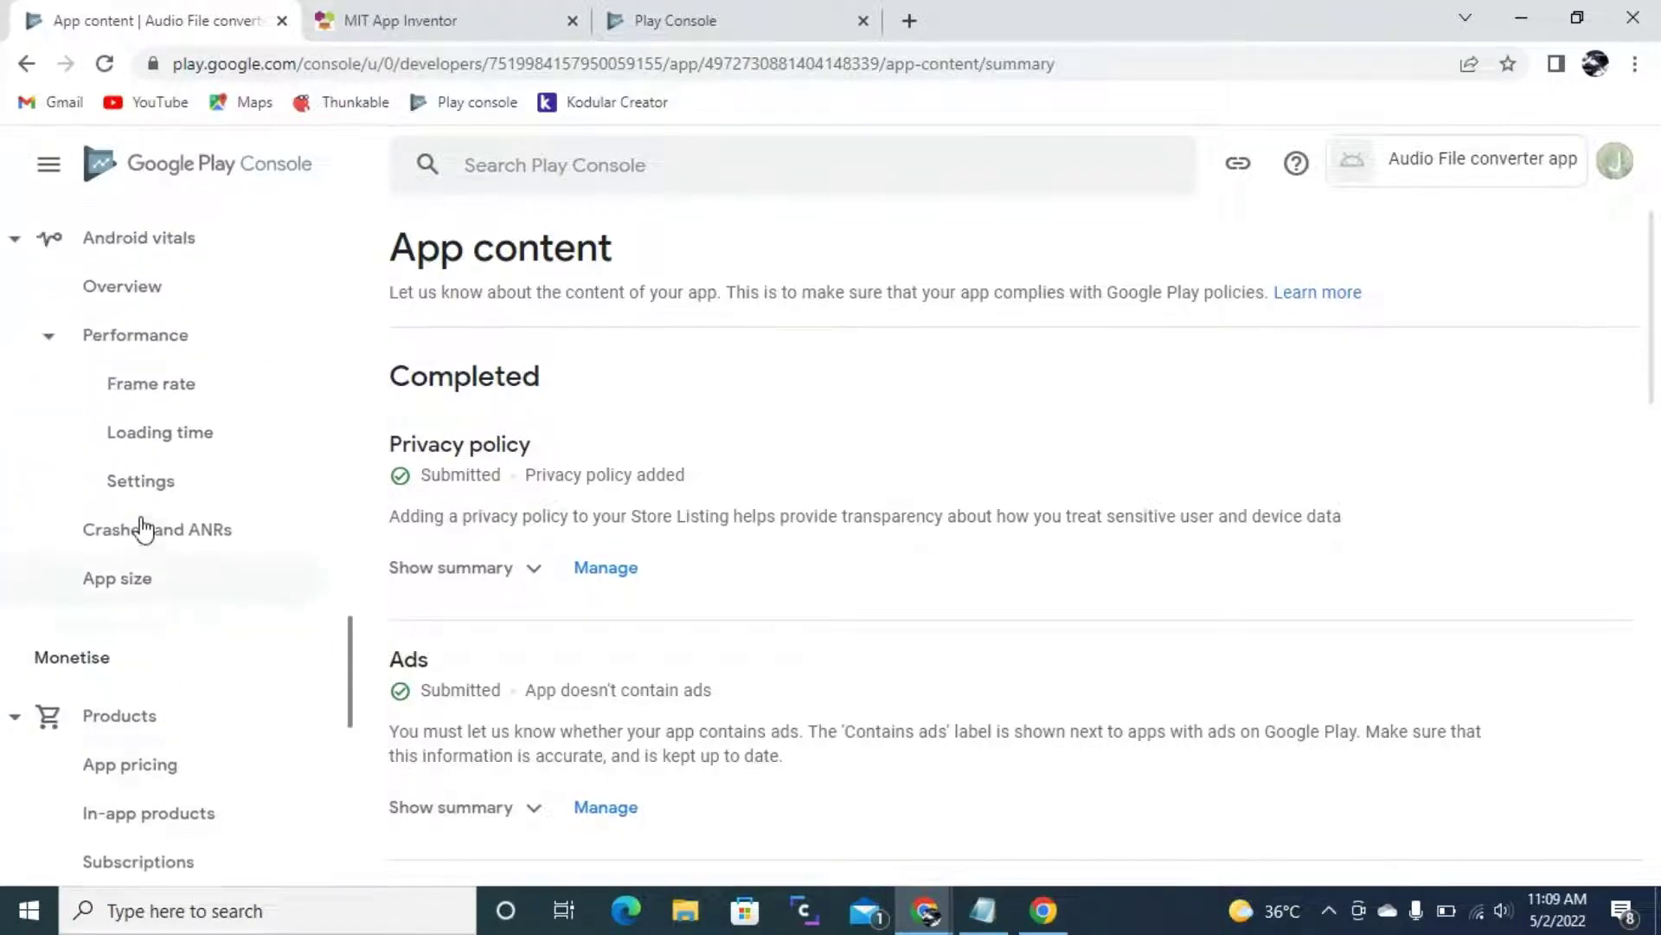
scroll(138, 519, up, 5)
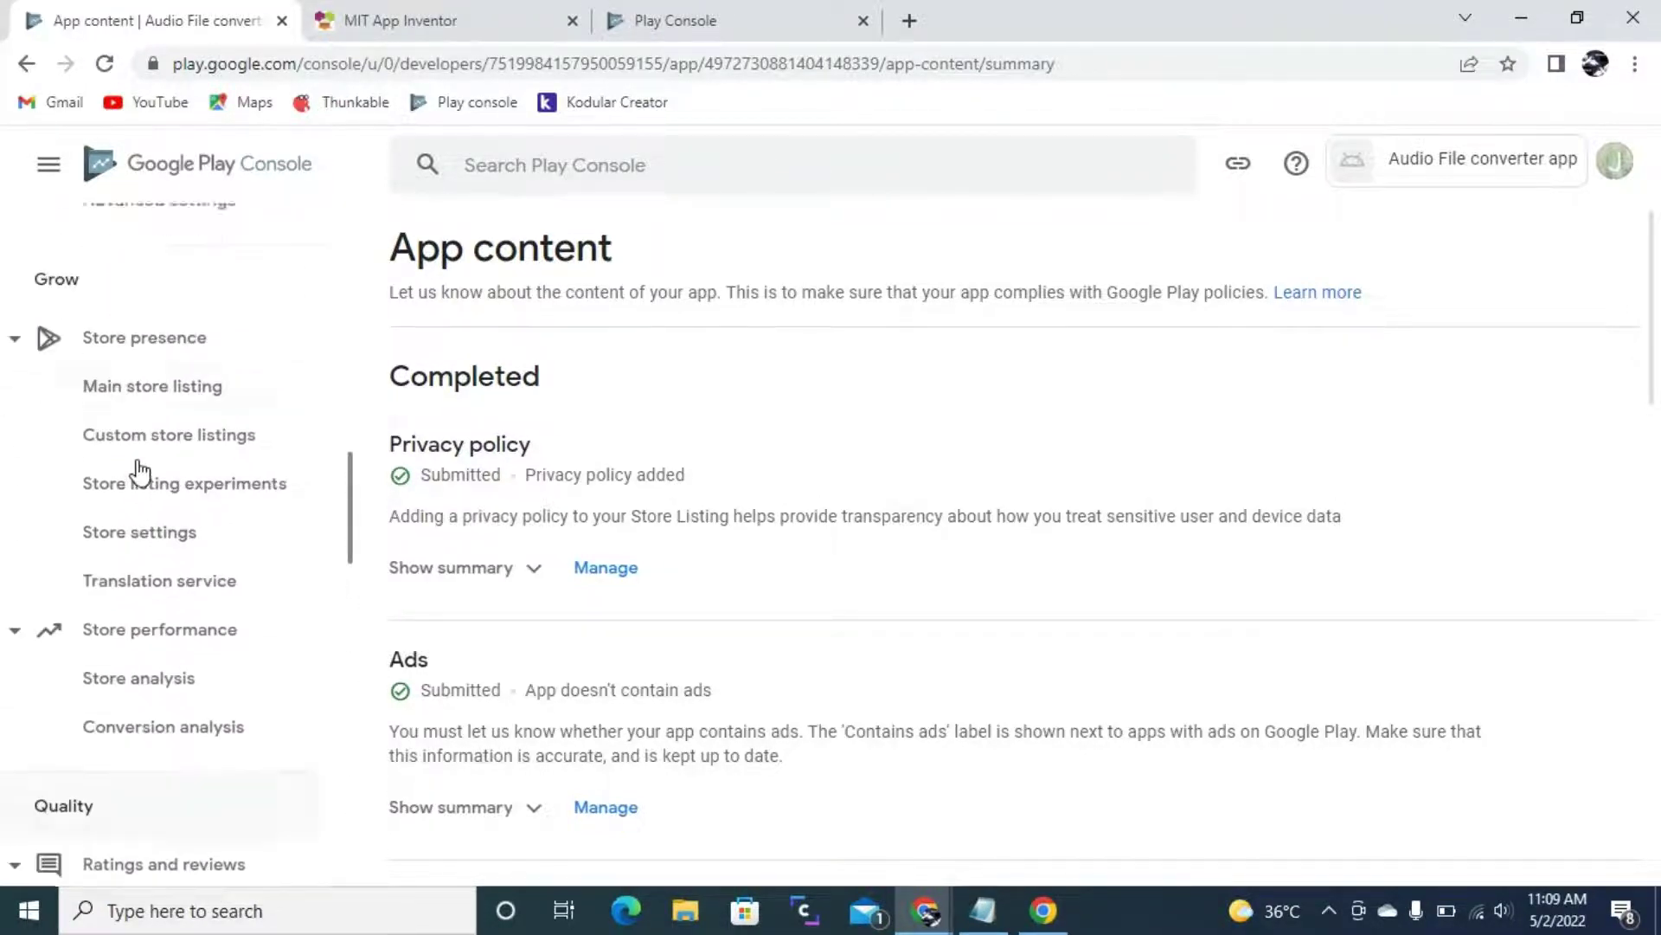
- Open the app's Main store listing page
click(141, 490)
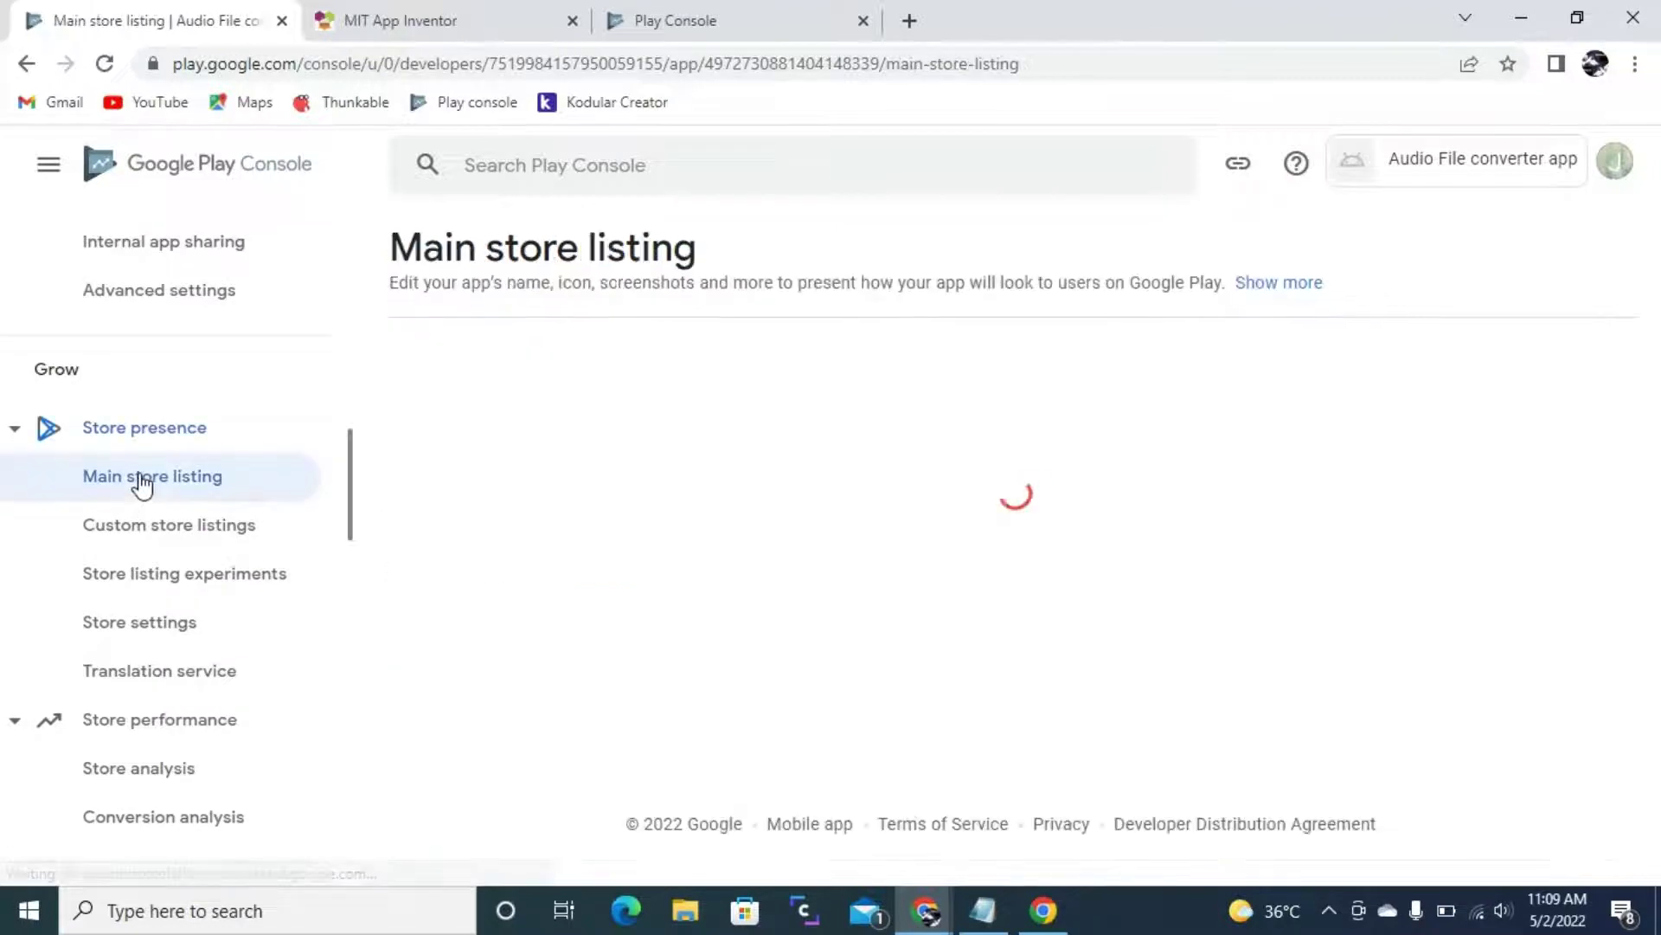
scroll(1115, 750, down, 2)
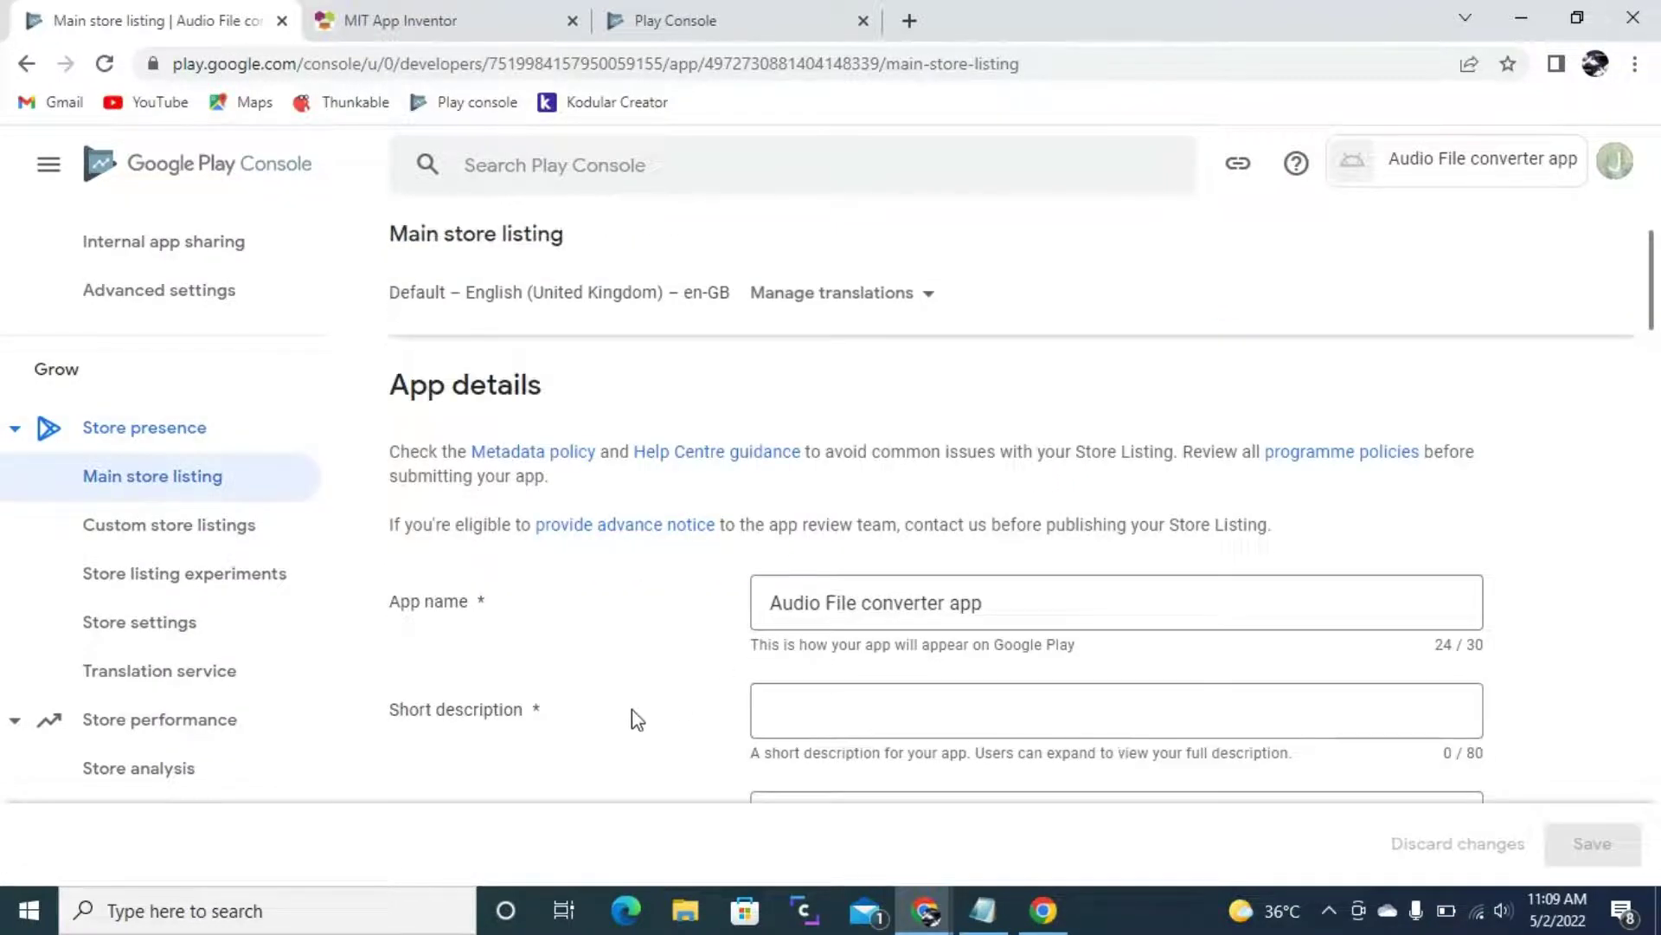
scroll(679, 709, down, 3)
- Enter the short description 'This an app for text to audio file converter app!'
click(866, 461)
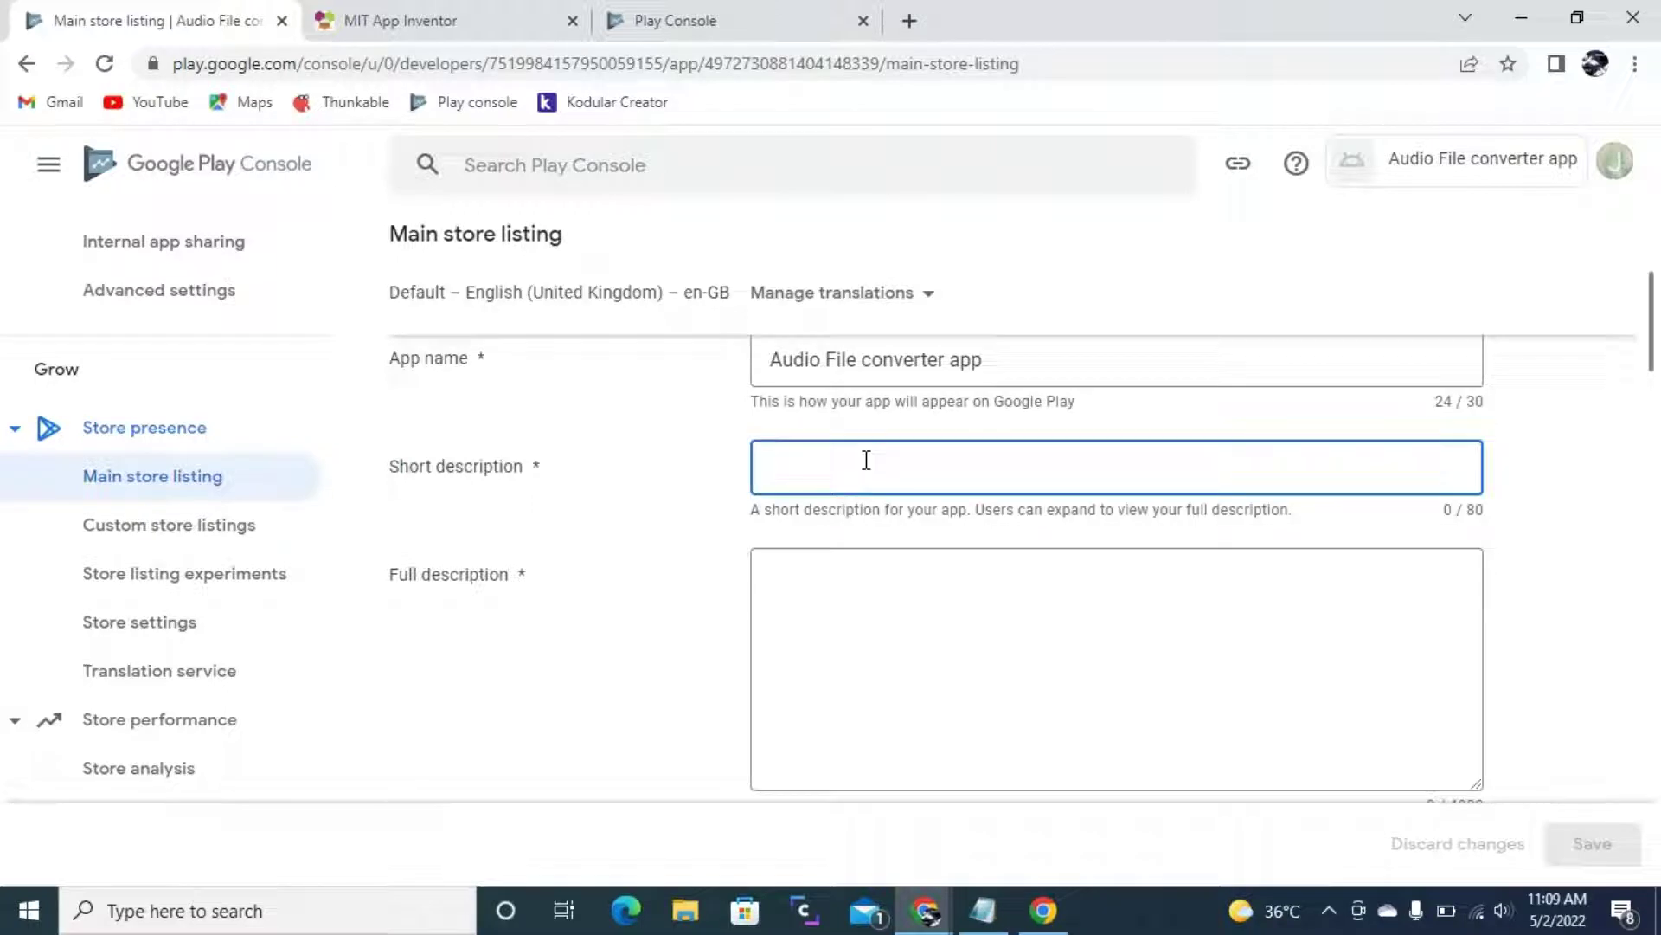
text(T)
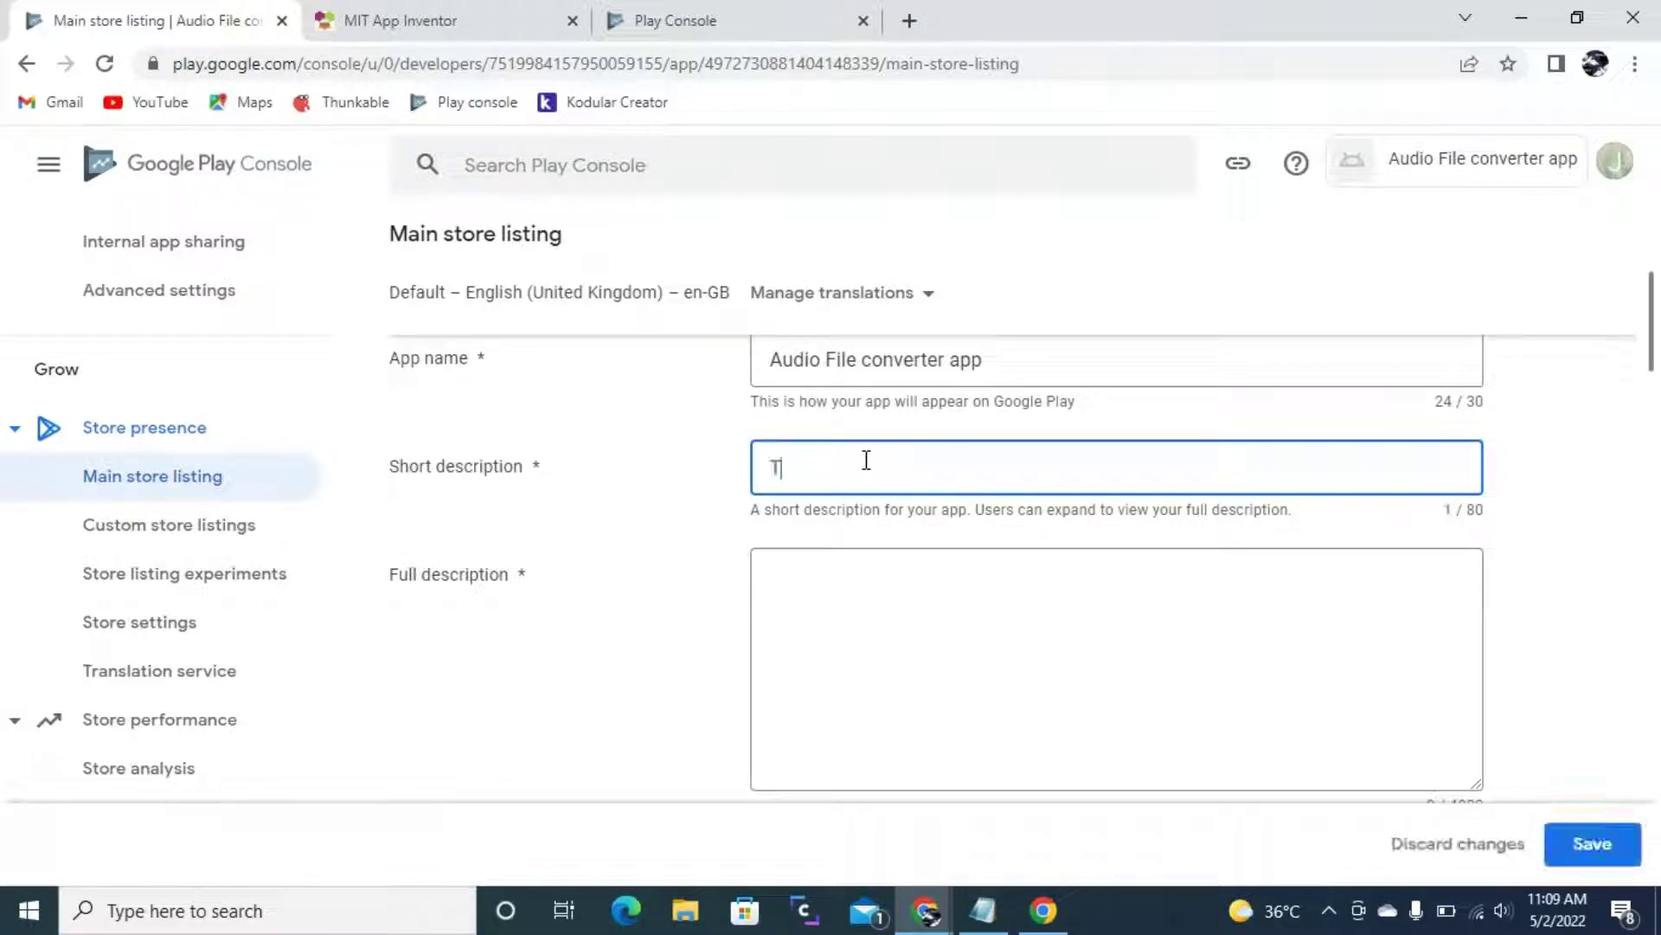
text(his an app for text to)
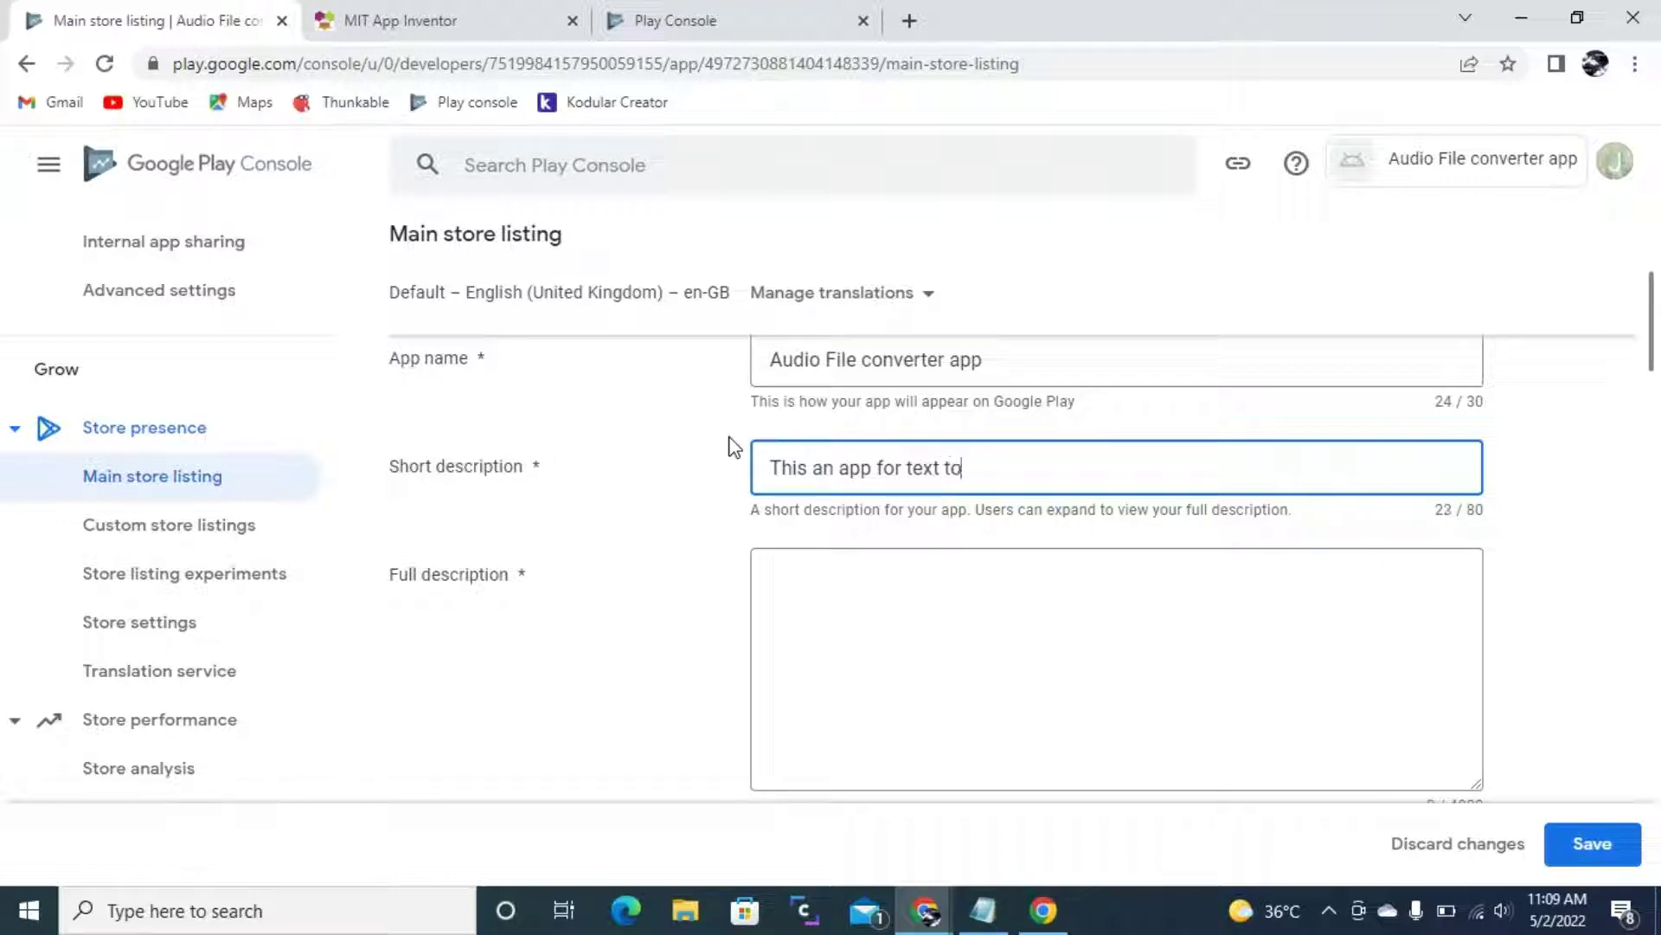
text(udio file conve)
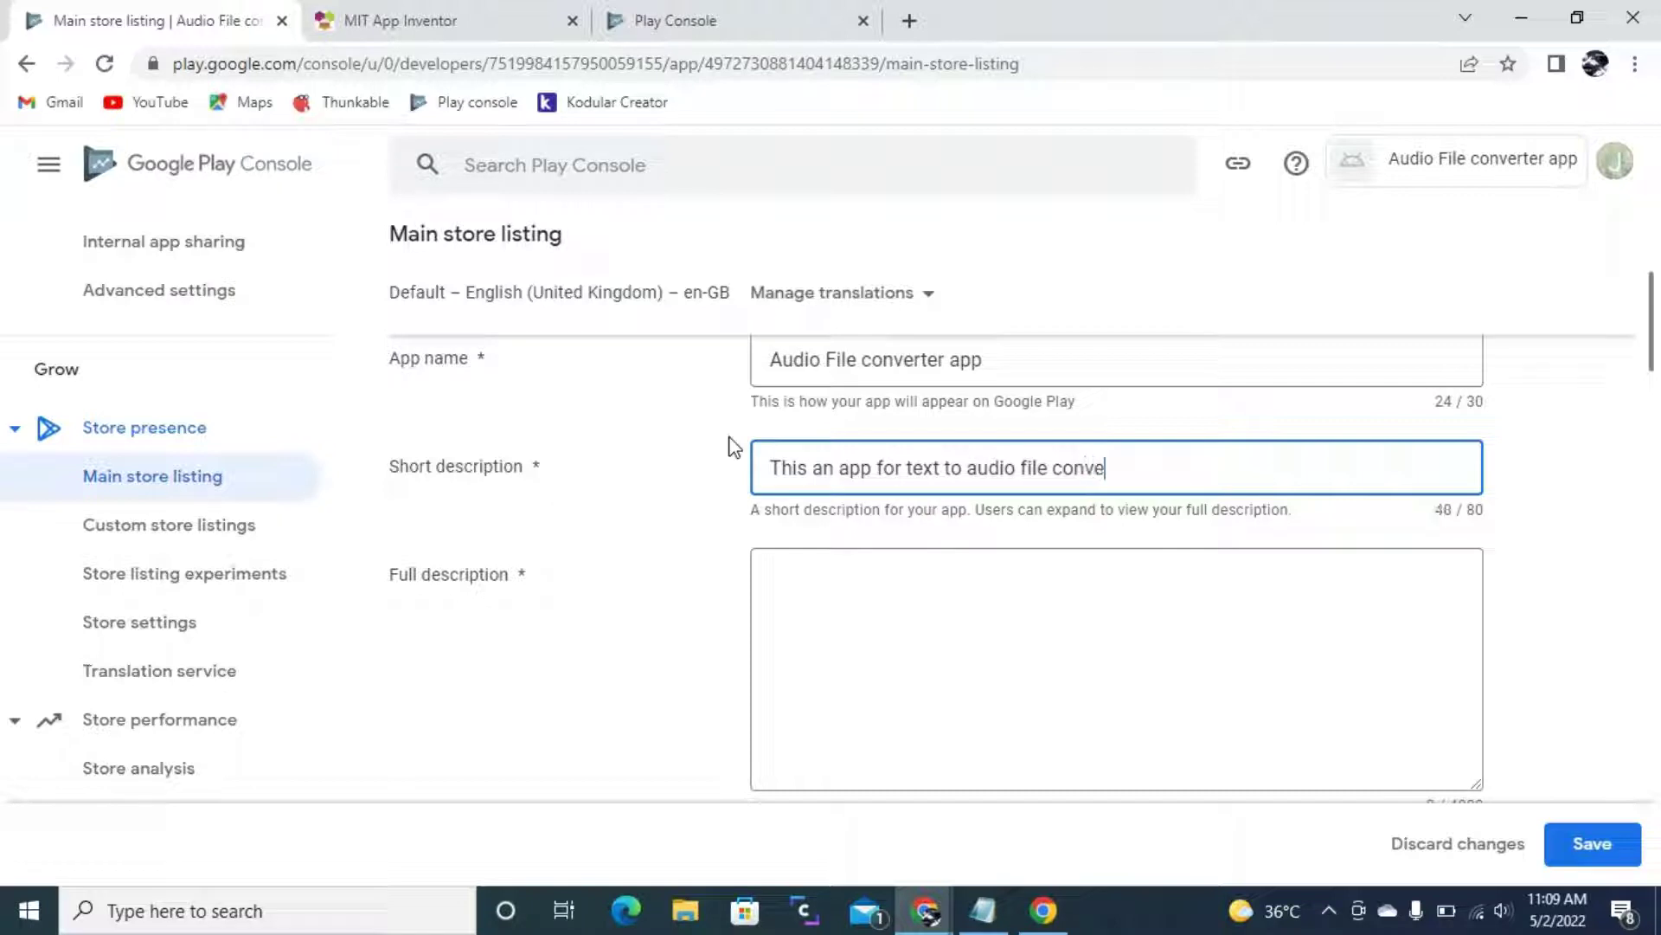
text(rter app!)
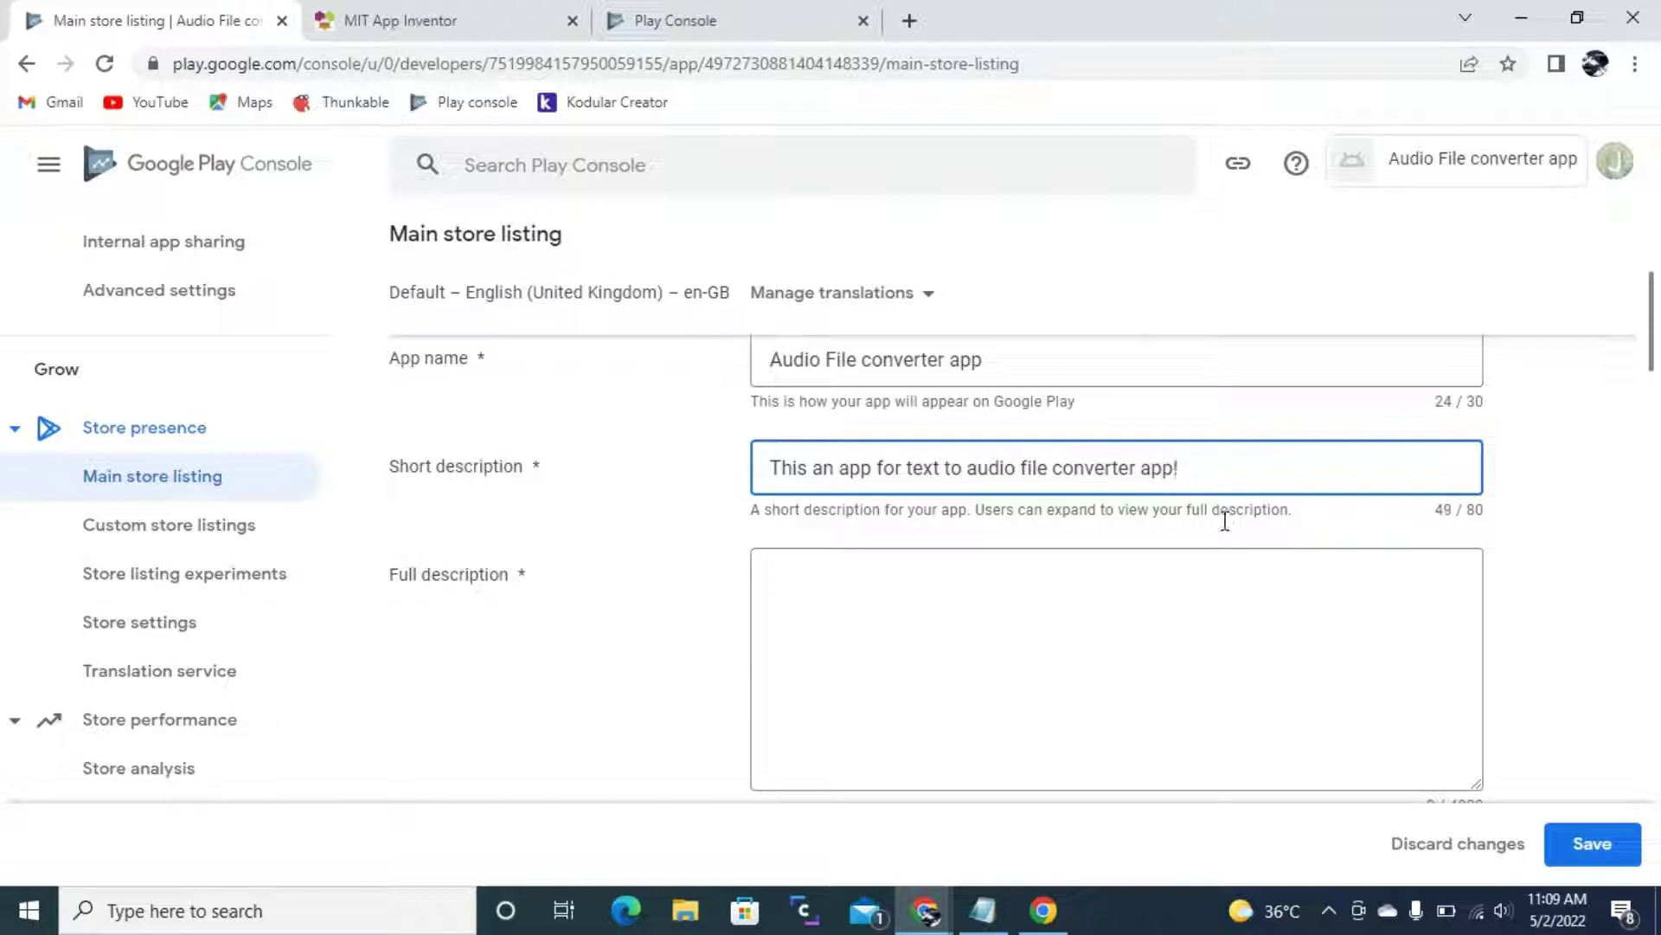
scroll(1015, 463, down, 3)
- Write 'This is an app to convert text to an audio file speech' as the full description (54/4000)
click(1021, 469)
scroll(986, 407, up, 4)
text(This is)
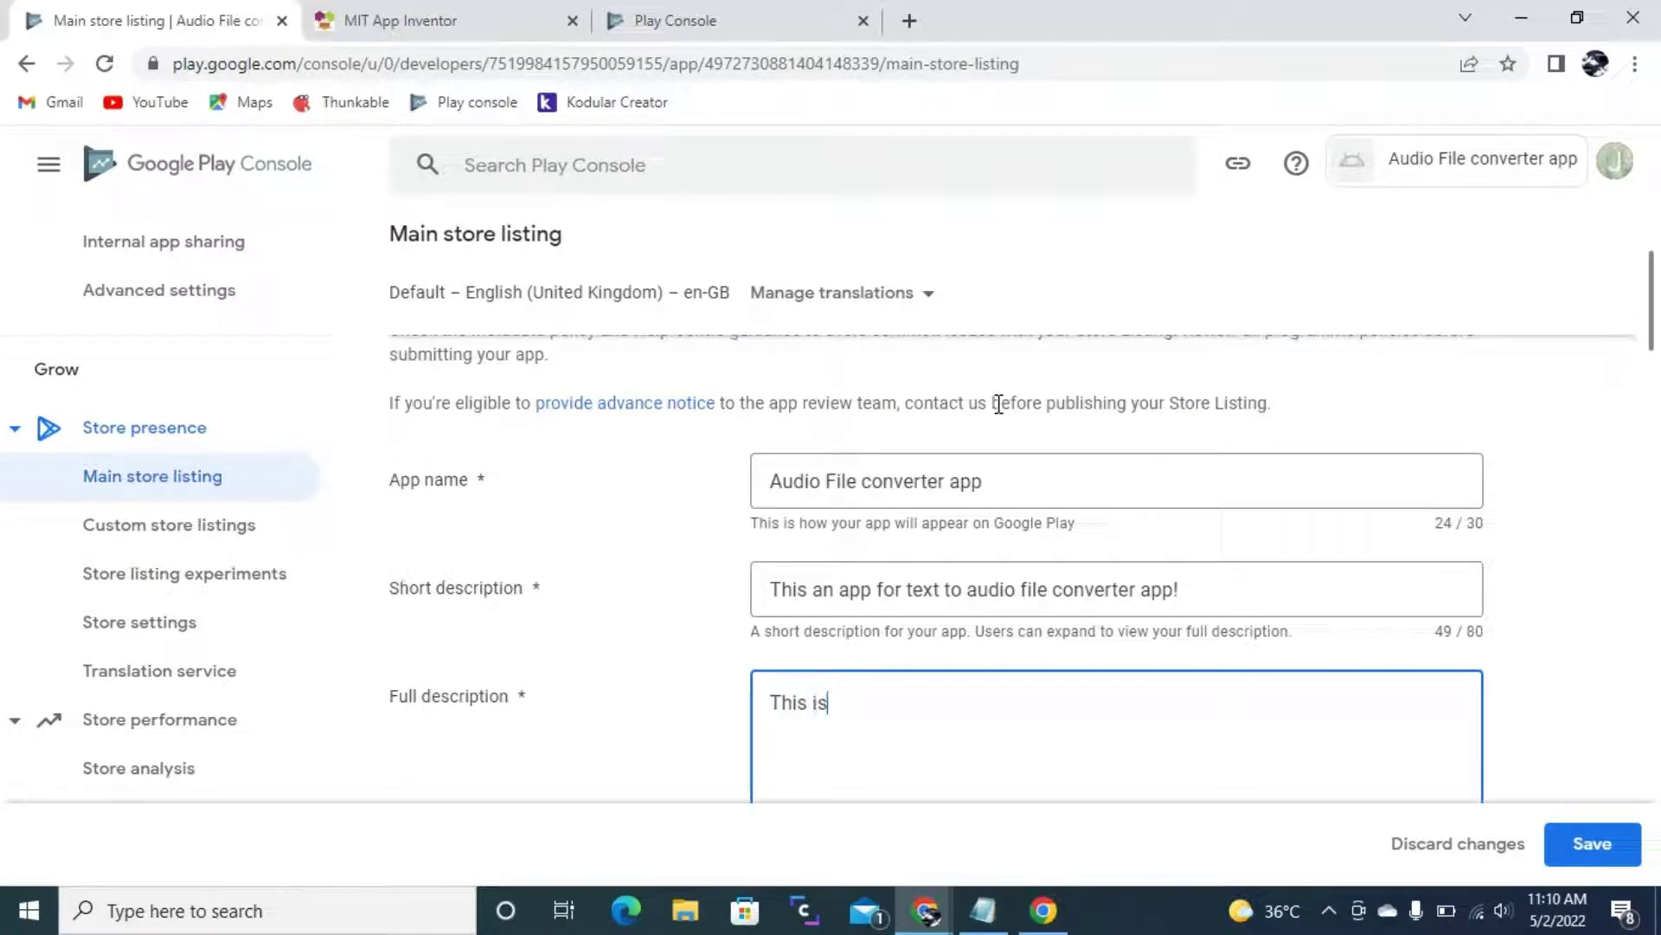
text( an app to convert)
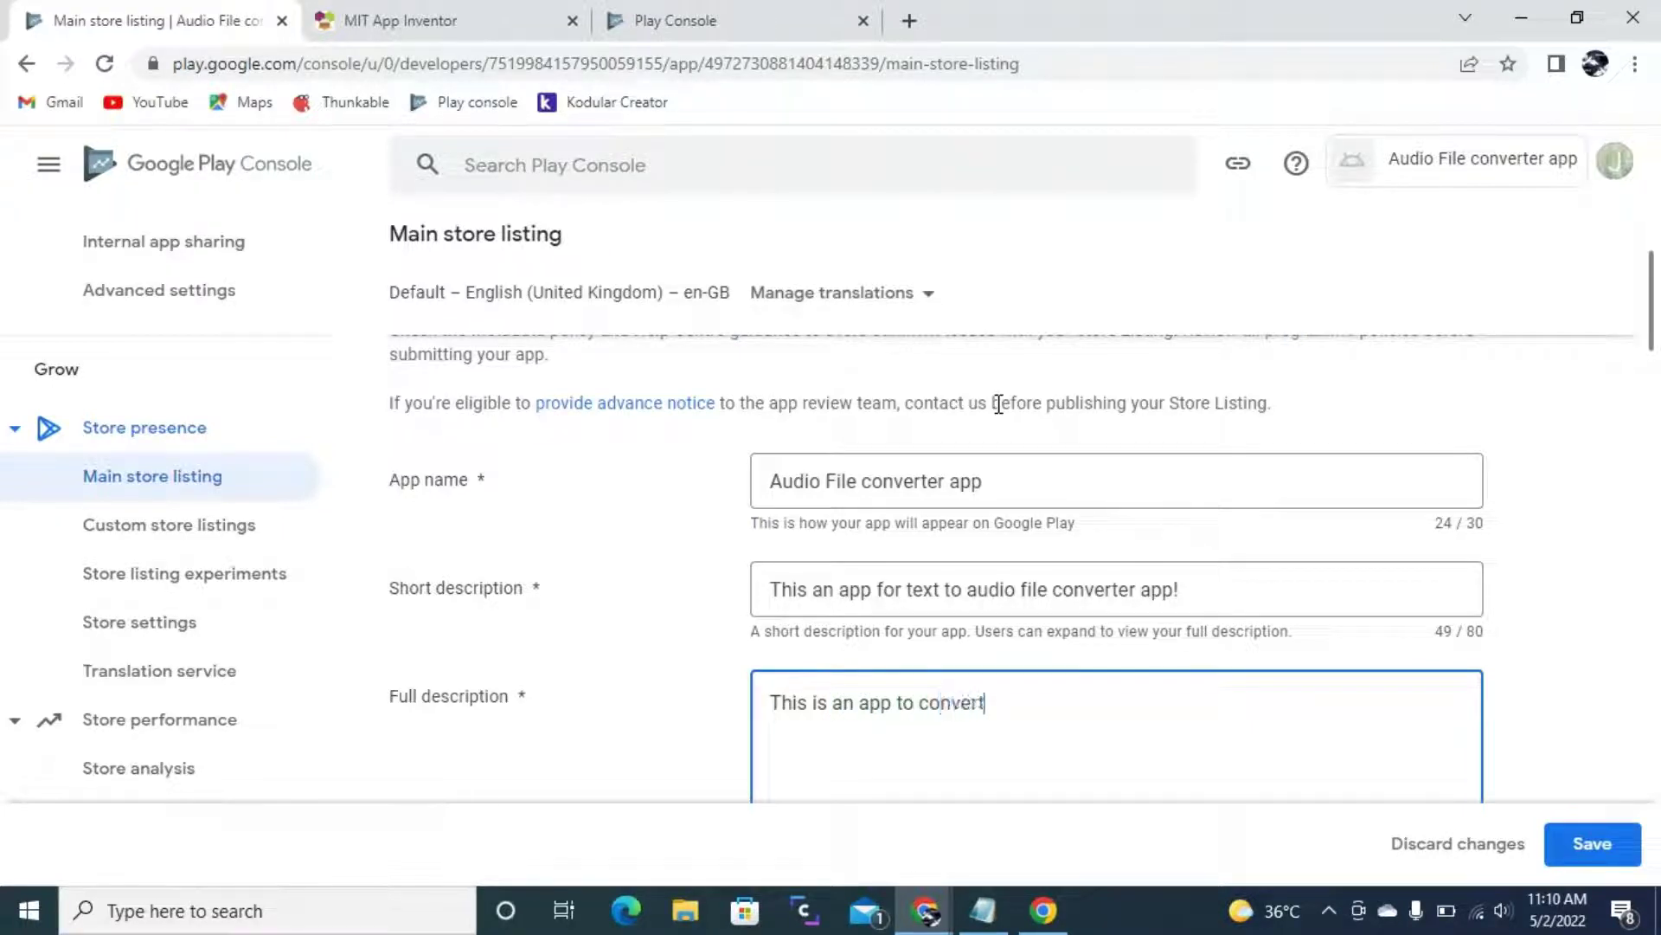
text( text to an audio fi)
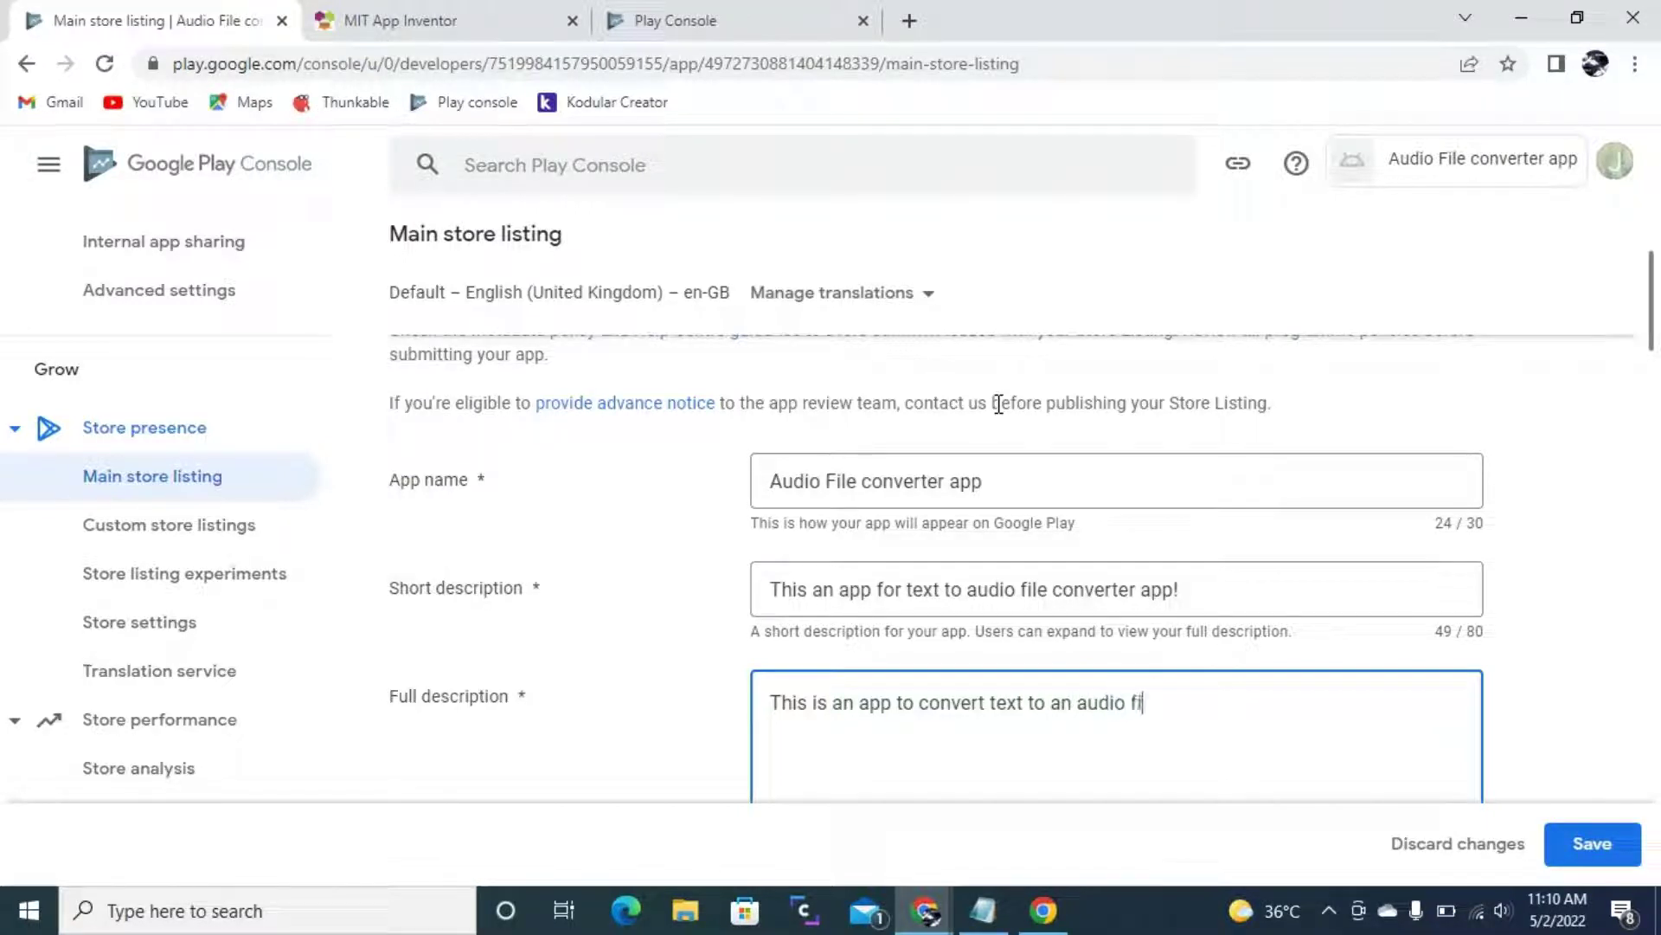
text(le speech)
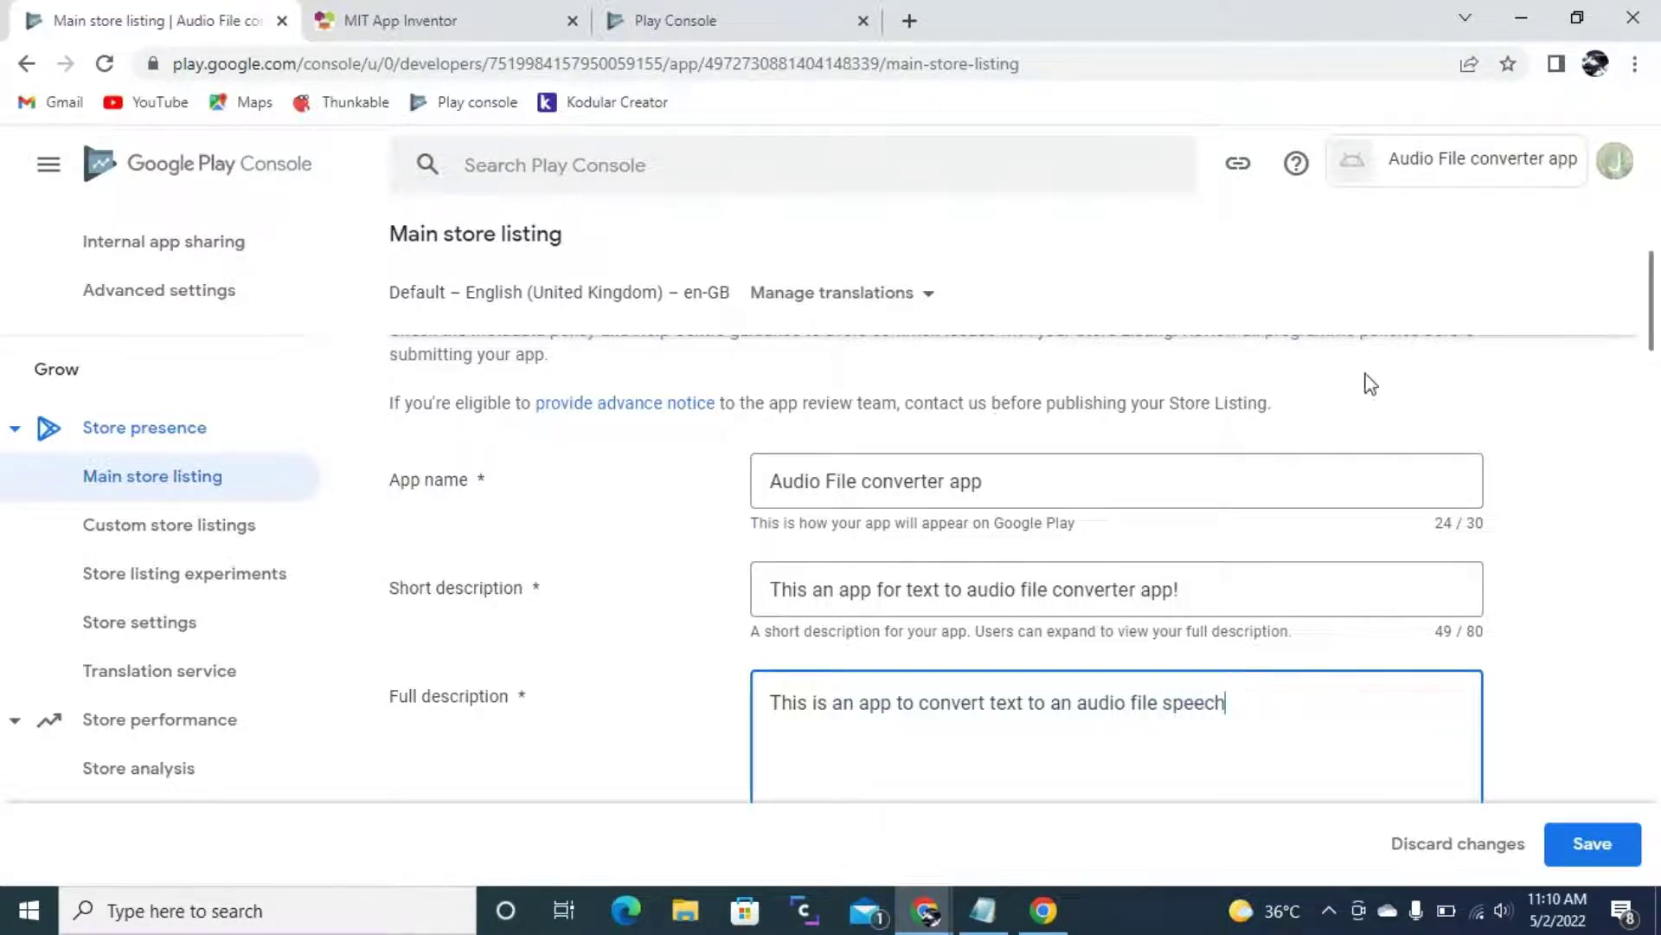
scroll(1250, 586, down, 4)
scroll(1310, 459, up, 1)
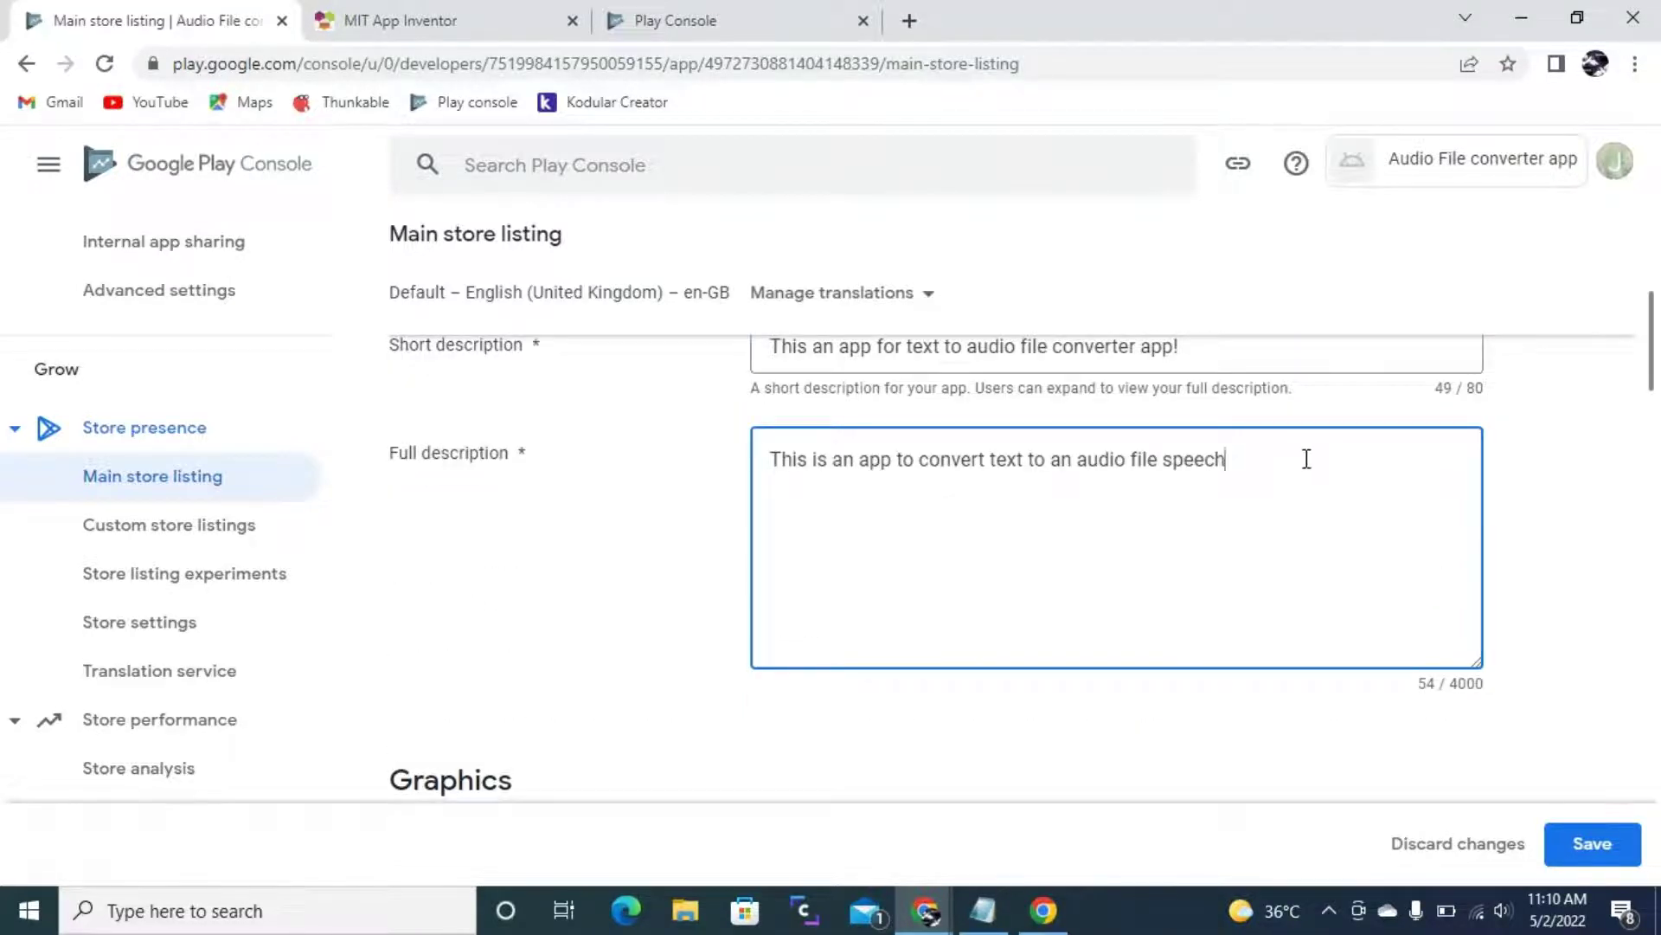
scroll(1306, 458, down, 1)
scroll(1212, 375, up, 1)
- Highlight the full description text and the Feature graphic label to point them out
drag(1218, 460, 622, 465)
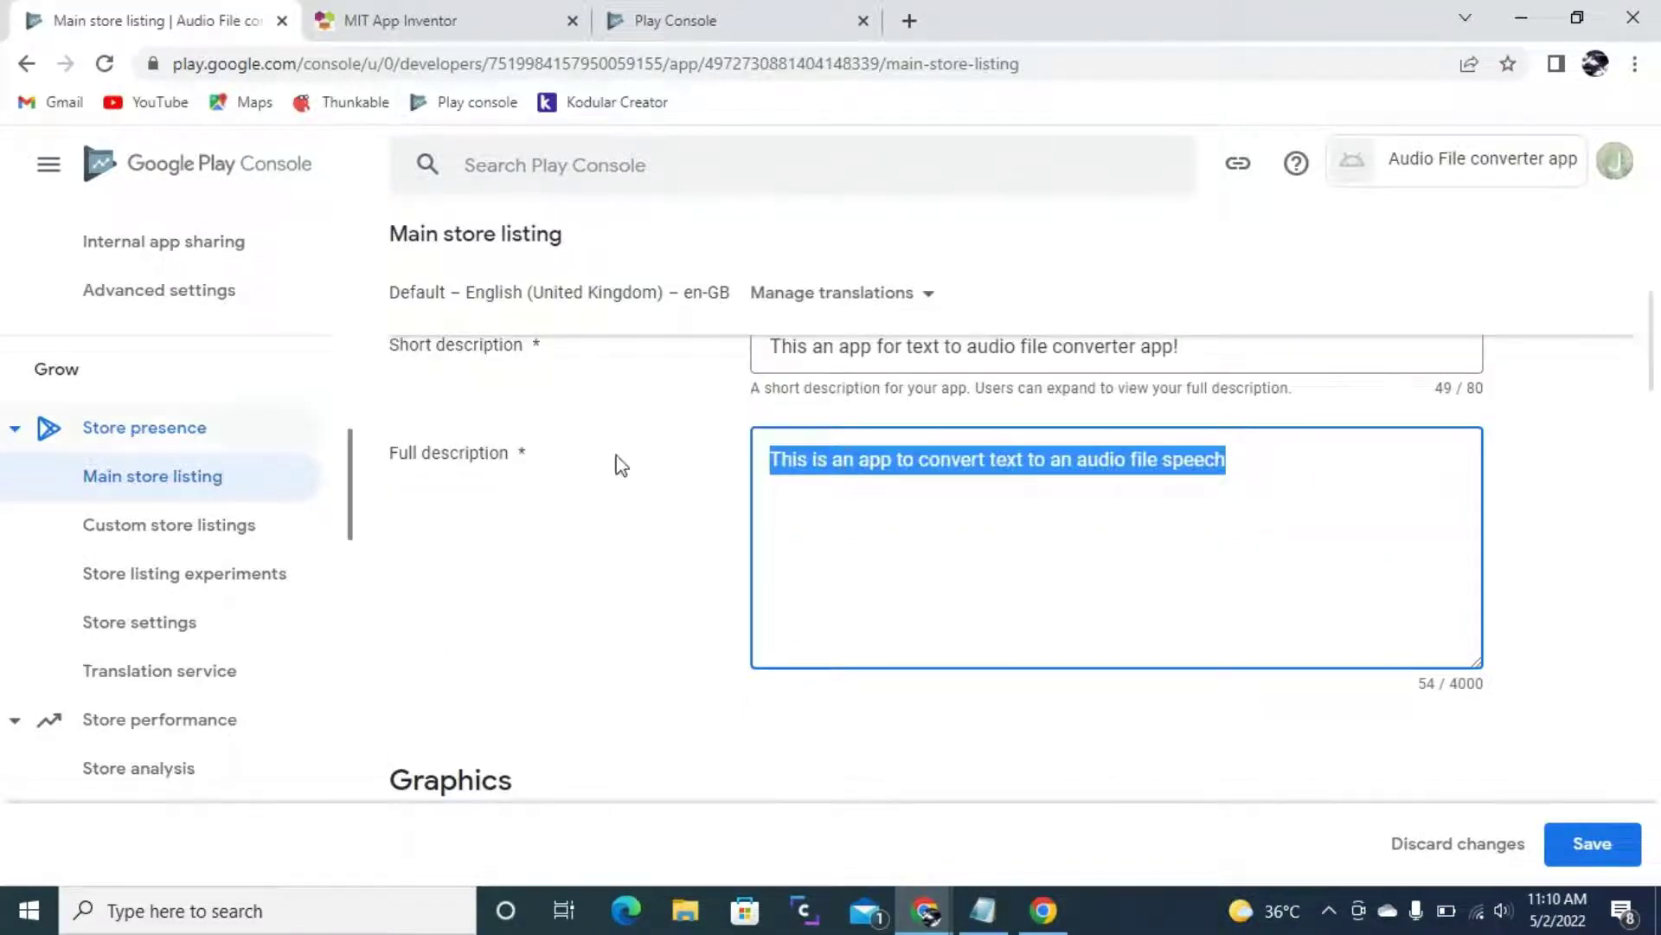
click(1007, 474)
scroll(734, 485, down, 3)
scroll(823, 642, down, 2)
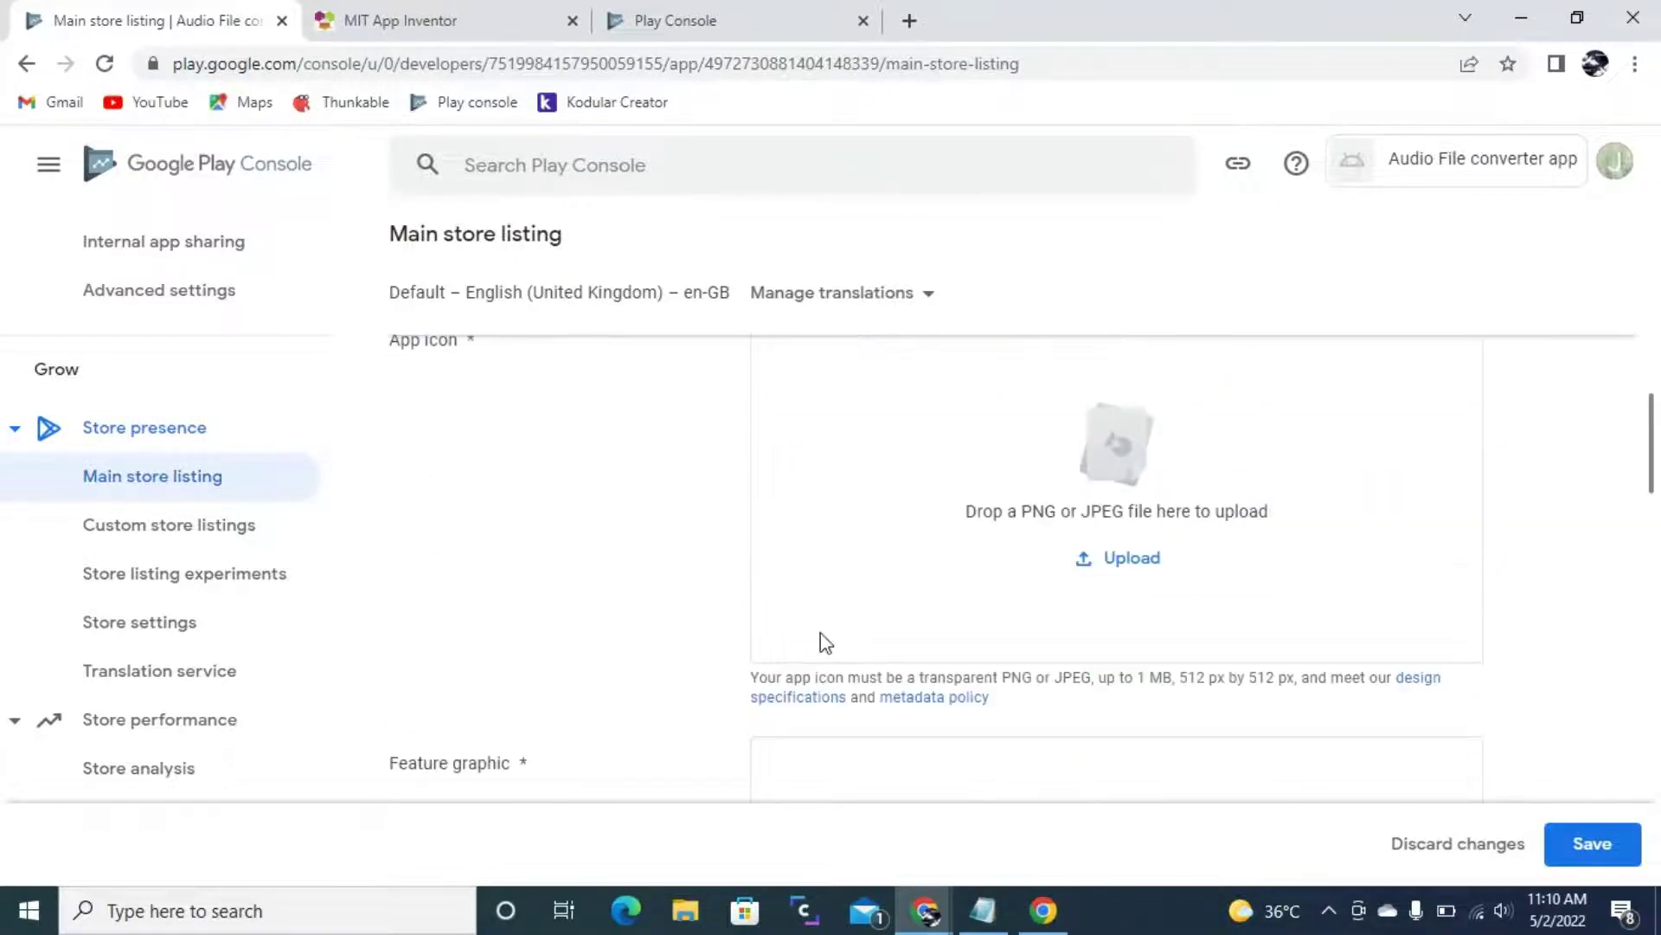
scroll(912, 638, down, 2)
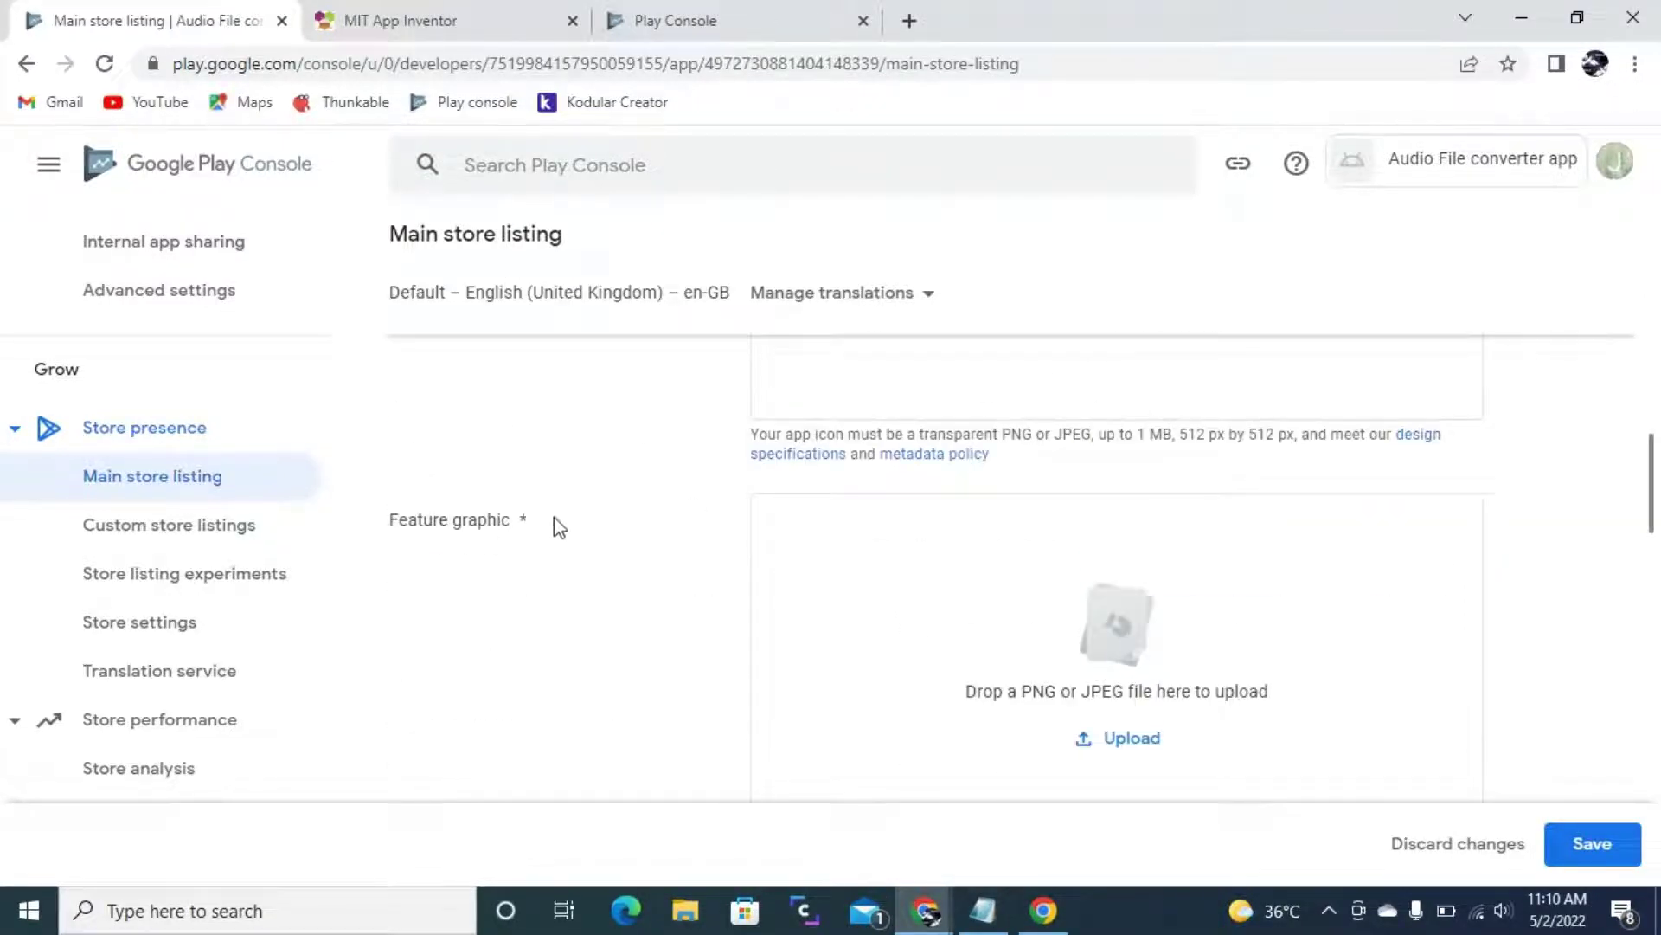
drag(402, 521, 516, 533)
click(517, 533)
scroll(859, 586, down, 2)
scroll(858, 586, down, 1)
- Highlight the Video label and the required Phone screenshots field
drag(382, 560, 402, 558)
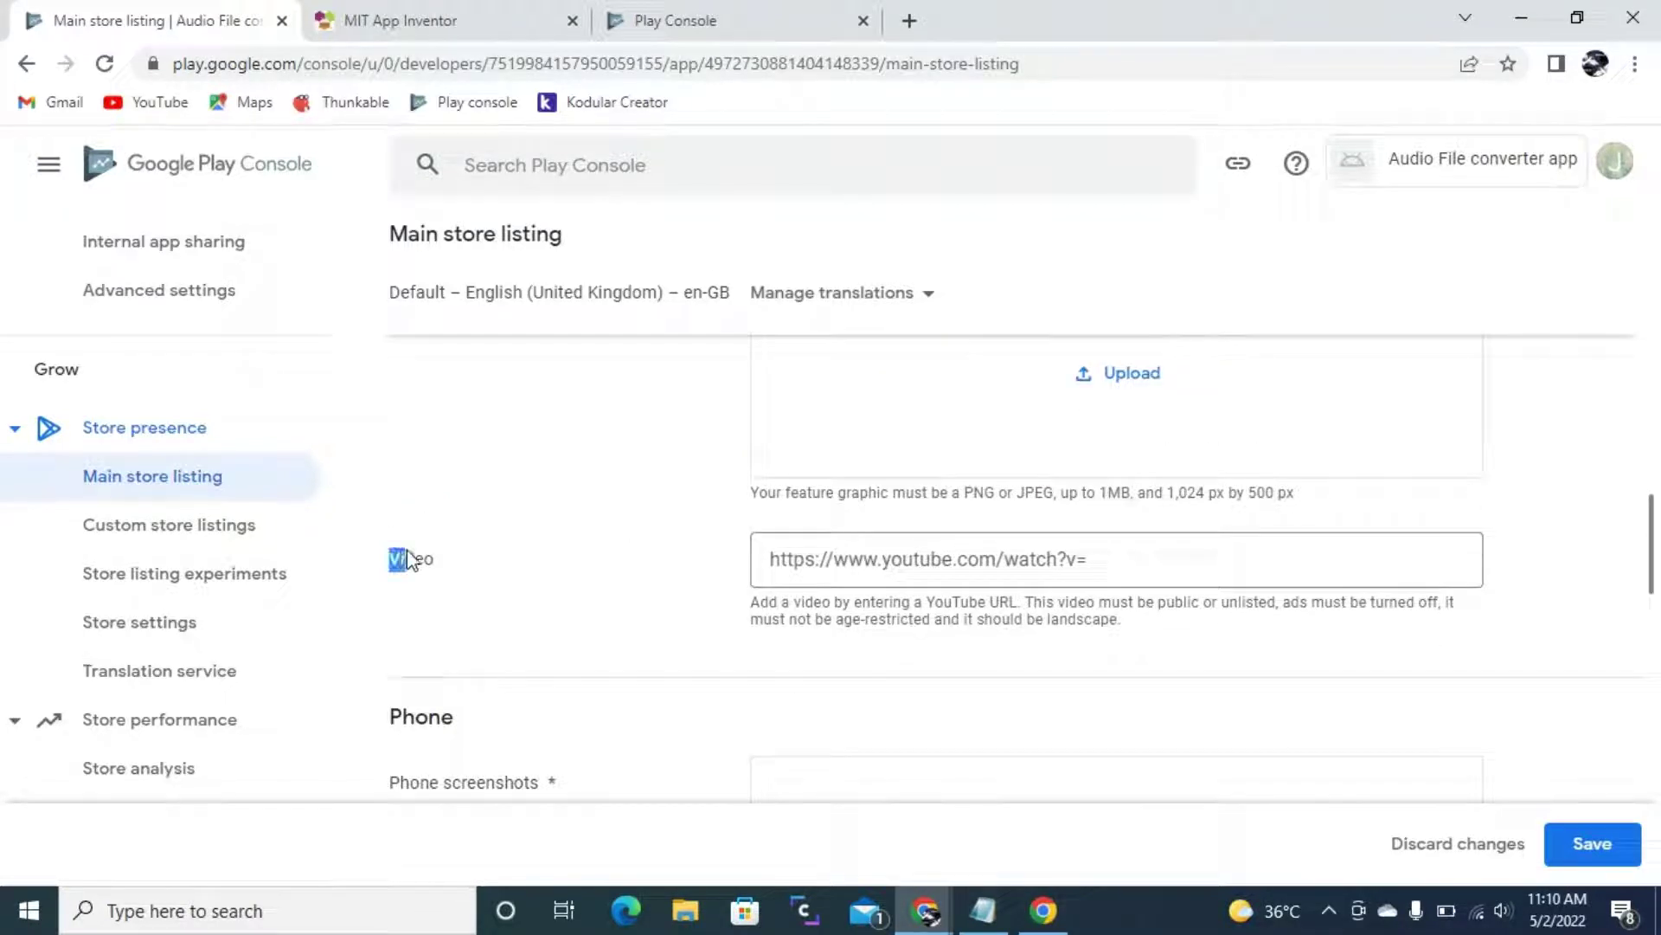
click(423, 560)
scroll(768, 605, down, 2)
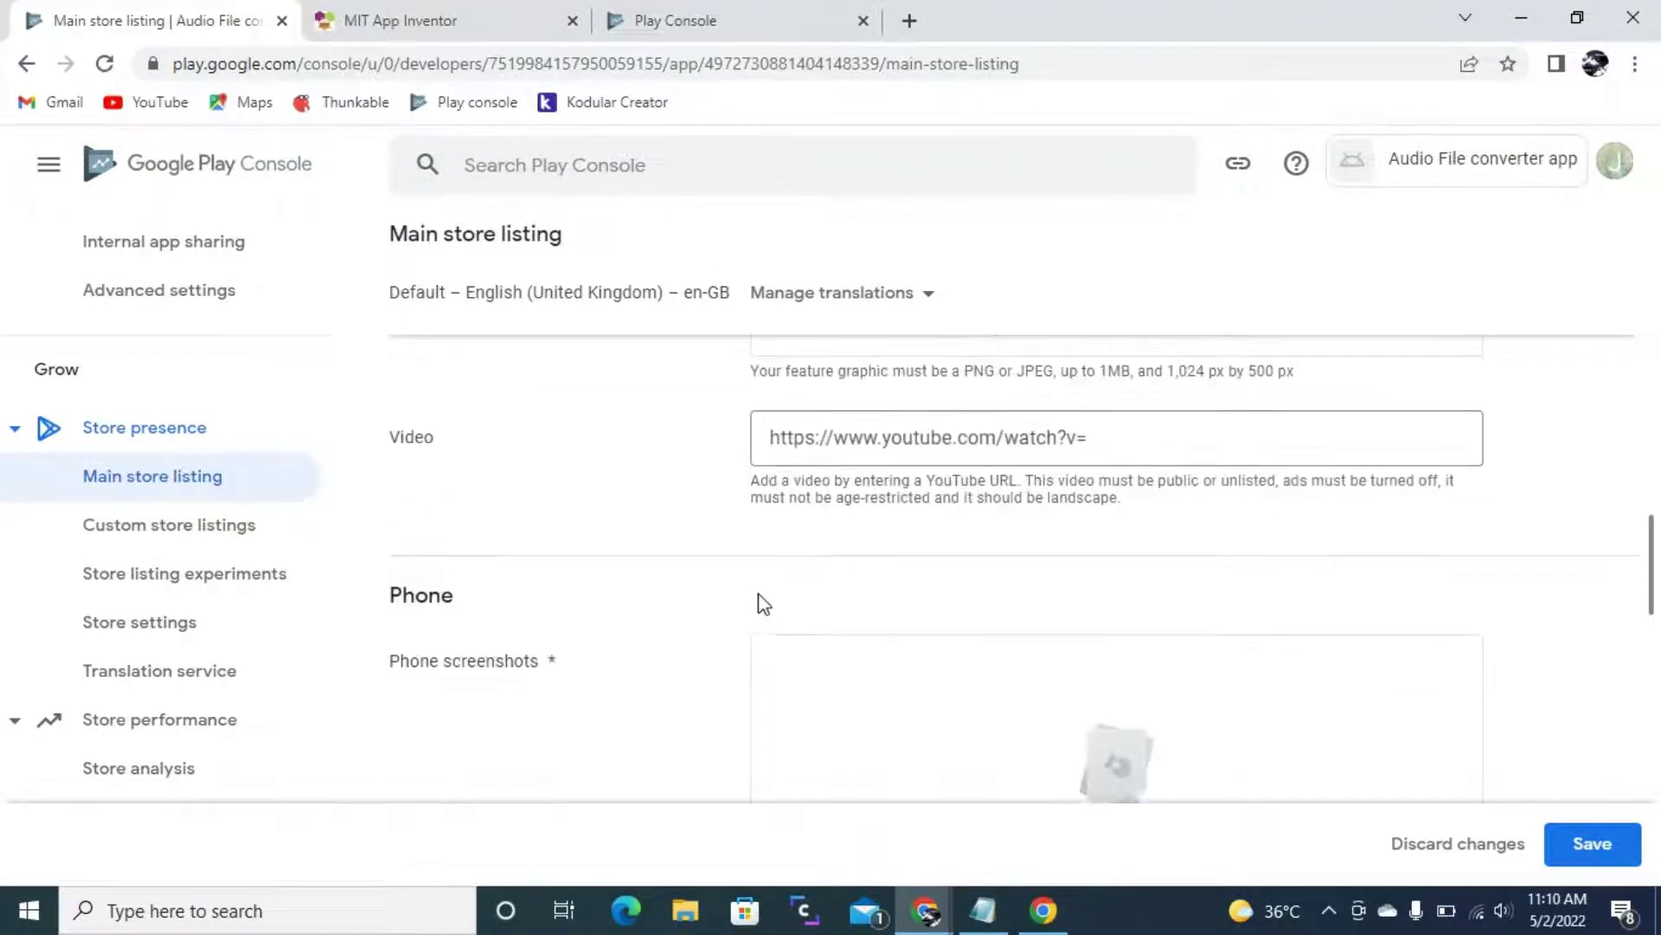
drag(409, 540, 547, 554)
click(511, 545)
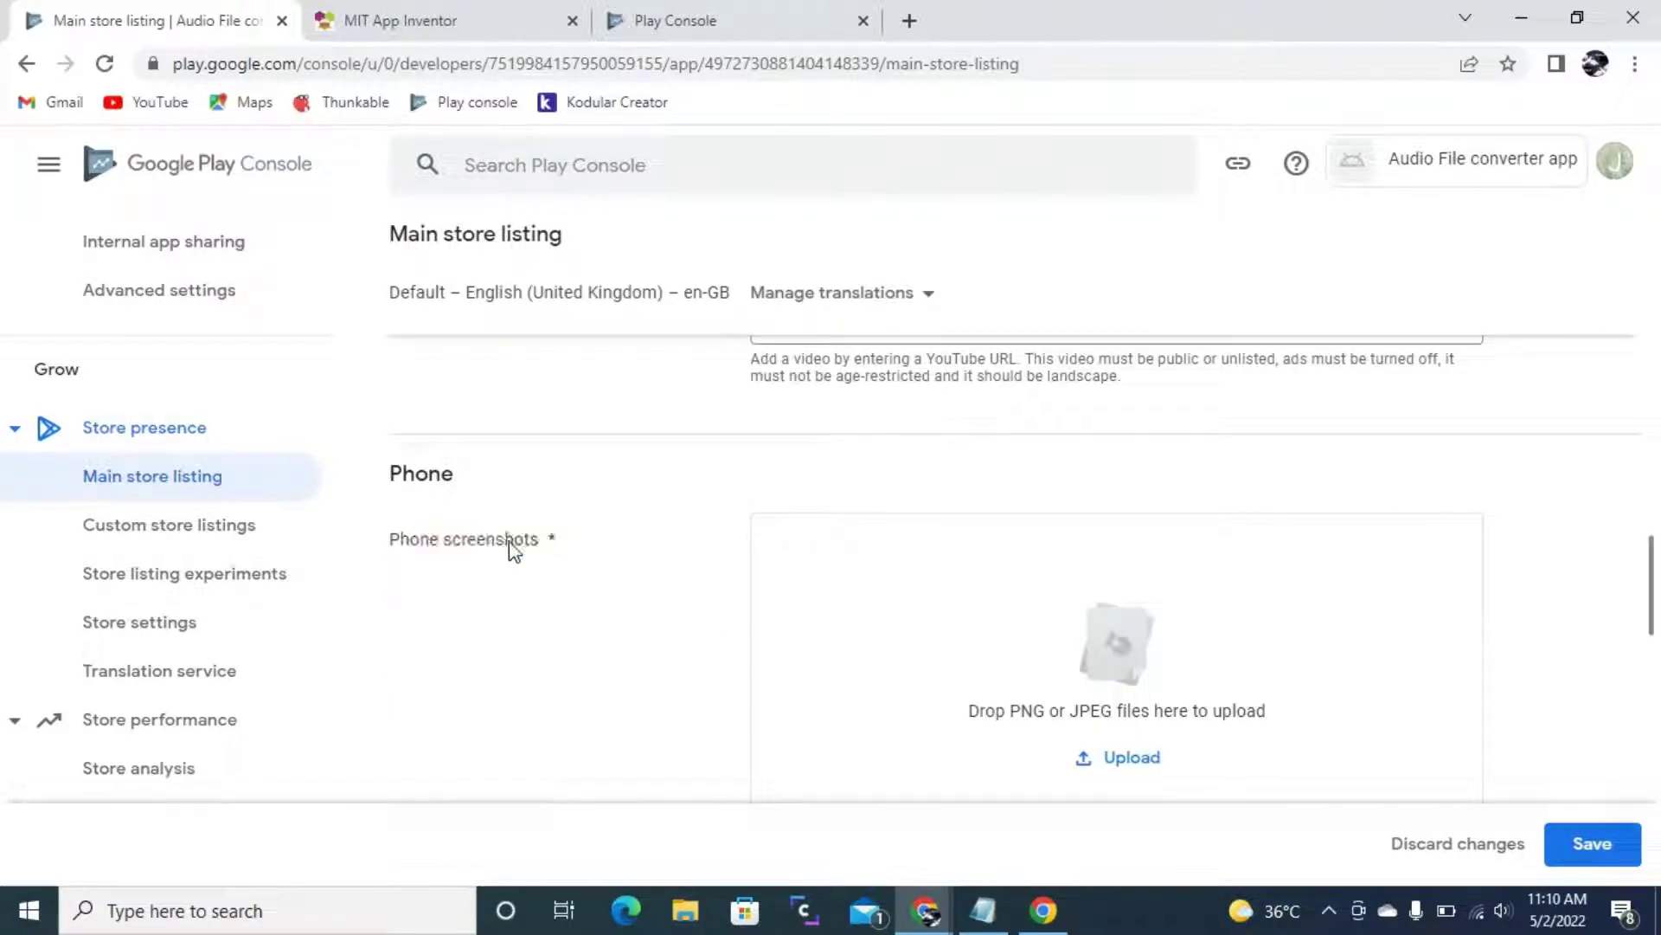
- Scroll through the listing's graphics sections and back up to the top
scroll(645, 575, up, 2)
scroll(647, 578, up, 1)
scroll(619, 571, up, 5)
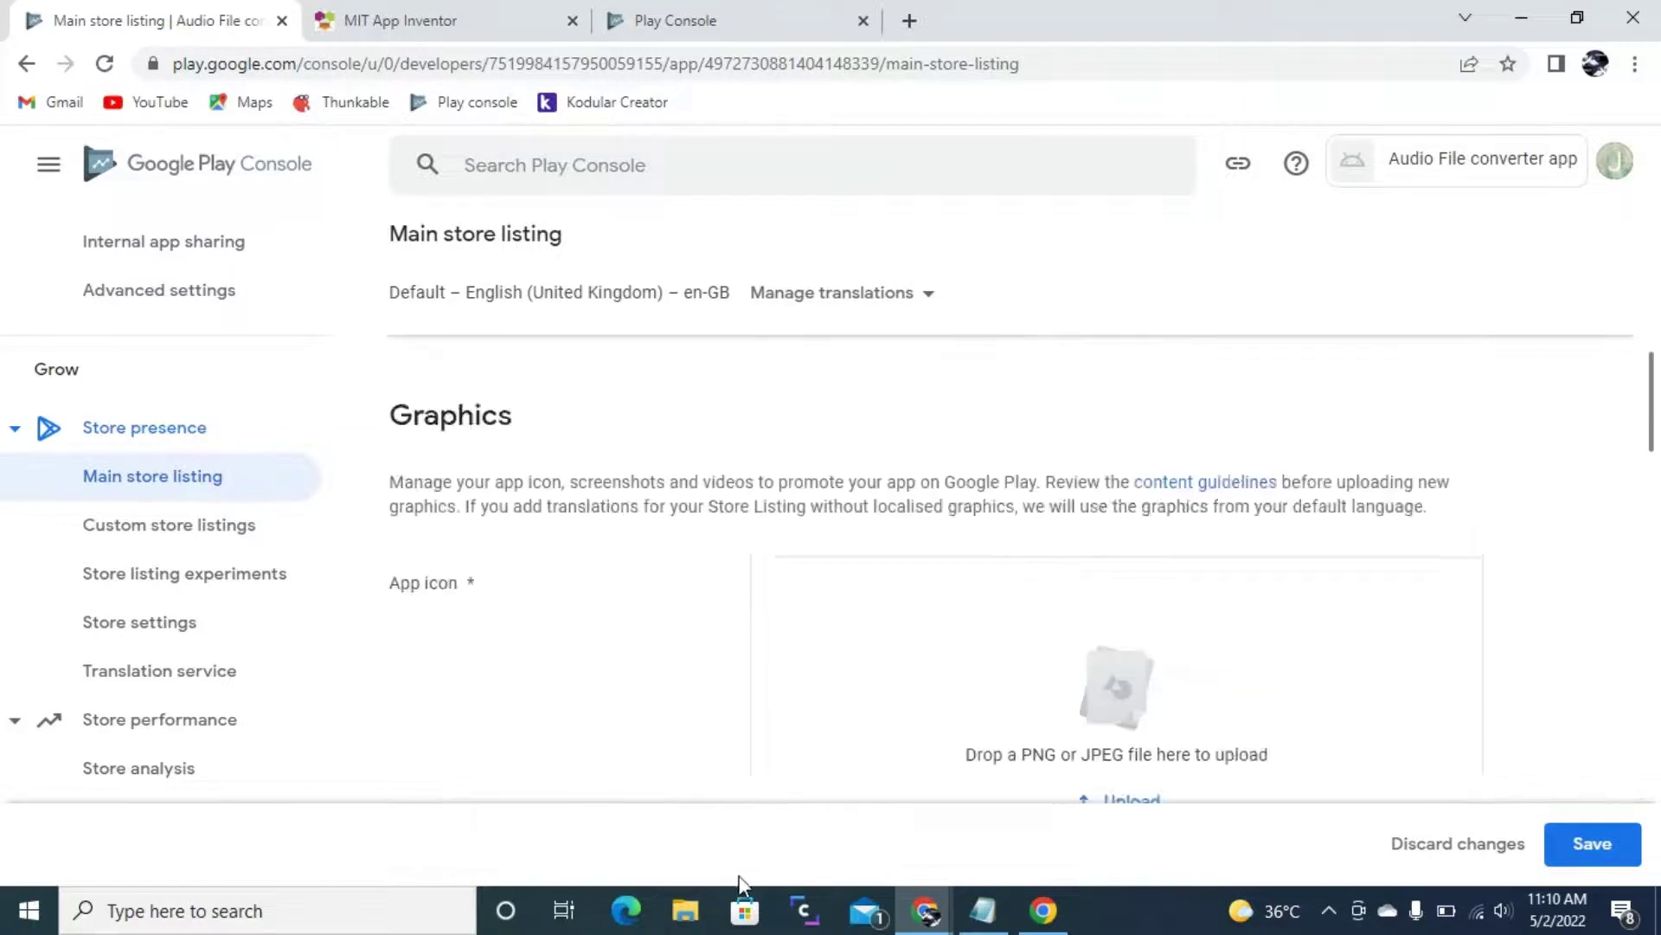
scroll(730, 717, down, 1)
scroll(641, 563, down, 2)
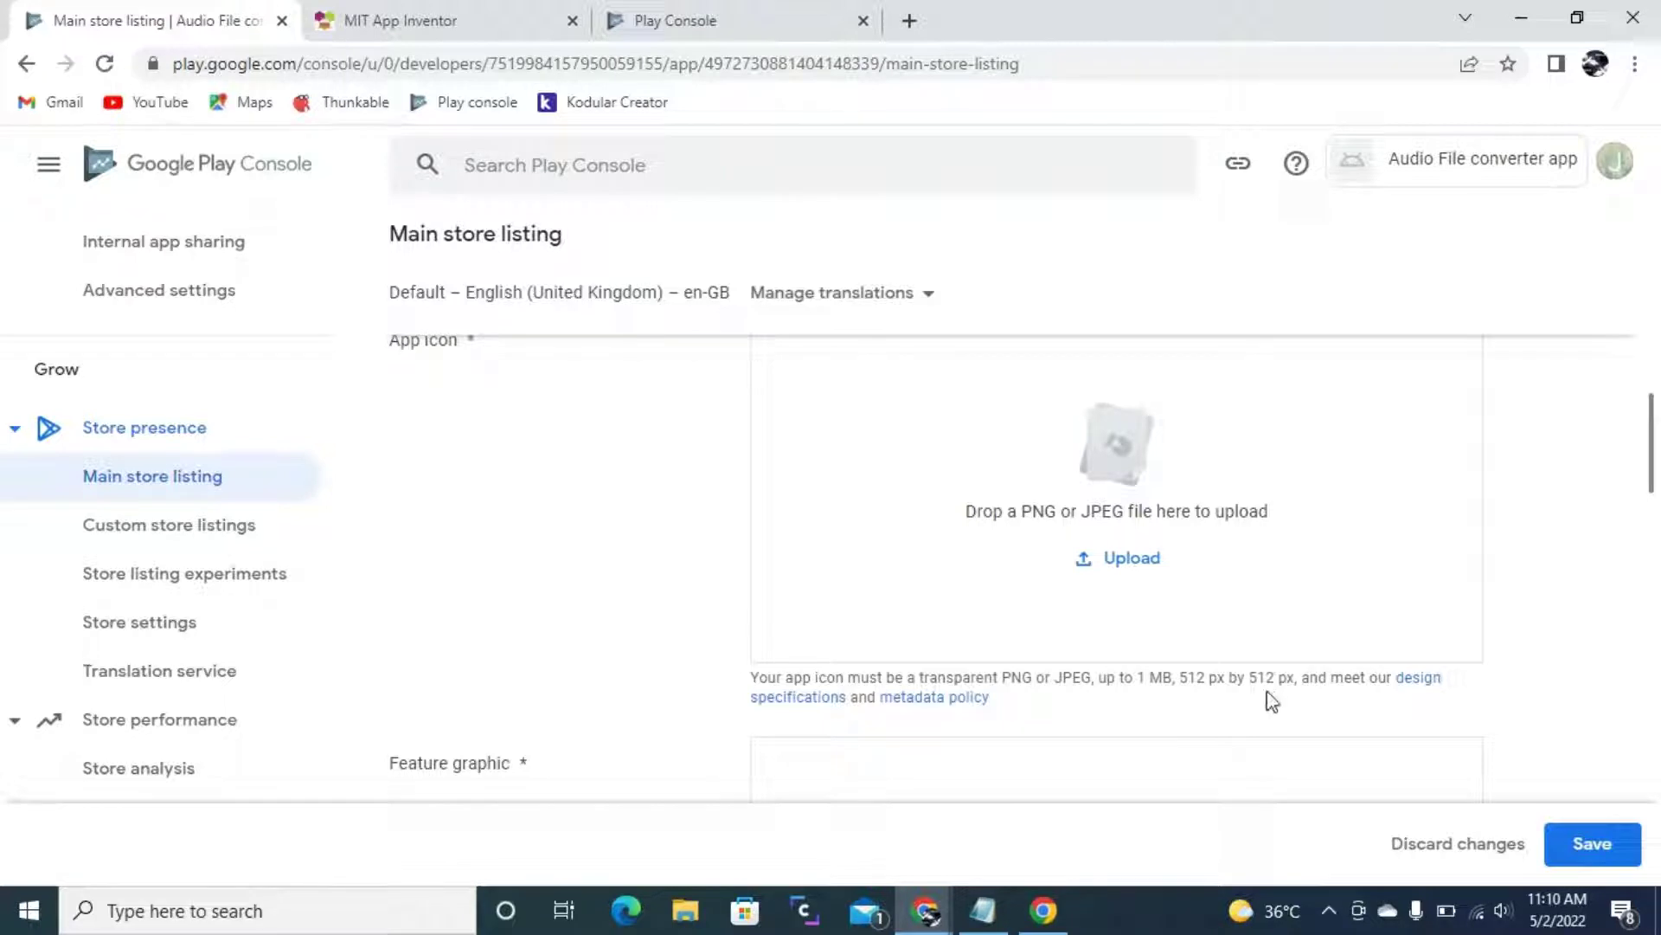
scroll(1211, 684, down, 1)
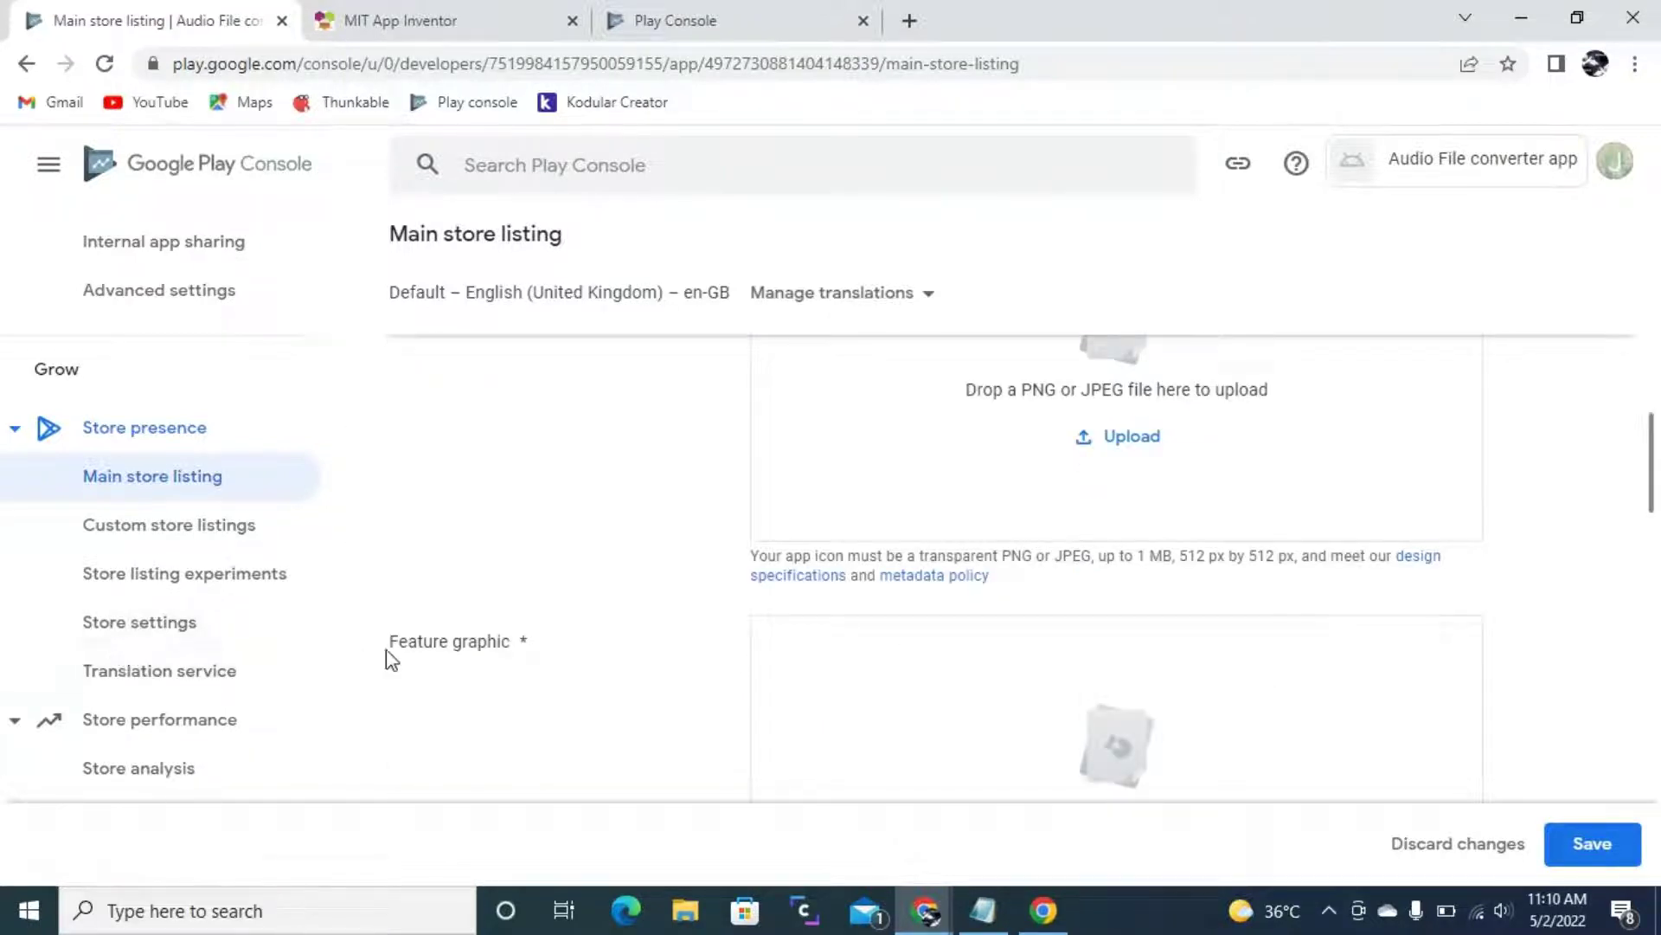
scroll(394, 657, down, 1)
scroll(957, 638, down, 2)
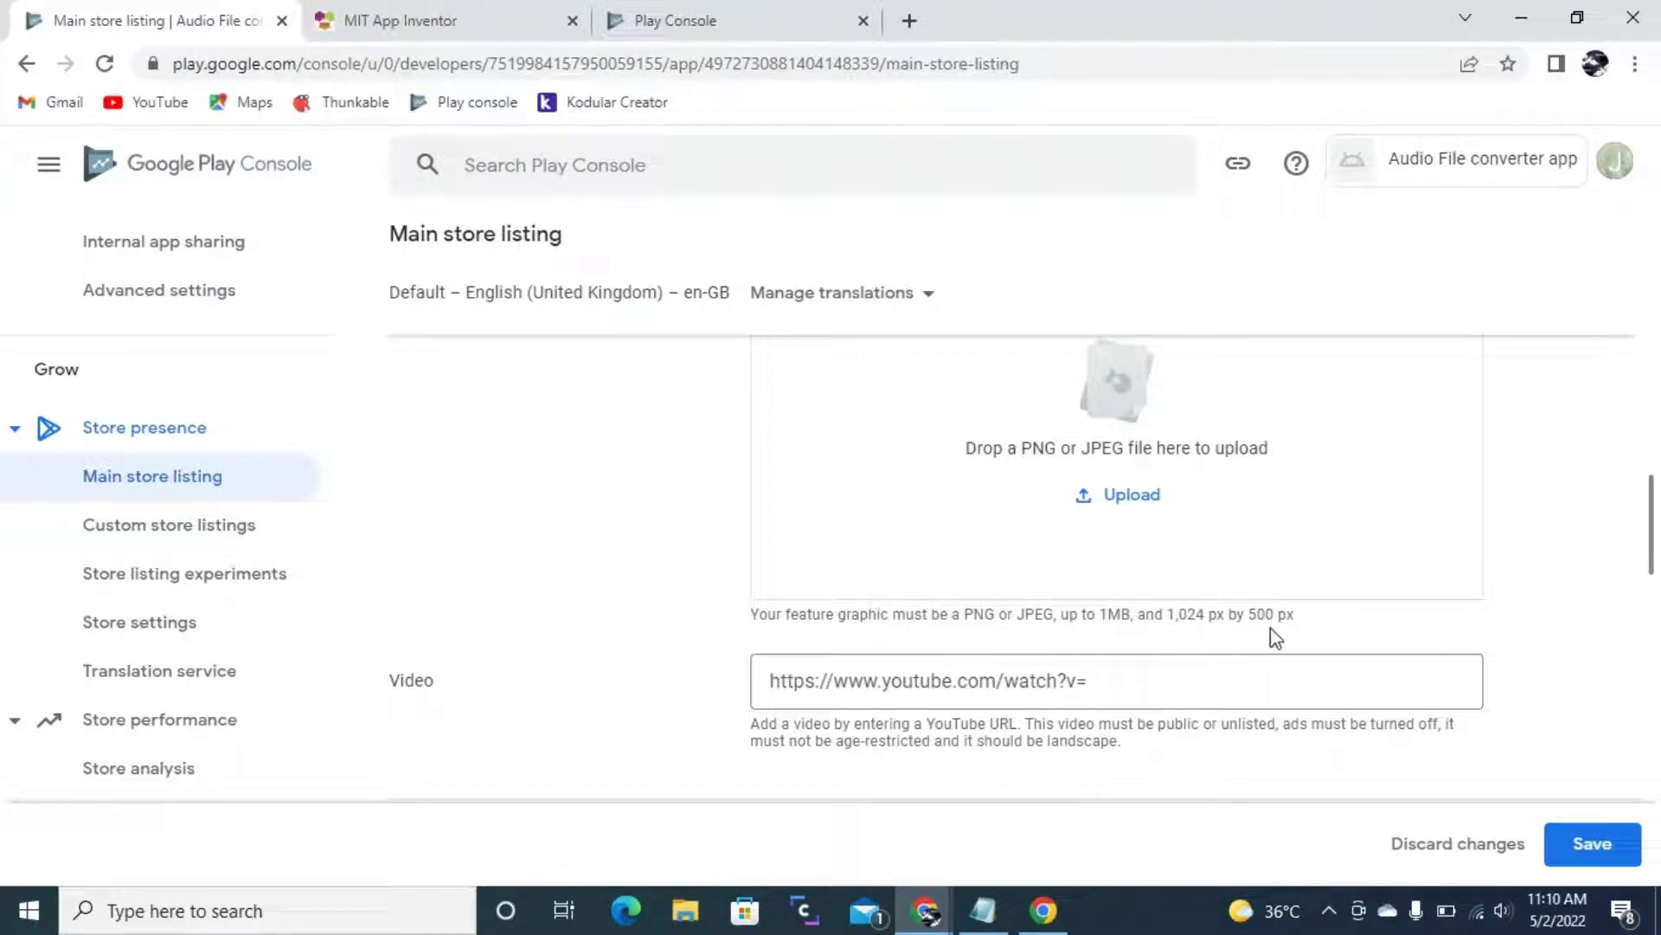
scroll(1264, 649, down, 1)
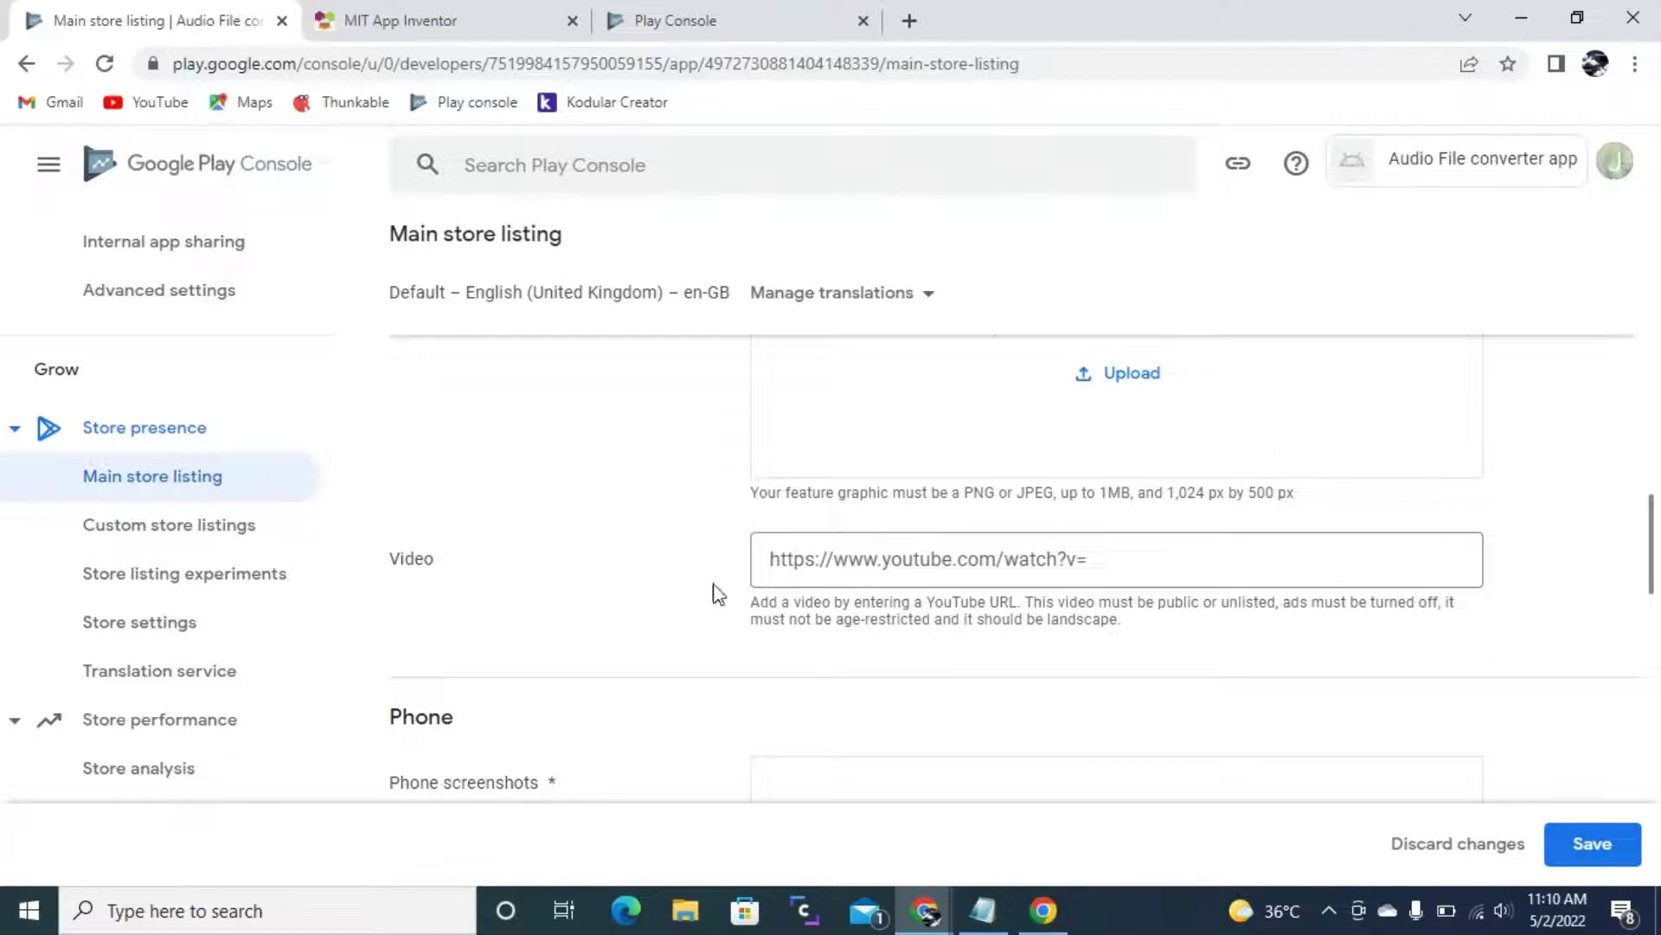
scroll(827, 597, down, 1)
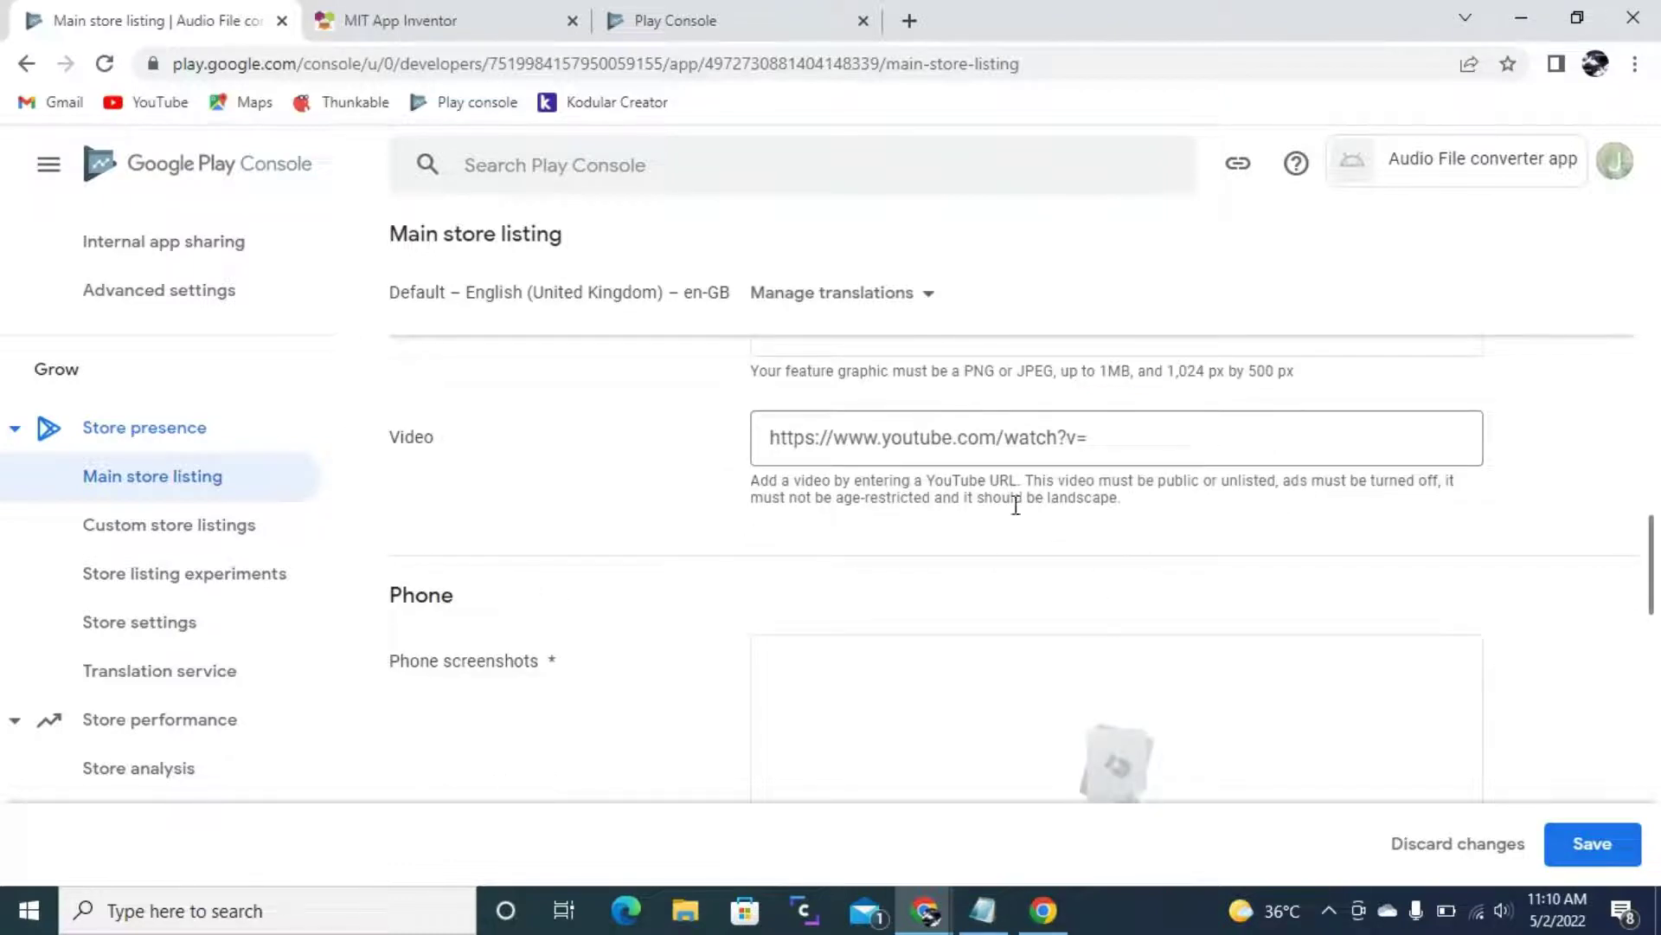
scroll(630, 641, down, 1)
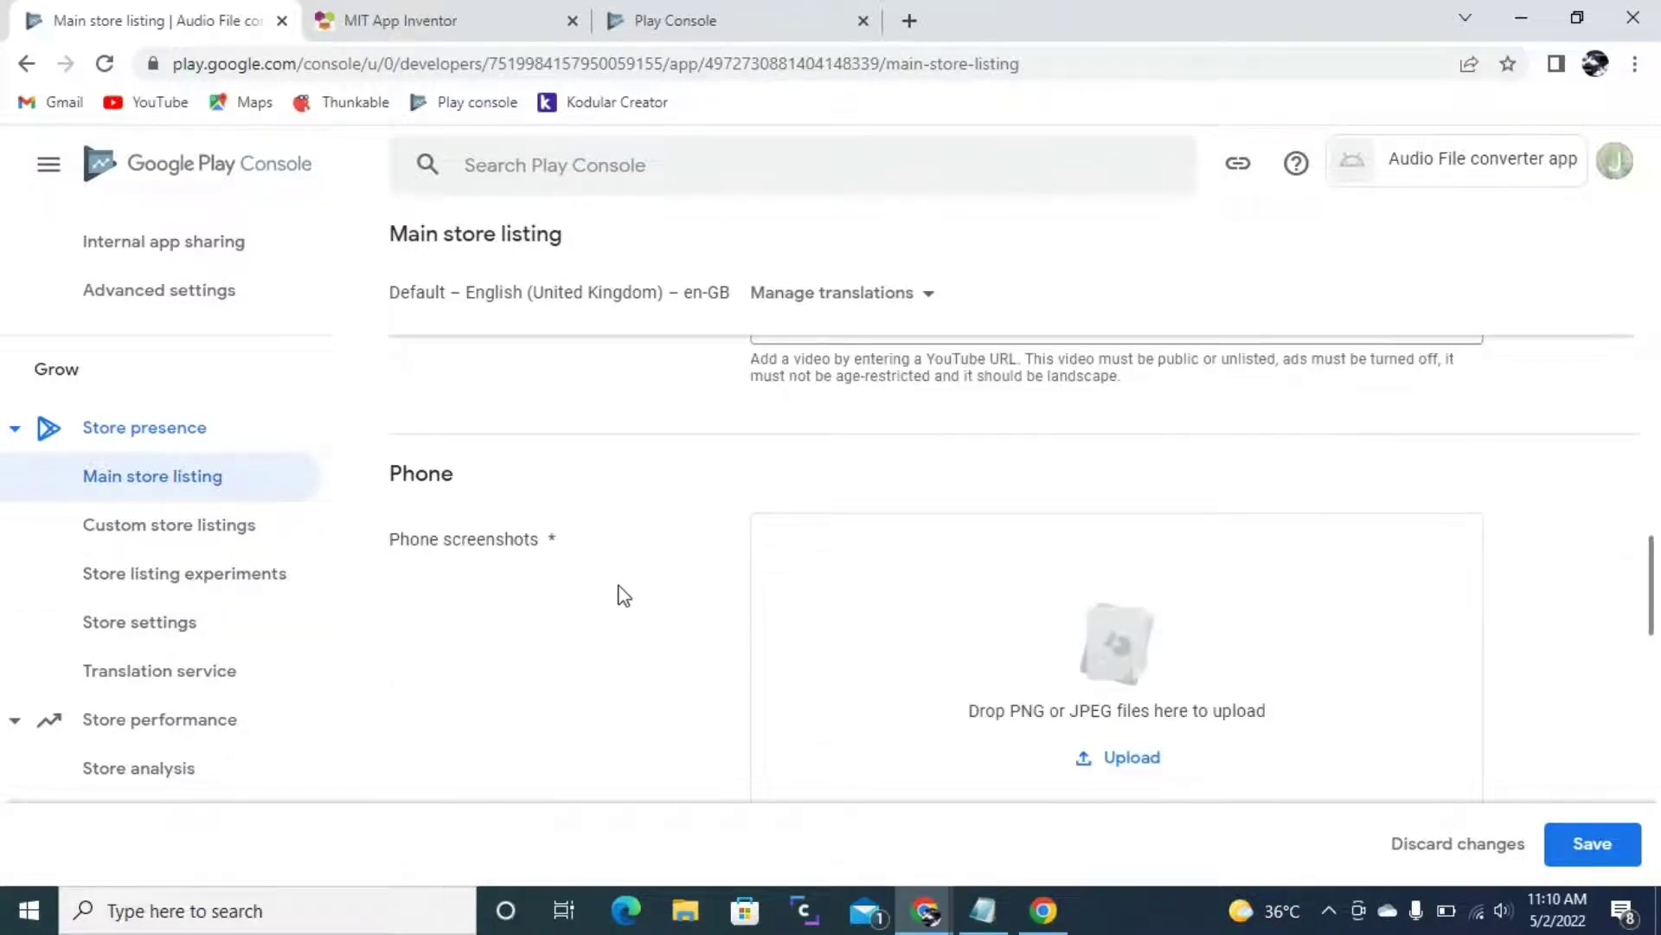
scroll(764, 620, down, 1)
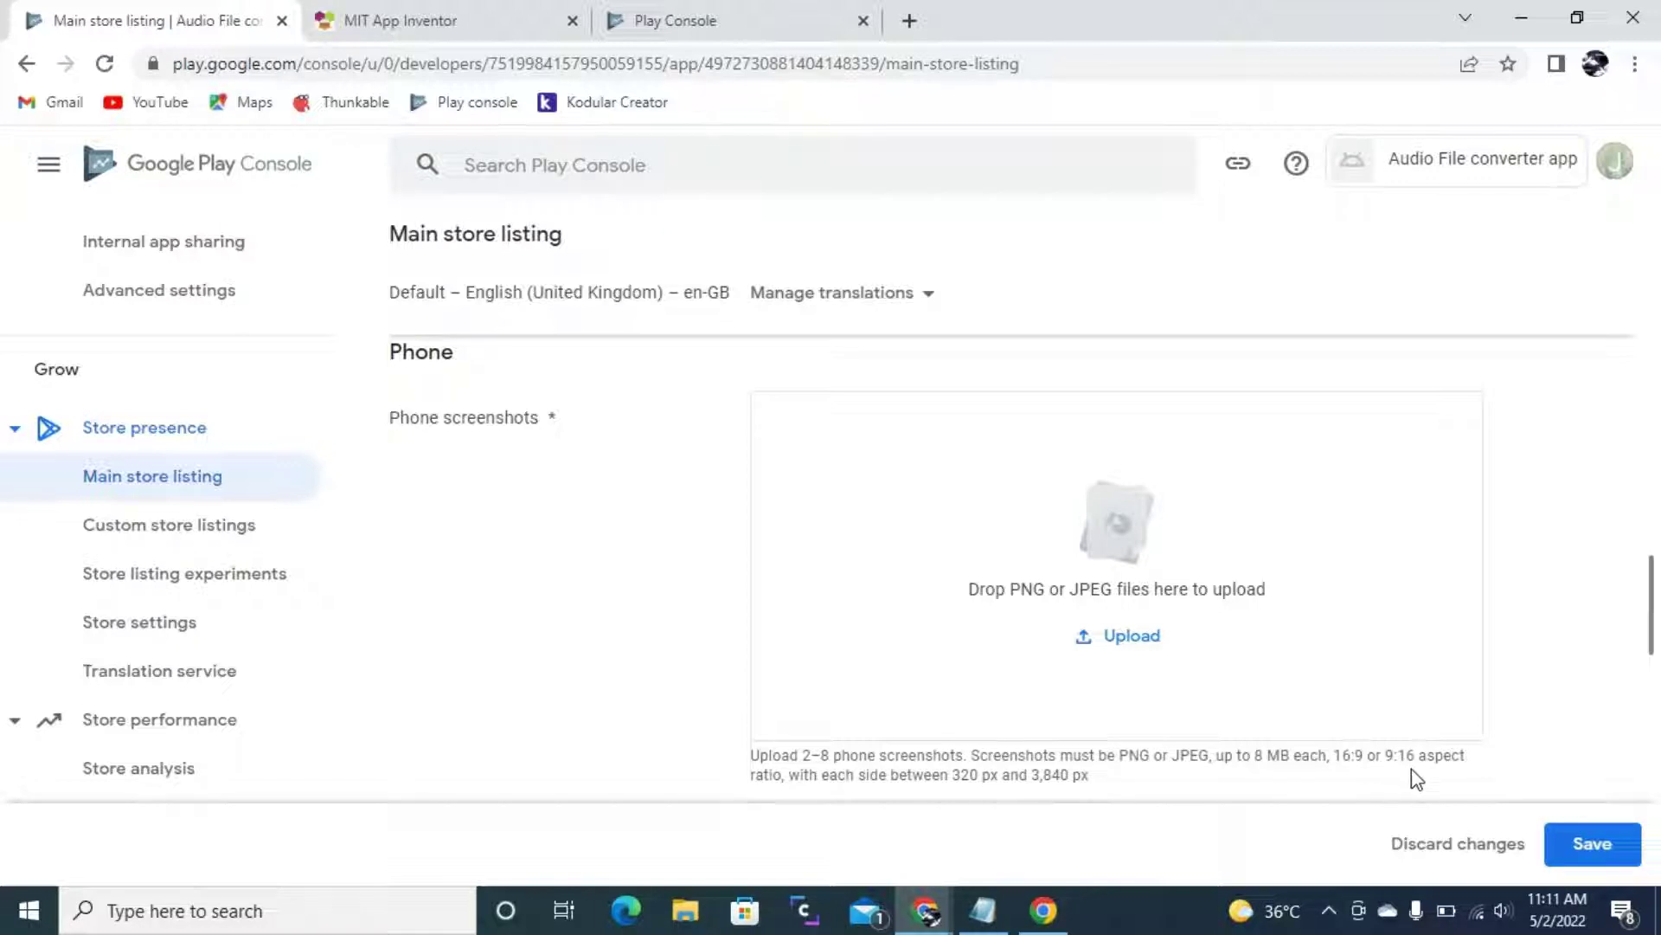
scroll(1402, 745, down, 1)
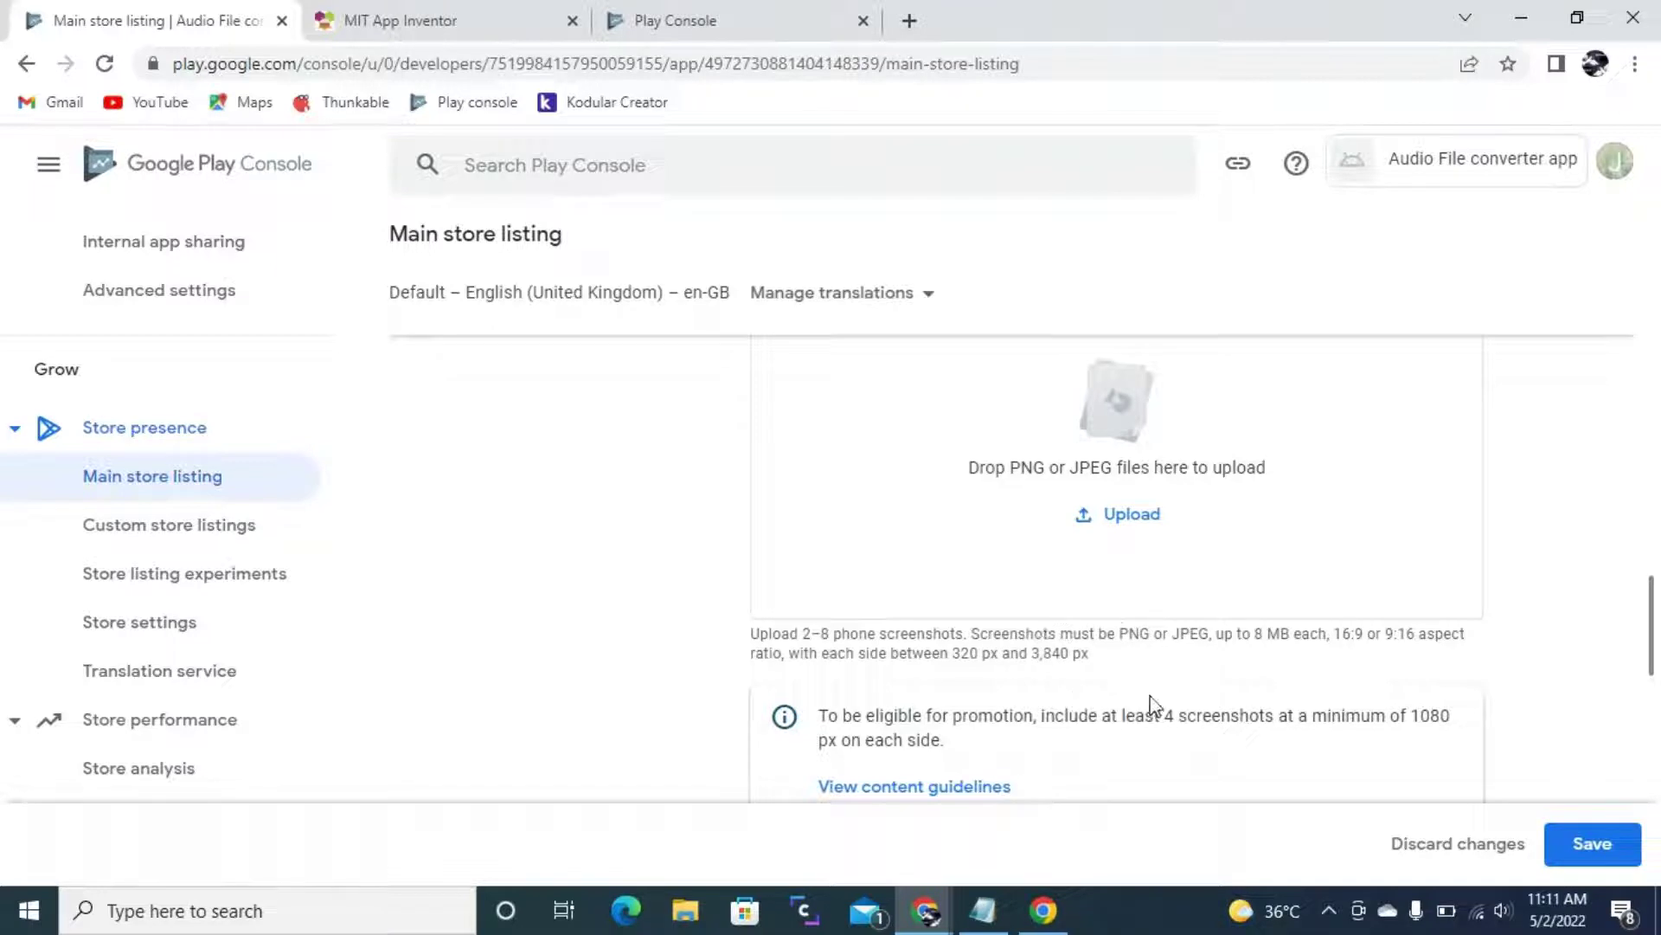
scroll(1105, 676, up, 1)
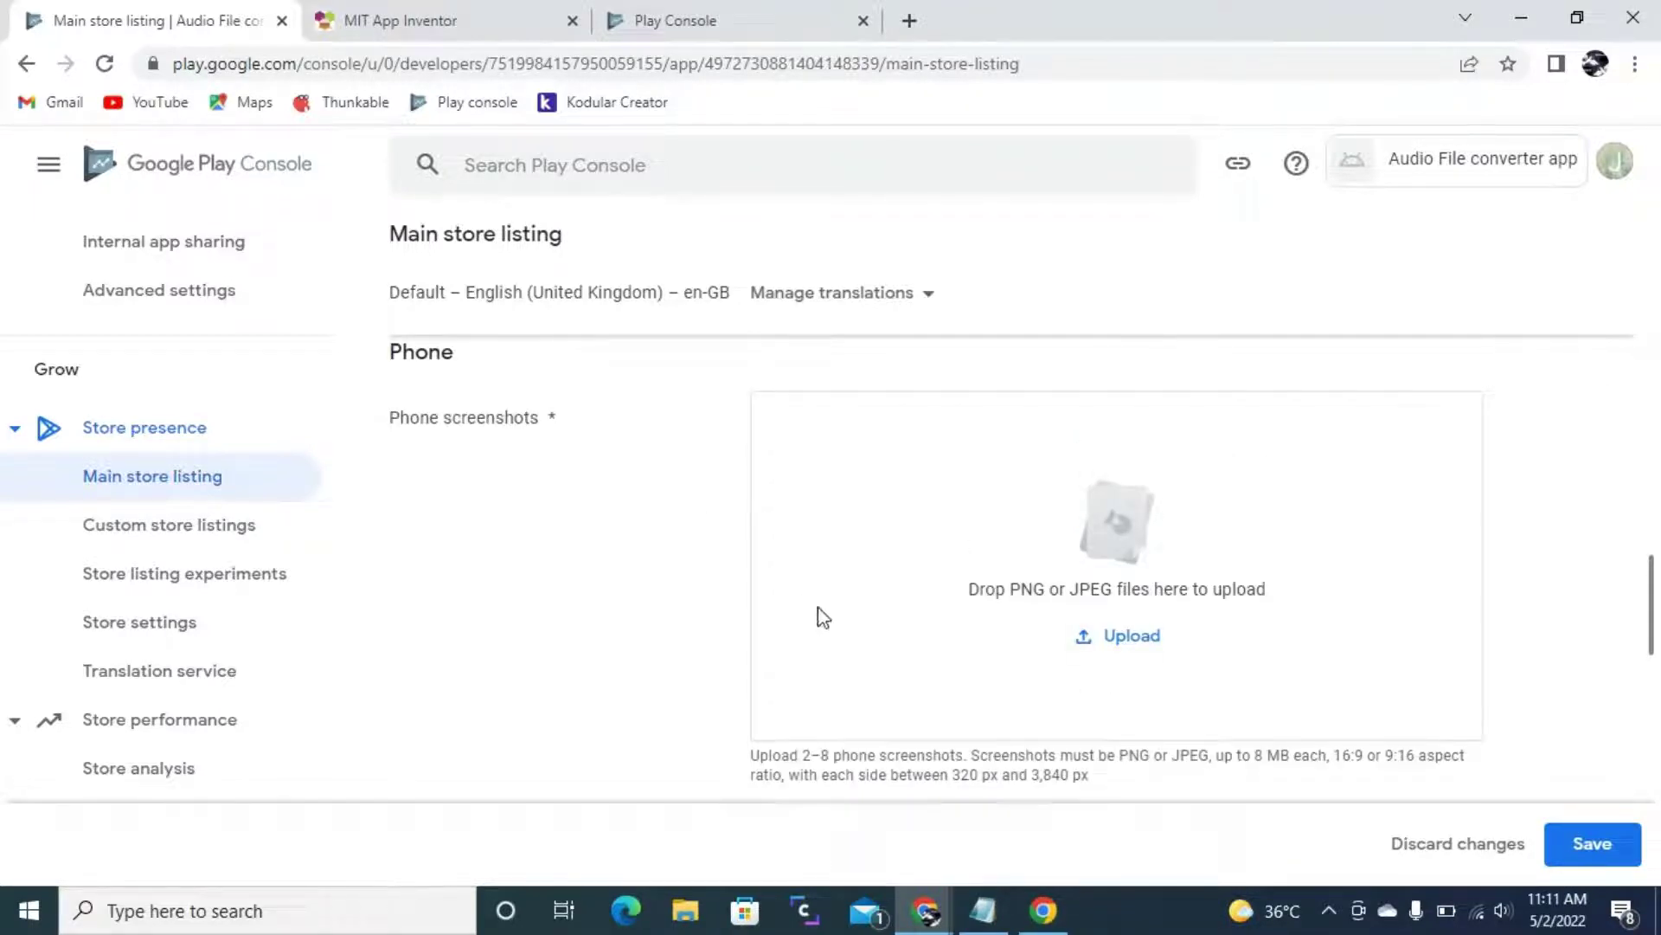
scroll(822, 615, down, 3)
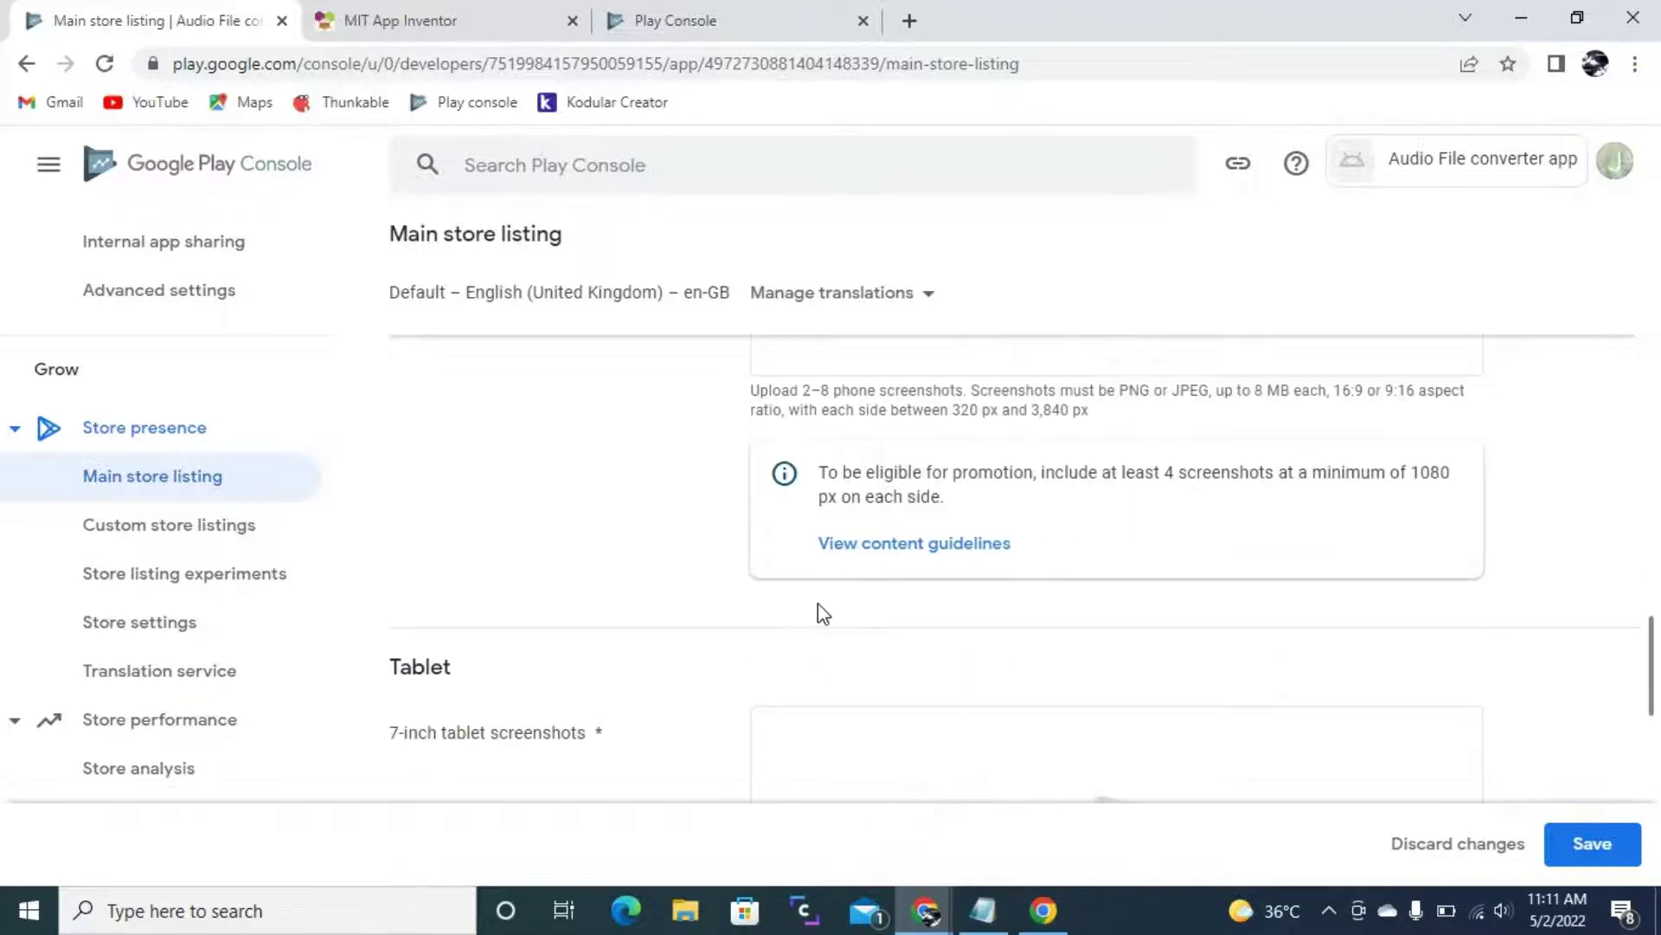
scroll(821, 607, up, 4)
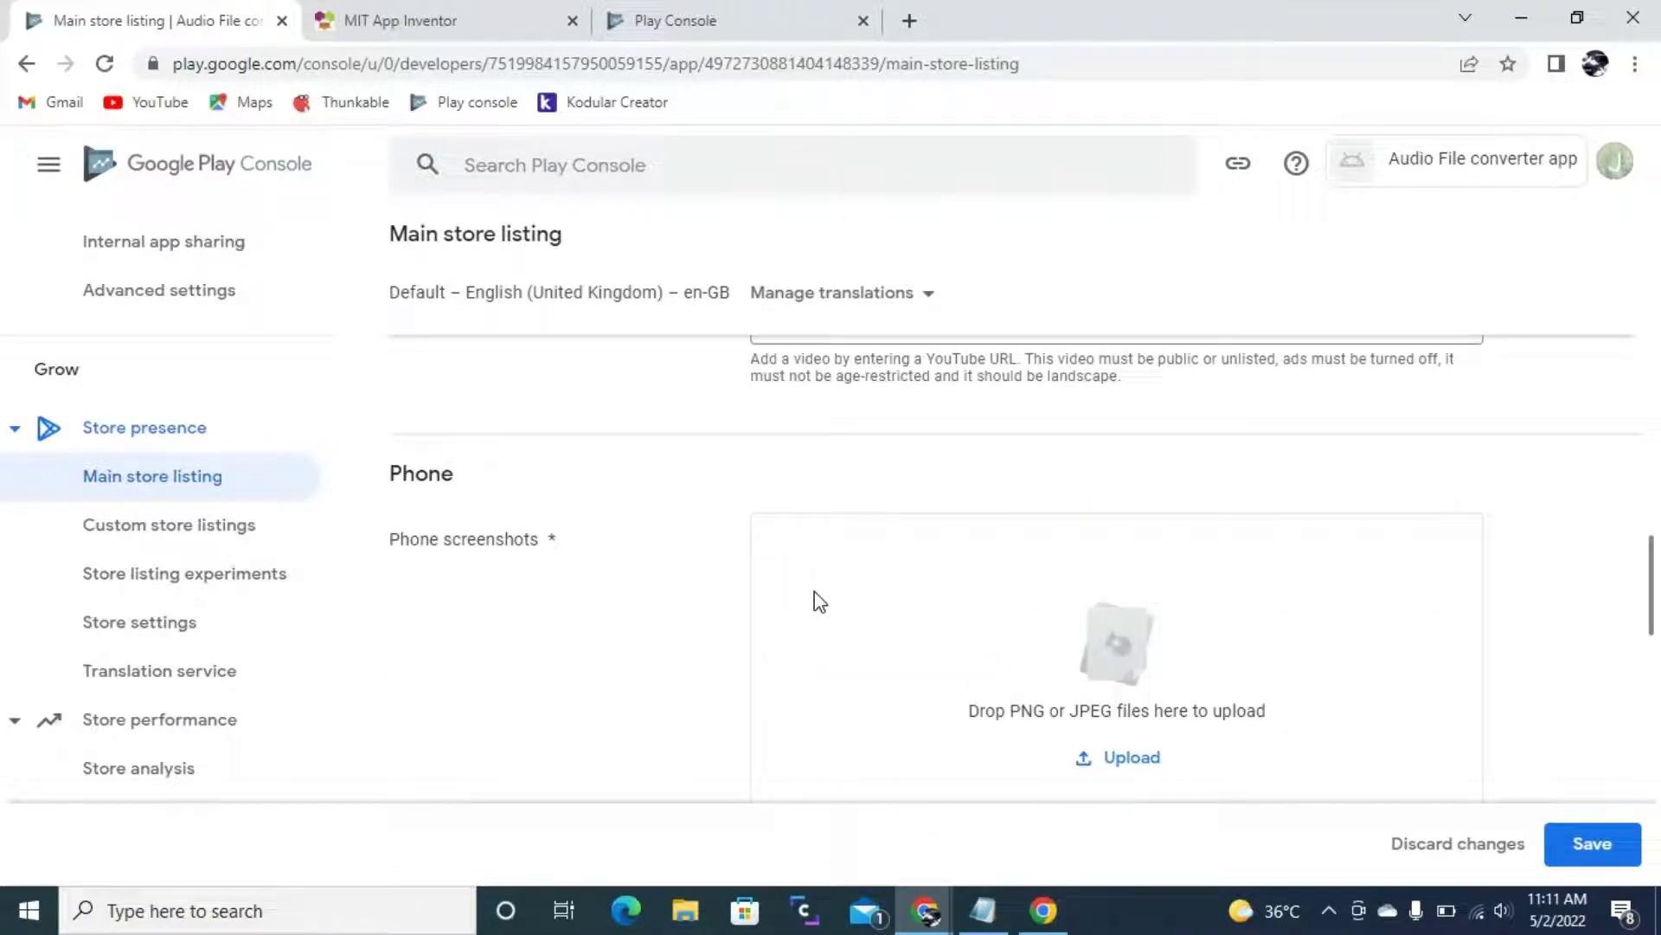
scroll(808, 580, up, 5)
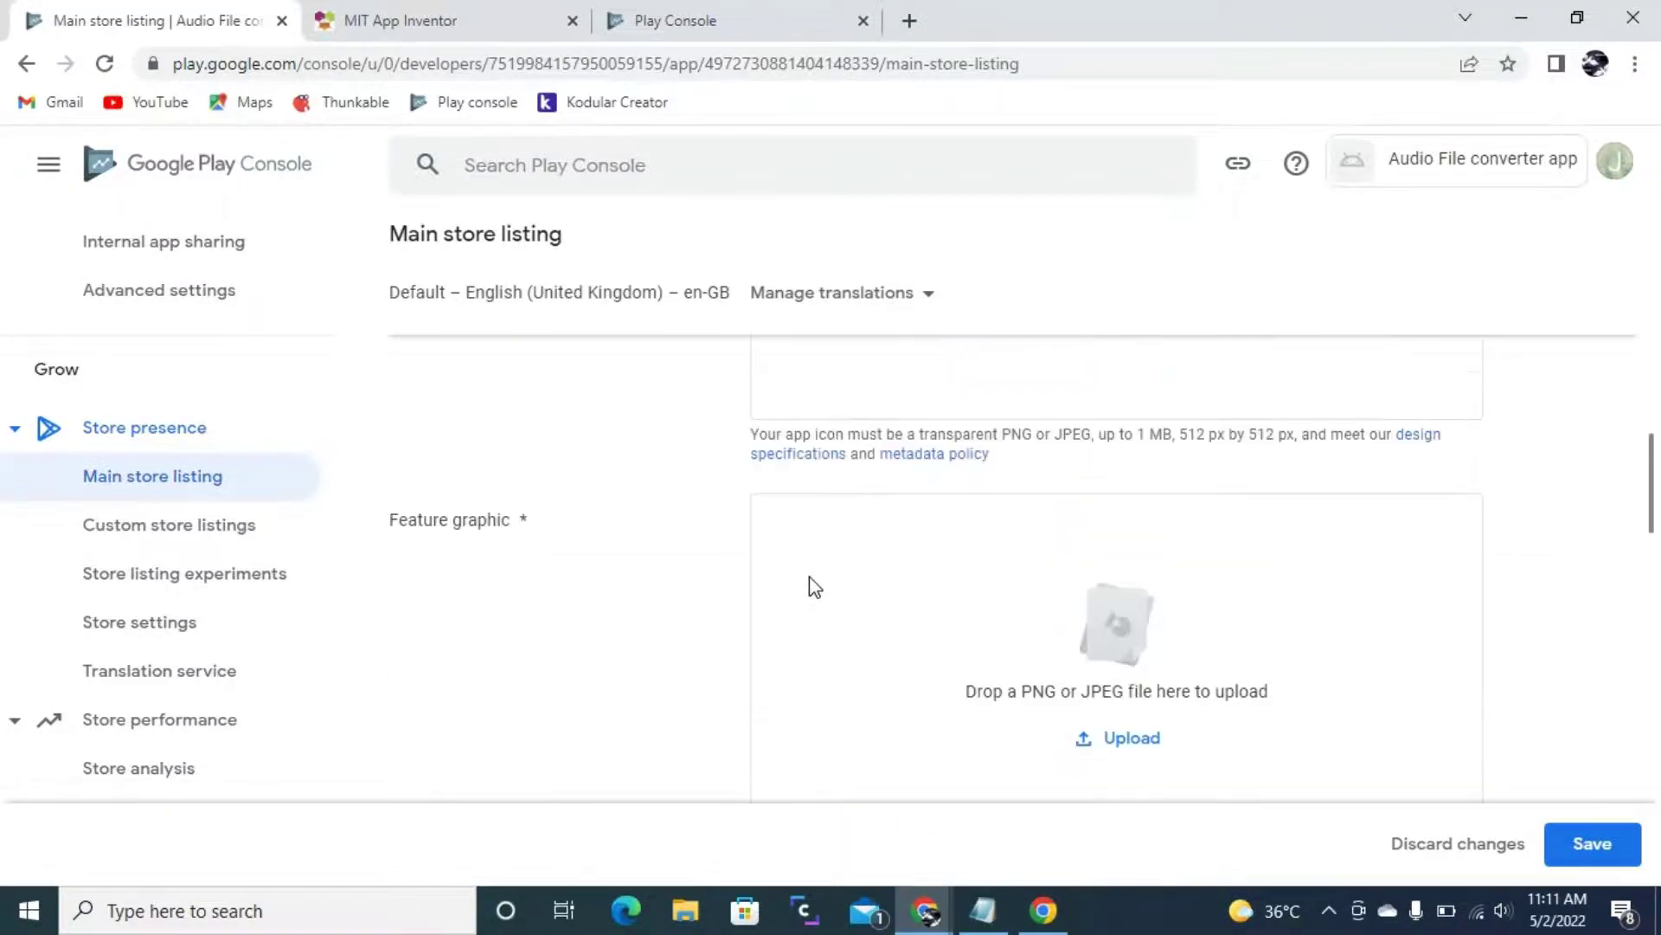
scroll(815, 586, up, 8)
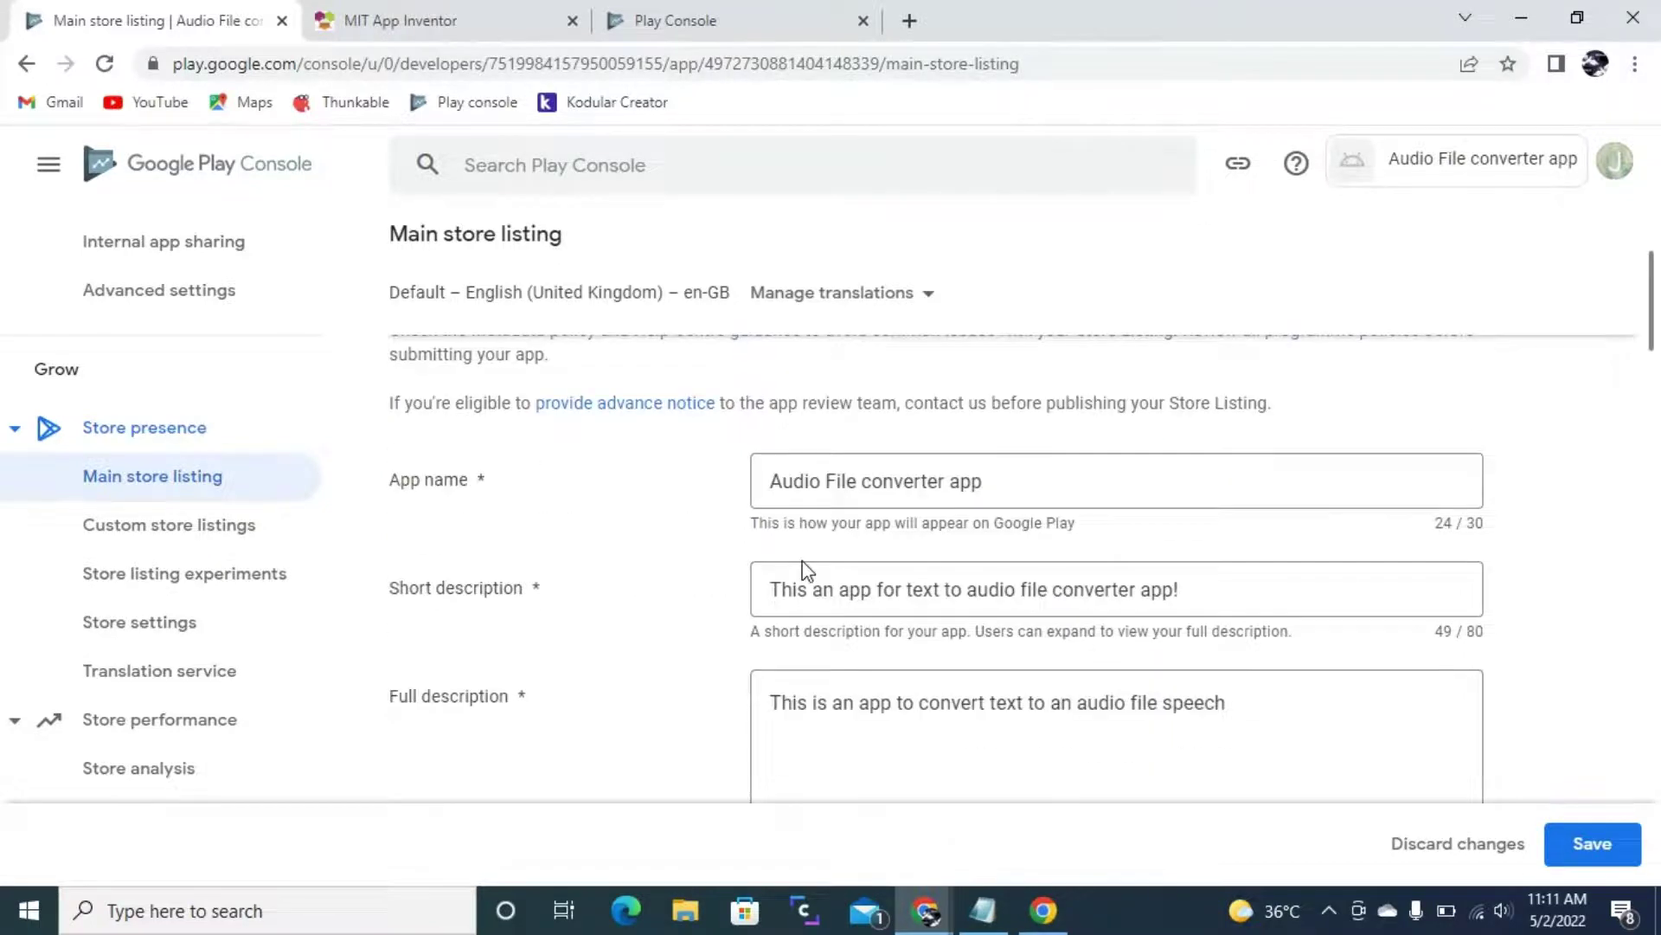
scroll(805, 571, up, 3)
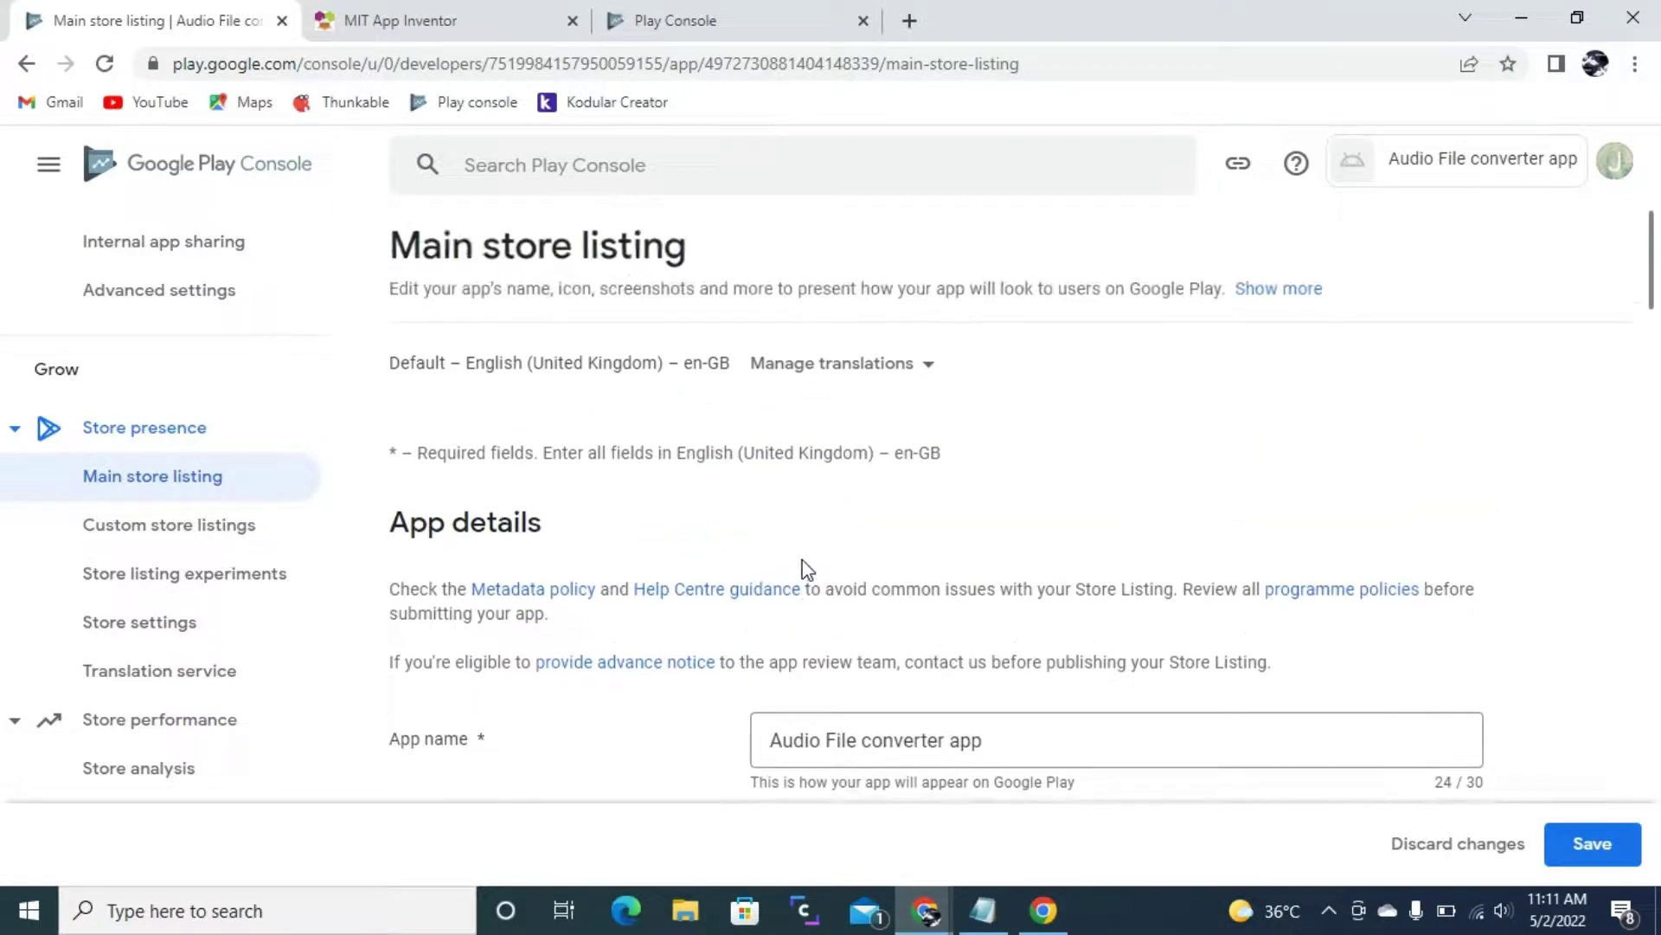
- Leave Main store listing discarding its edits and go to the Store settings page
click(149, 532)
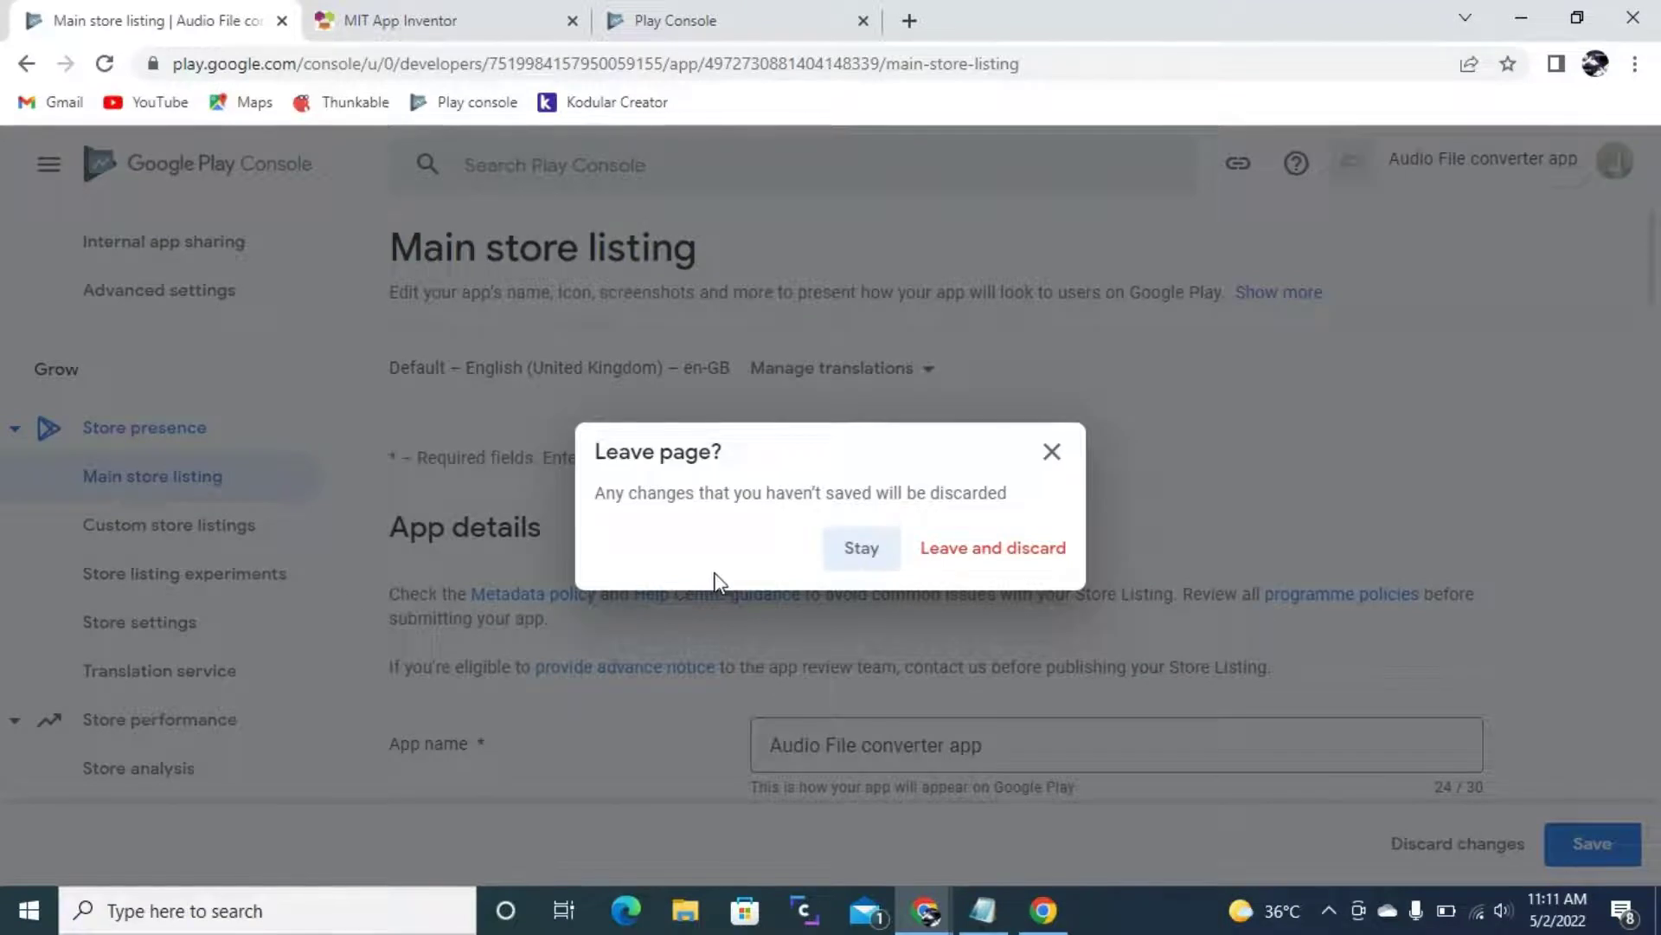
click(1000, 561)
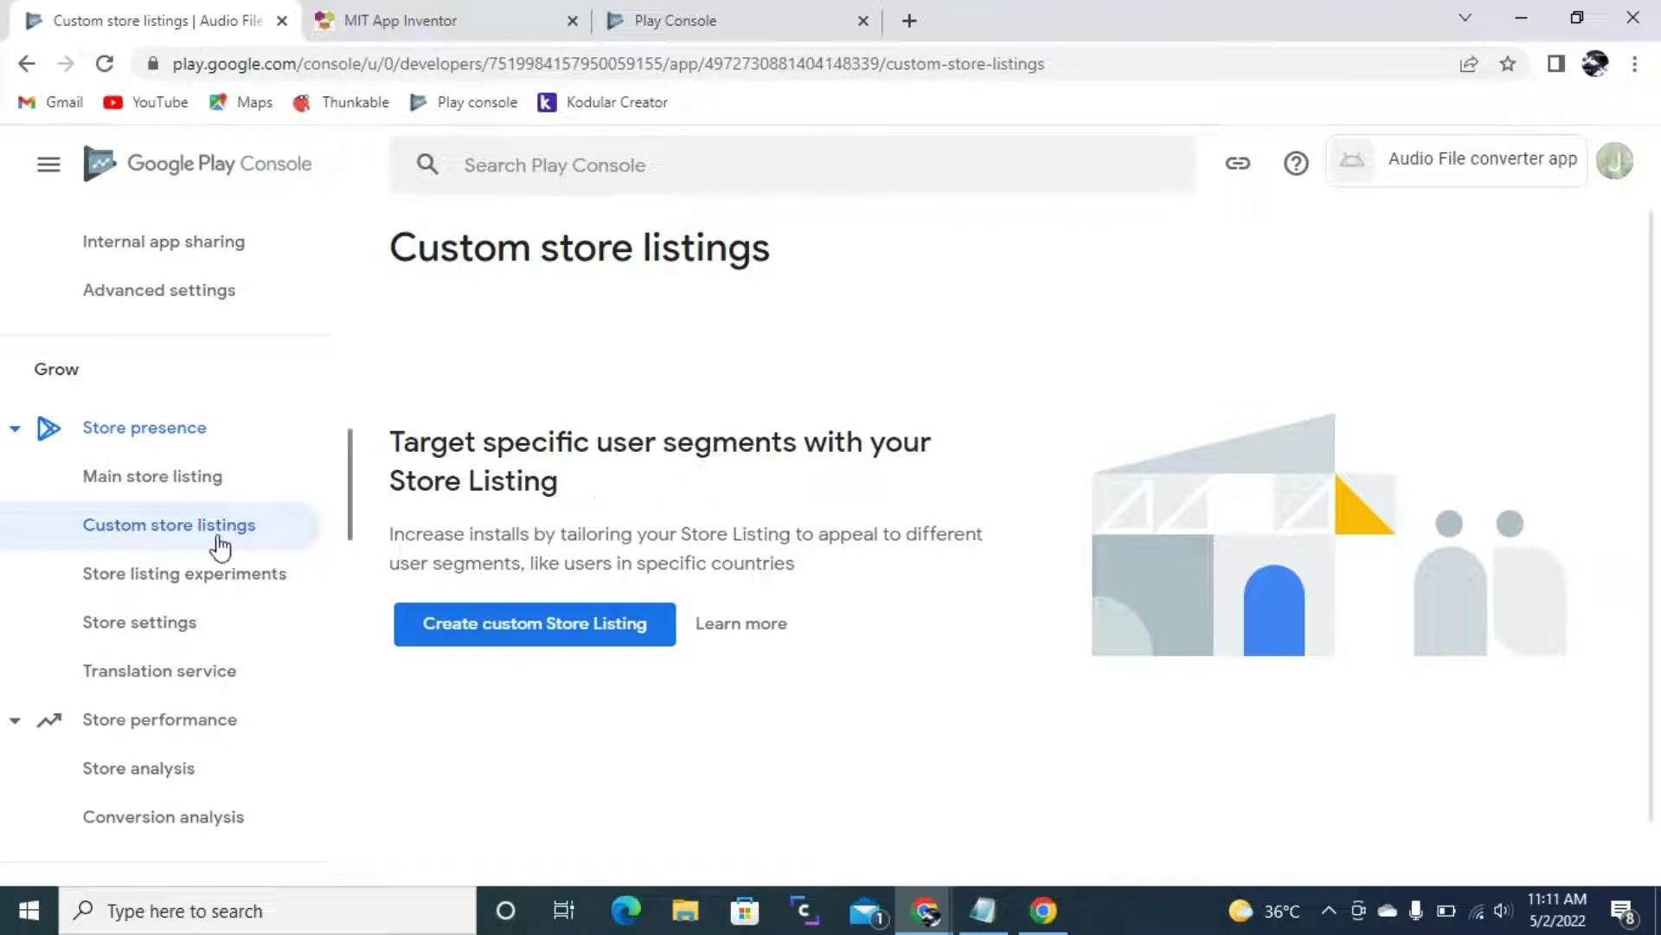
click(122, 623)
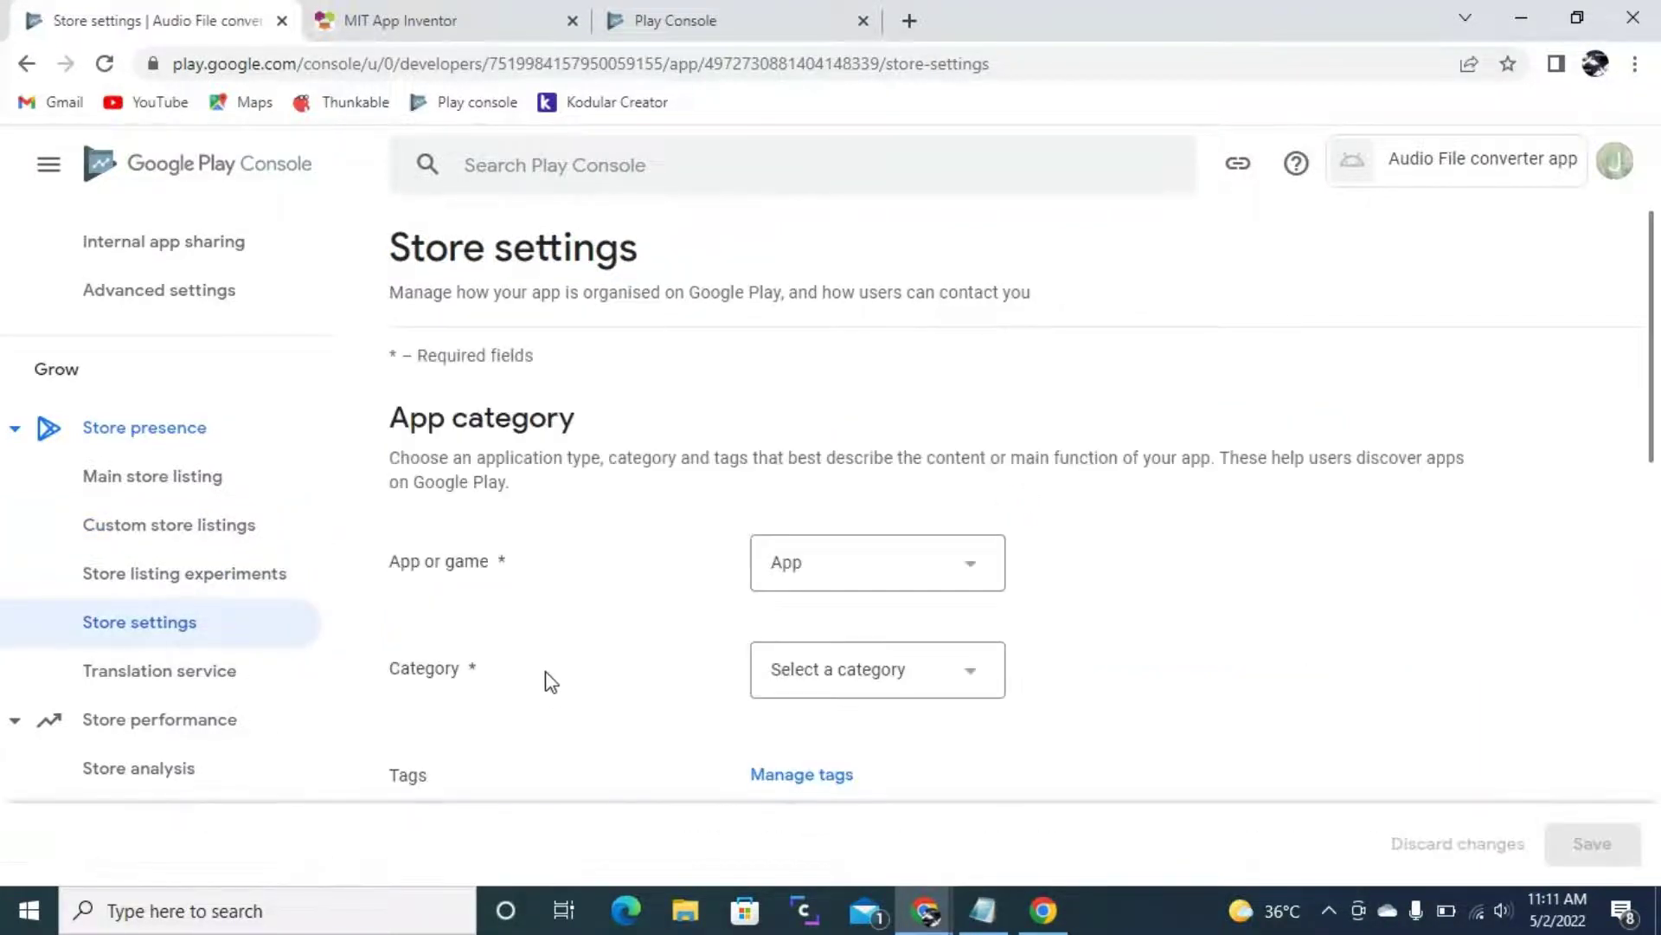
- In Store settings, choose App as the type and Music & audio as the category
click(842, 579)
key(Return)
click(898, 683)
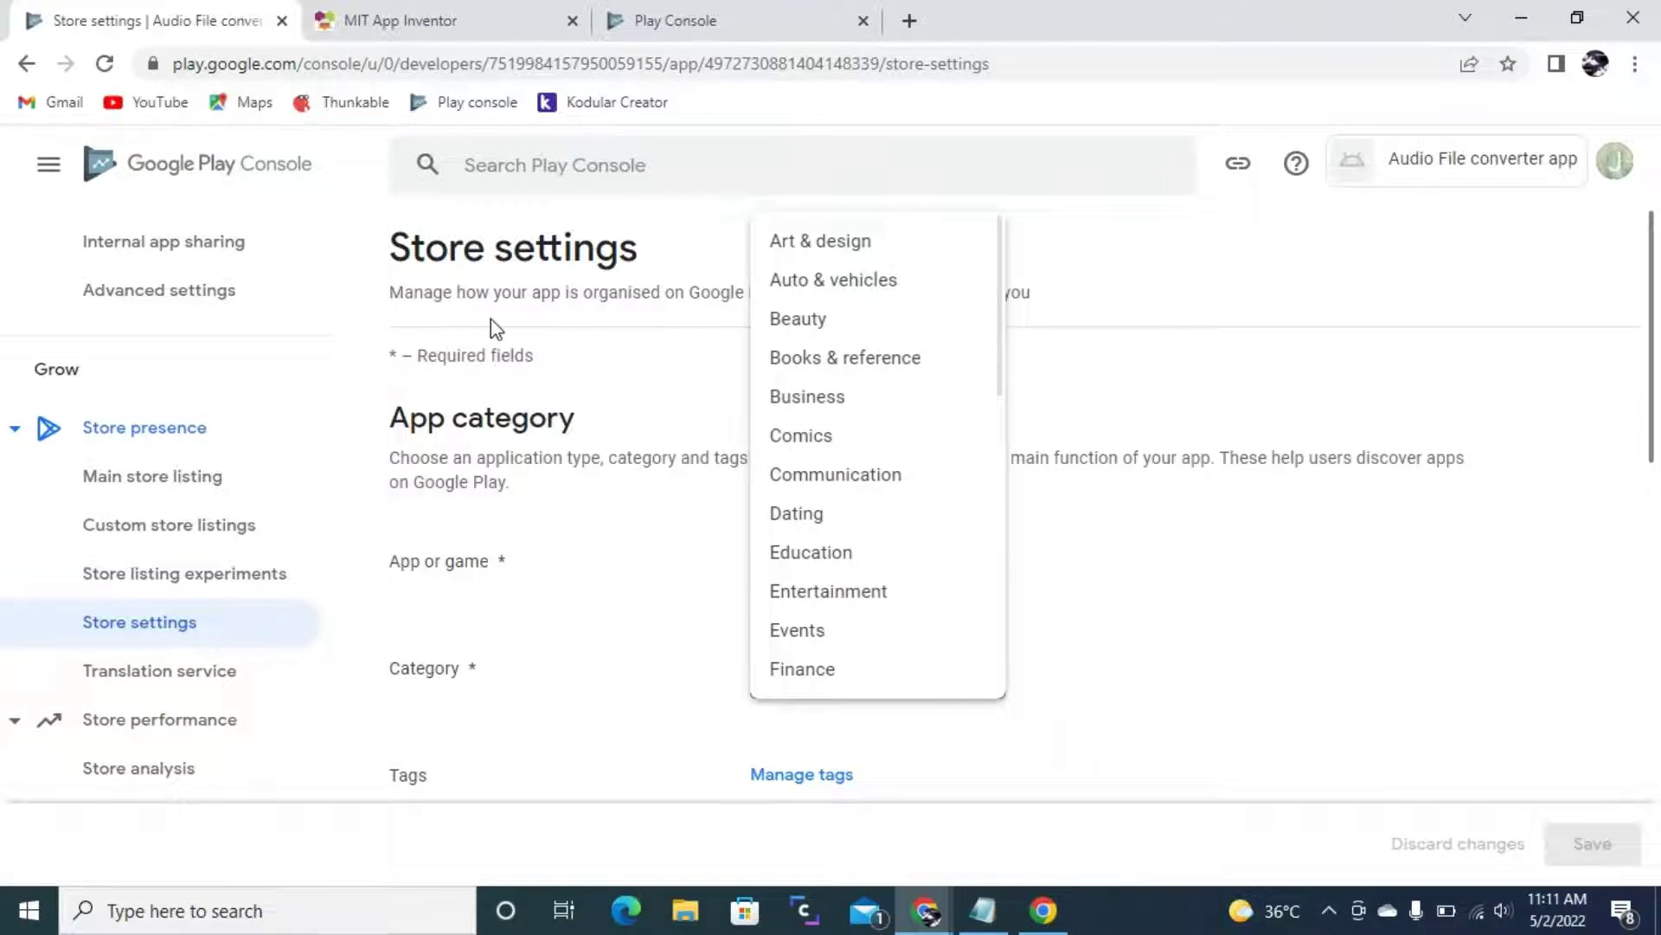
scroll(874, 433, down, 5)
scroll(878, 434, up, 5)
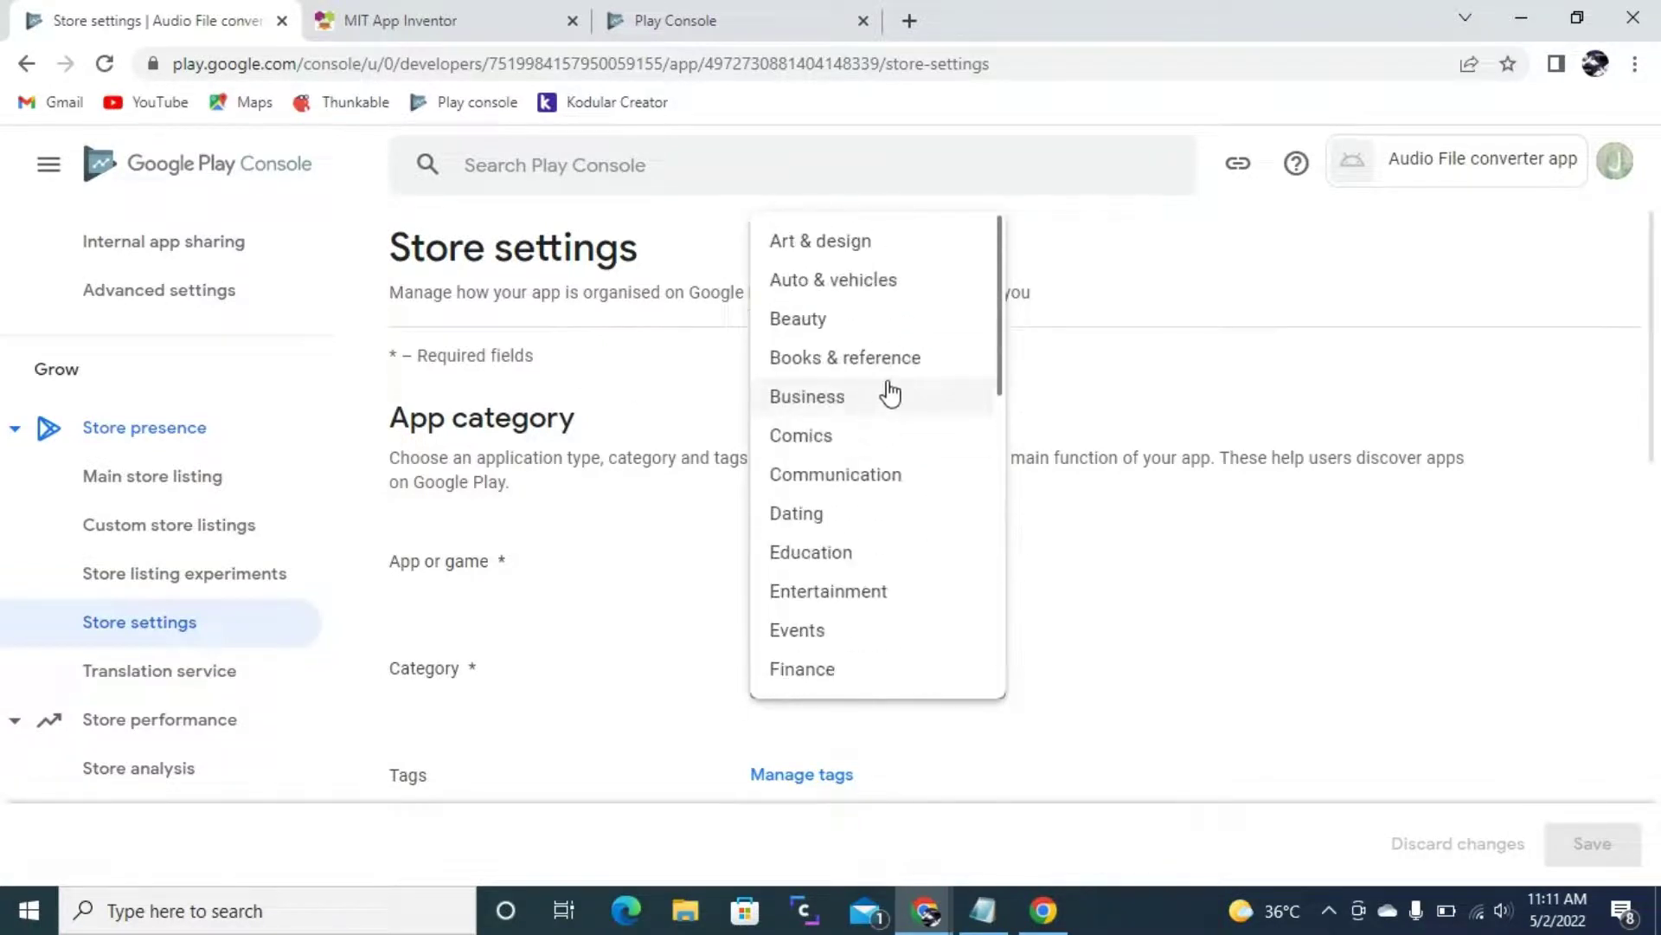
scroll(882, 393, down, 8)
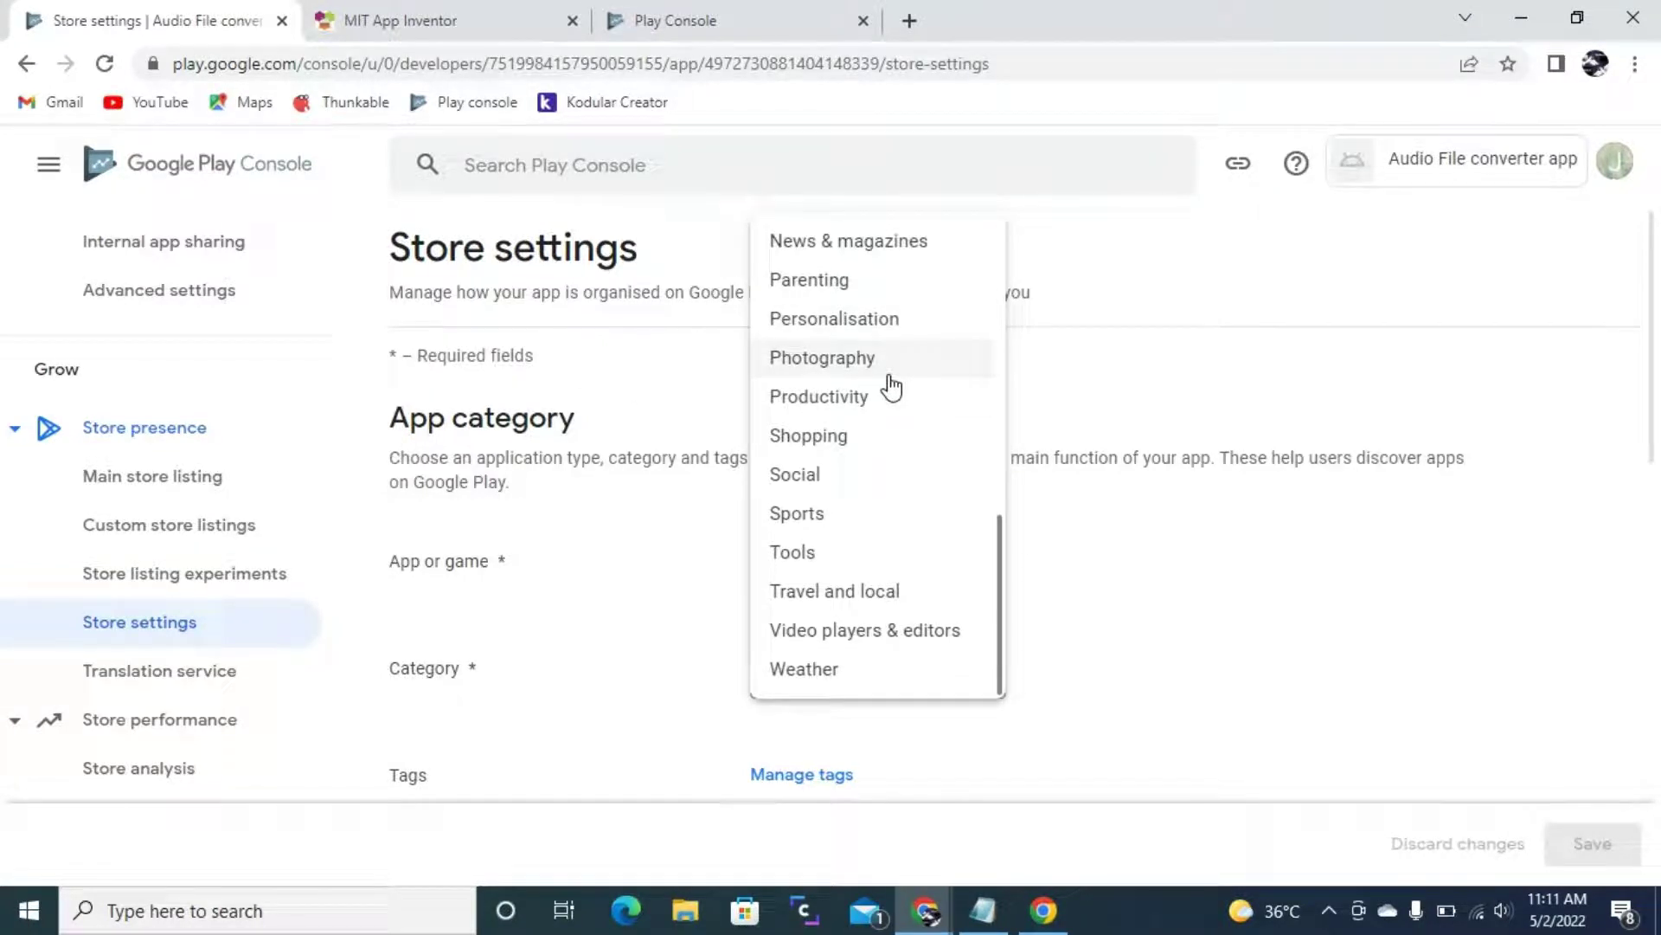
scroll(868, 517, up, 3)
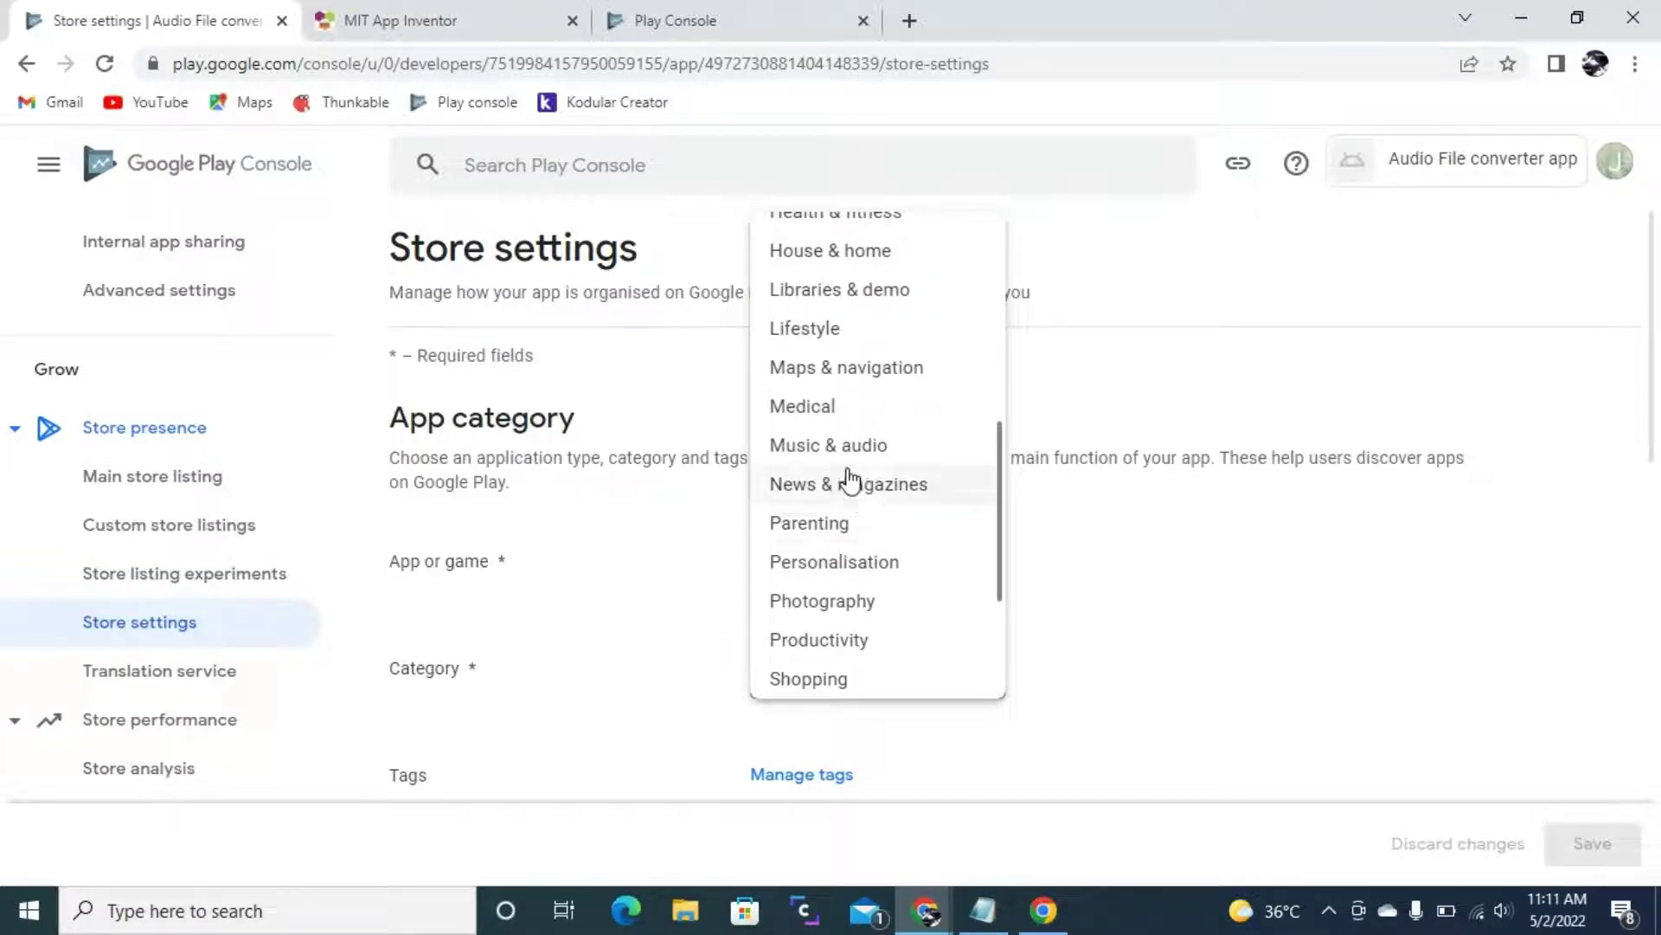
click(829, 458)
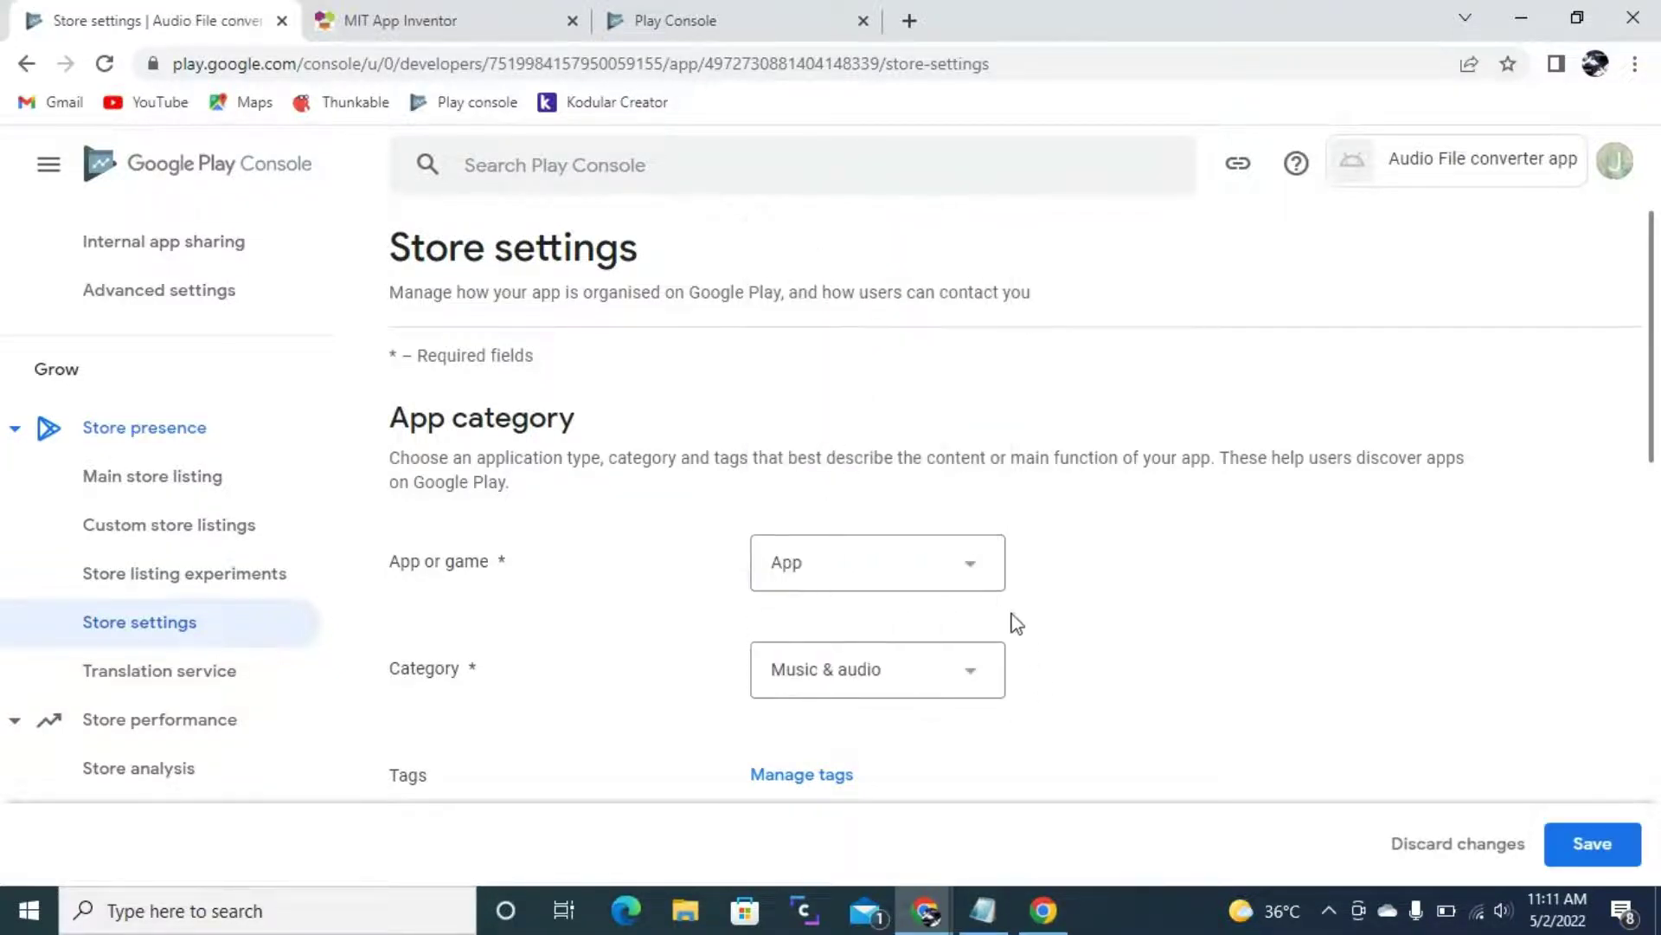
- Apply the Audio recorder tag to the app
scroll(1008, 610, down, 4)
click(822, 422)
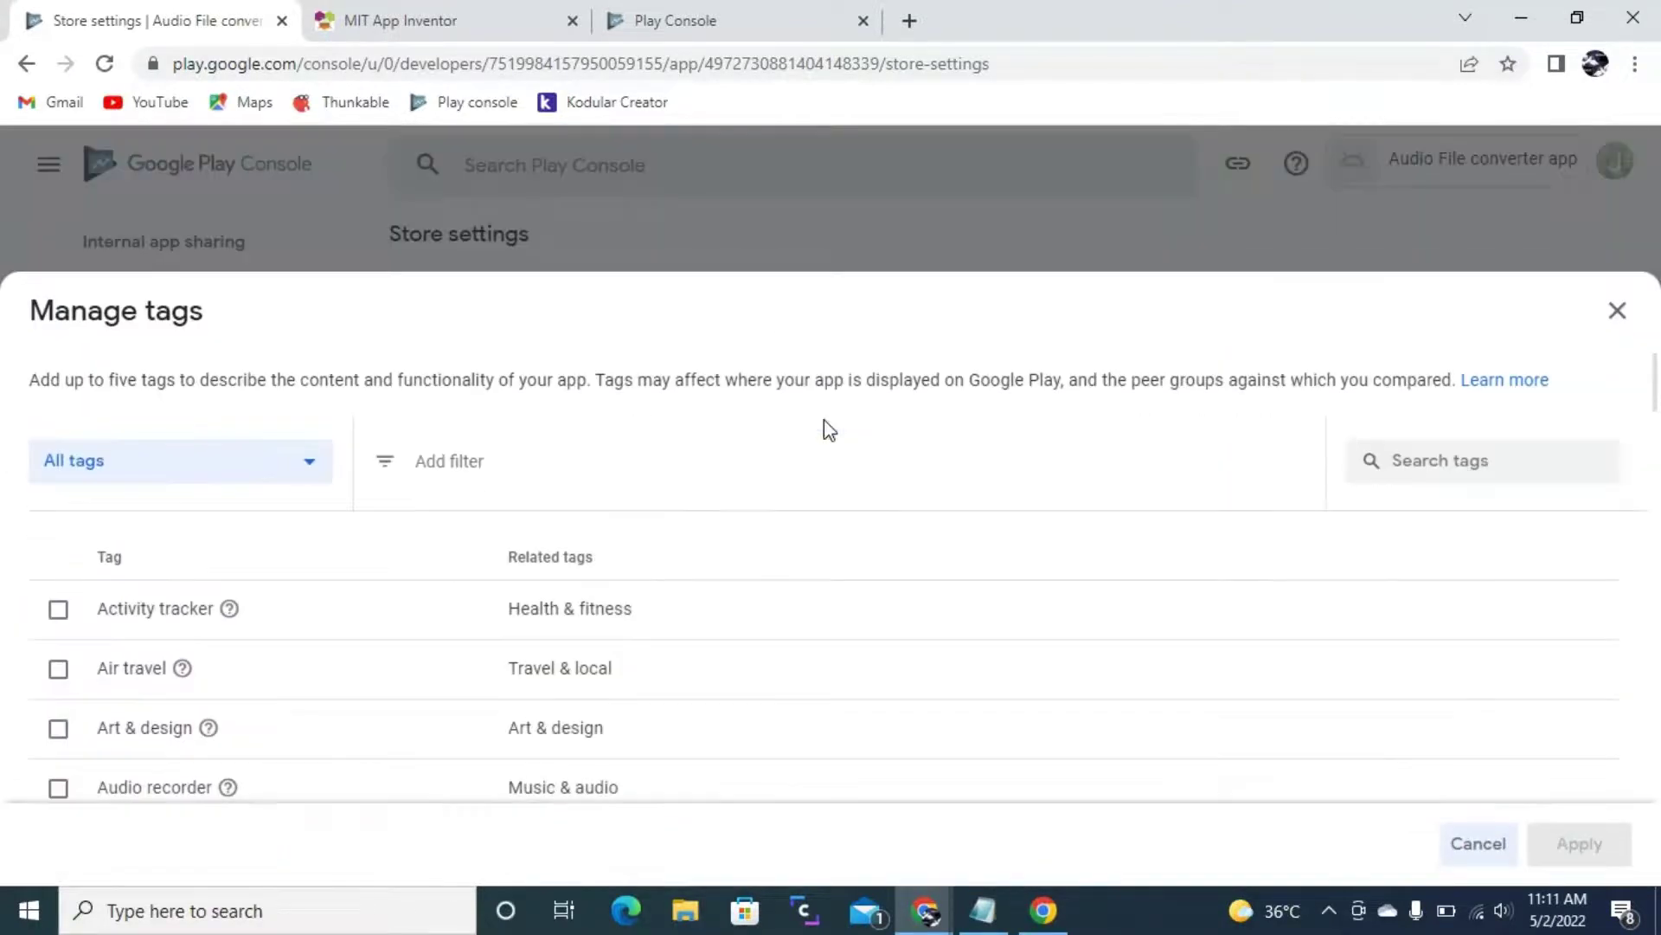
scroll(326, 696, down, 8)
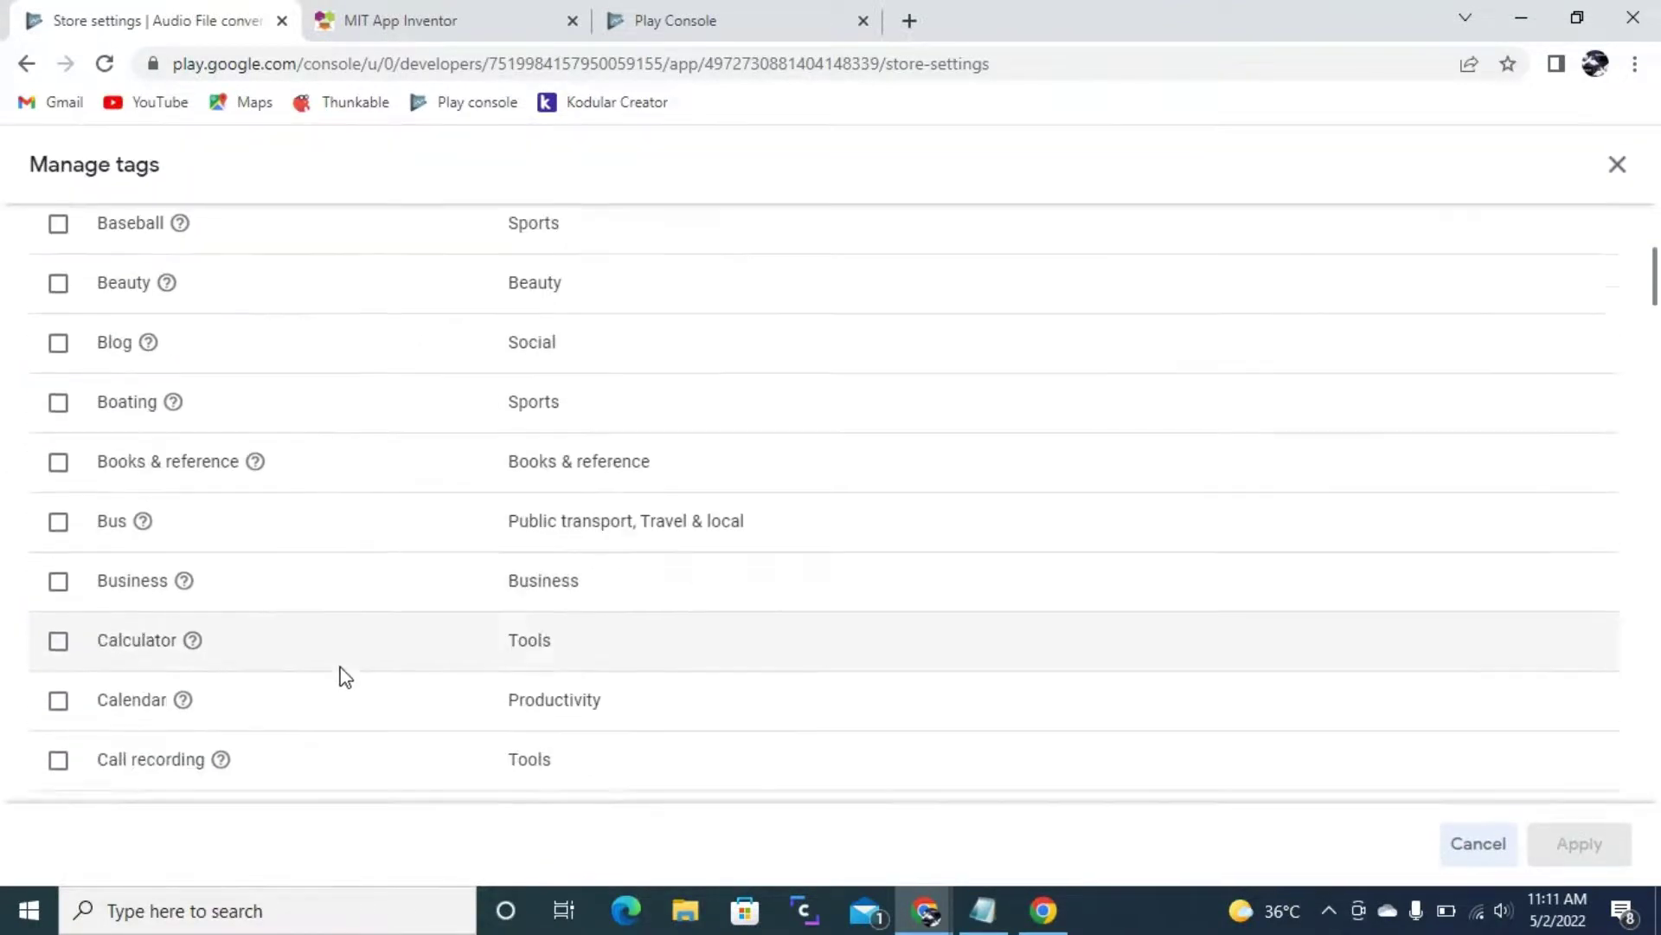
scroll(360, 516, up, 8)
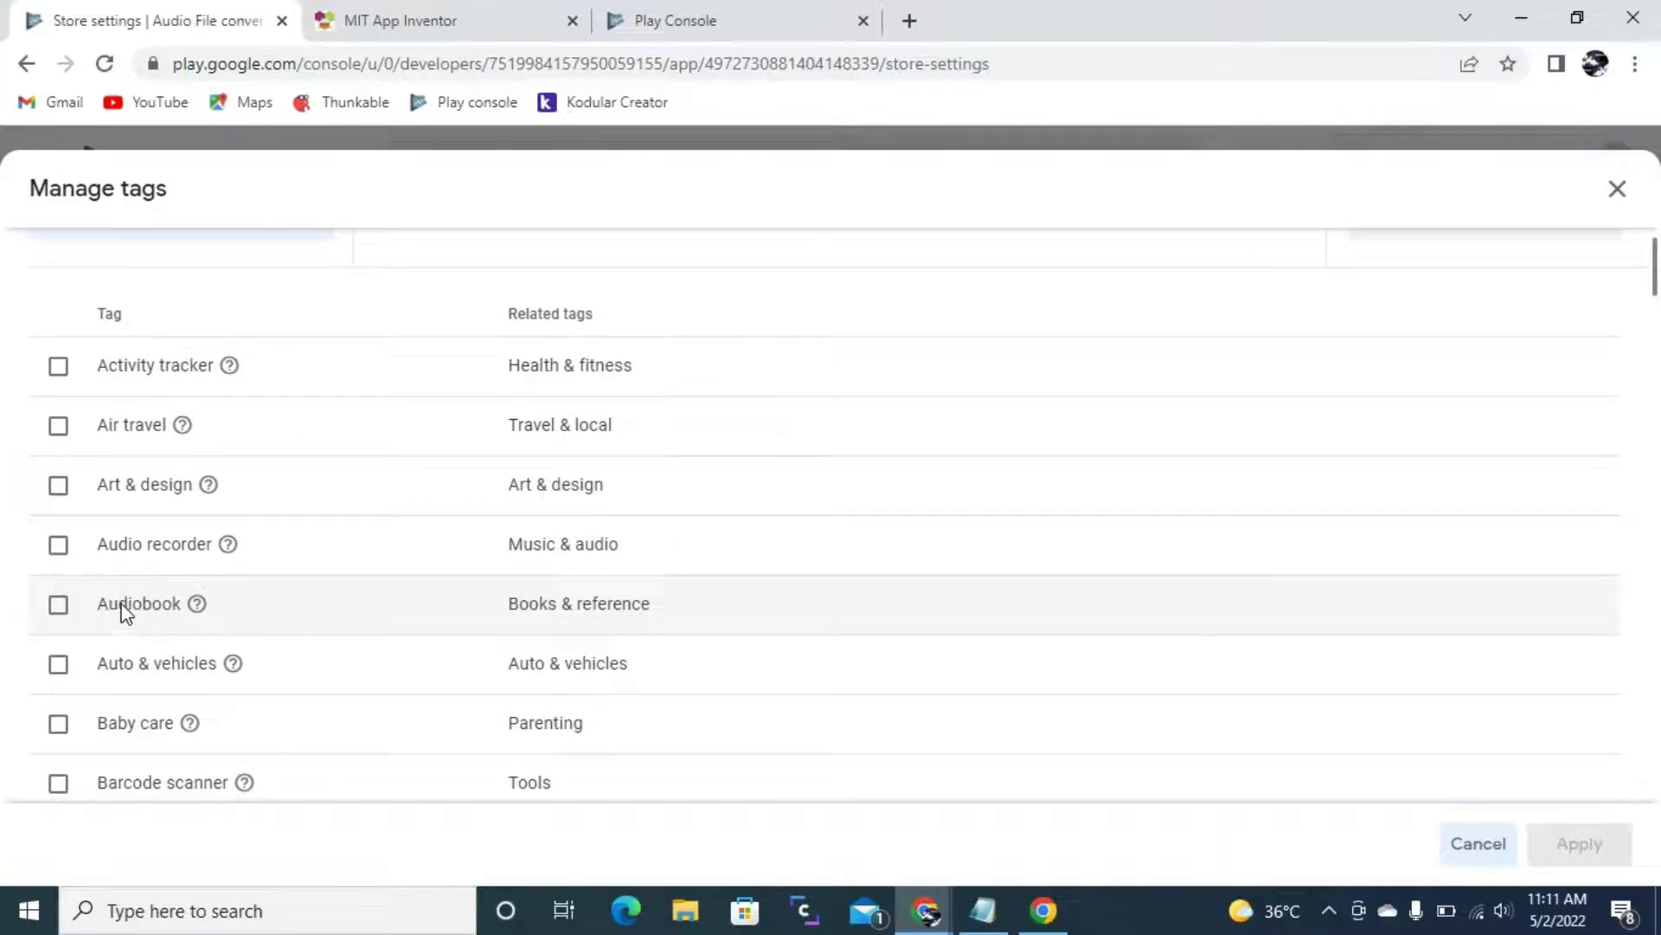
click(68, 549)
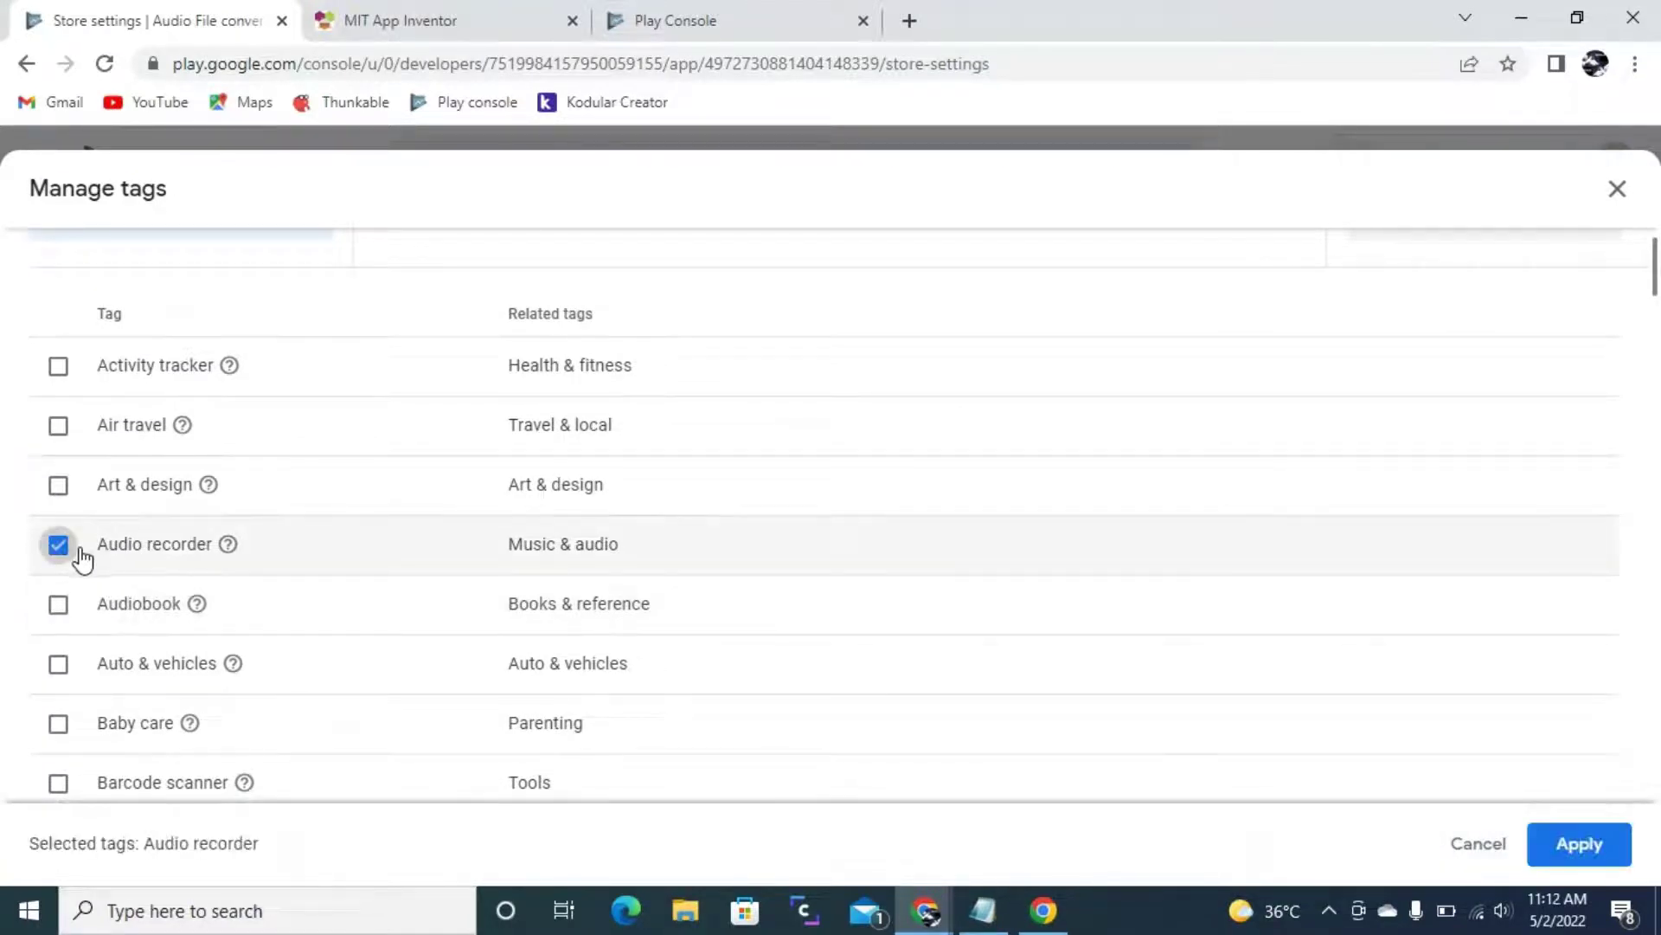
click(1570, 846)
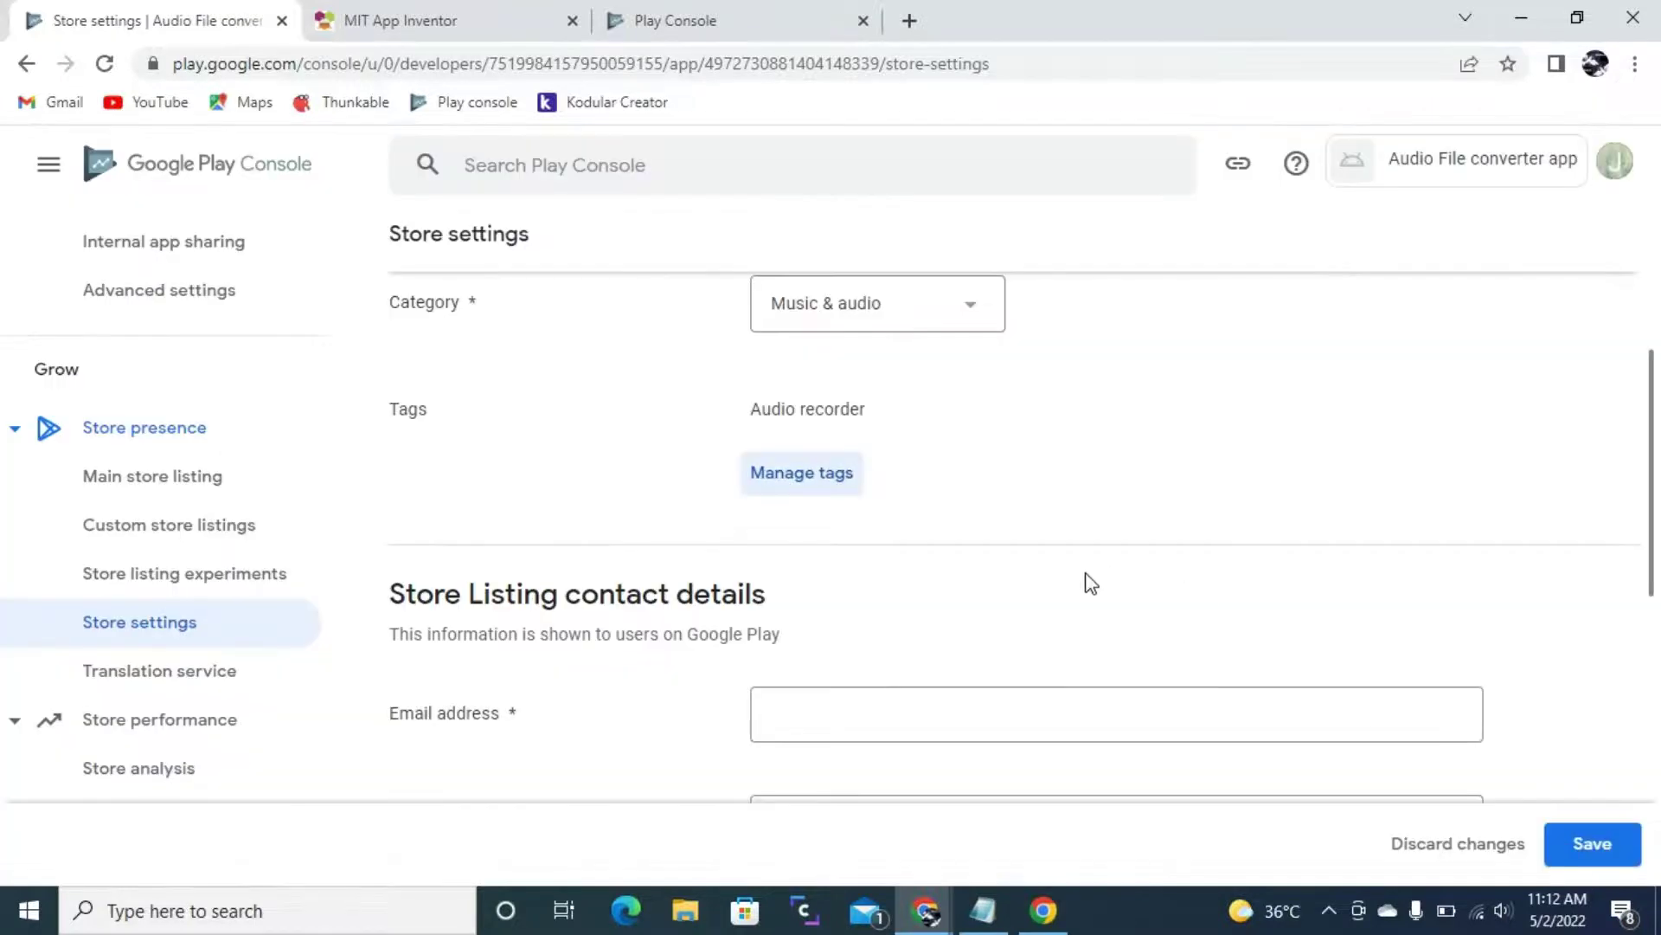
- Discard the unsaved Store settings changes and confirm the discard
scroll(937, 353, down, 1)
click(767, 578)
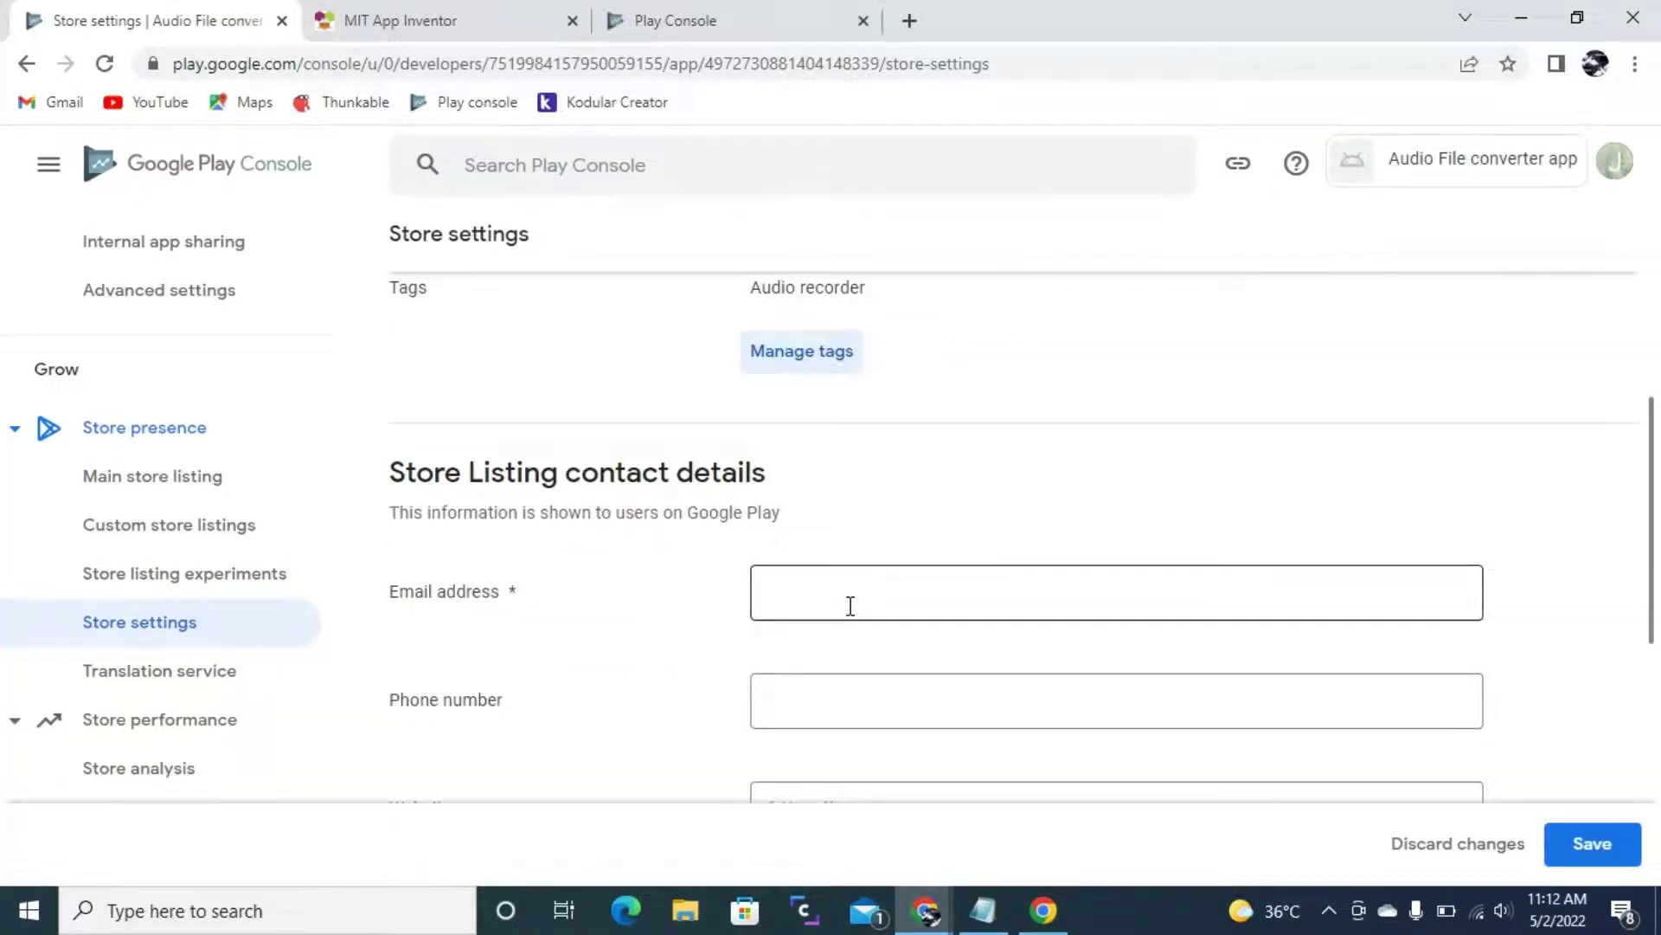
scroll(779, 574, down, 1)
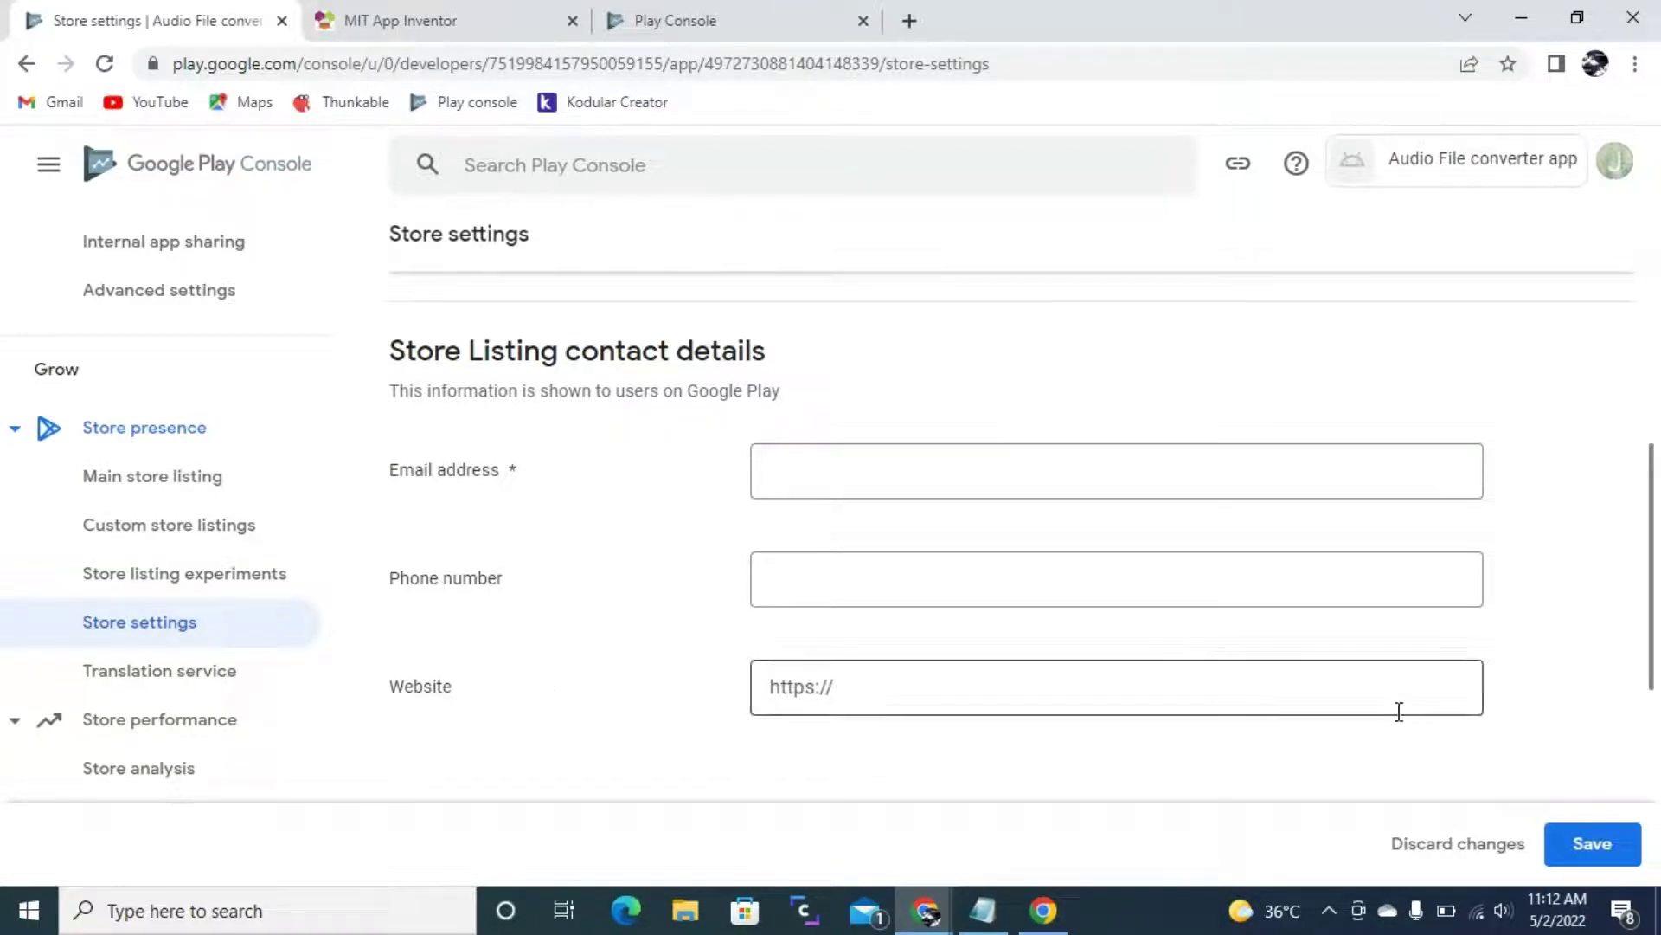
click(1461, 844)
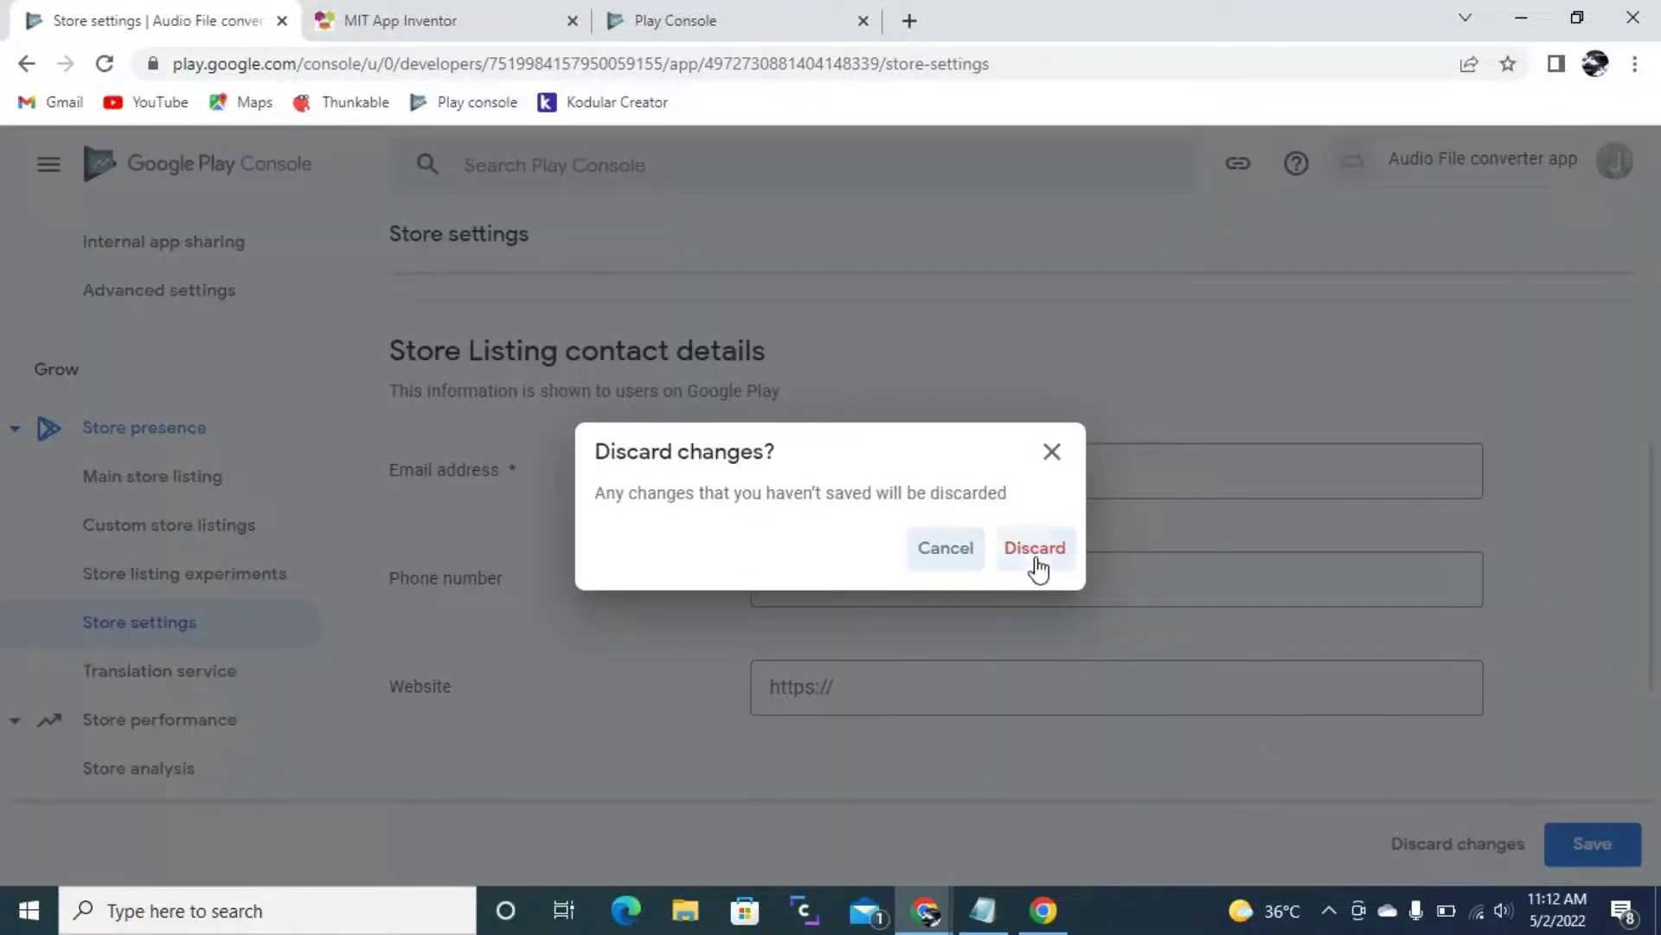
click(1035, 549)
scroll(846, 593, up, 1)
scroll(57, 566, up, 3)
scroll(61, 554, up, 2)
scroll(230, 694, down, 3)
scroll(221, 681, down, 2)
scroll(216, 623, up, 7)
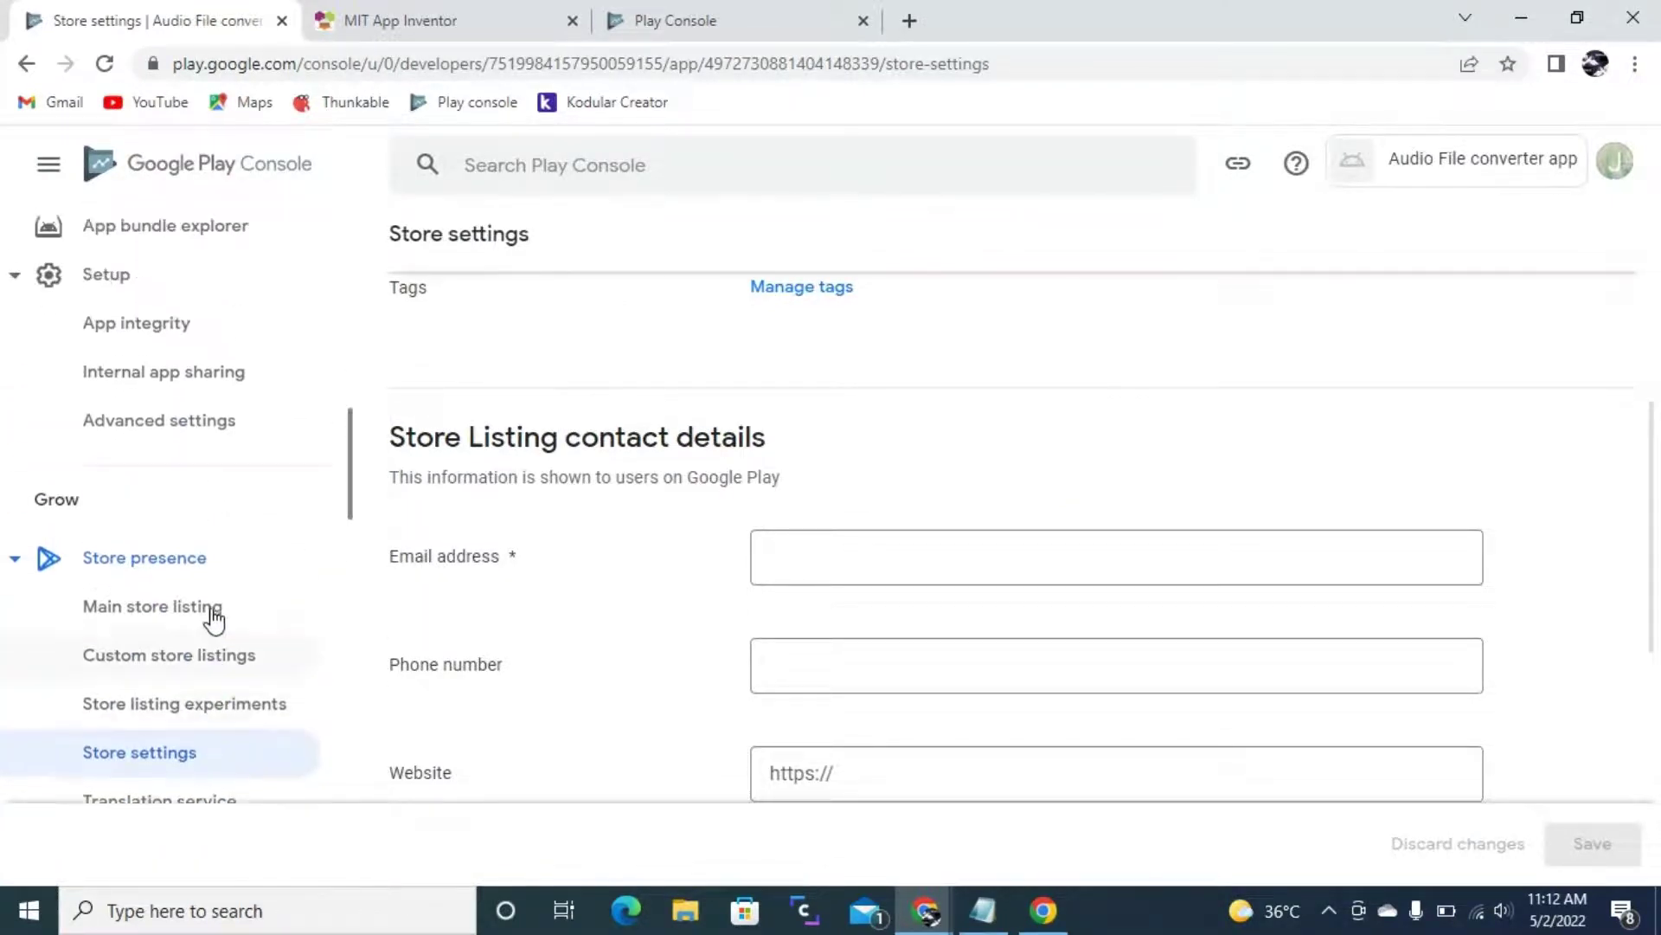
scroll(235, 569, up, 6)
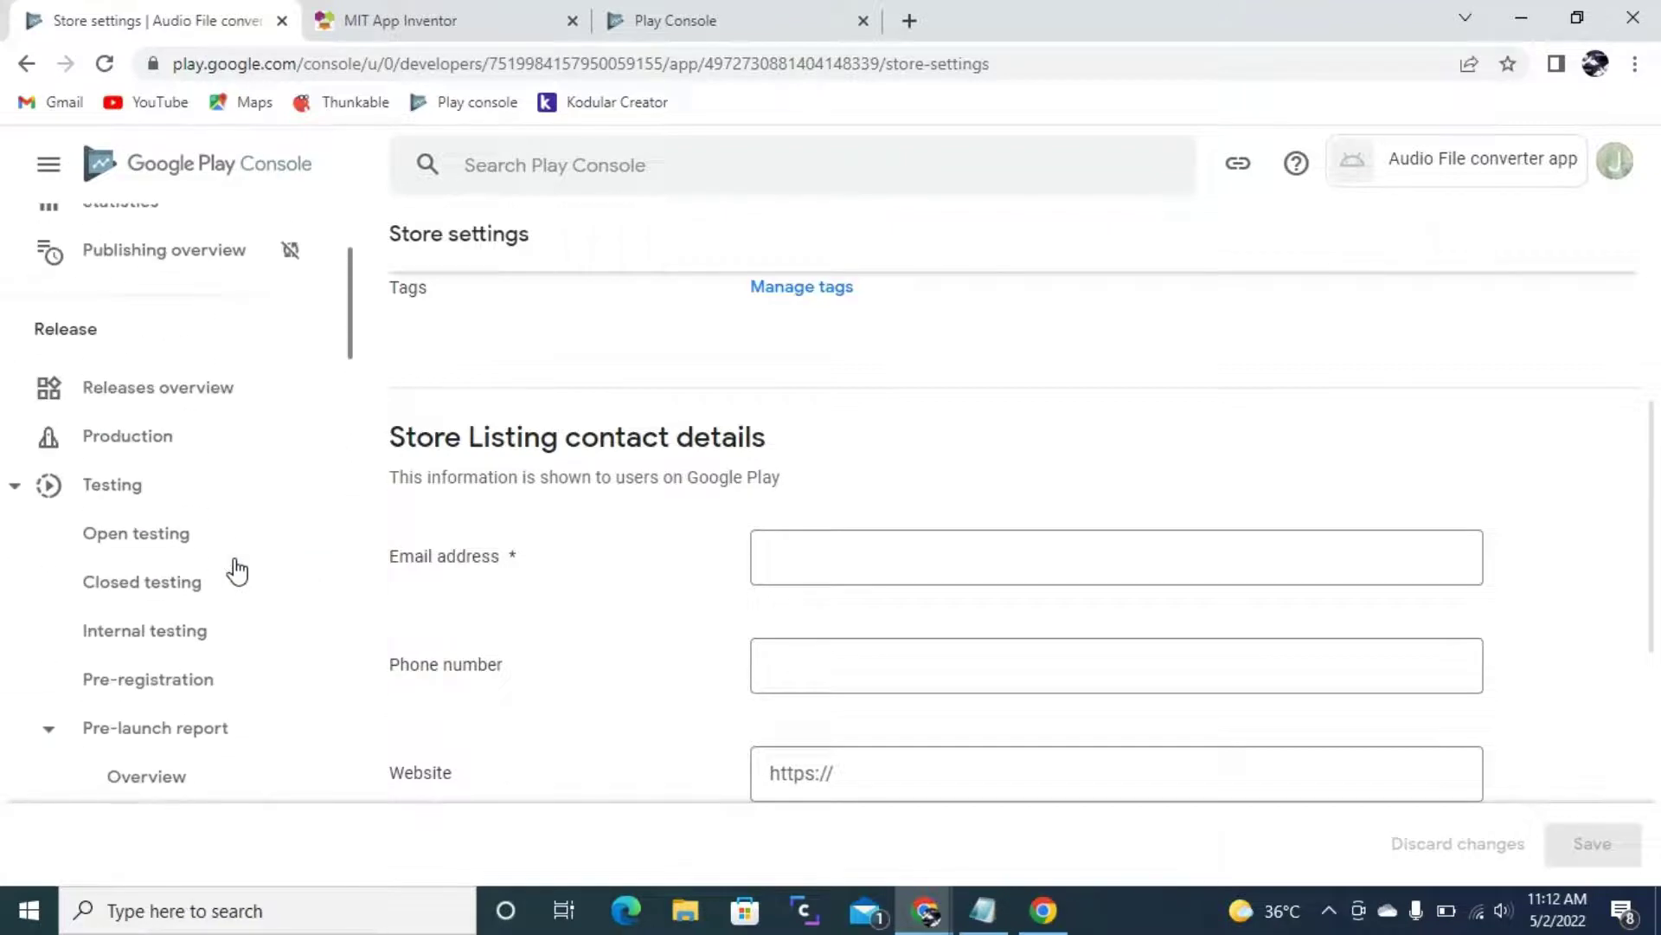
- Add all 176 countries/regions plus Rest of World to the Production track
click(110, 573)
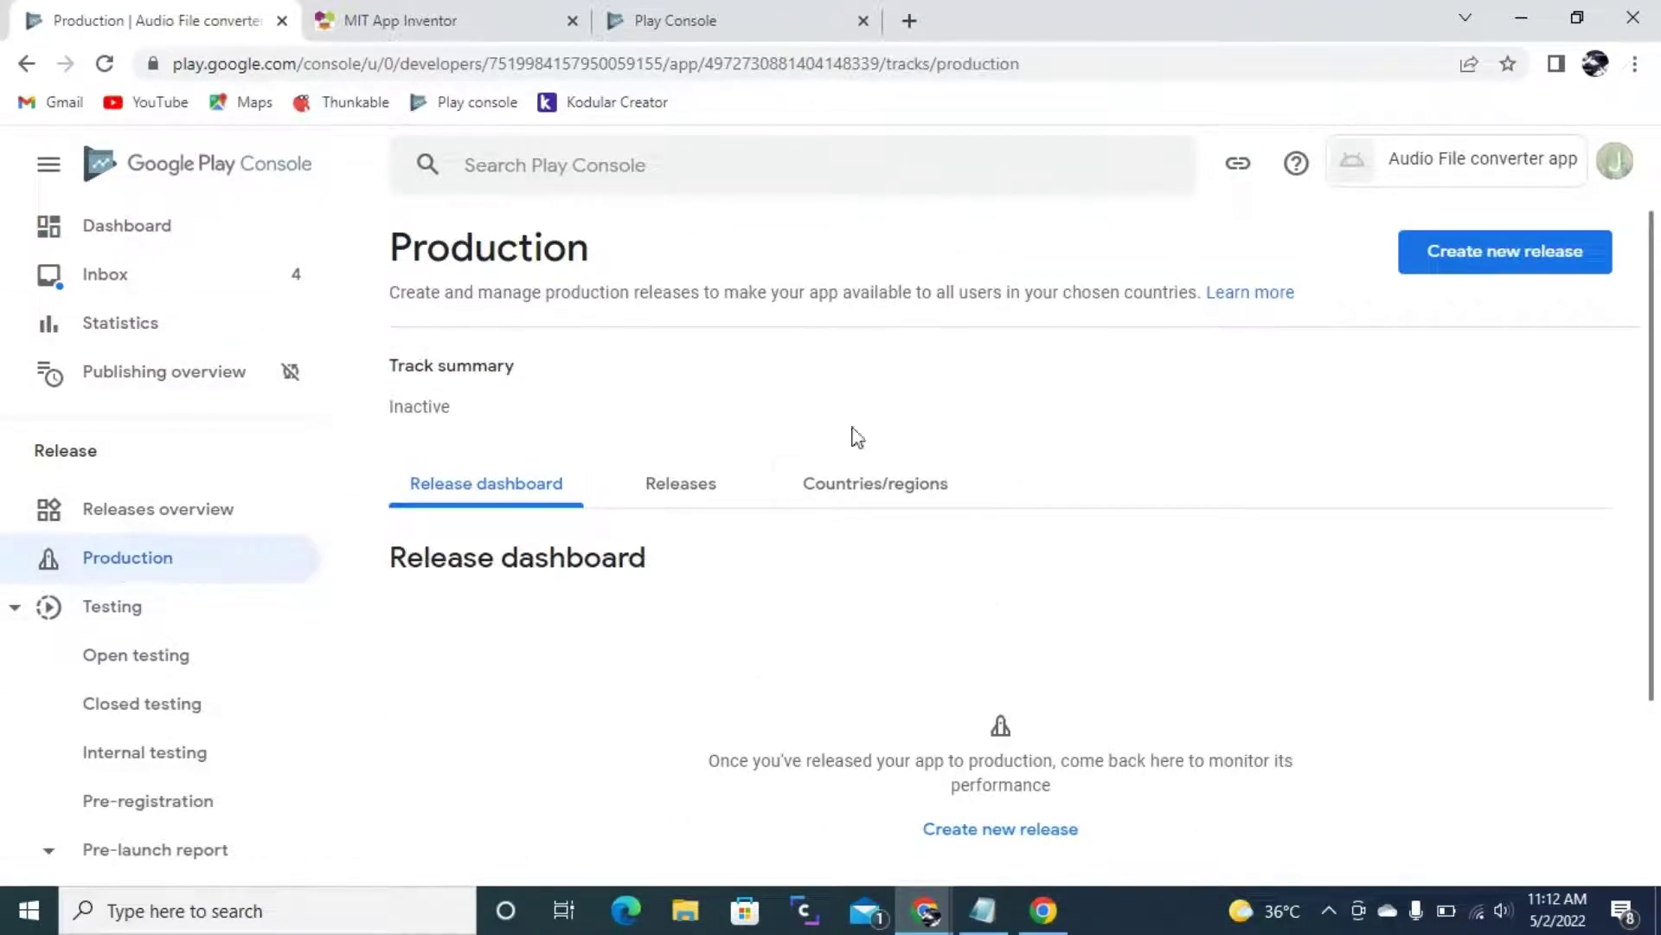
click(858, 482)
scroll(1094, 501, down, 2)
click(952, 700)
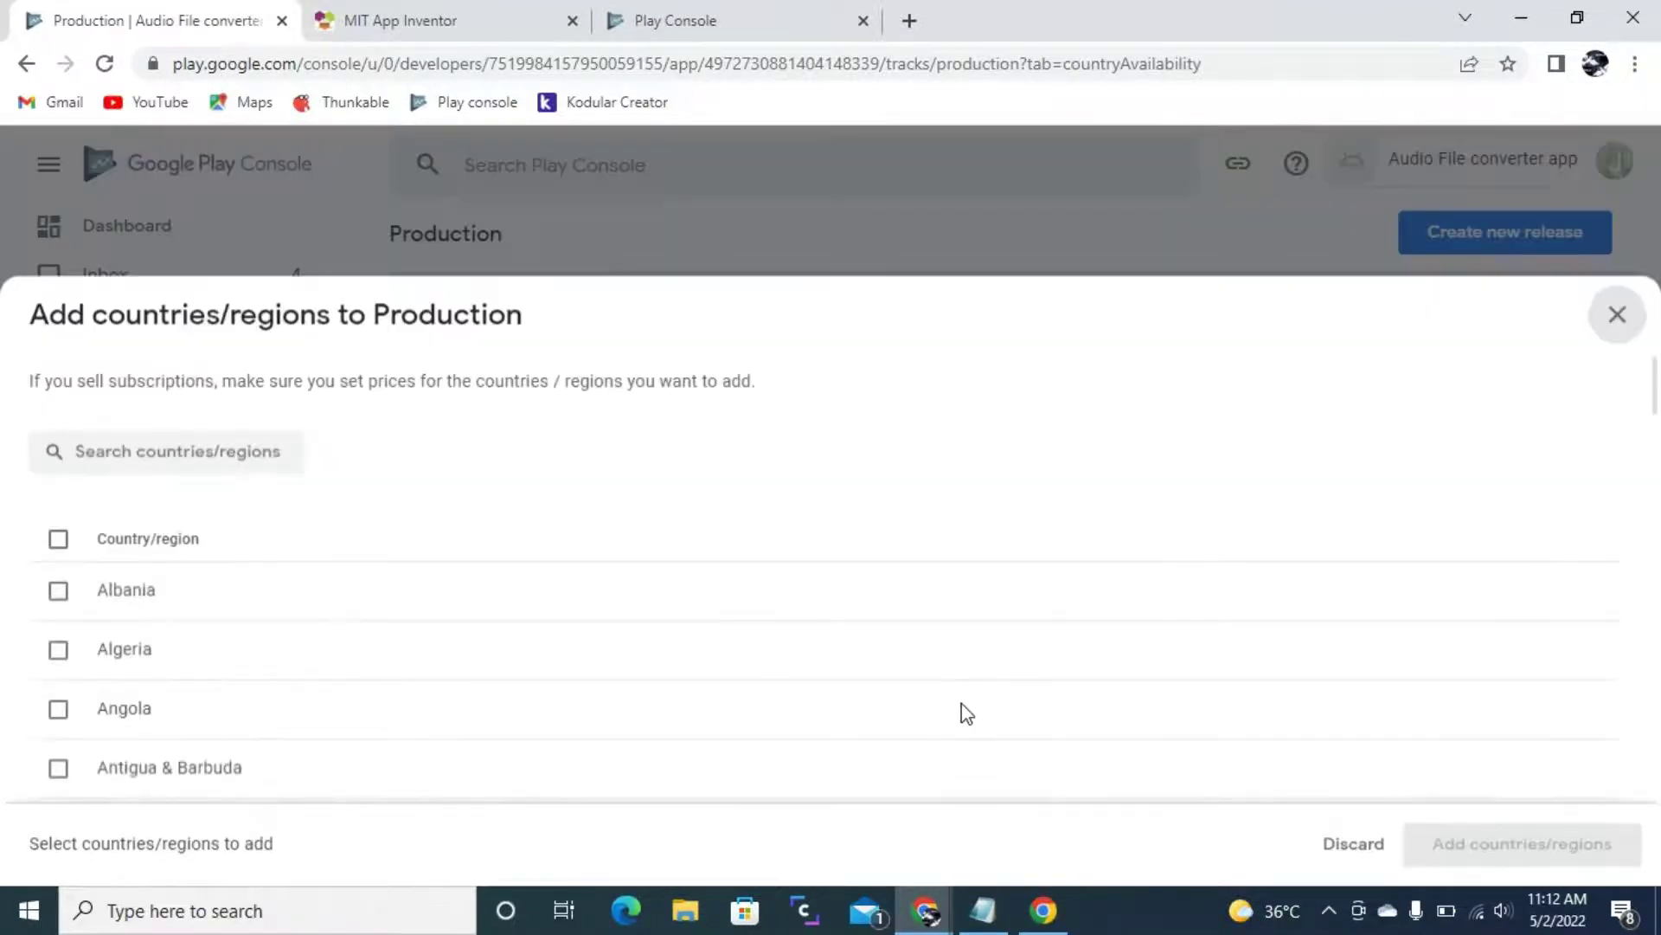
click(60, 540)
click(1549, 852)
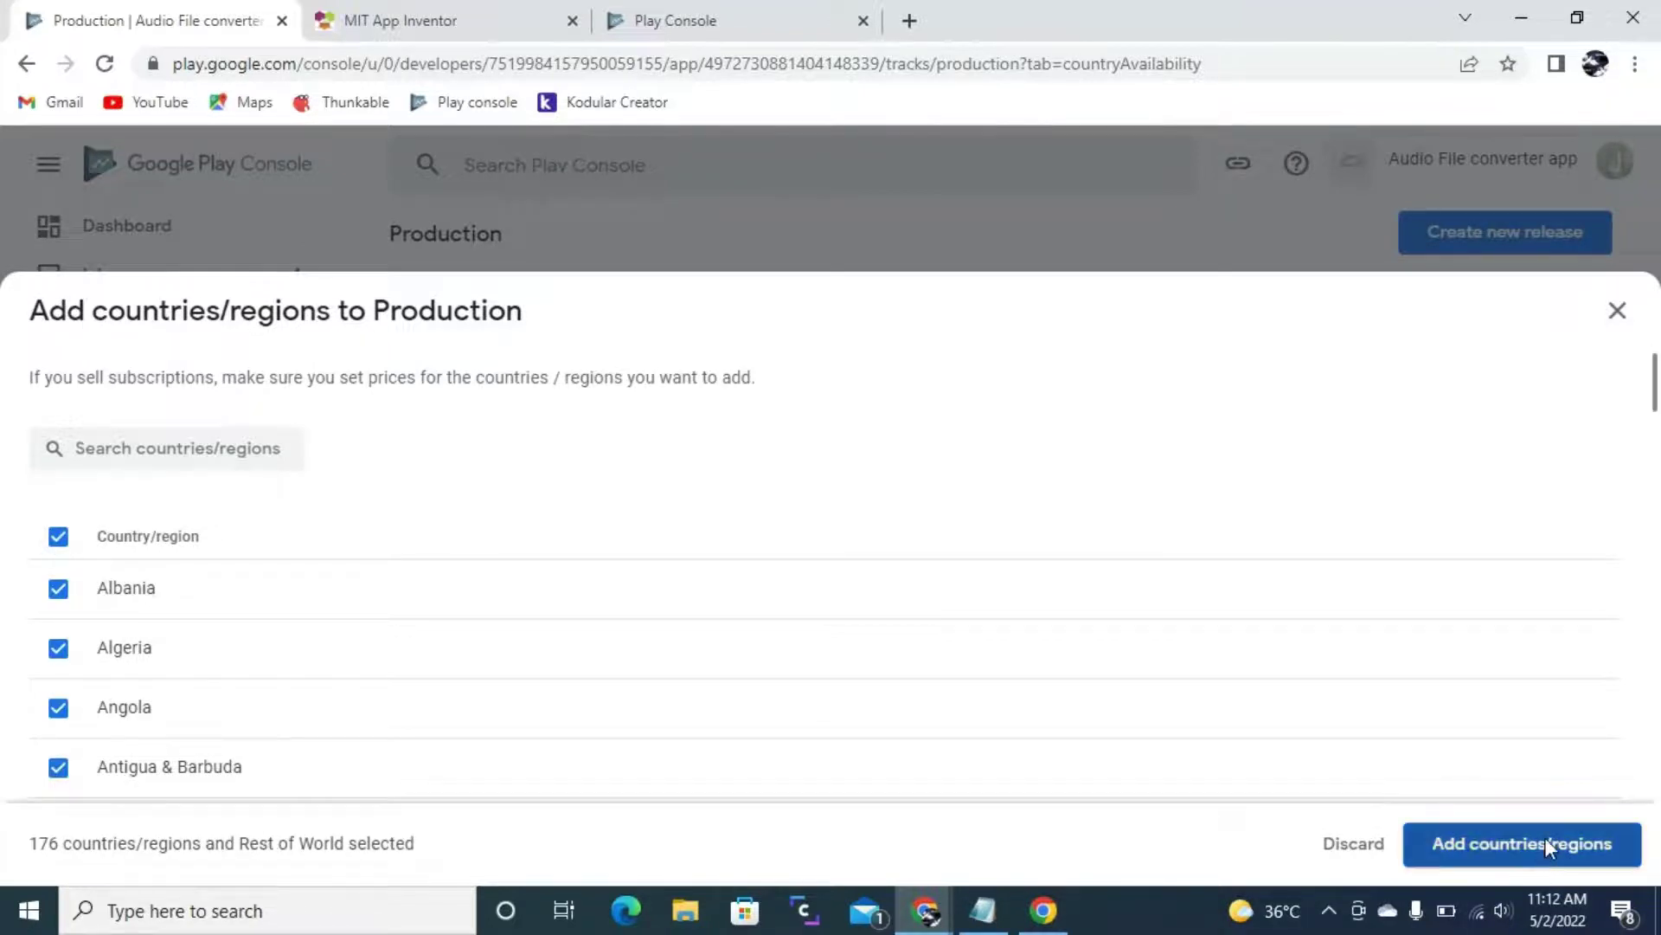
click(1040, 565)
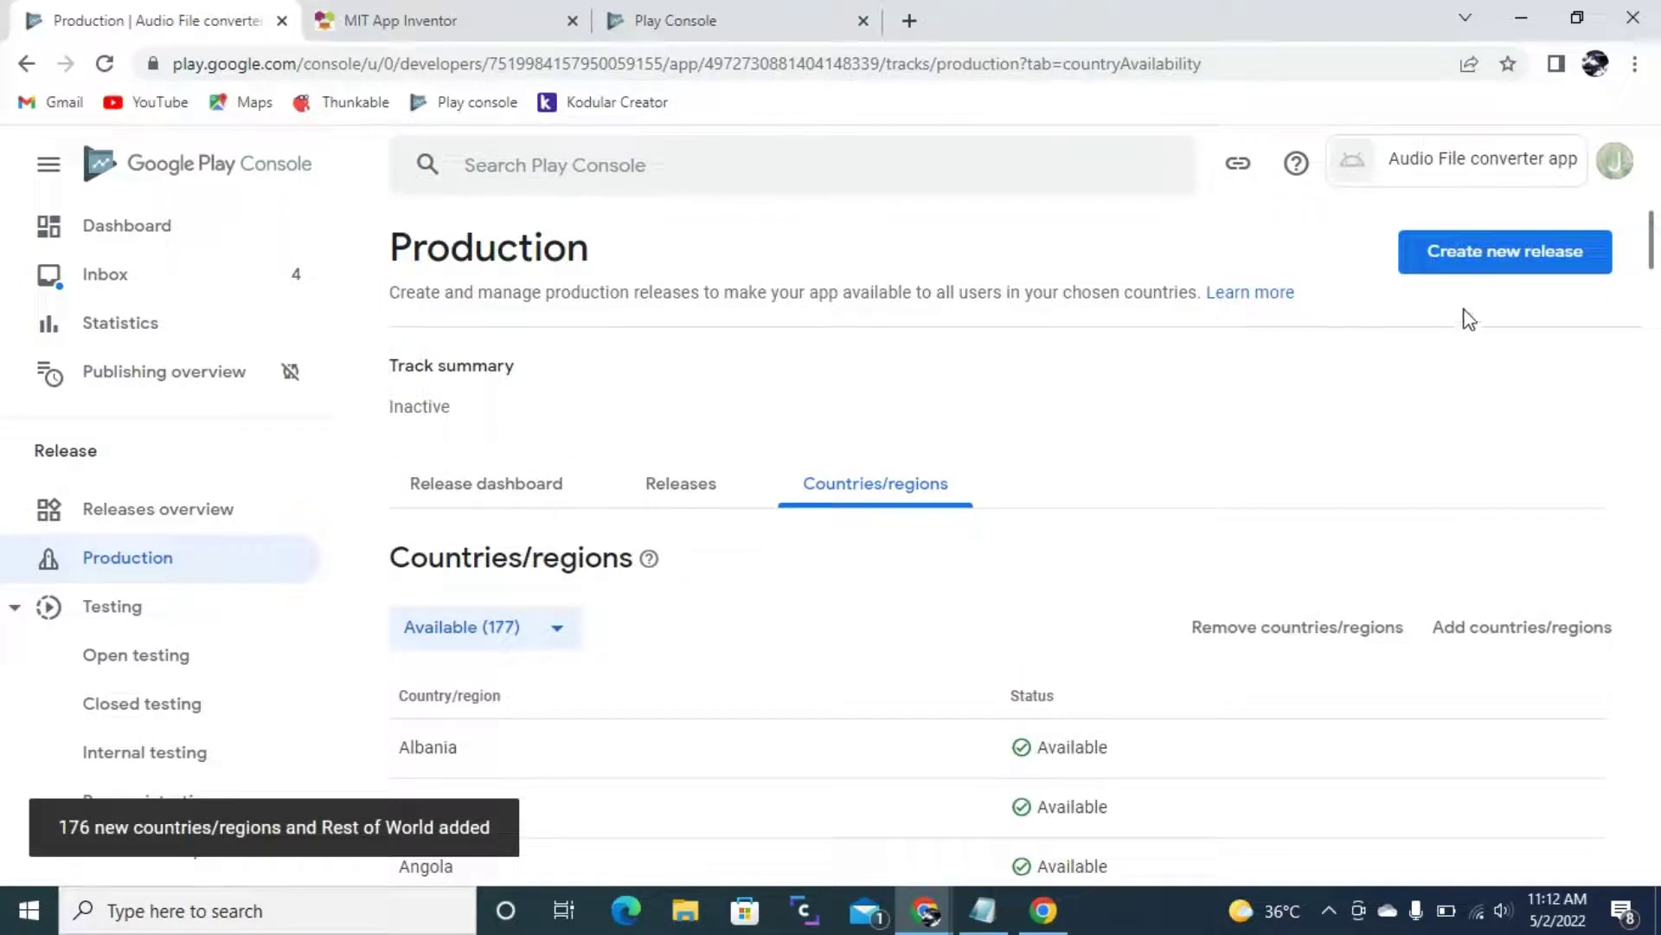
click(452, 500)
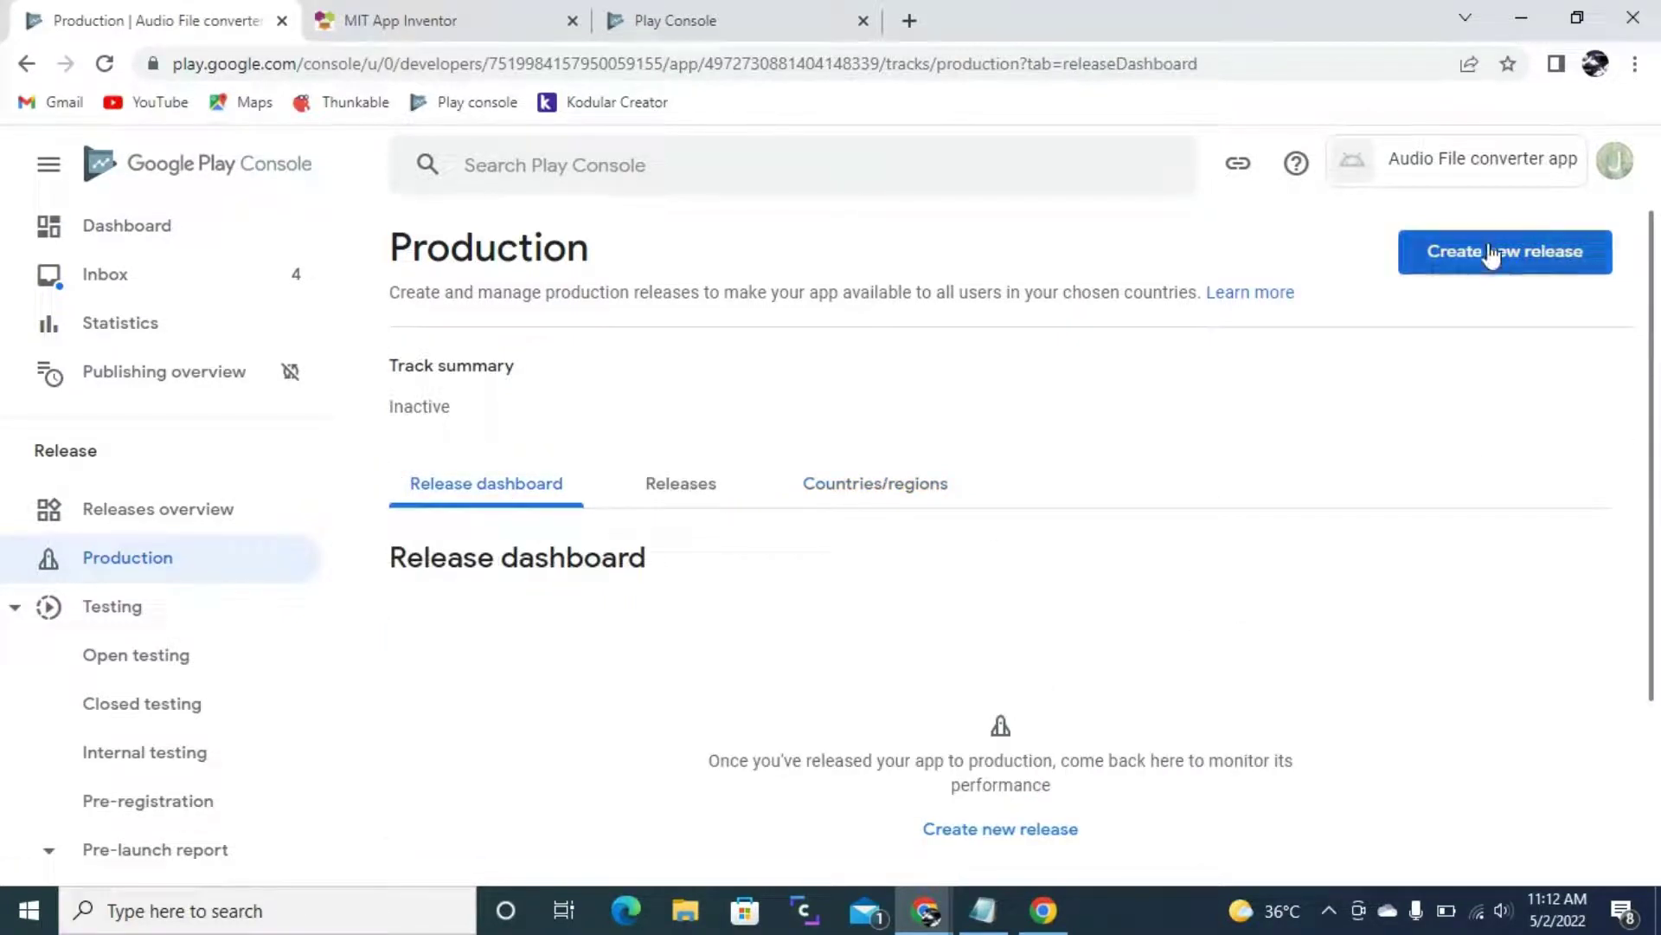
- Create a new production release draft and switch to the AudioApp project in App Inventor
click(1556, 260)
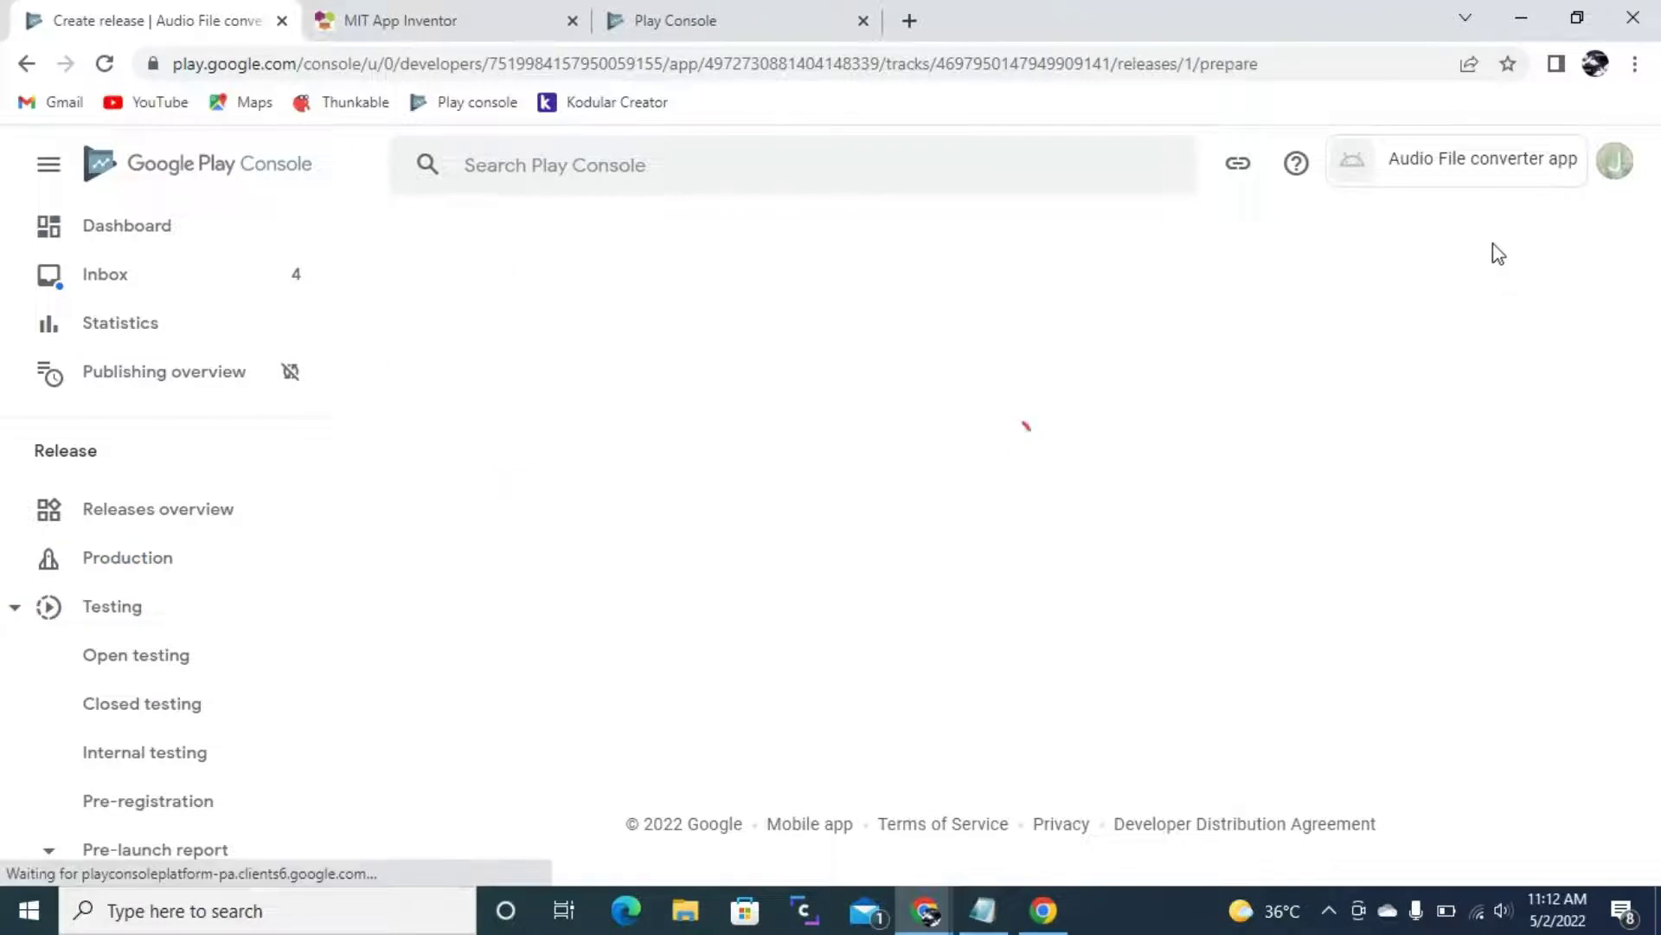
scroll(1038, 495, down, 4)
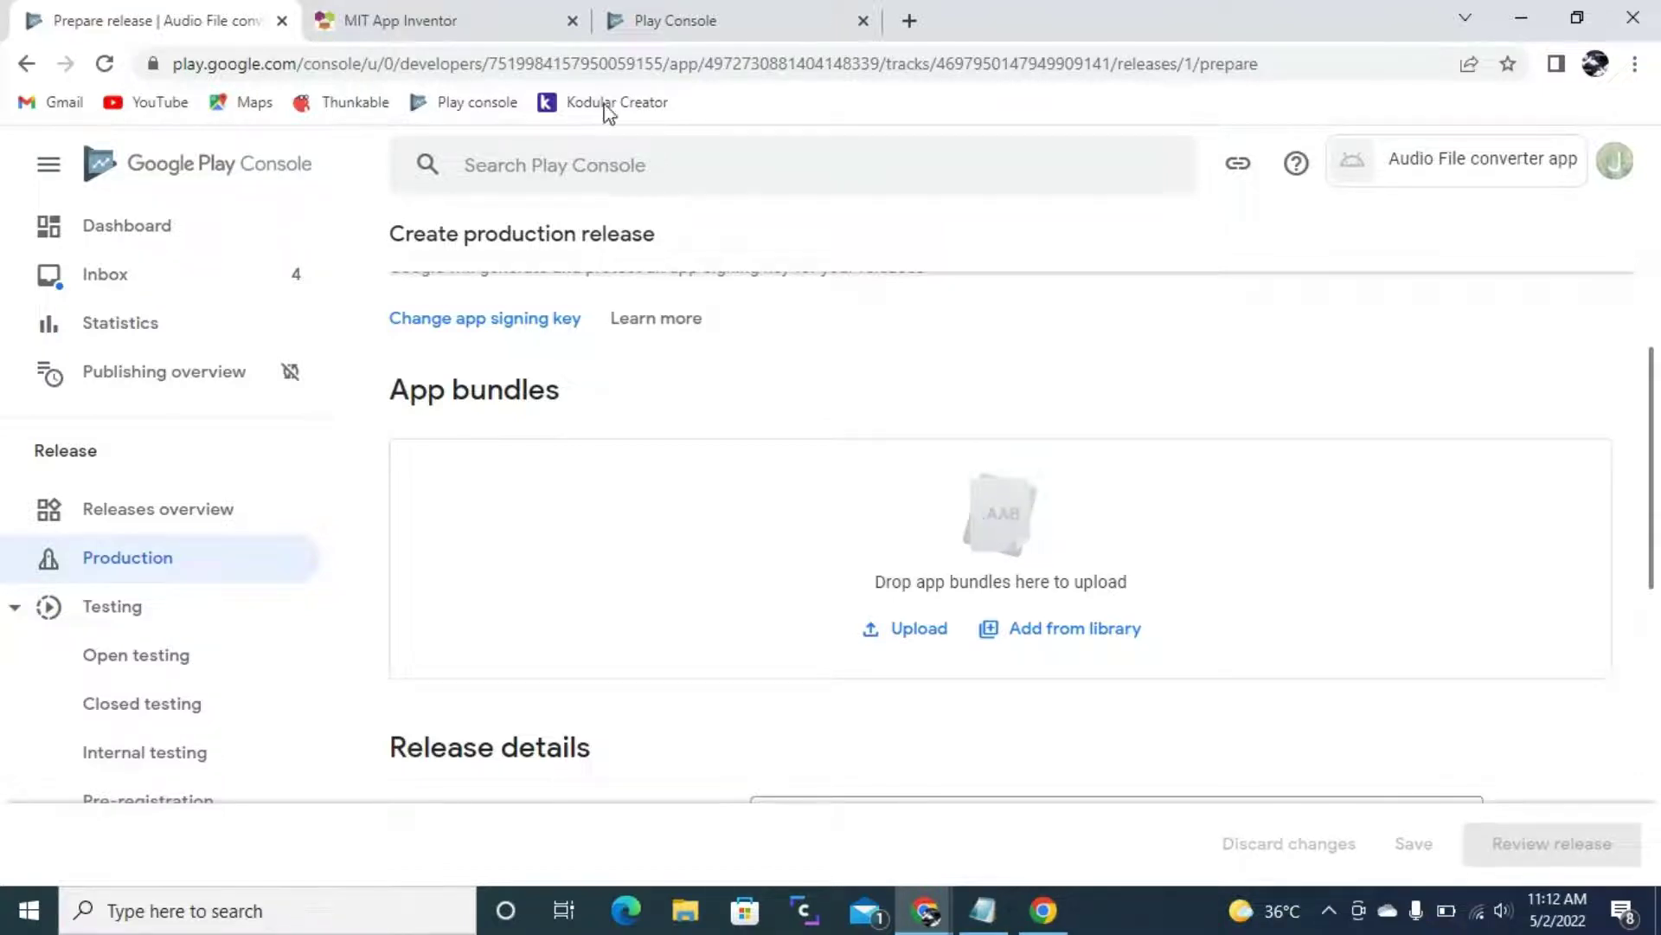
click(456, 21)
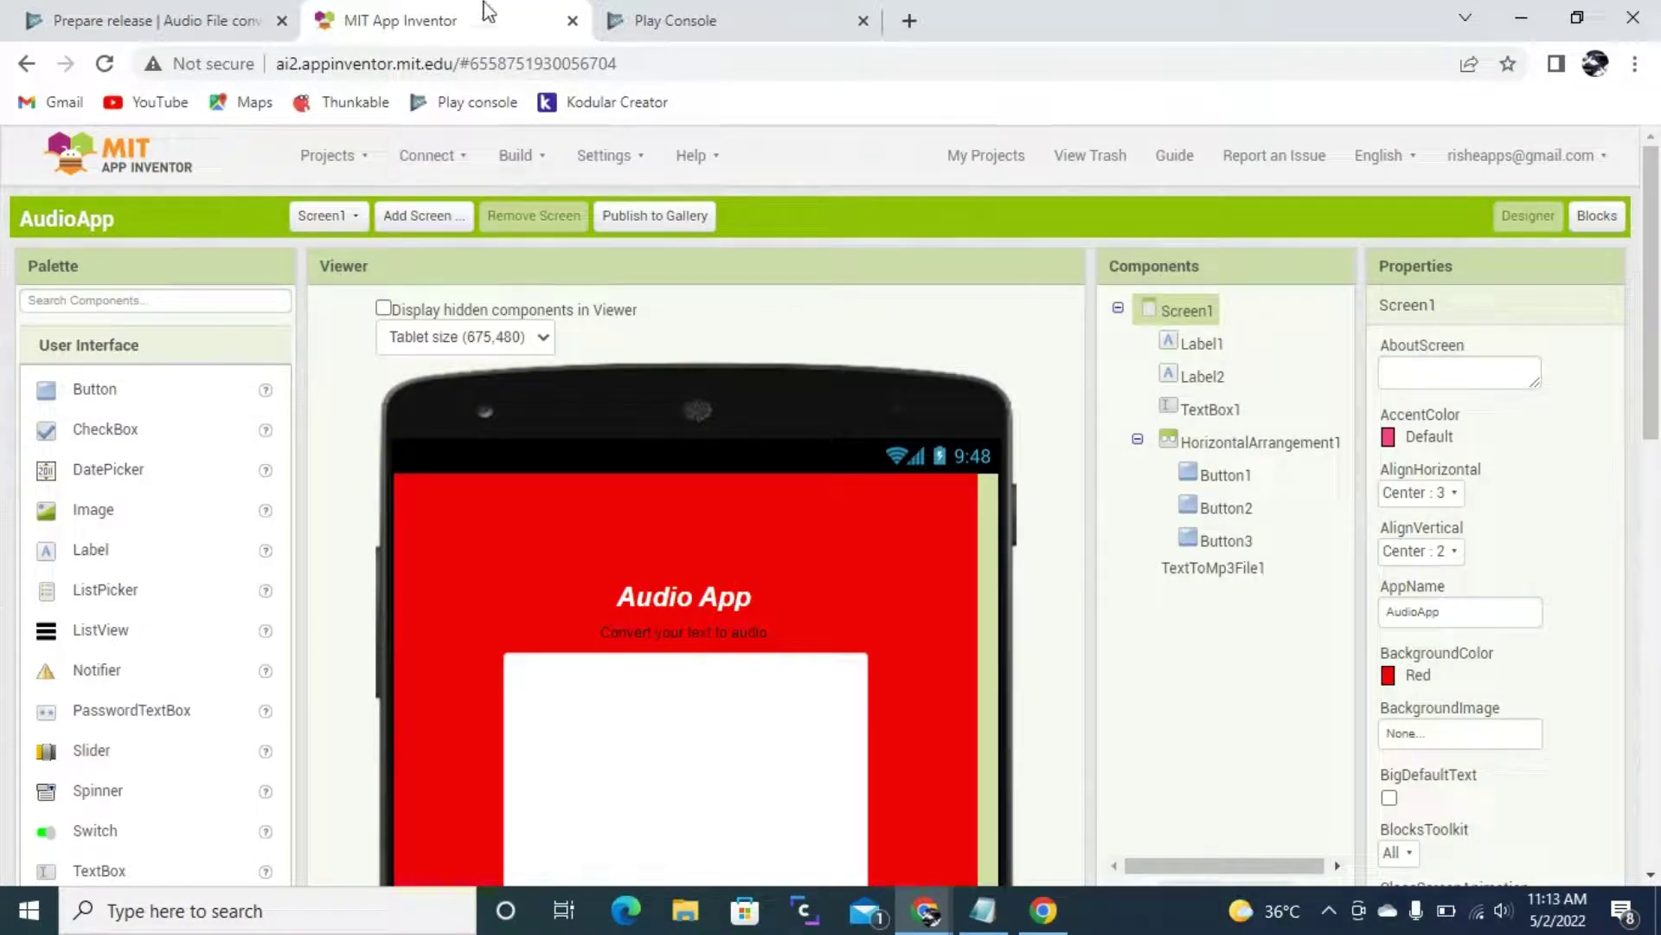
- Build AudioApp as an Android App Bundle, download AudioApp.aab, and return to Play Console
click(519, 158)
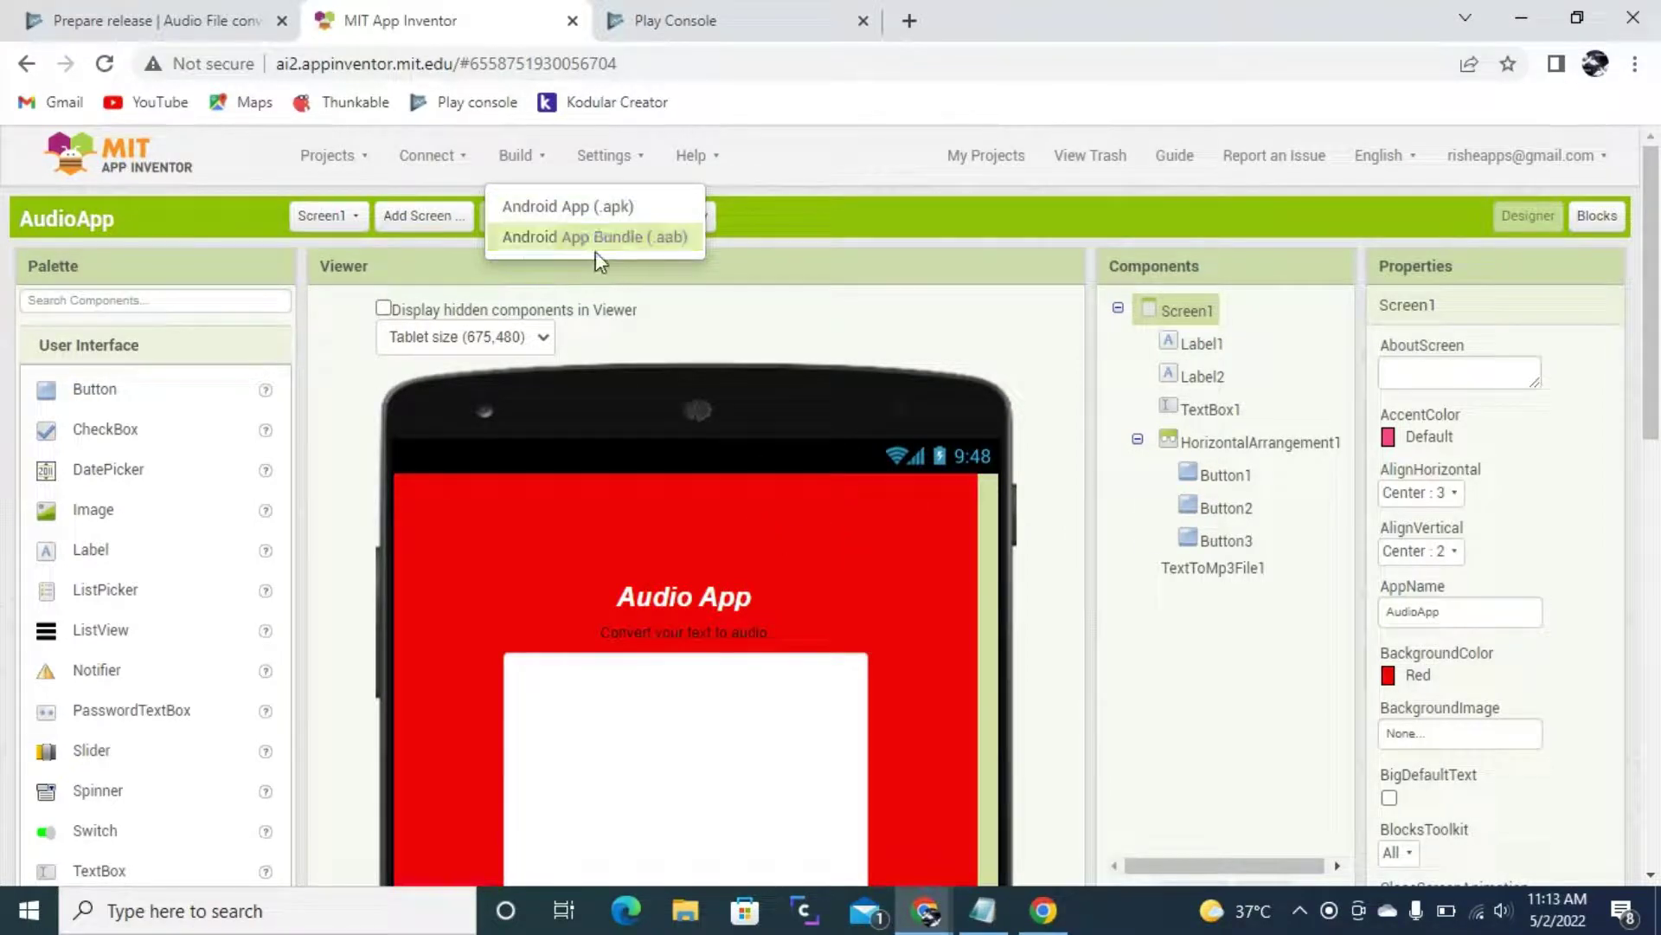
click(625, 247)
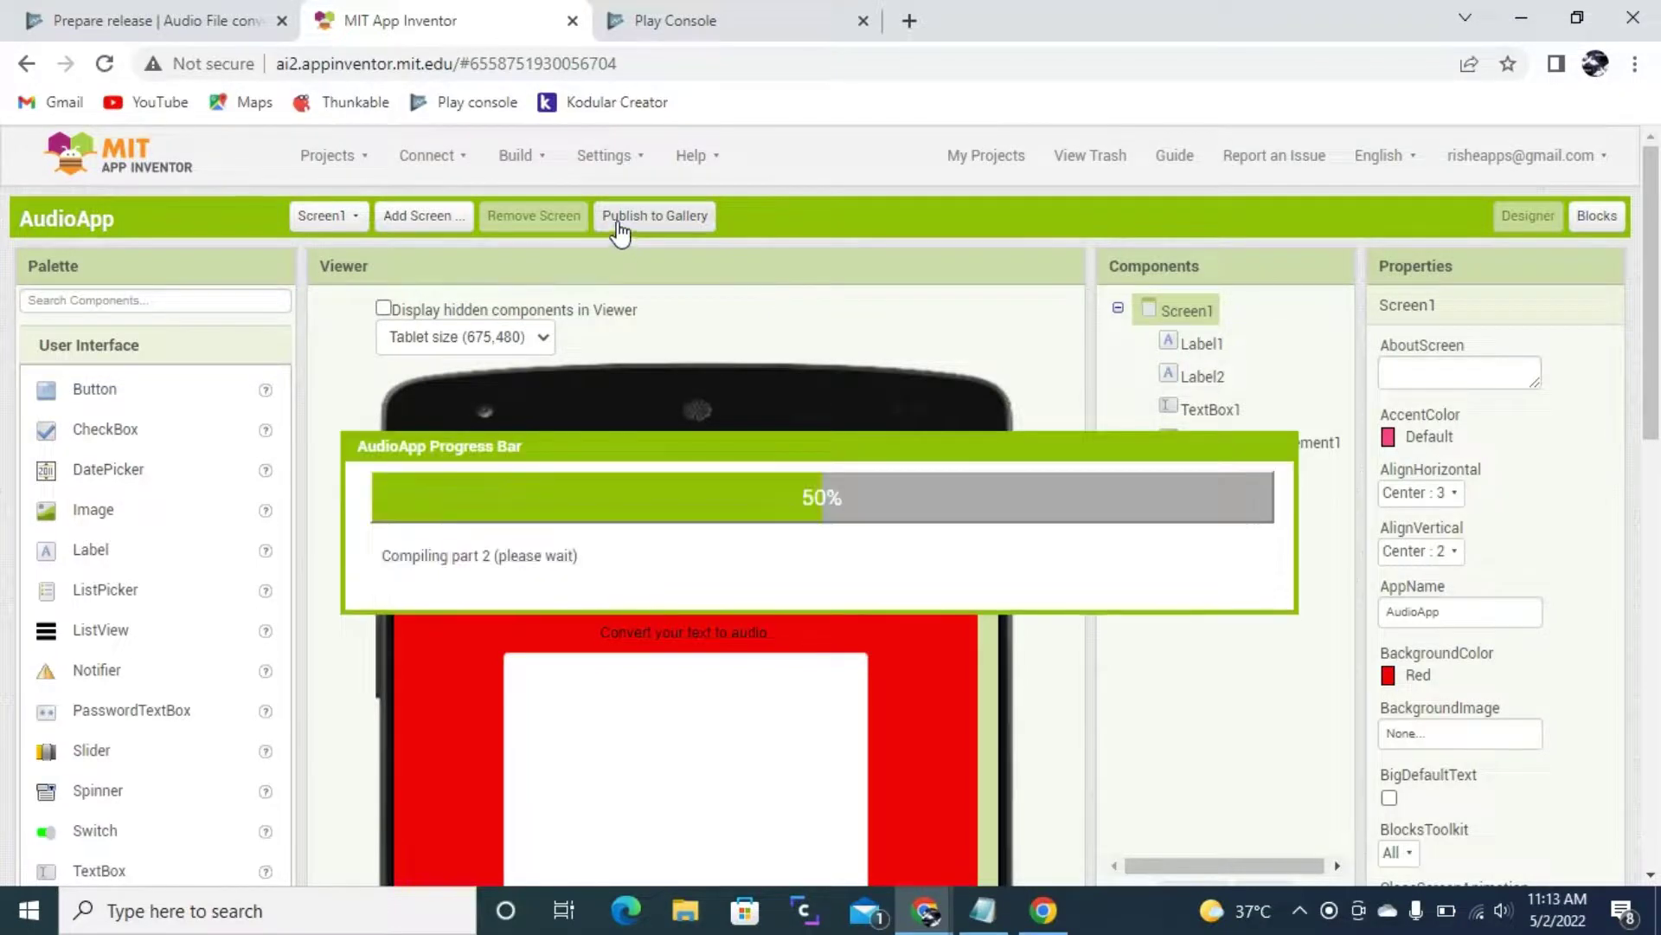
click(98, 17)
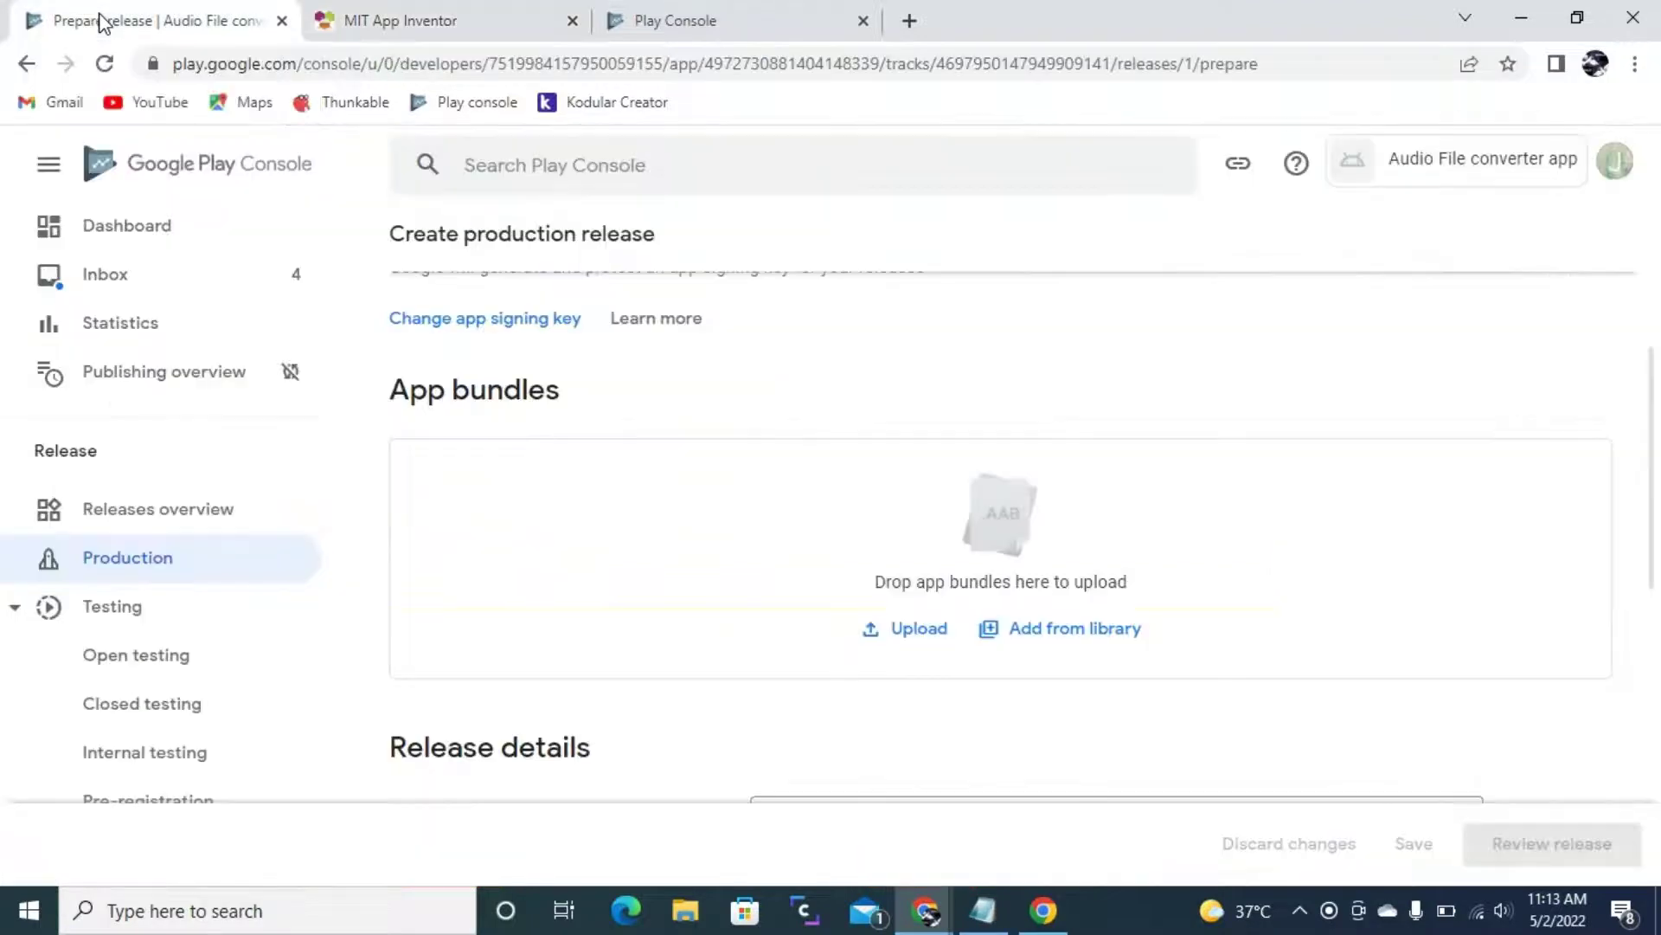
click(328, 26)
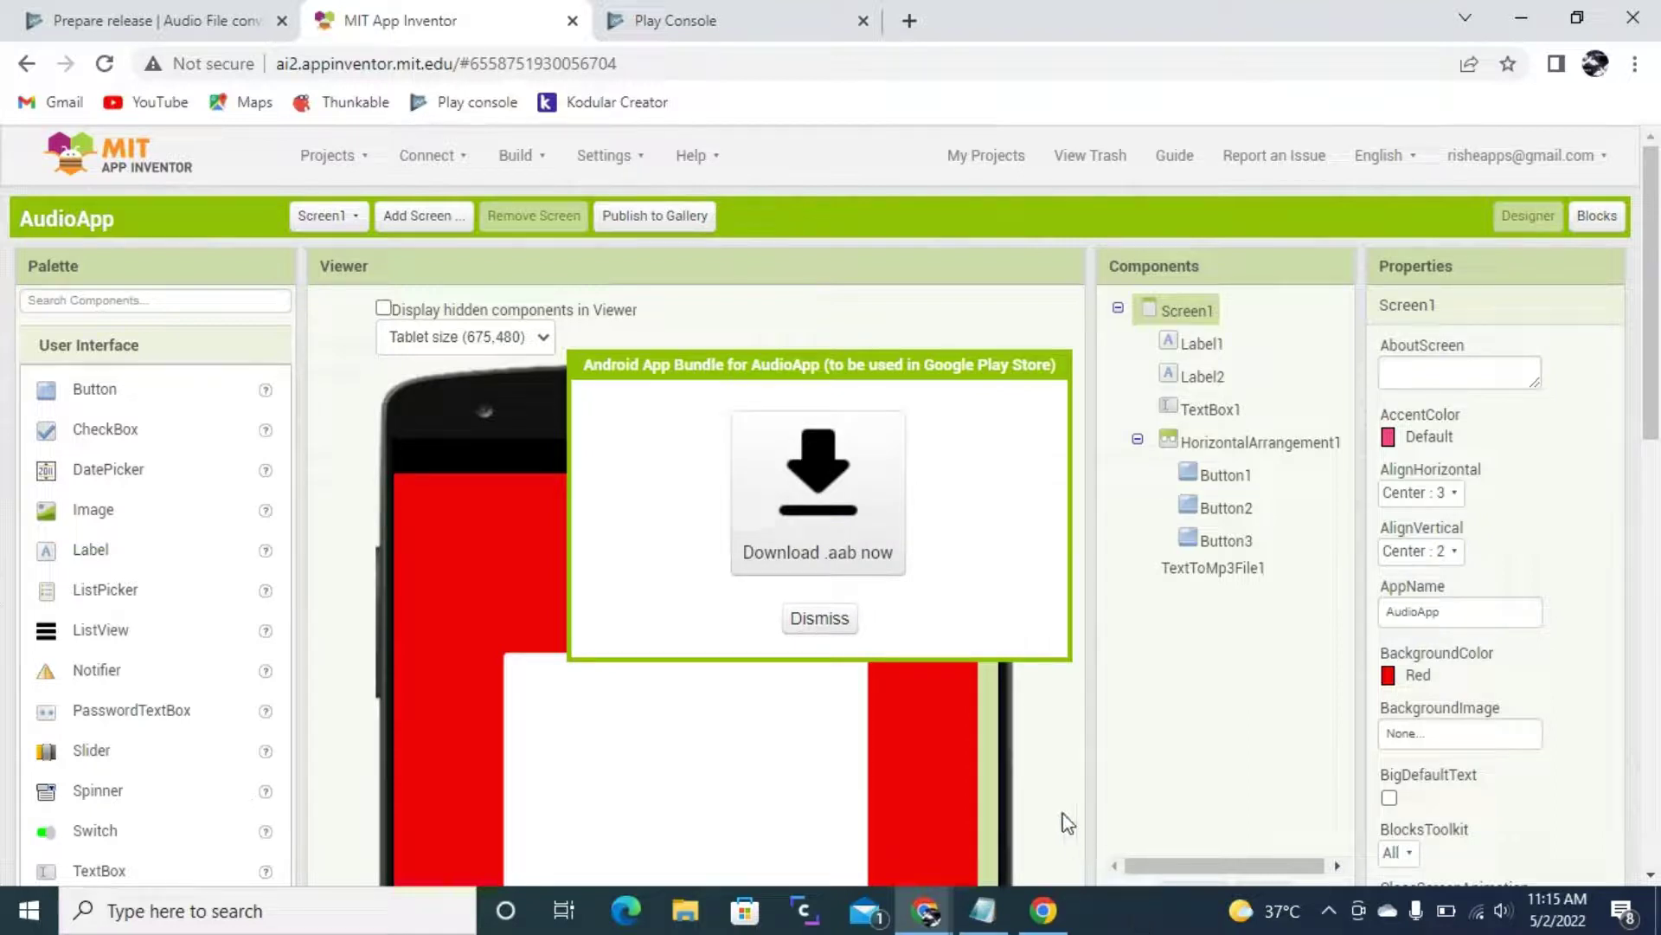
click(826, 510)
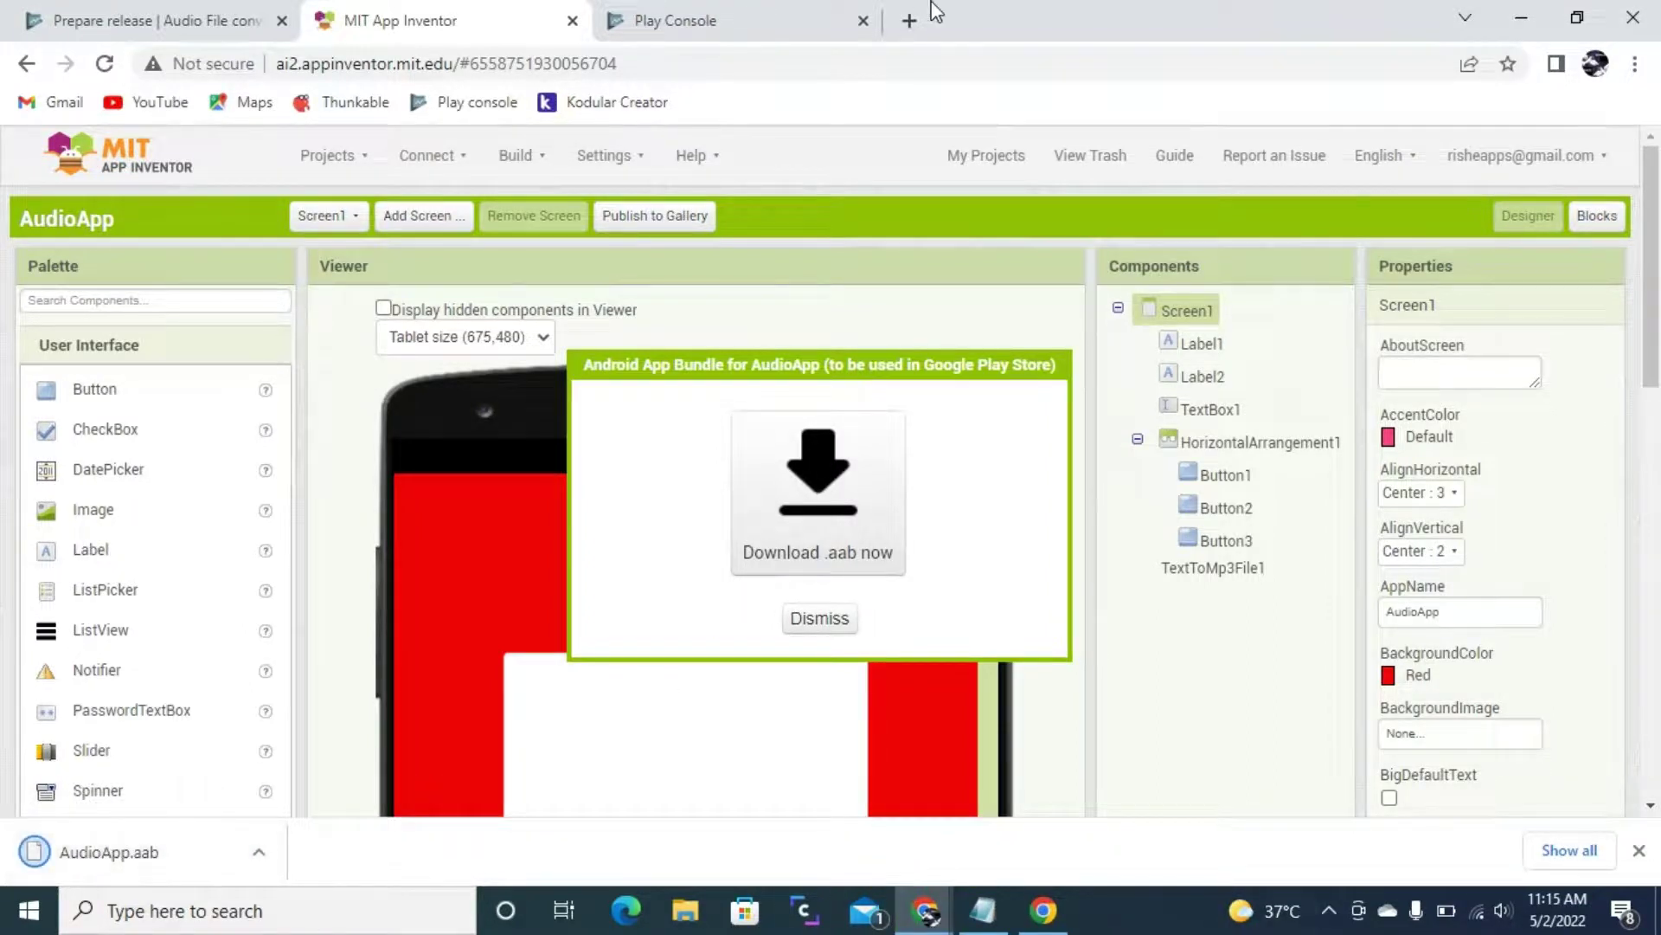
click(160, 26)
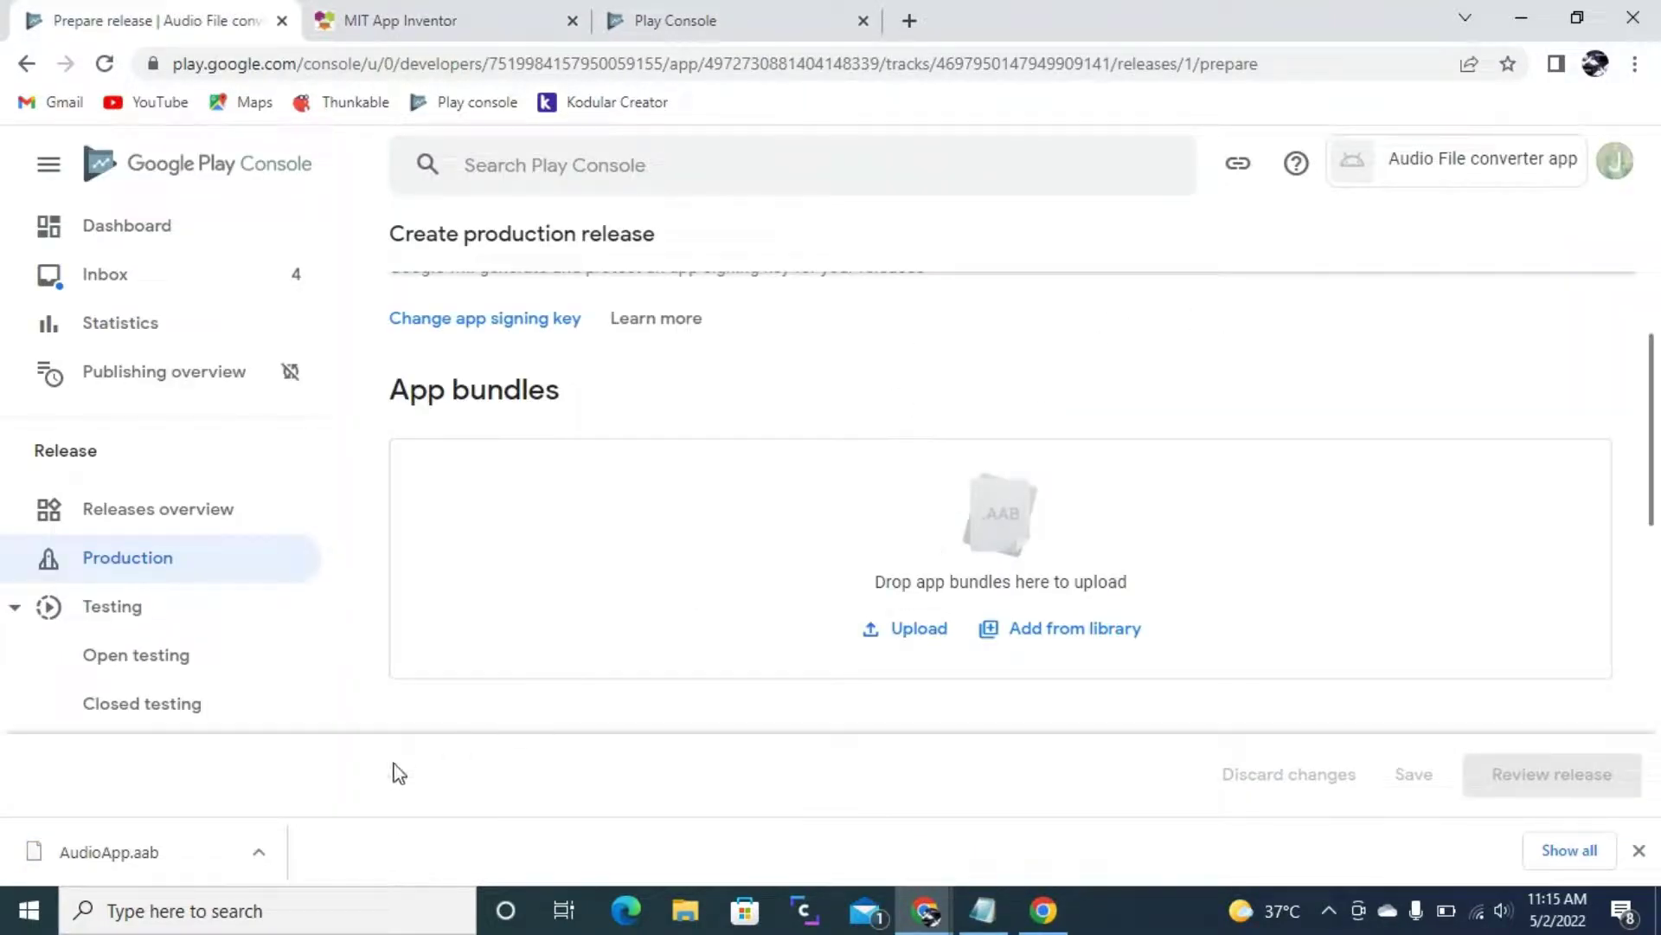
- Upload AudioApp.aab to the production release so it lists app bundle version 1 (1.0)
drag(84, 853, 946, 593)
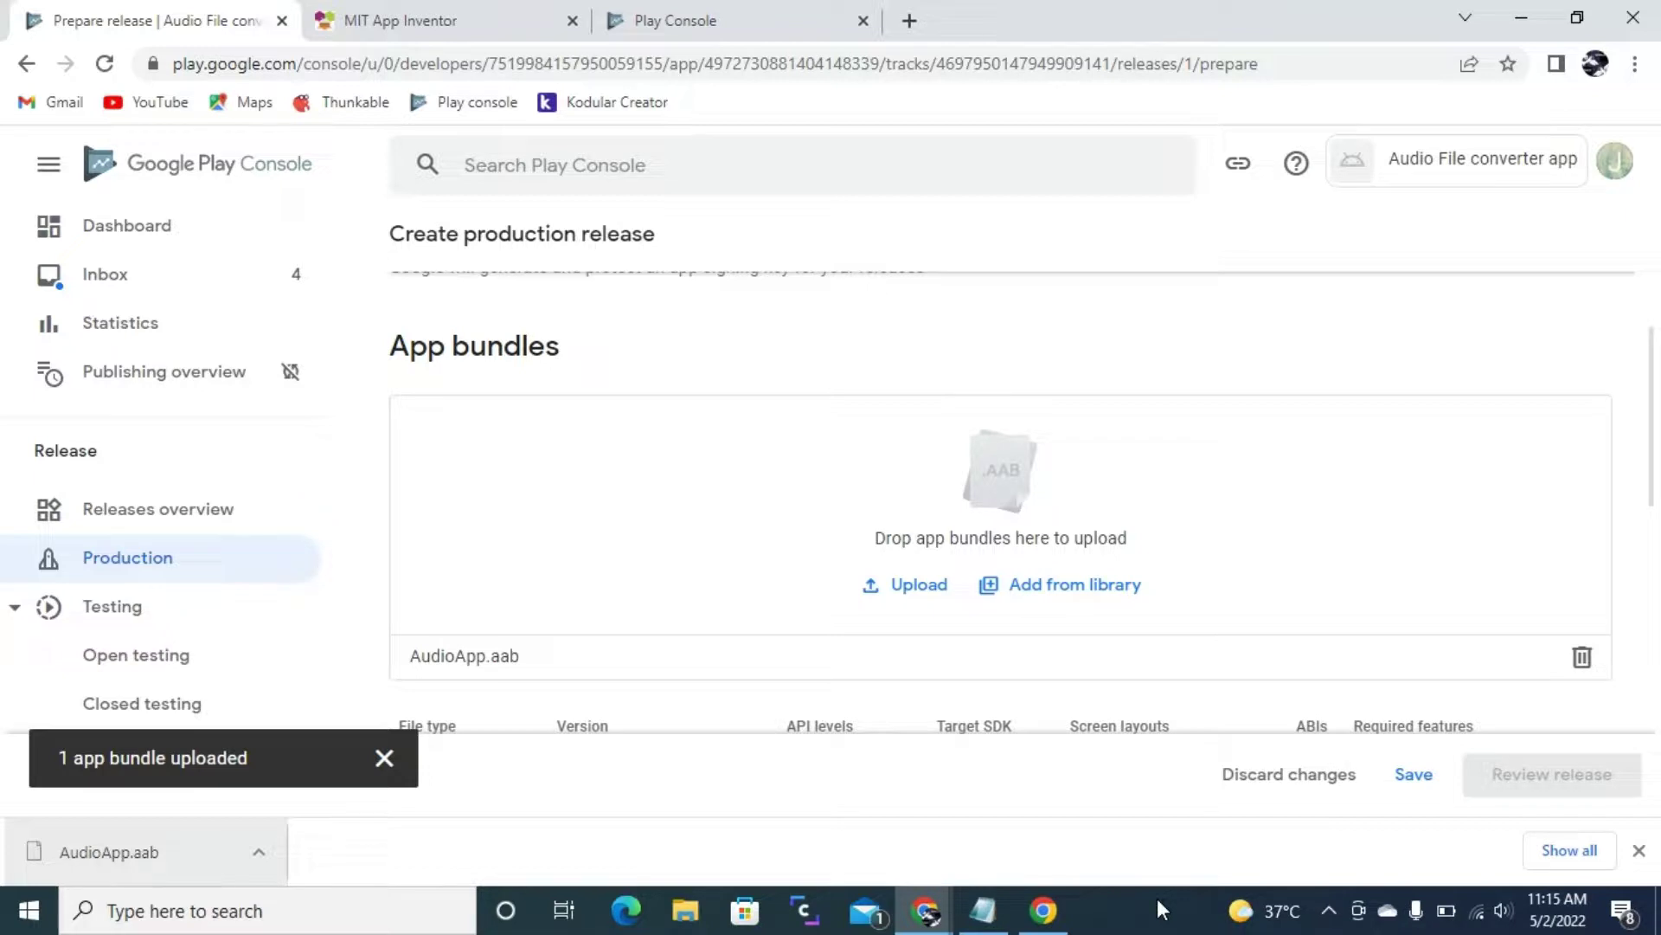
click(1638, 850)
scroll(1209, 522, down, 4)
scroll(1209, 522, down, 2)
- Go over the Release details section's release name and release notes fields
scroll(1179, 464, up, 1)
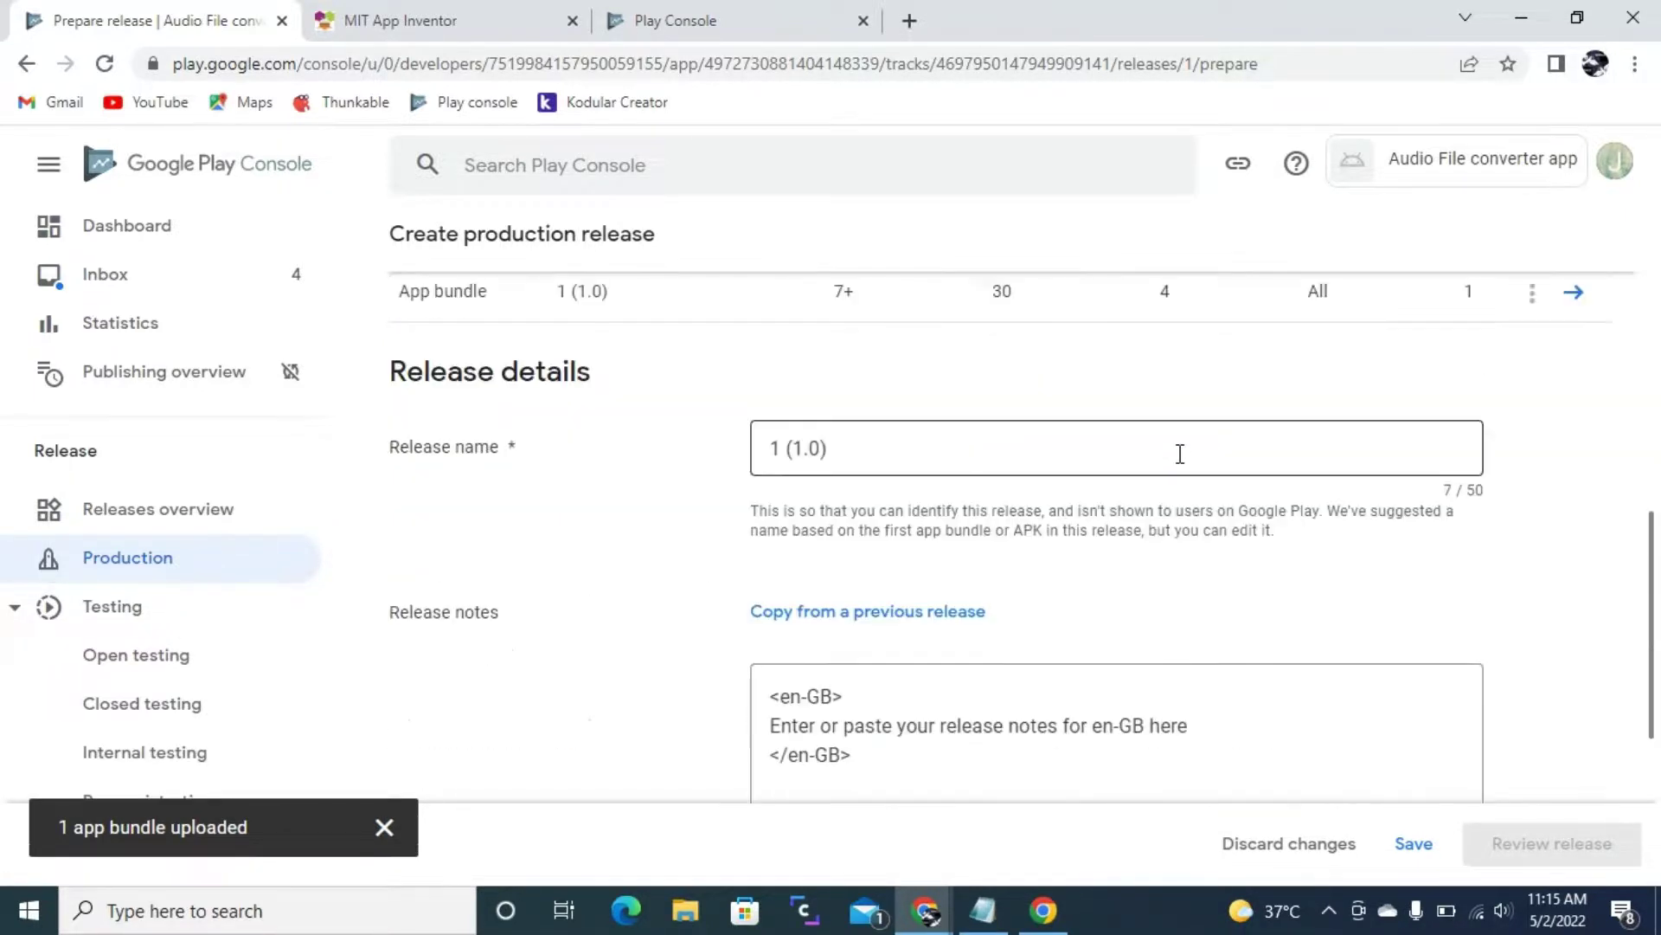
drag(418, 373, 589, 380)
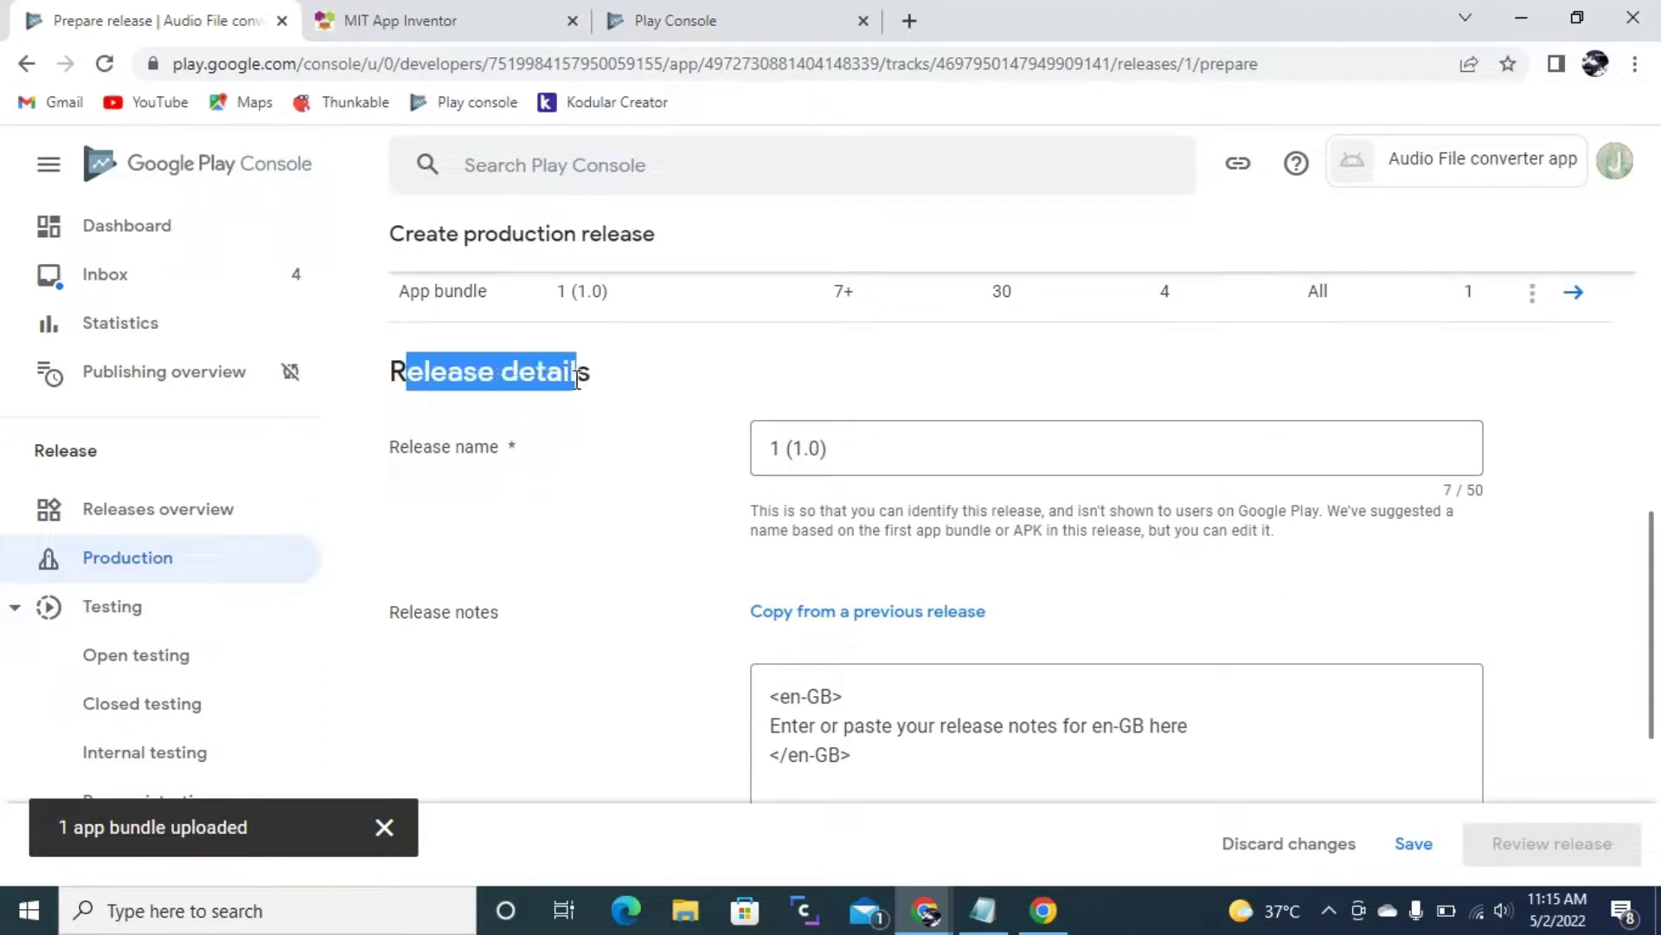
click(479, 417)
drag(416, 446, 827, 481)
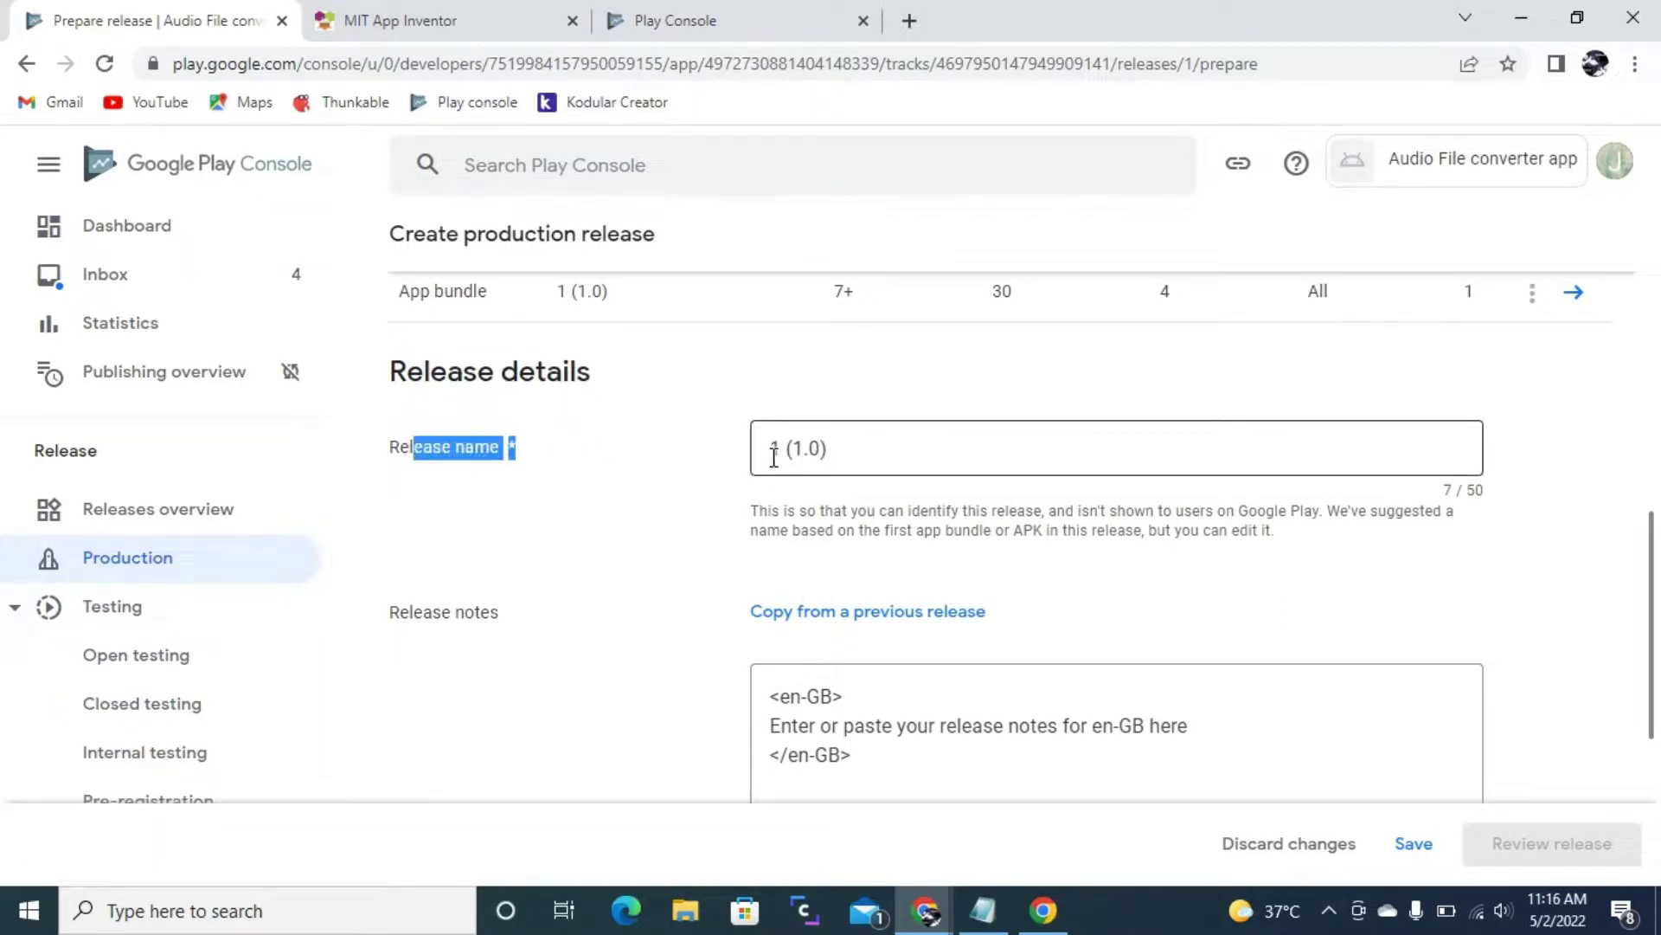
click(435, 455)
scroll(435, 495, down, 2)
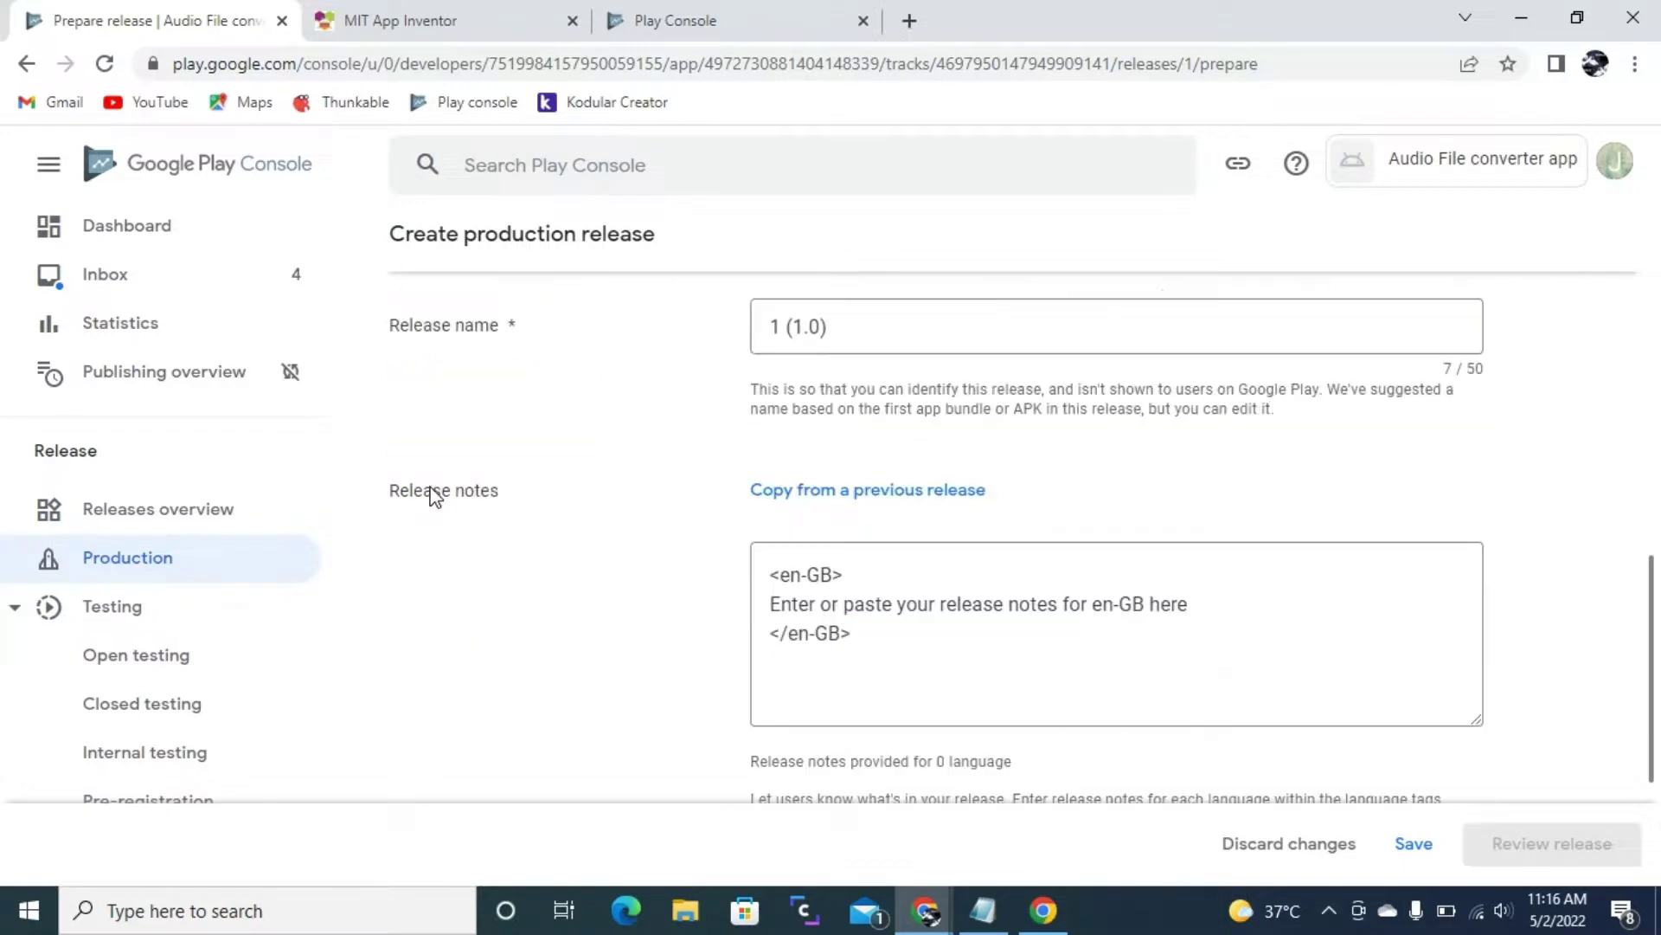
drag(418, 492, 575, 528)
click(575, 528)
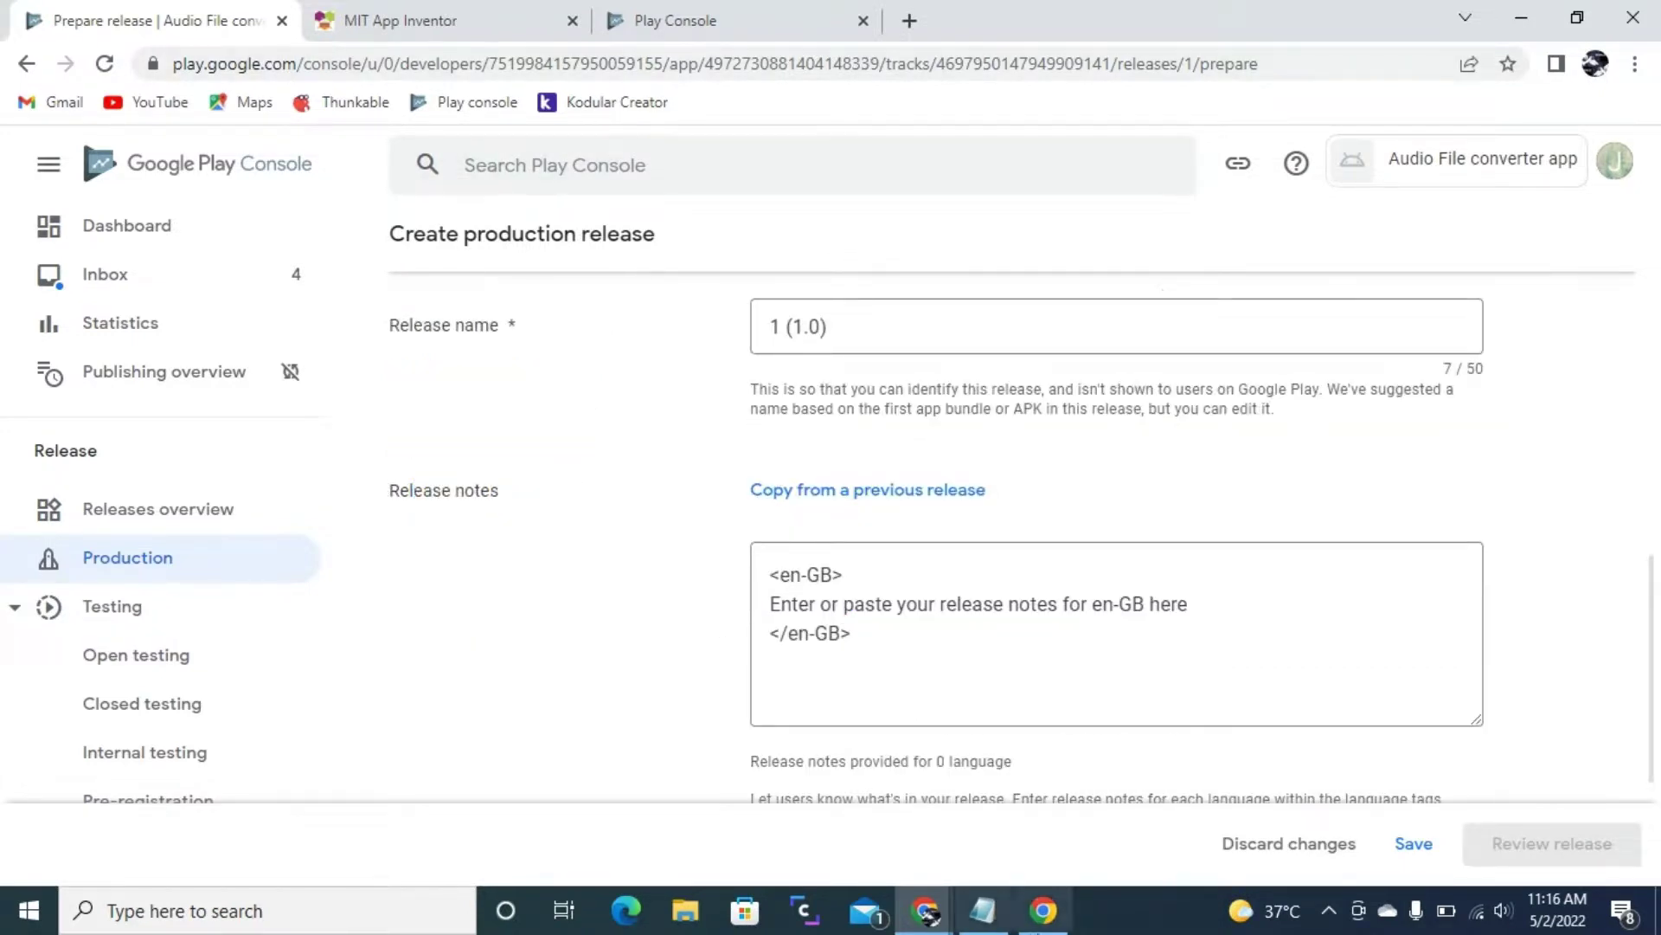
- Save the production release draft and go to its release review
click(1054, 922)
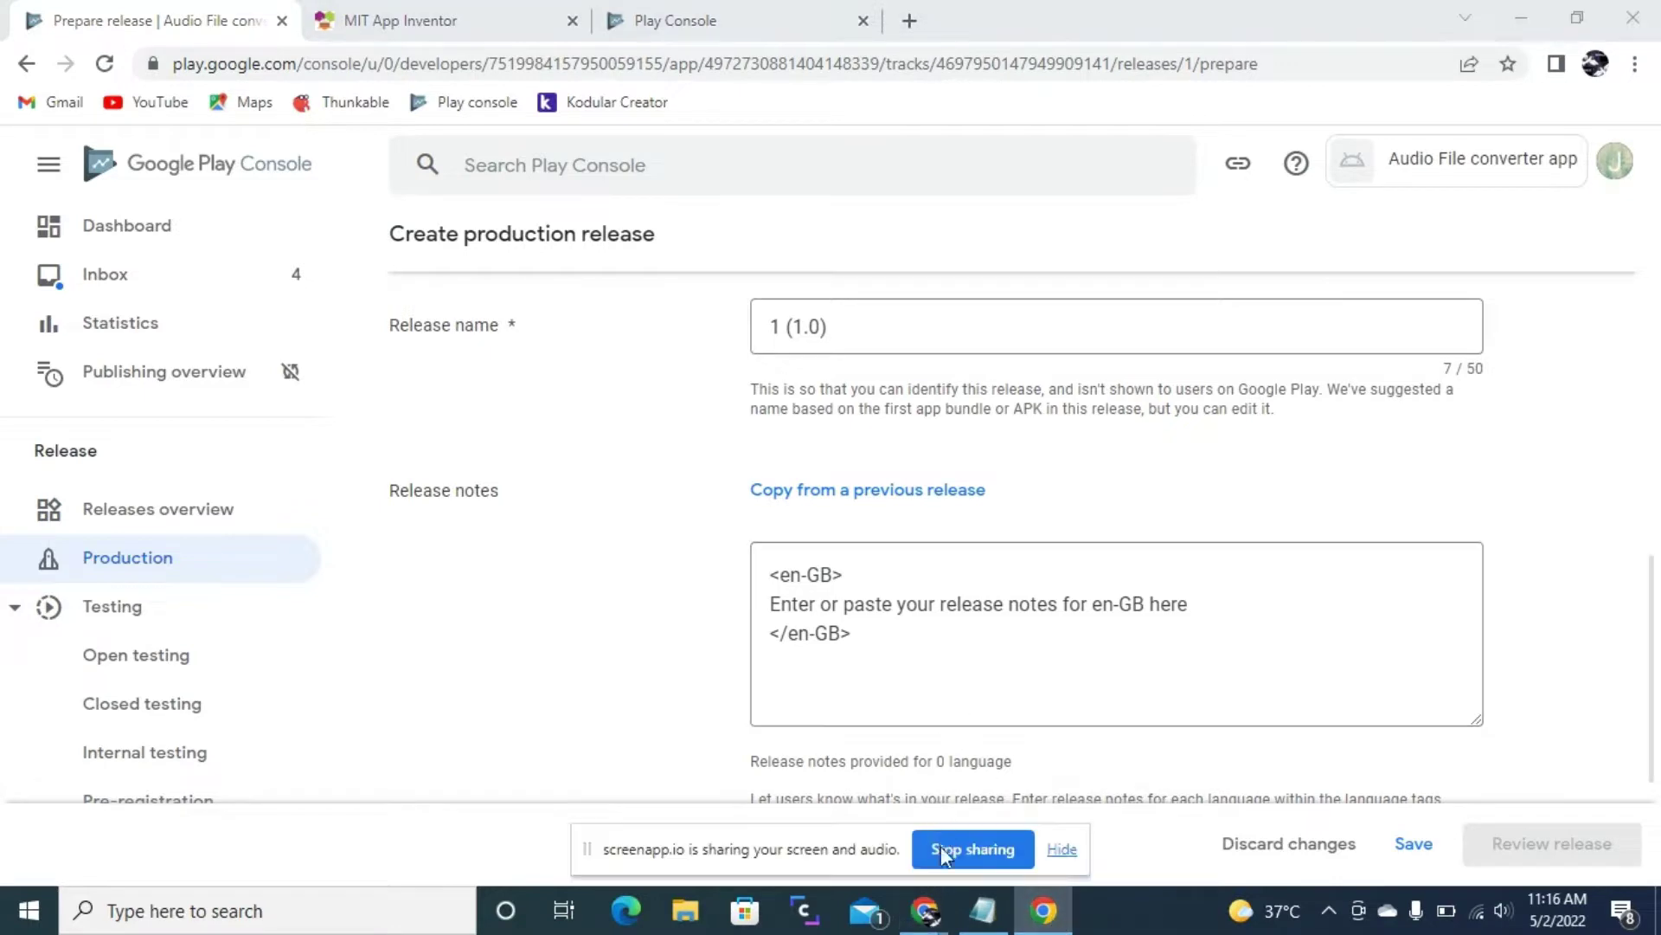
scroll(712, 526, down, 3)
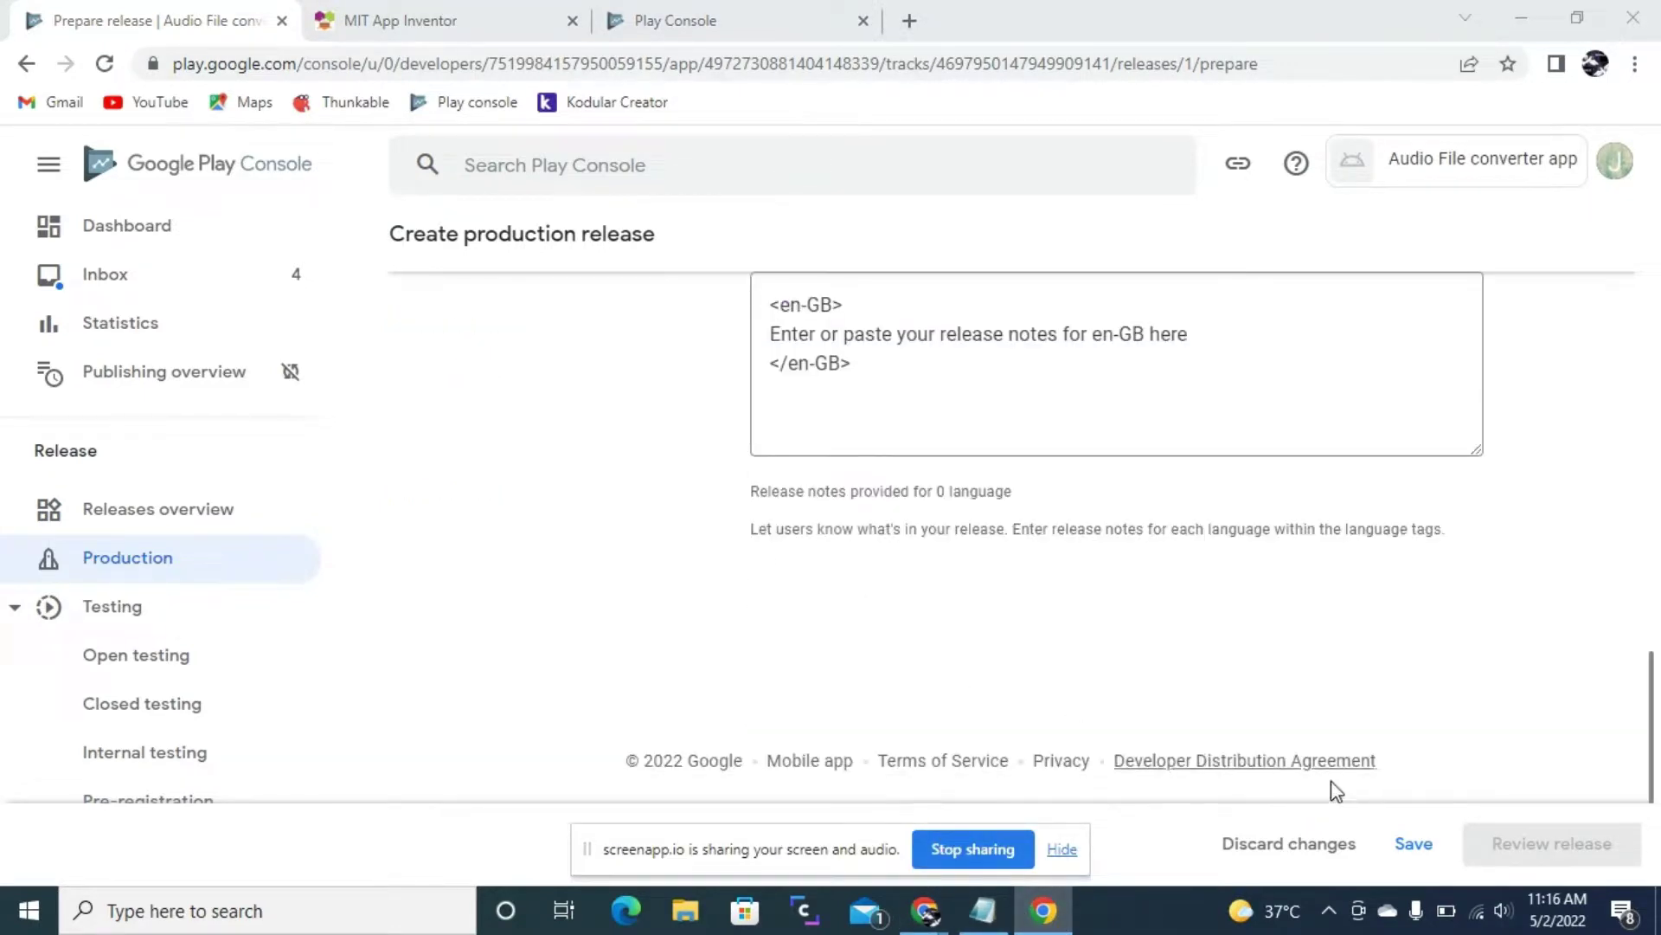
click(1424, 843)
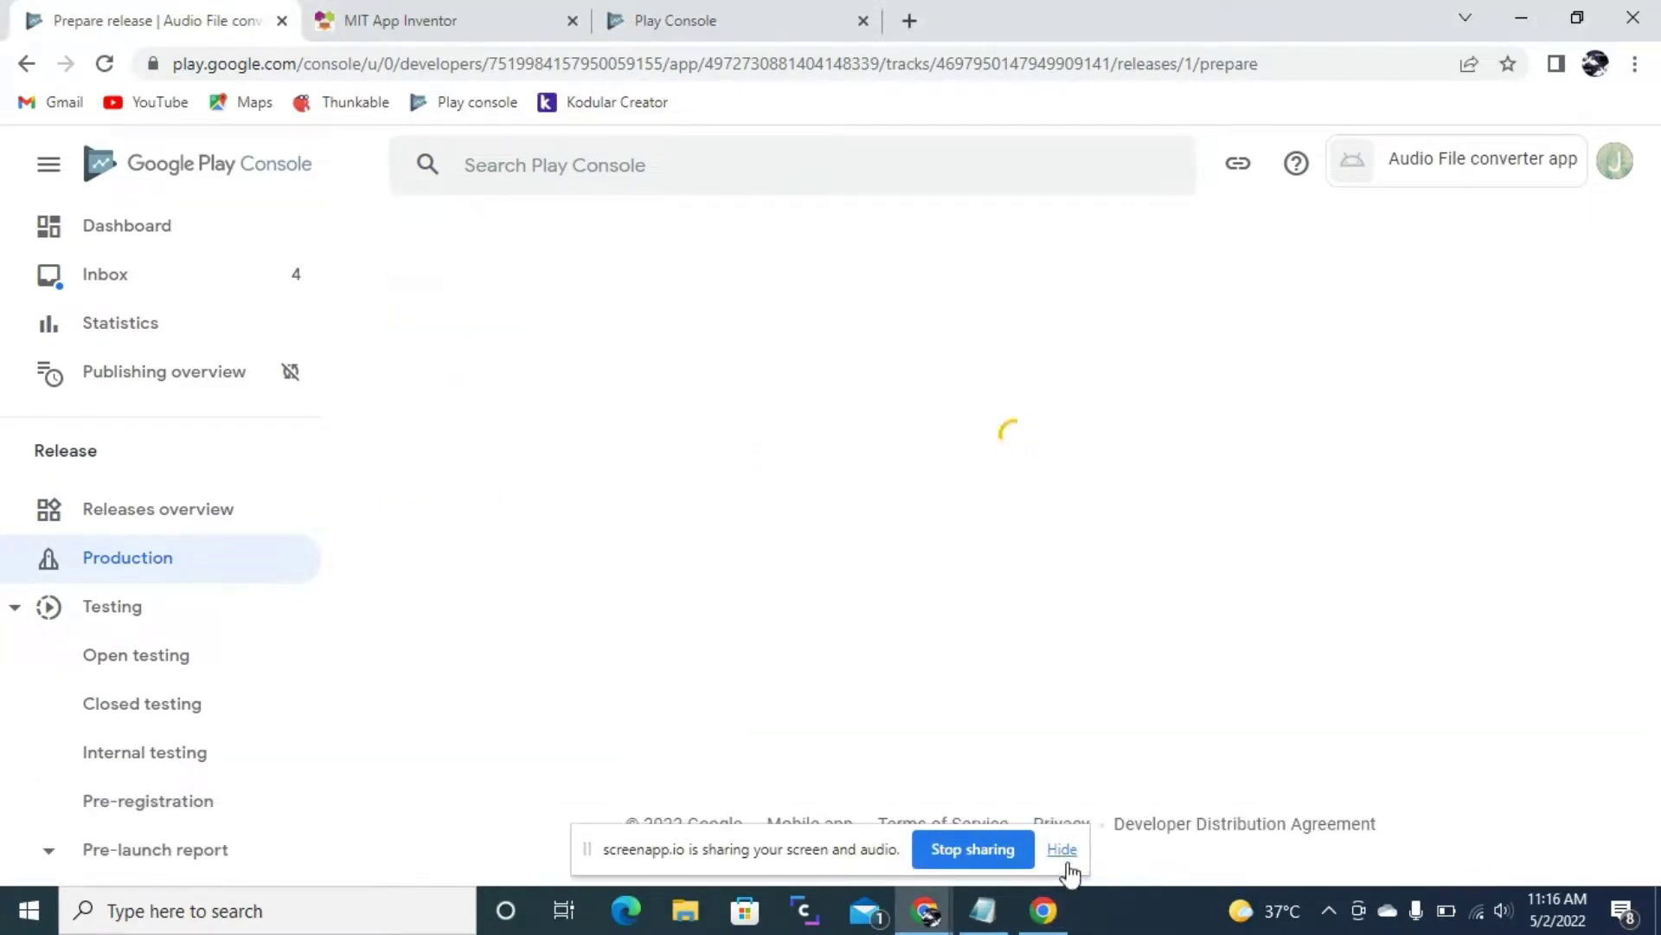
scroll(912, 523, down, 5)
scroll(915, 521, down, 5)
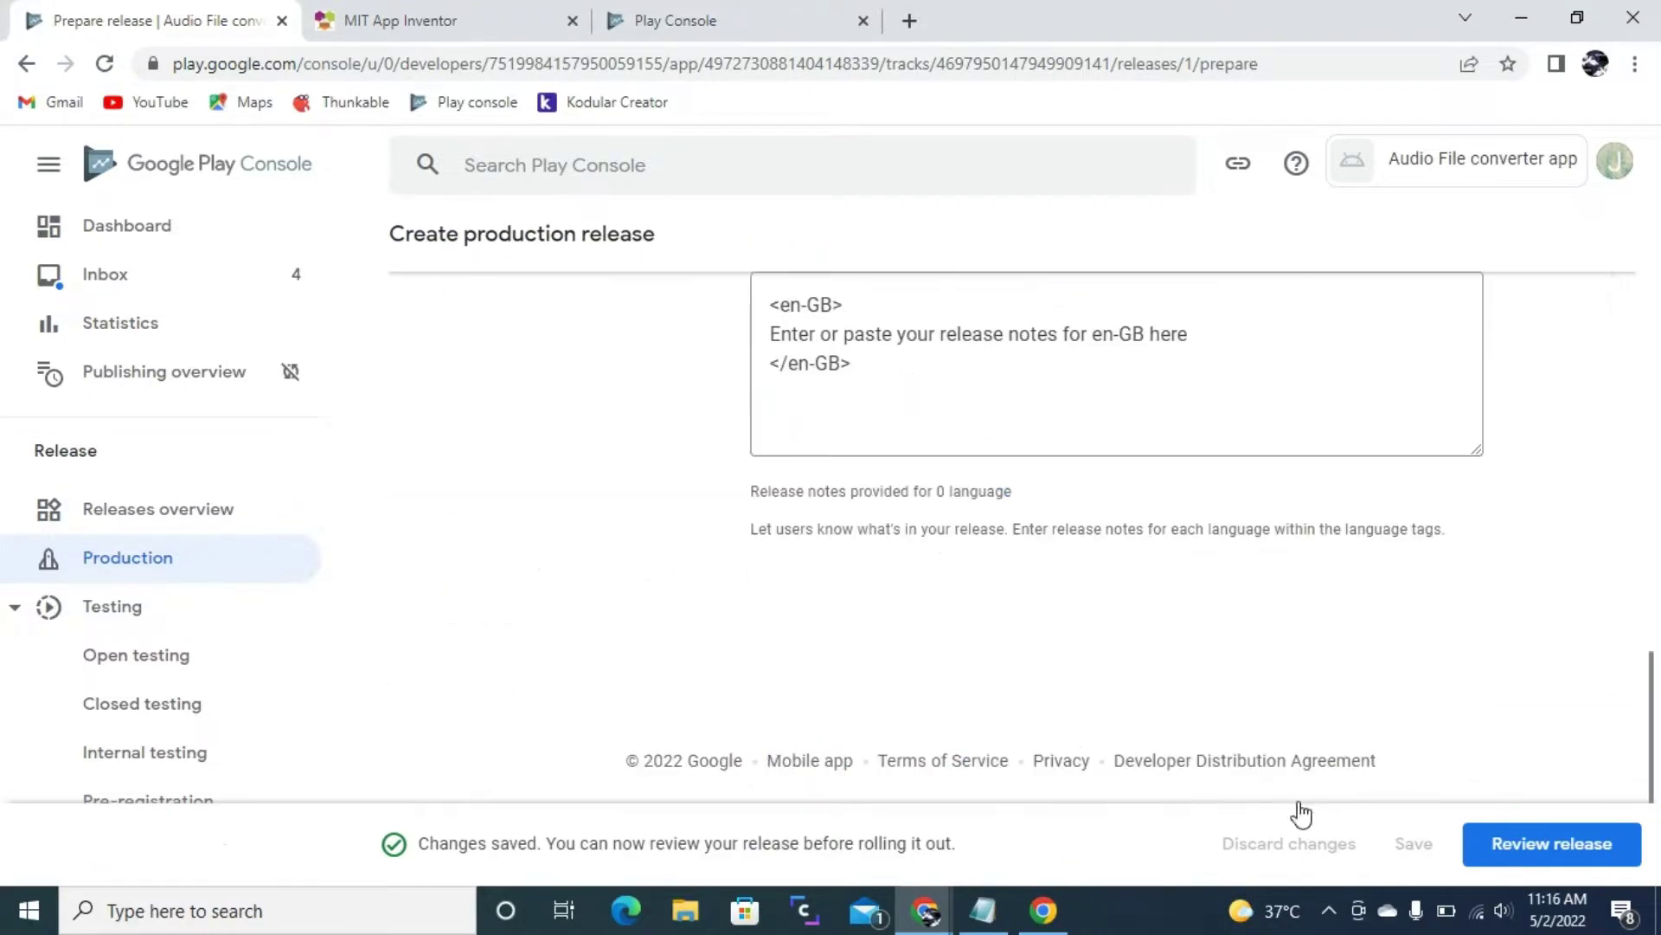
click(1579, 844)
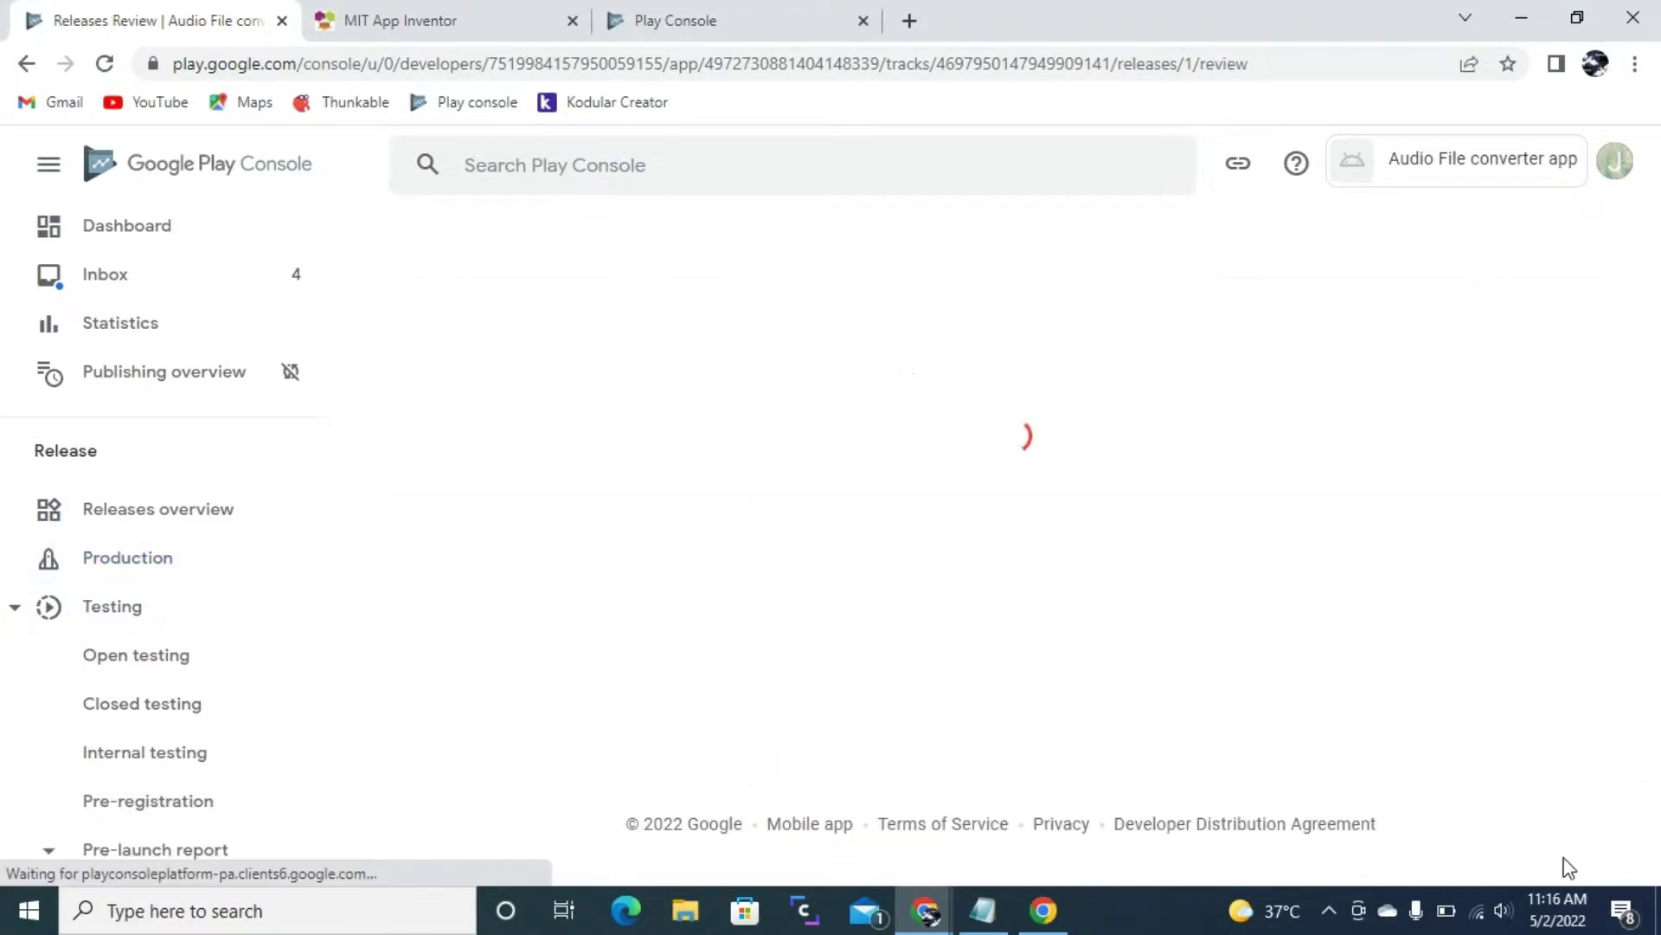
- Expand the 2 Errors to read the unfinished dashboard steps and missing full description
scroll(1006, 594, down, 5)
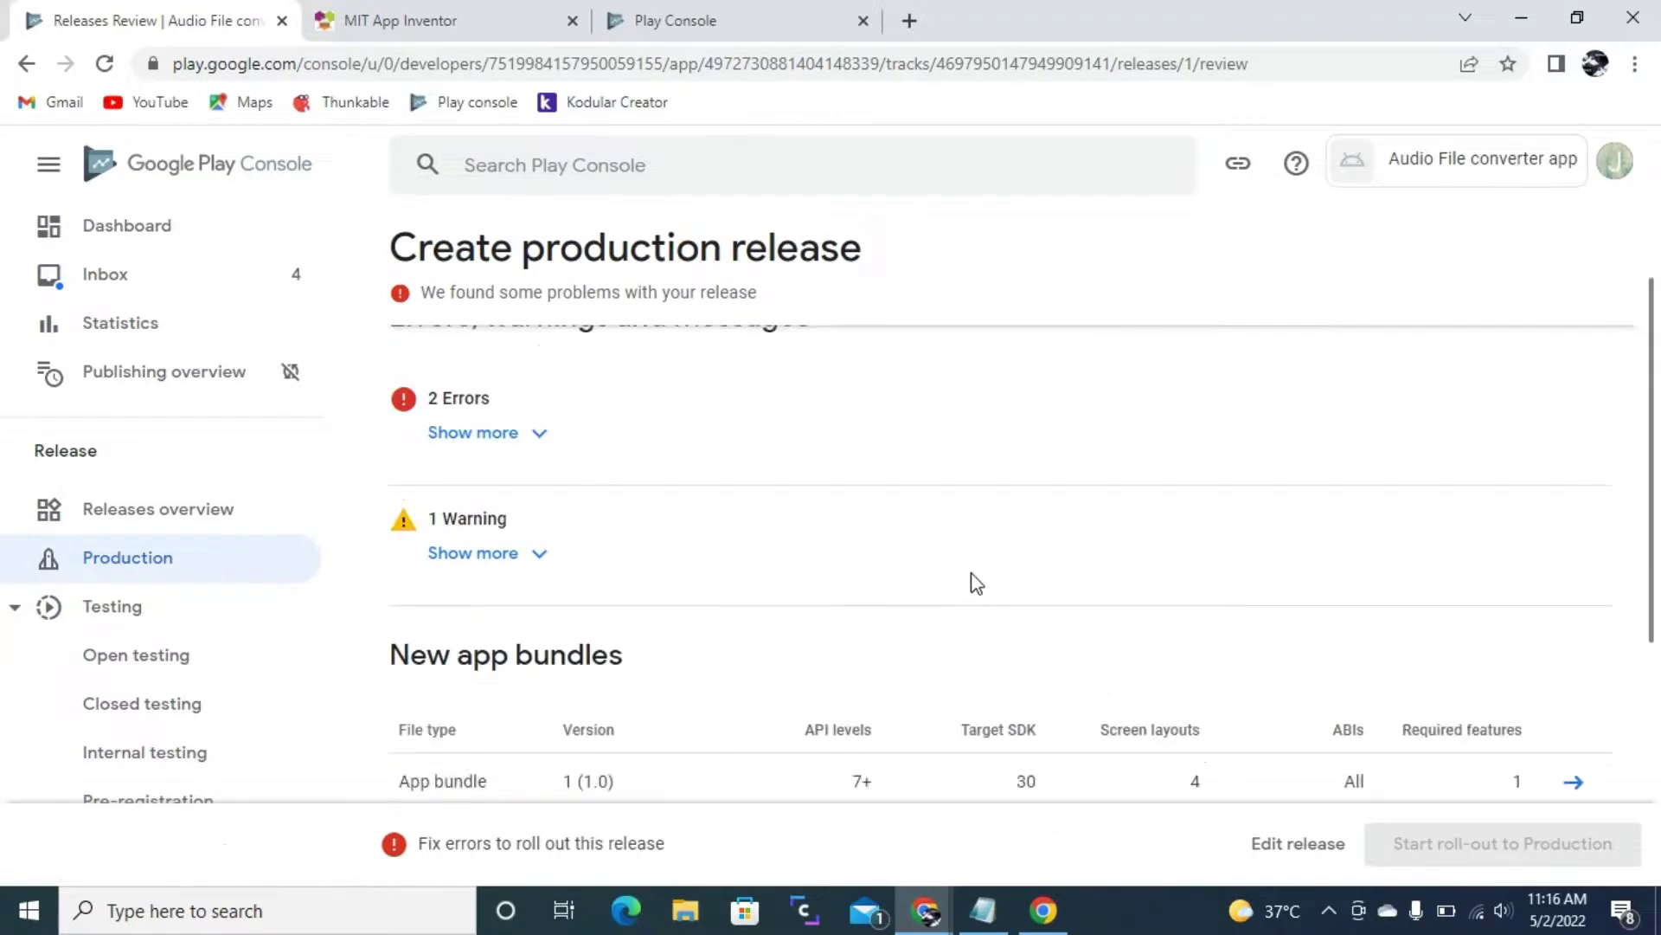
scroll(957, 597, up, 3)
click(496, 374)
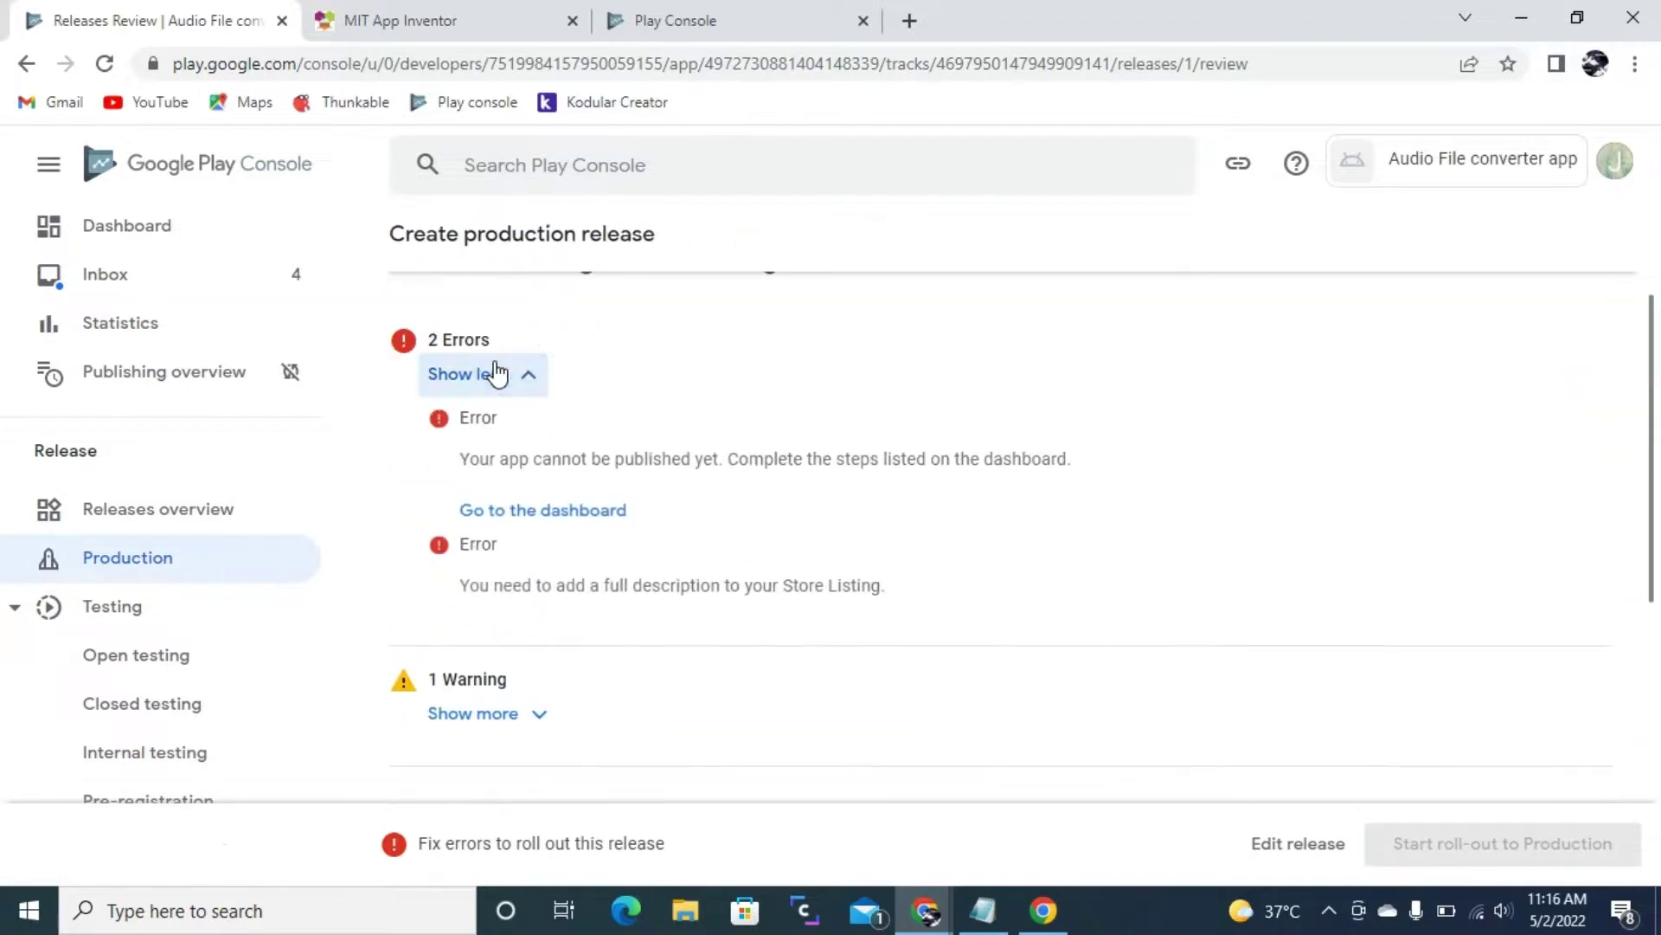
drag(466, 453, 1002, 463)
click(1004, 459)
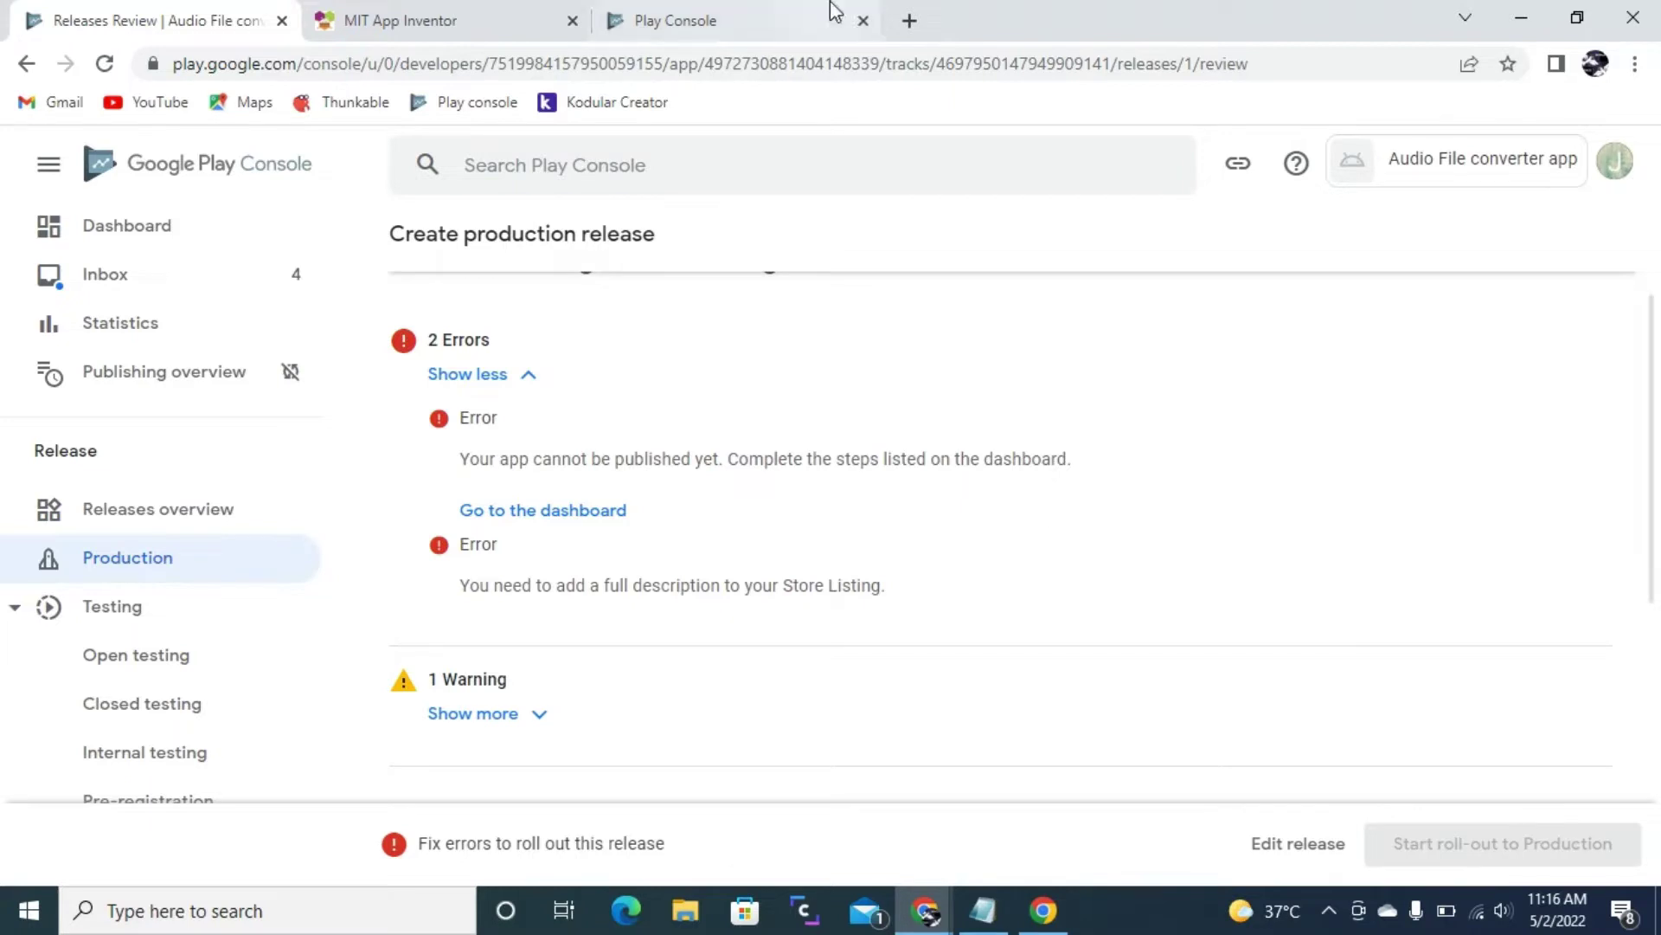
- Start a new browser tab for play.google.com, then return to the App Inventor project
click(928, 23)
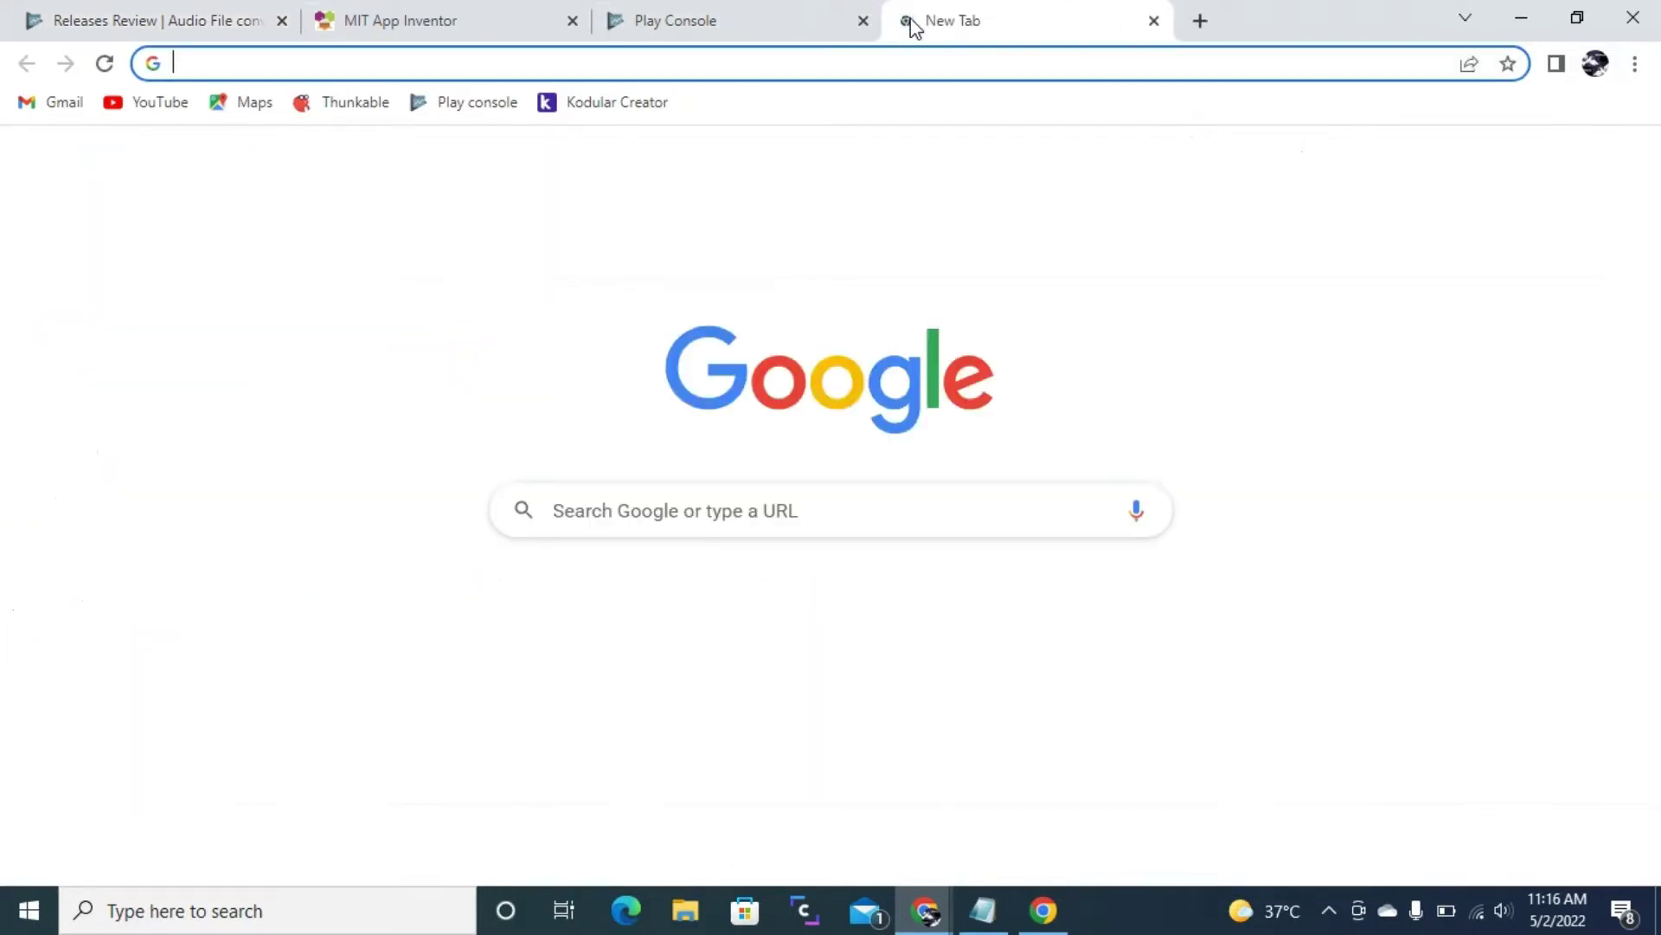
text(pla)
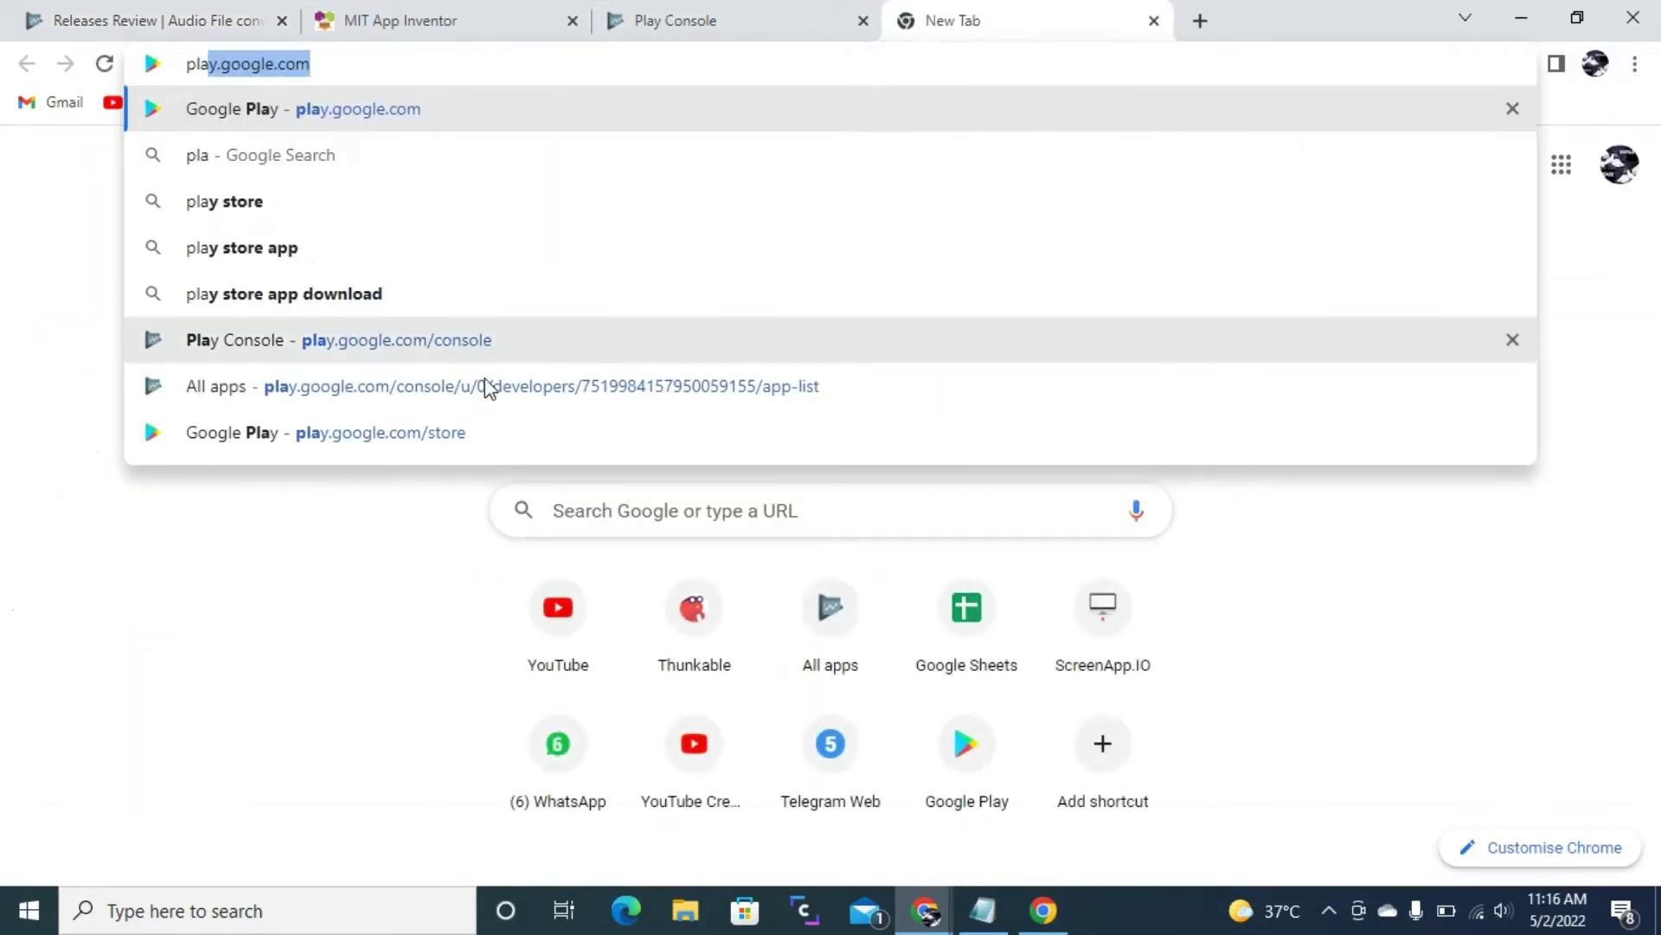
click(380, 12)
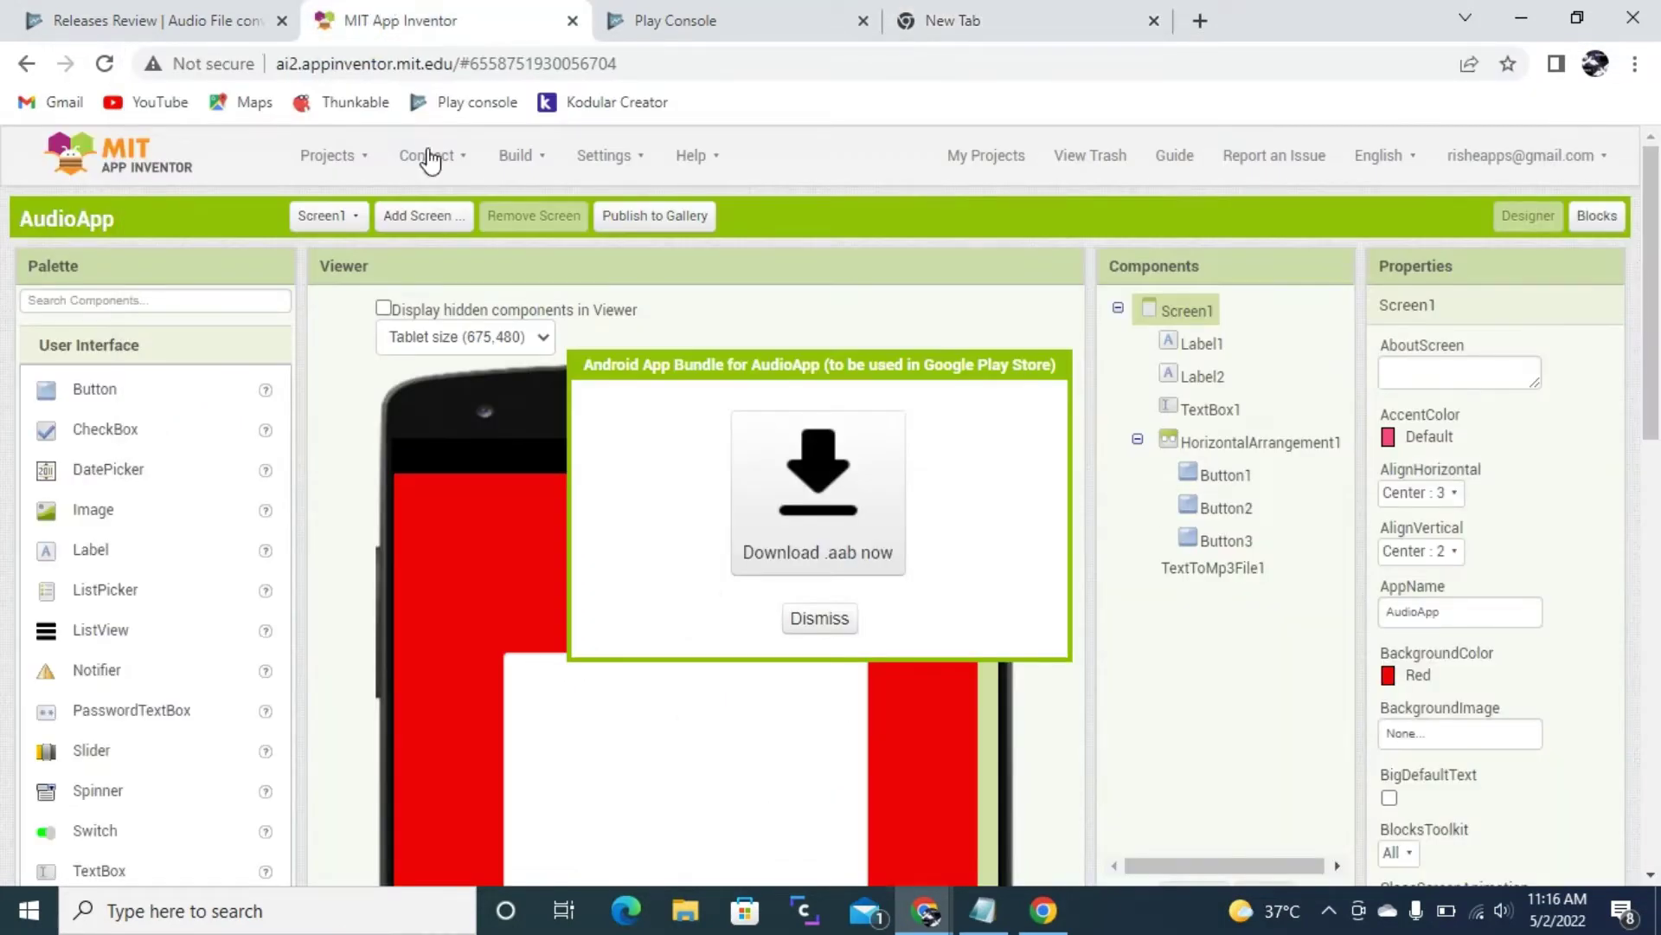